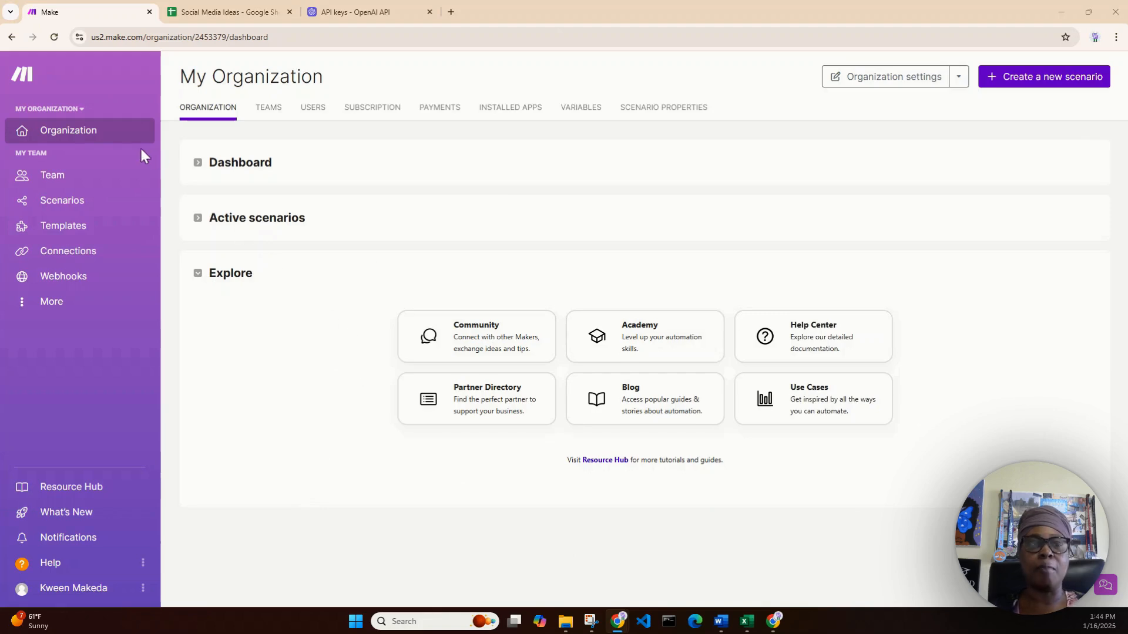
Create a new scenario and check the column headers in the Social Media Ideas spreadsheet
click(63, 203)
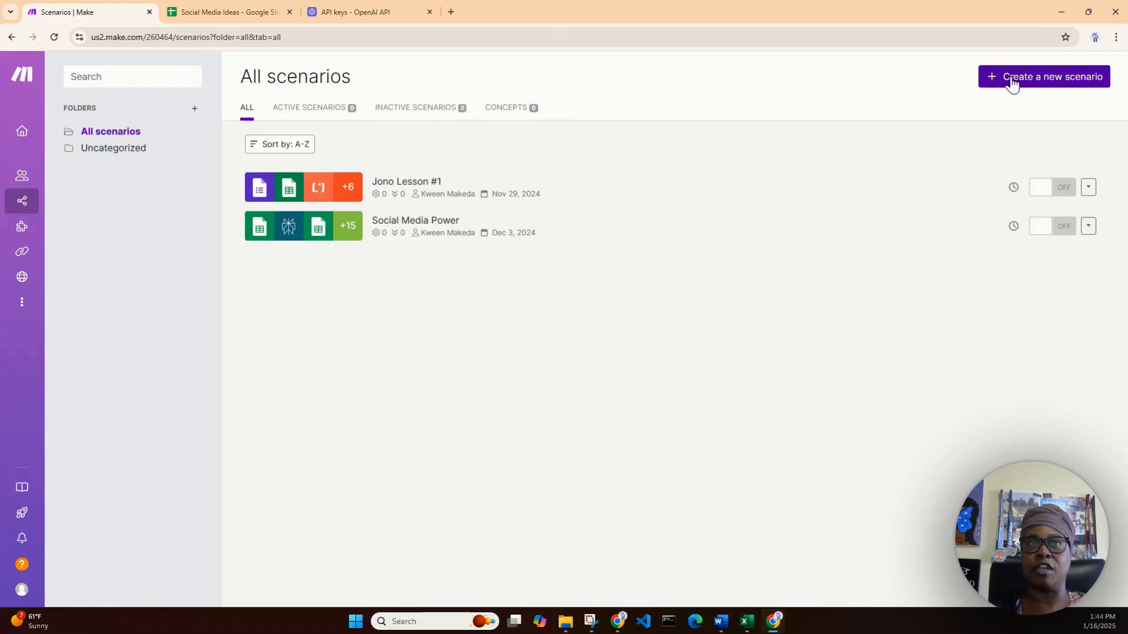
click(1011, 84)
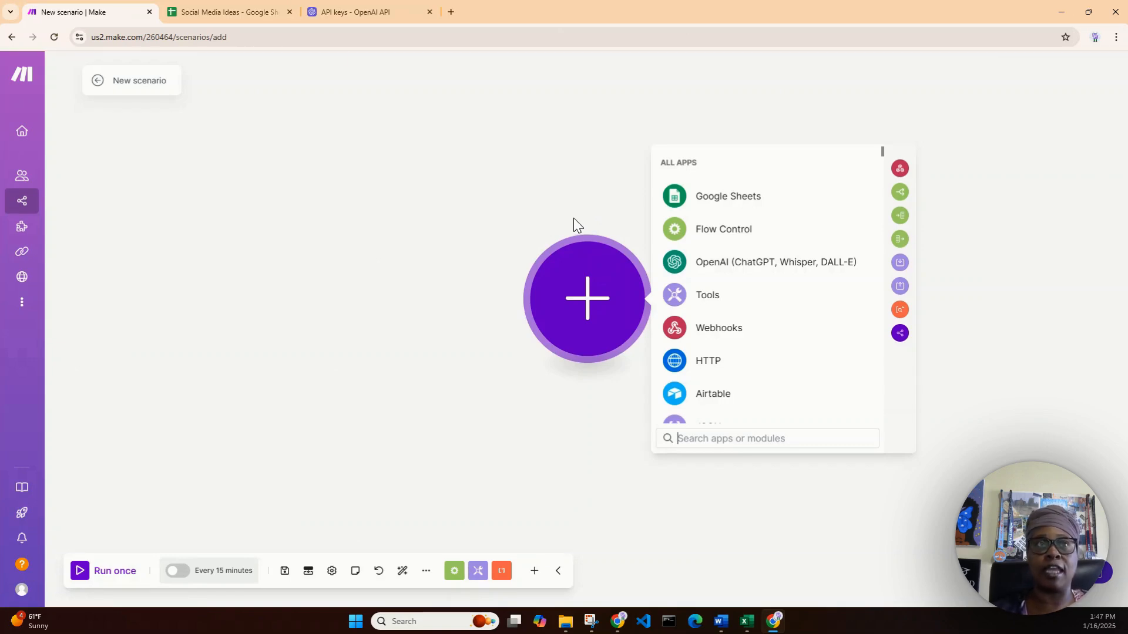
click(203, 16)
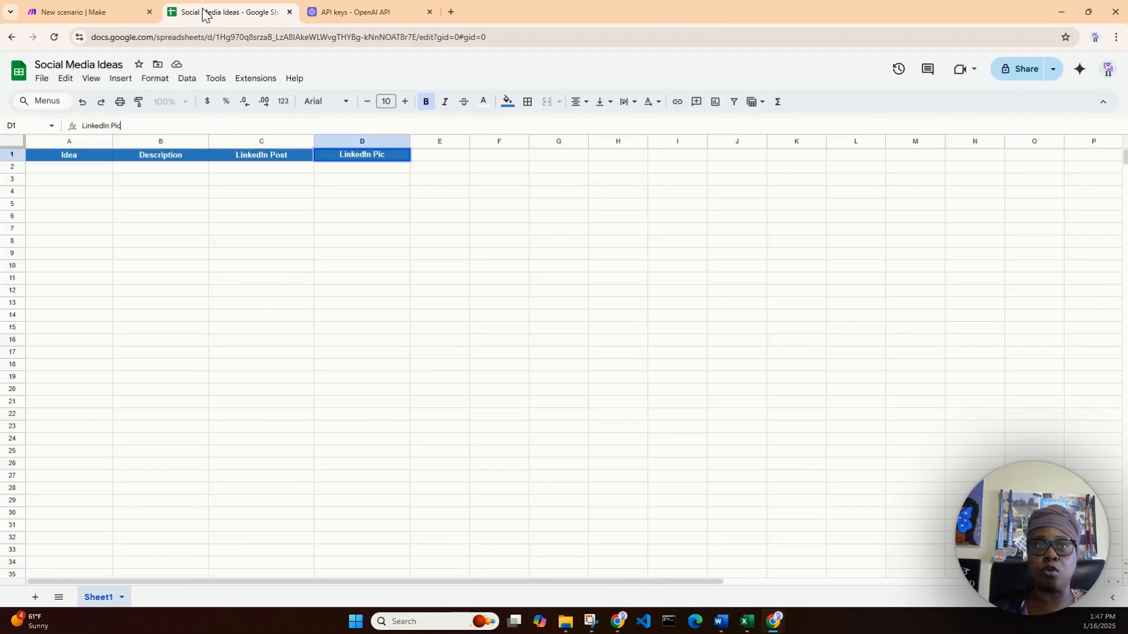
click(82, 159)
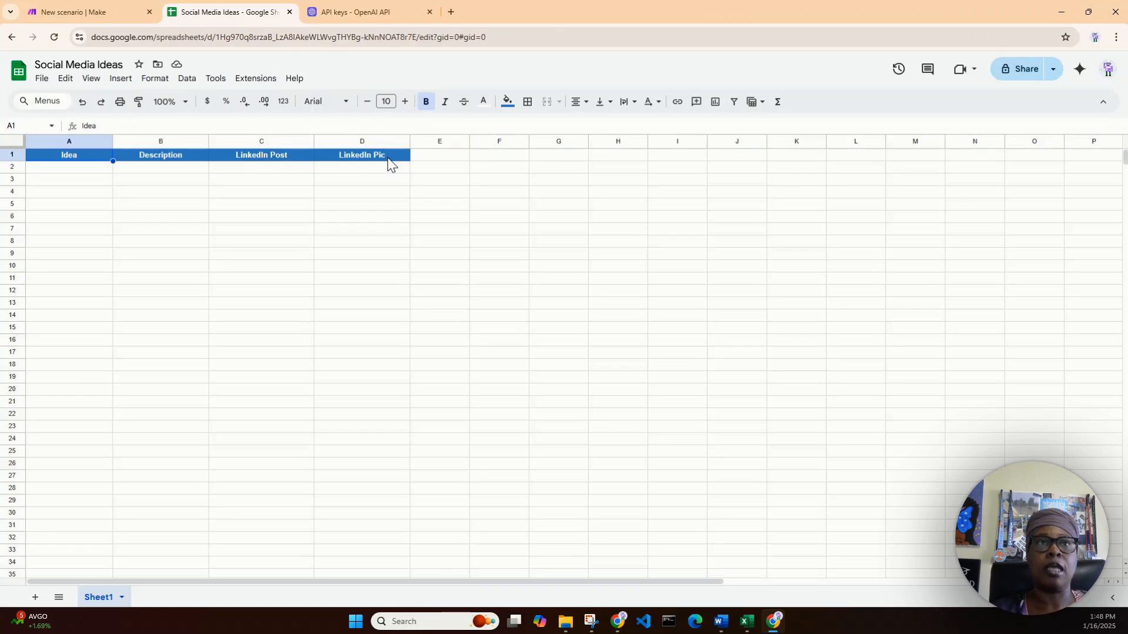
click(90, 13)
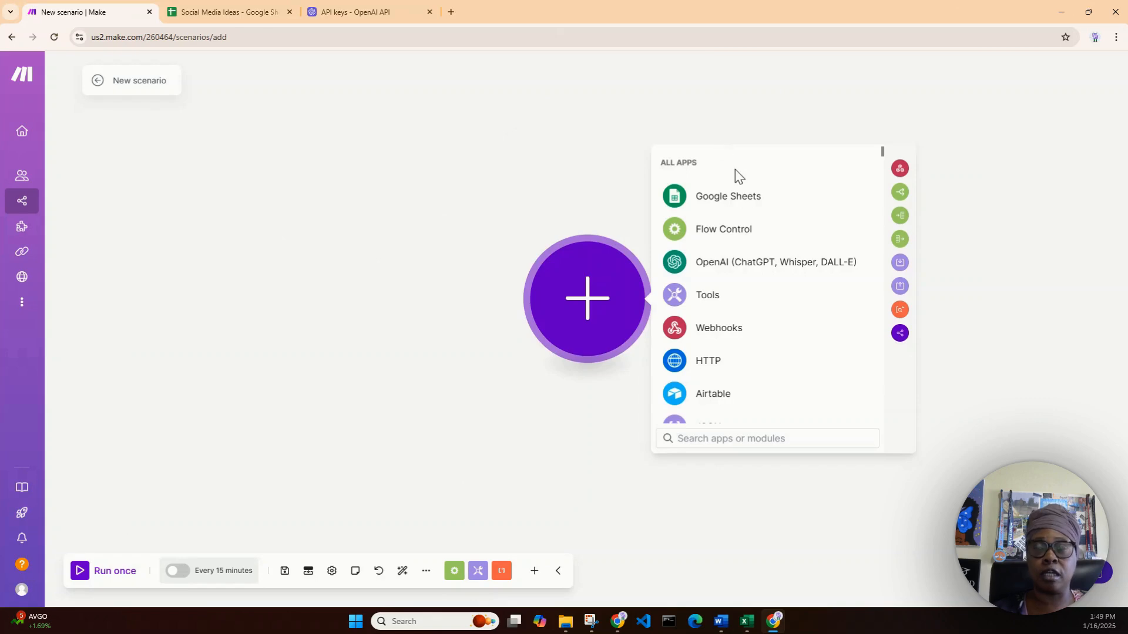
Add the Google Sheets Watch New Rows trigger as the scenario's first module
click(736, 200)
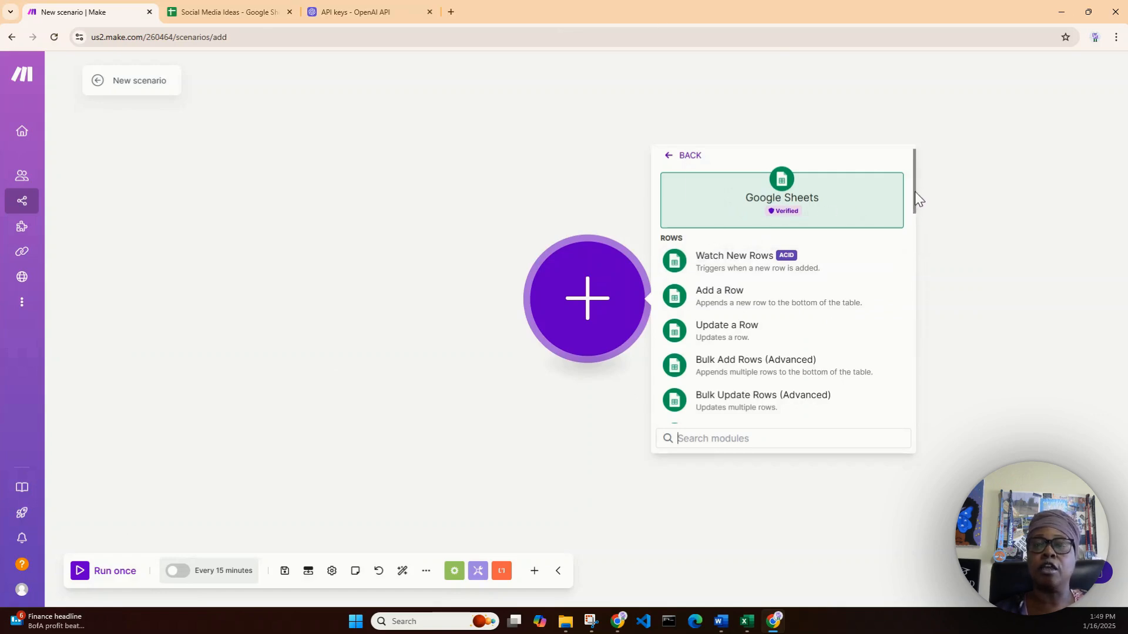
mouse_move(915, 192)
mouse_down()
mouse_move(908, 292)
mouse_move(910, 189)
mouse_up()
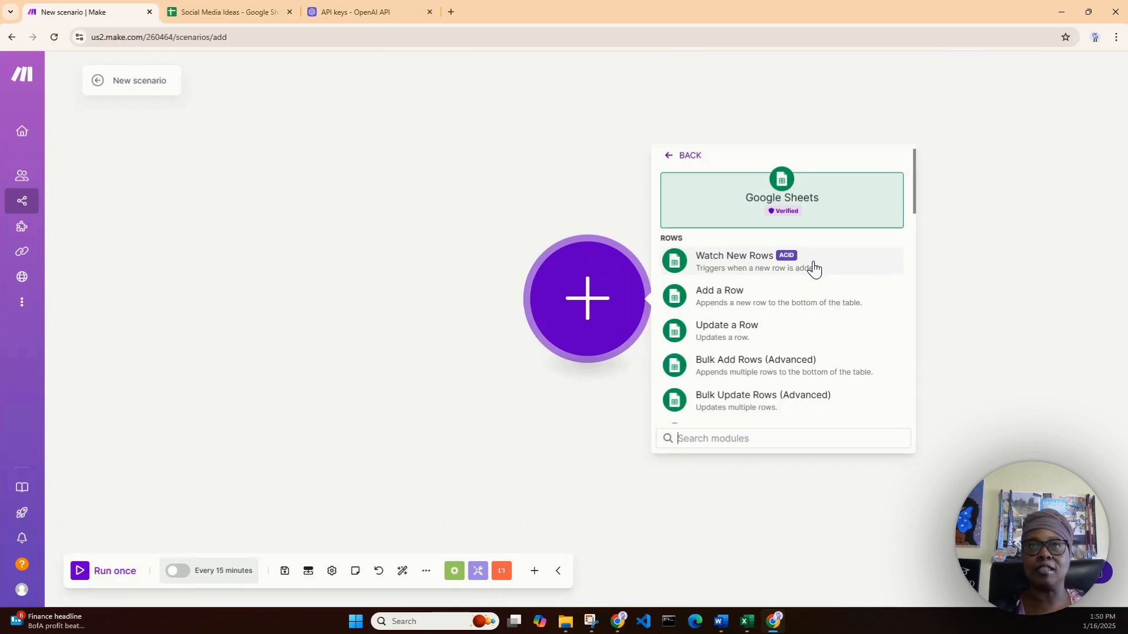
click(234, 8)
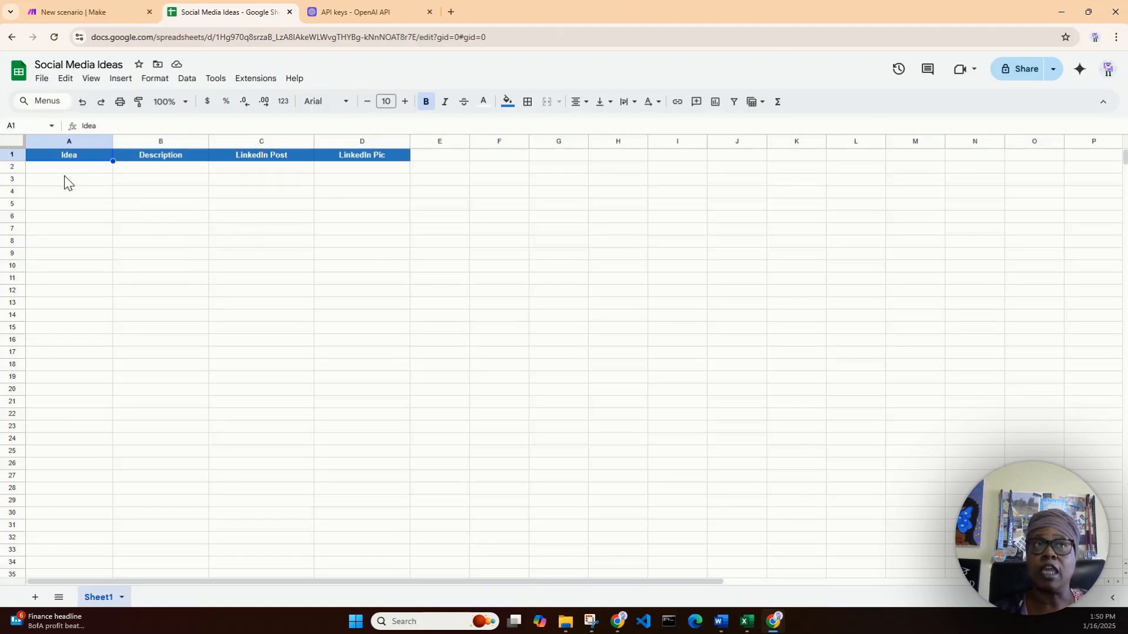
click(86, 11)
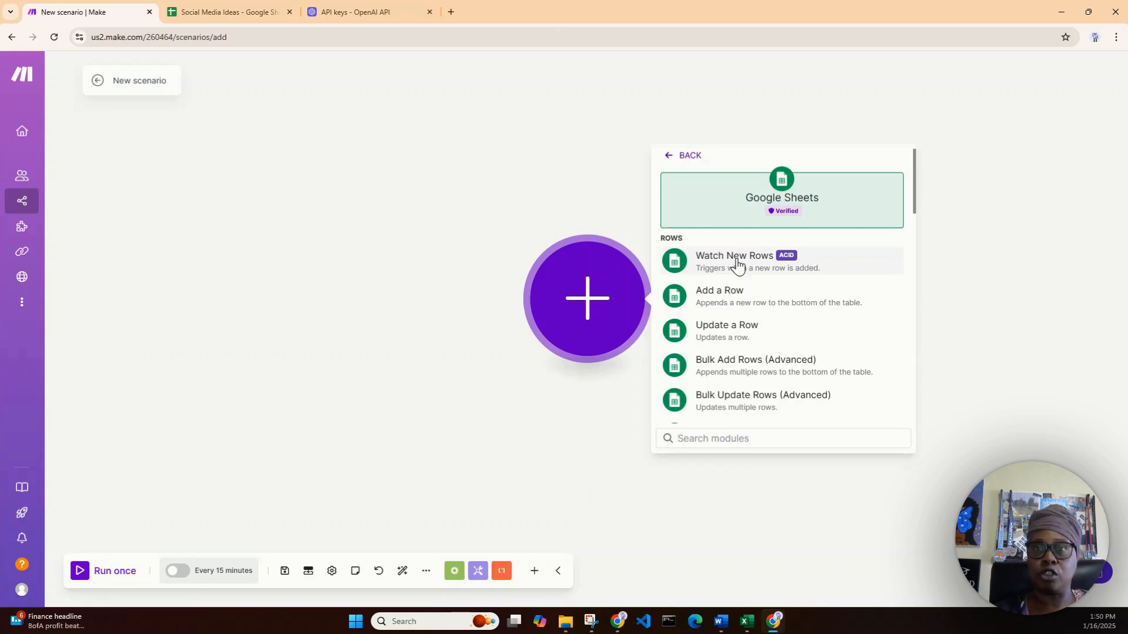
click(738, 263)
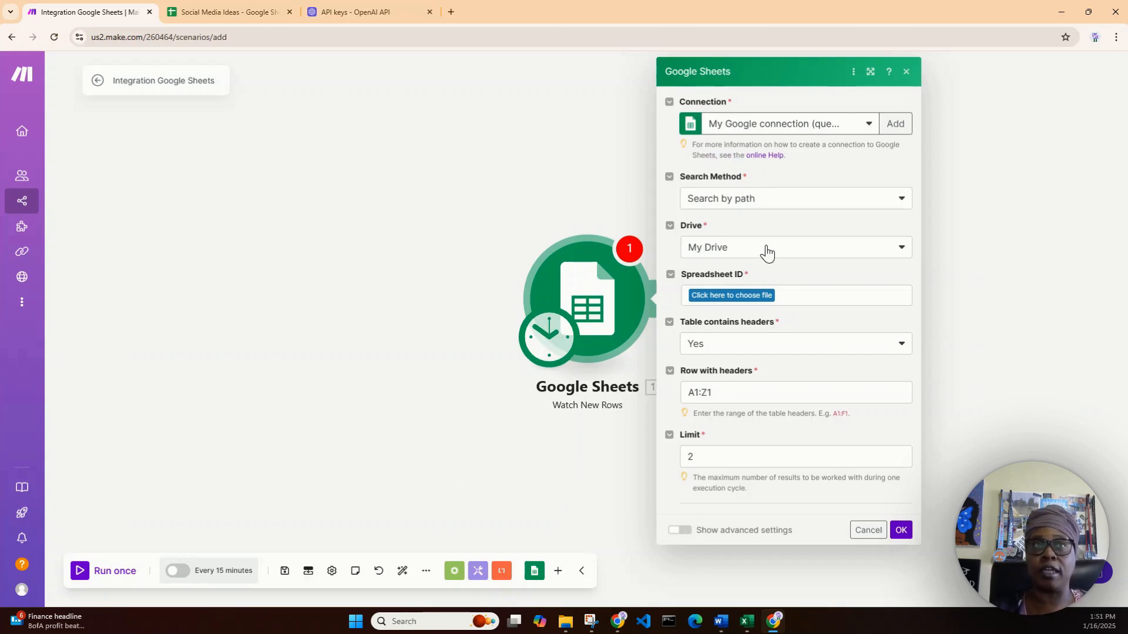
Set the trigger's spreadsheet to Social Media Ideas and its sheet name to Sheet1, checking both against the open spreadsheet
click(737, 297)
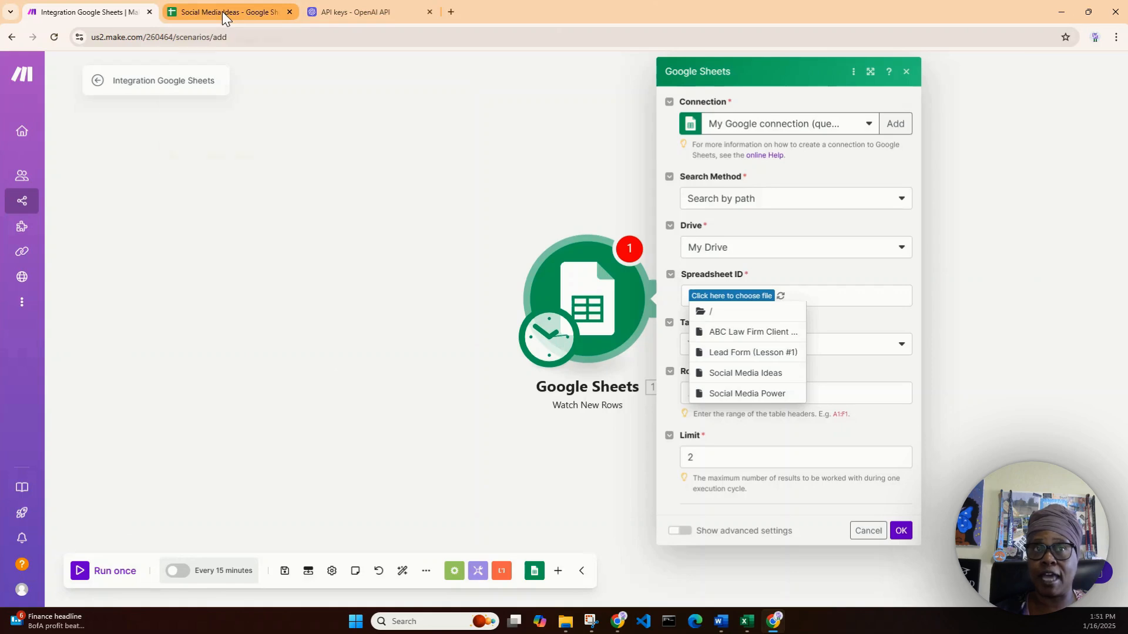
mouse_move(222, 11)
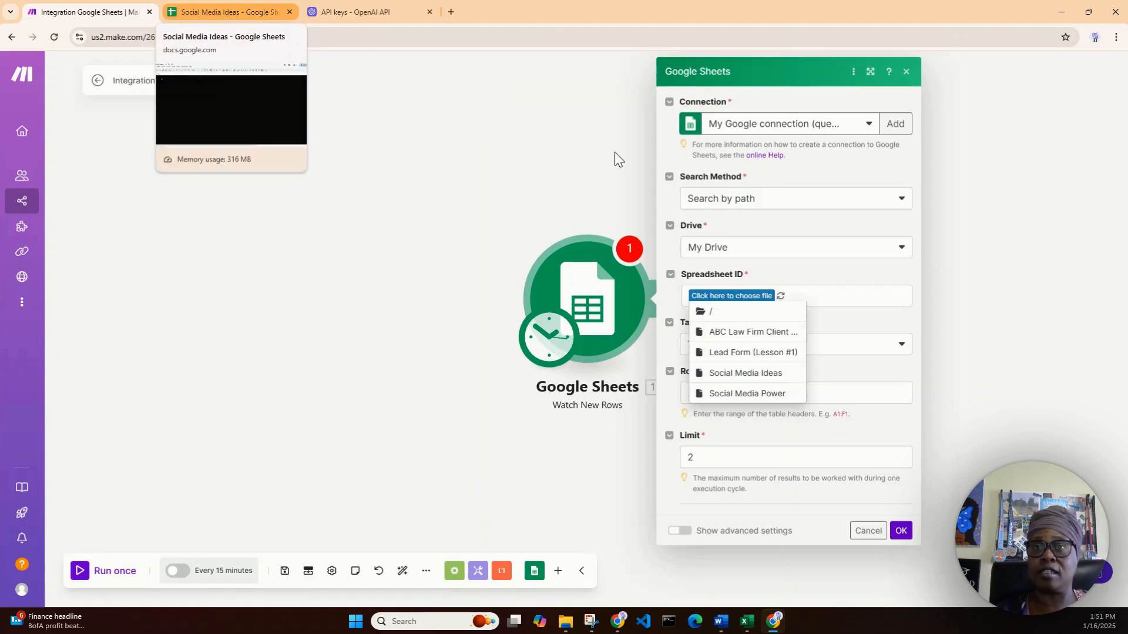
click(742, 373)
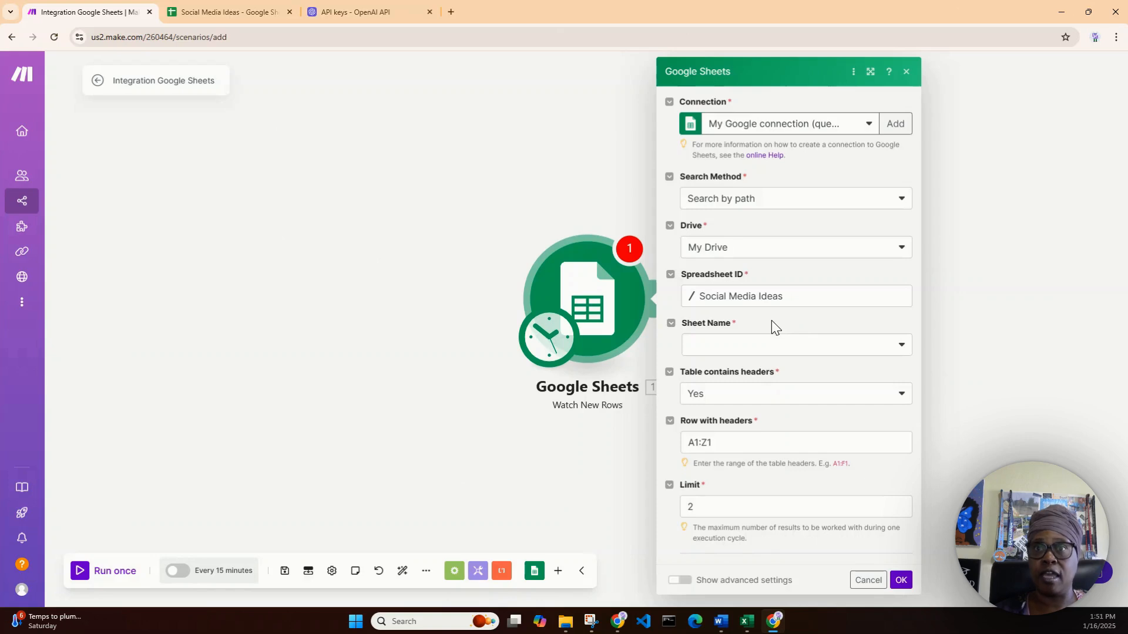
click(213, 13)
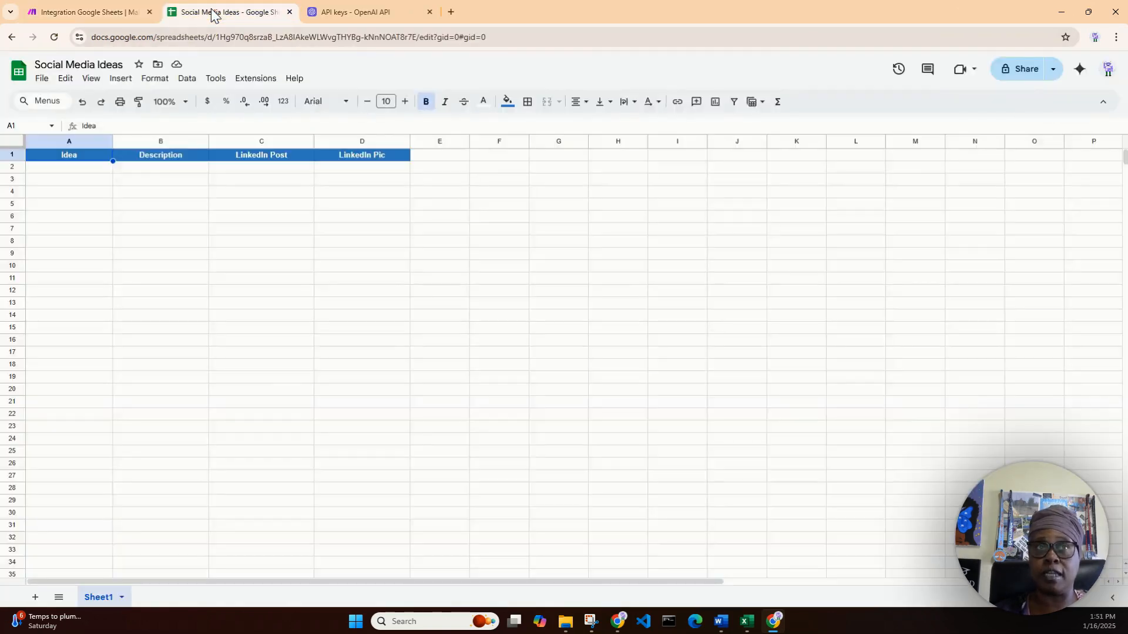
click(97, 16)
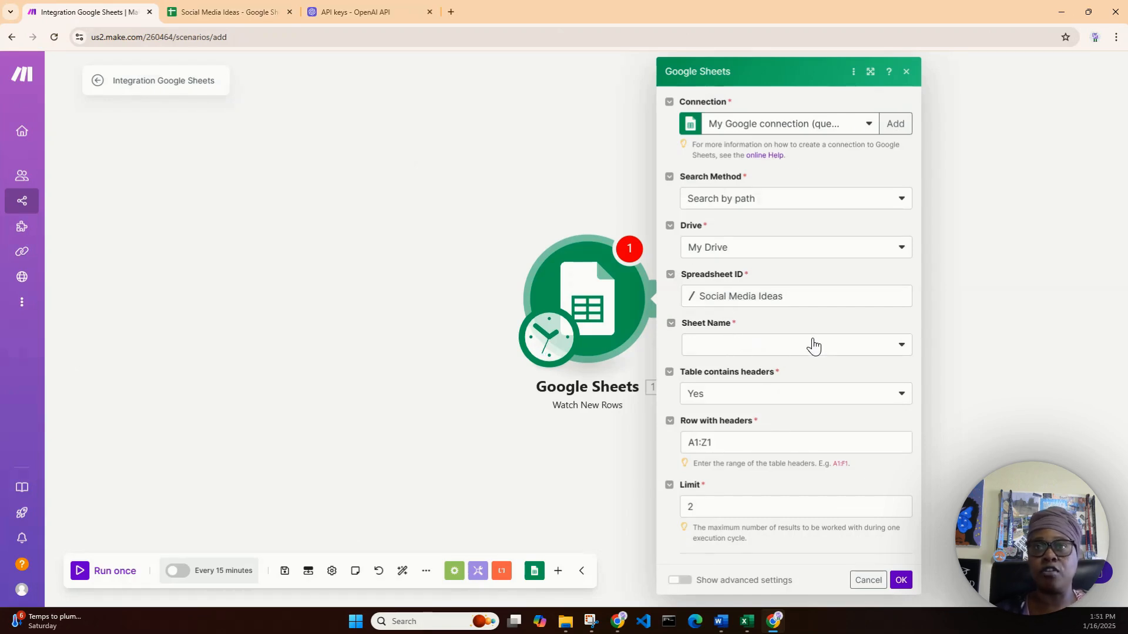
click(902, 348)
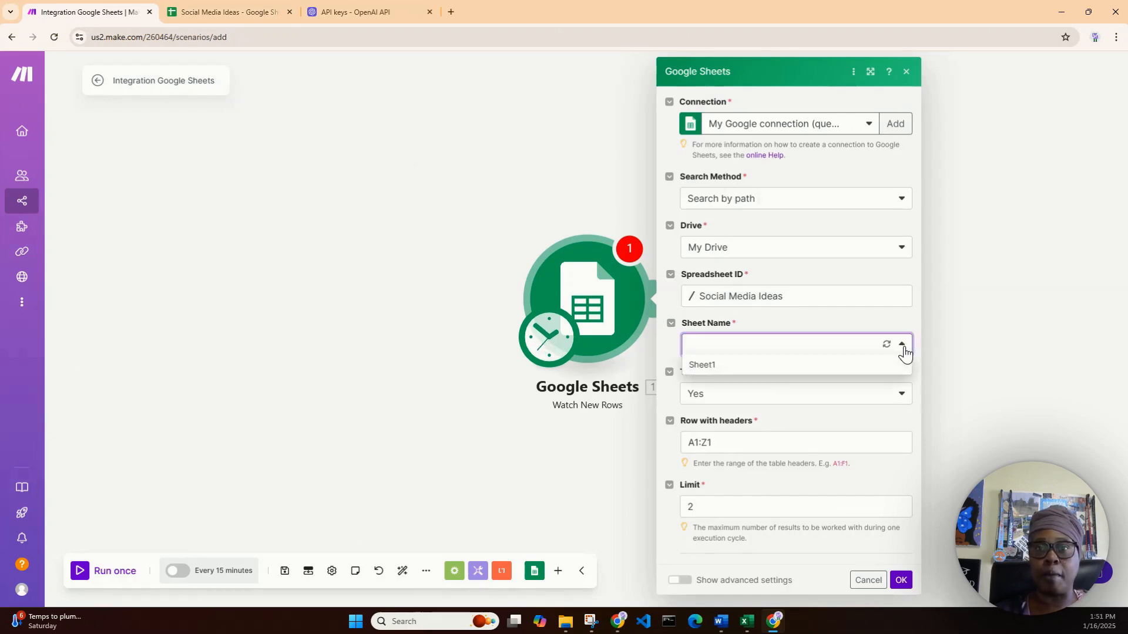
click(806, 366)
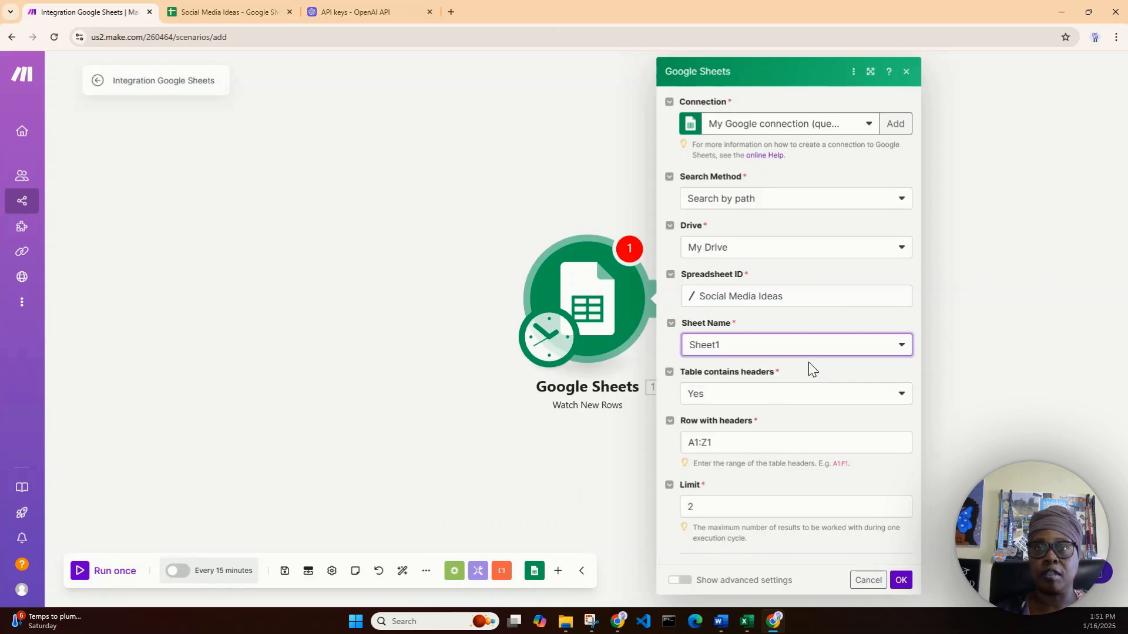
click(241, 12)
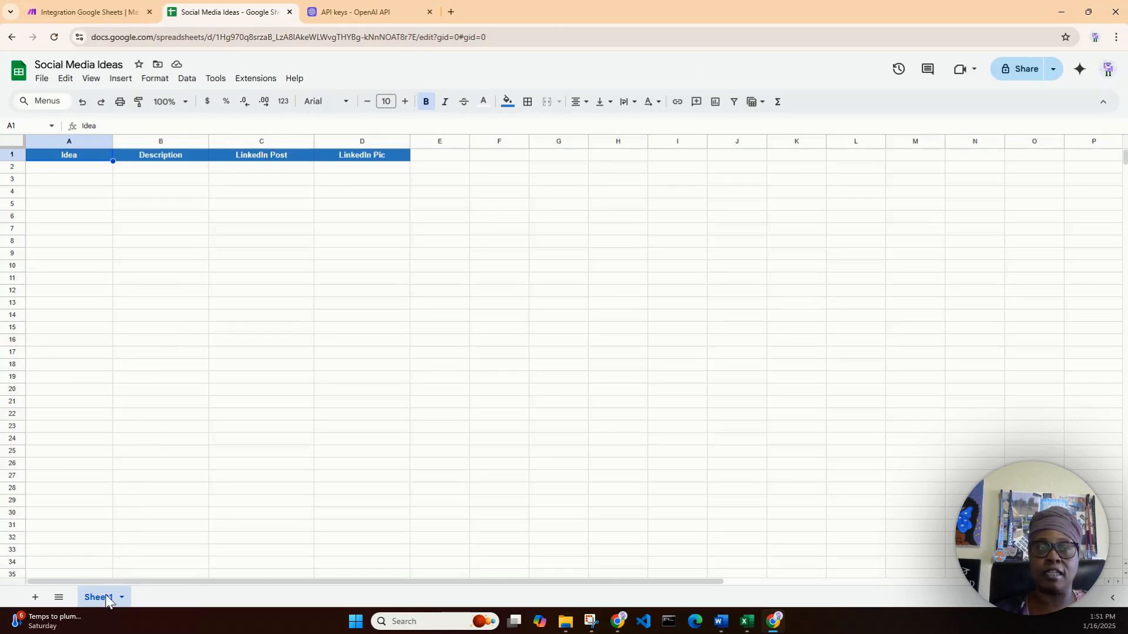
click(103, 13)
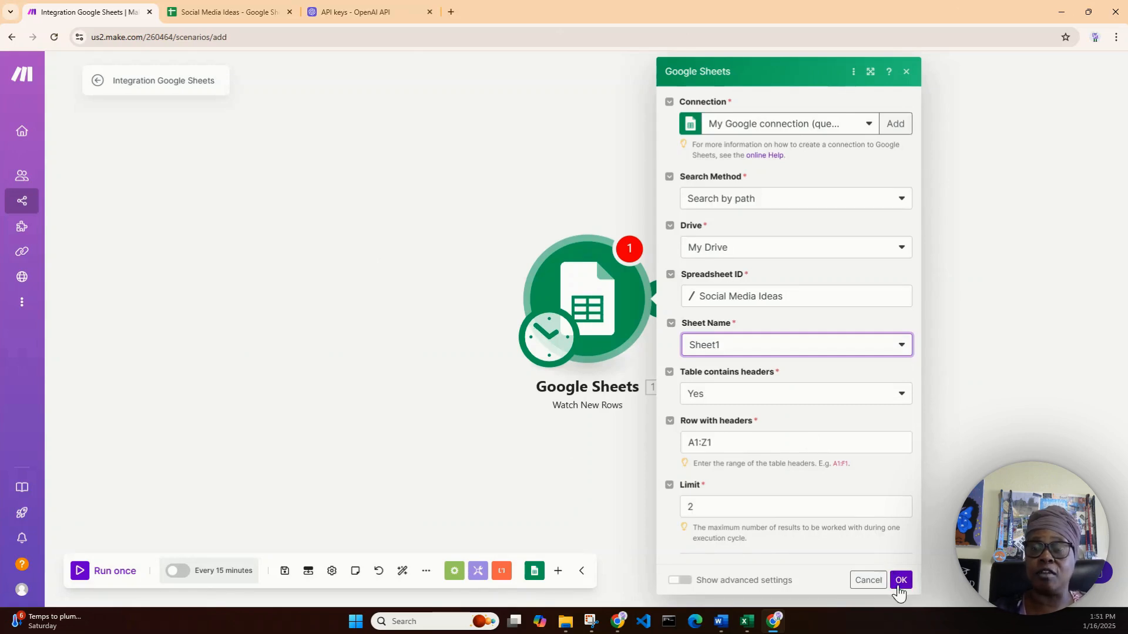
Set the Watch New Rows result limit to 1
click(716, 507)
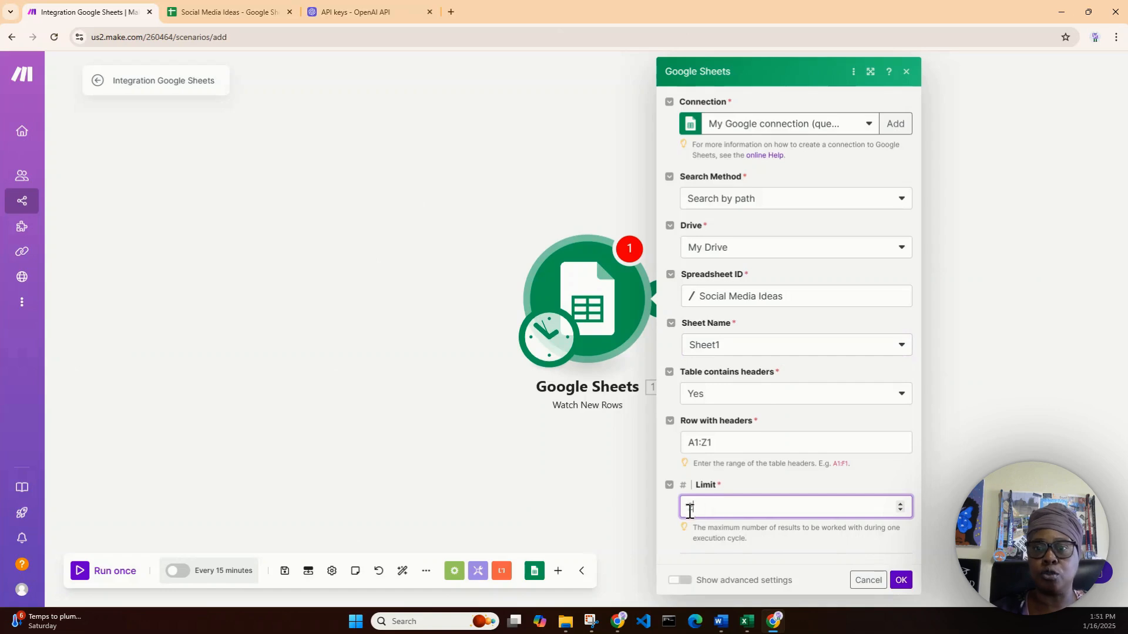
drag(694, 510, 680, 515)
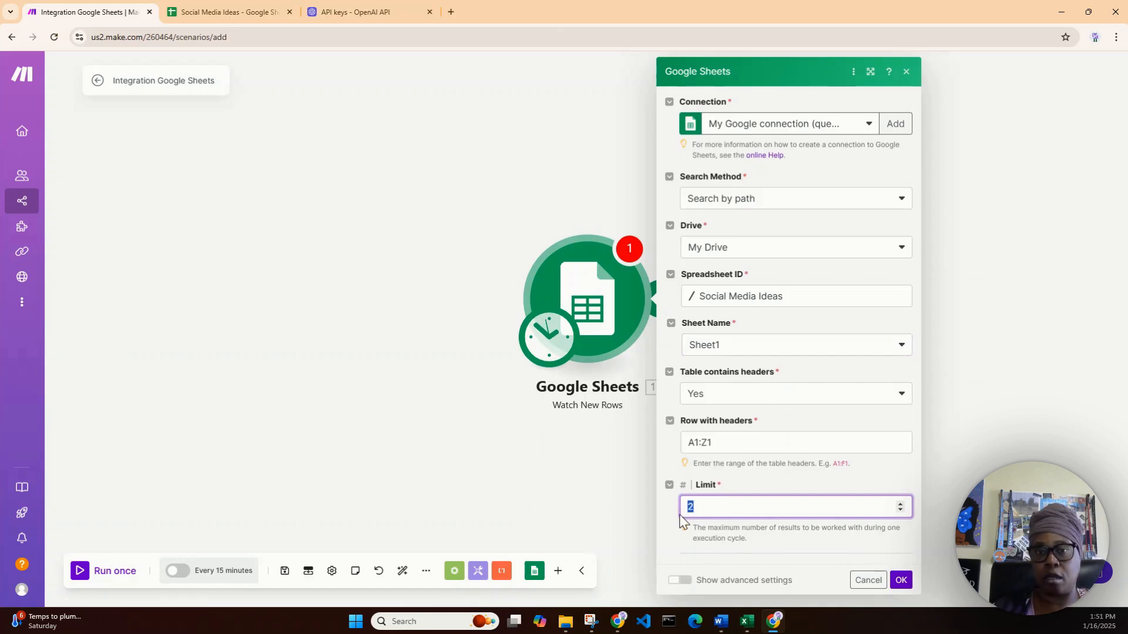
text(1)
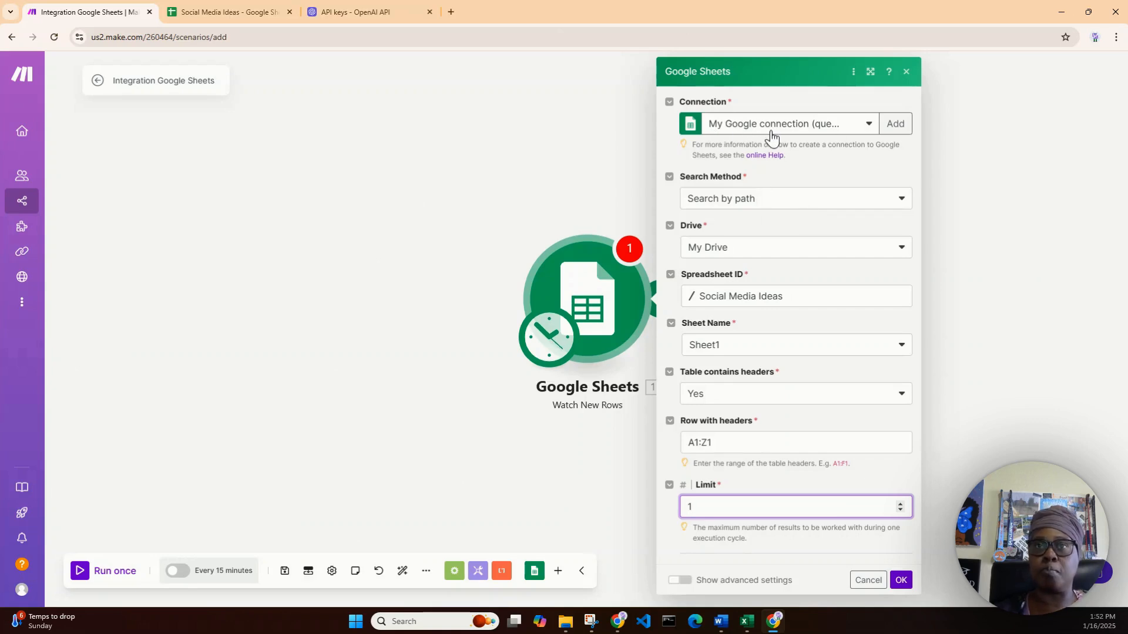
Review the module's Search Method options and highlight the spreadsheet ID within the Social Media Ideas URL
click(905, 203)
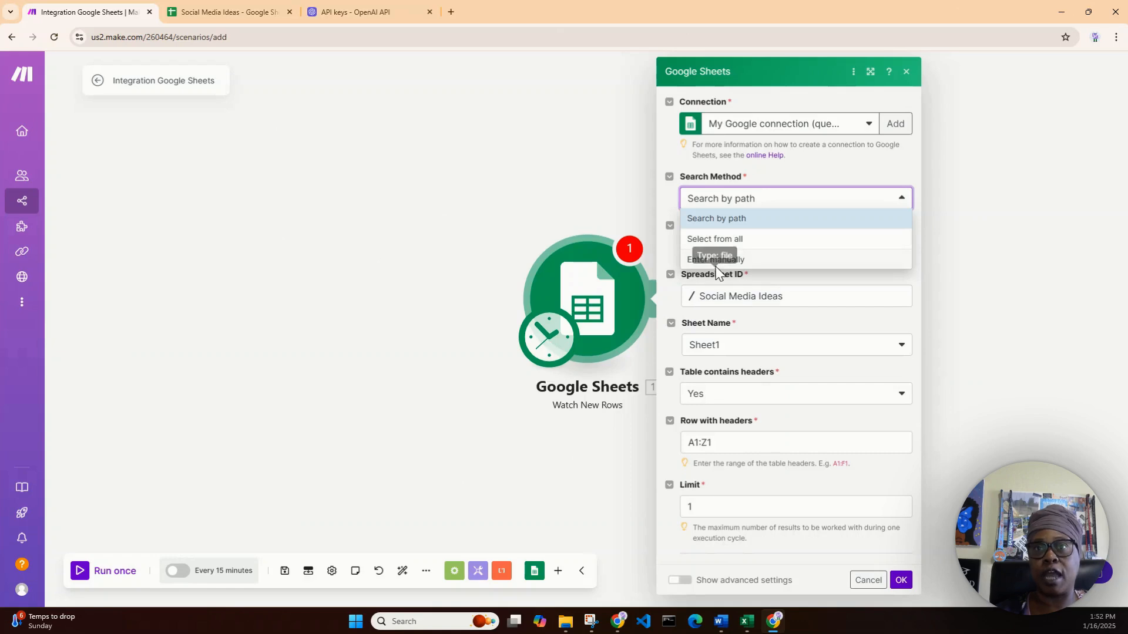
click(795, 168)
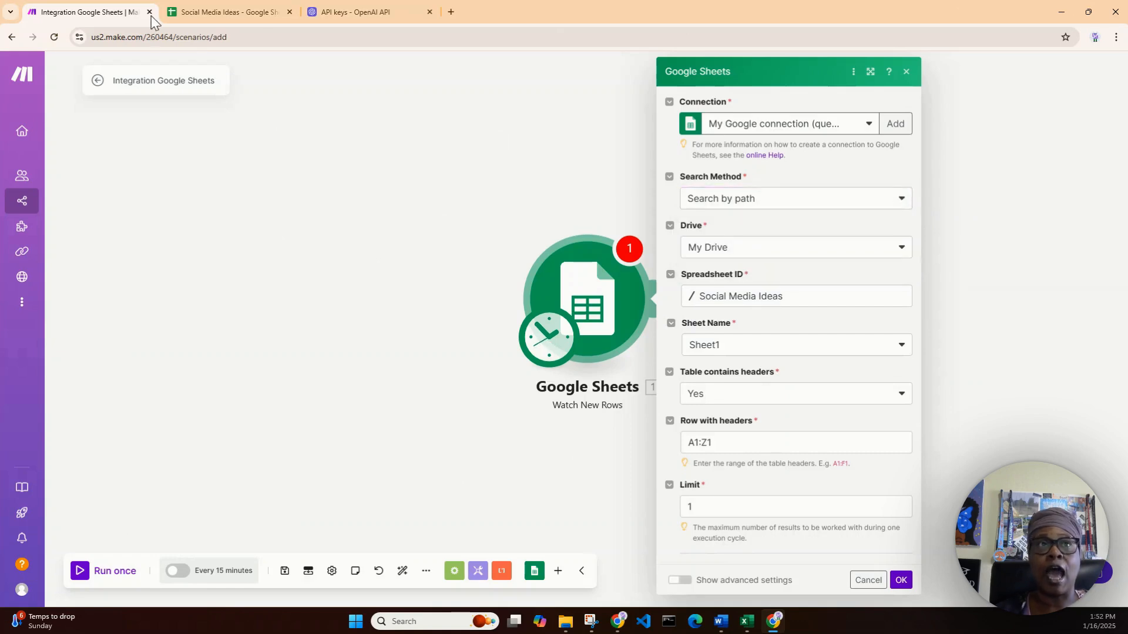
click(194, 12)
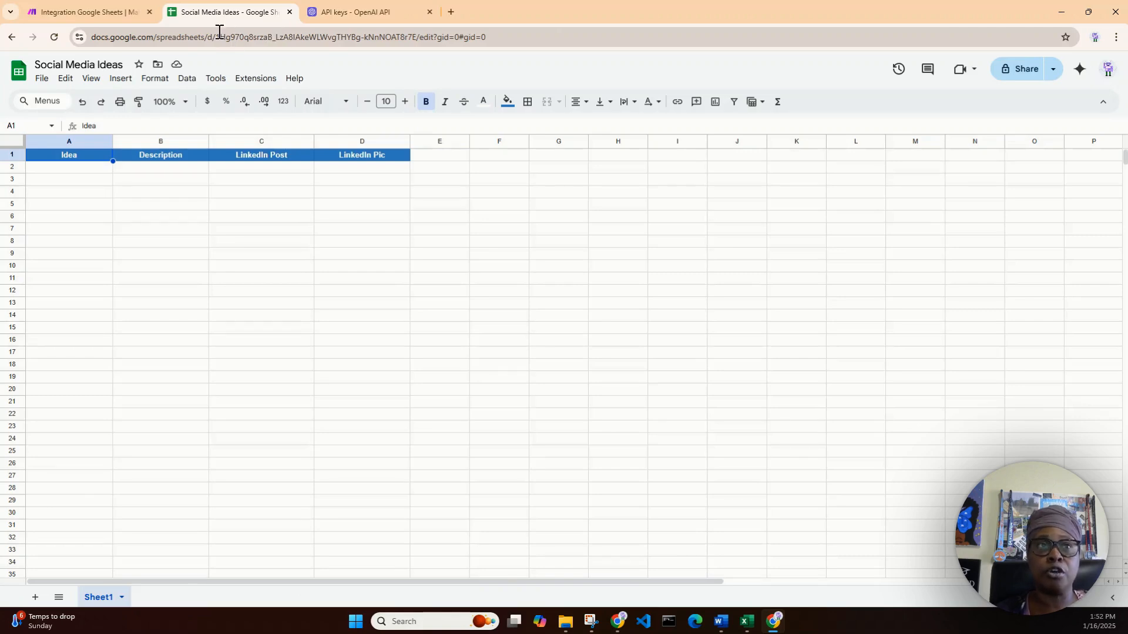
drag(217, 38, 416, 38)
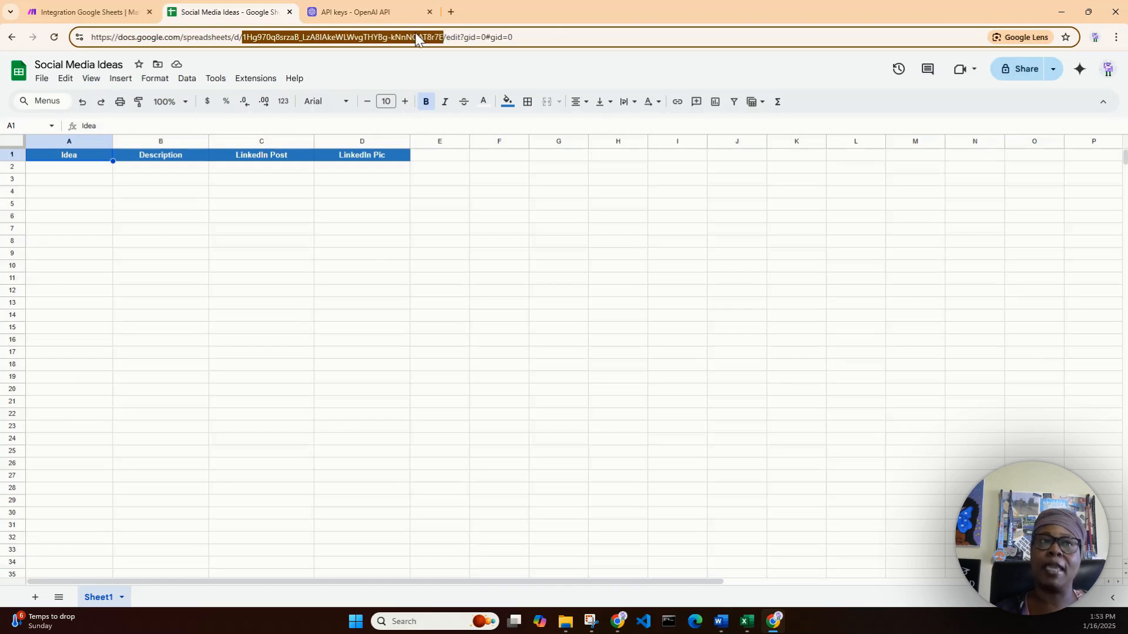
click(115, 13)
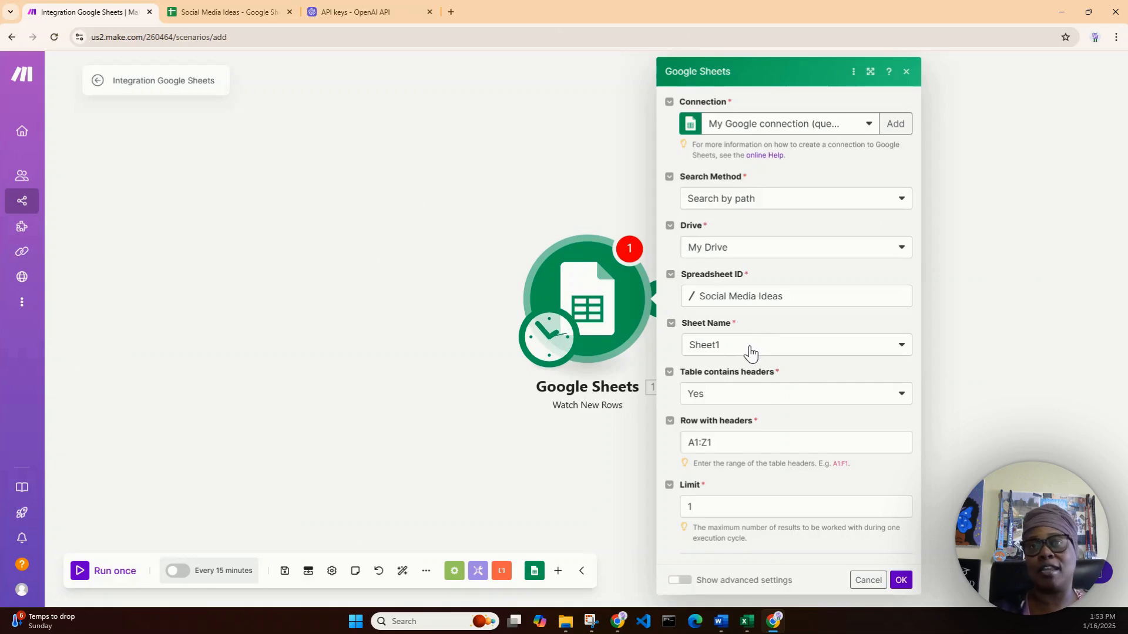
click(907, 205)
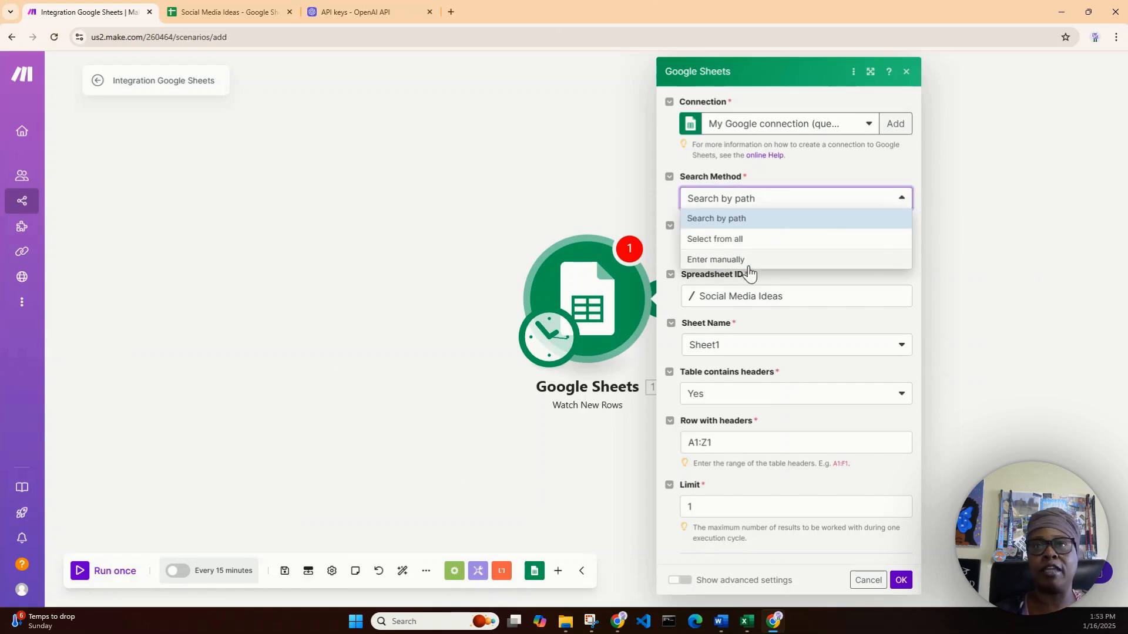
click(964, 212)
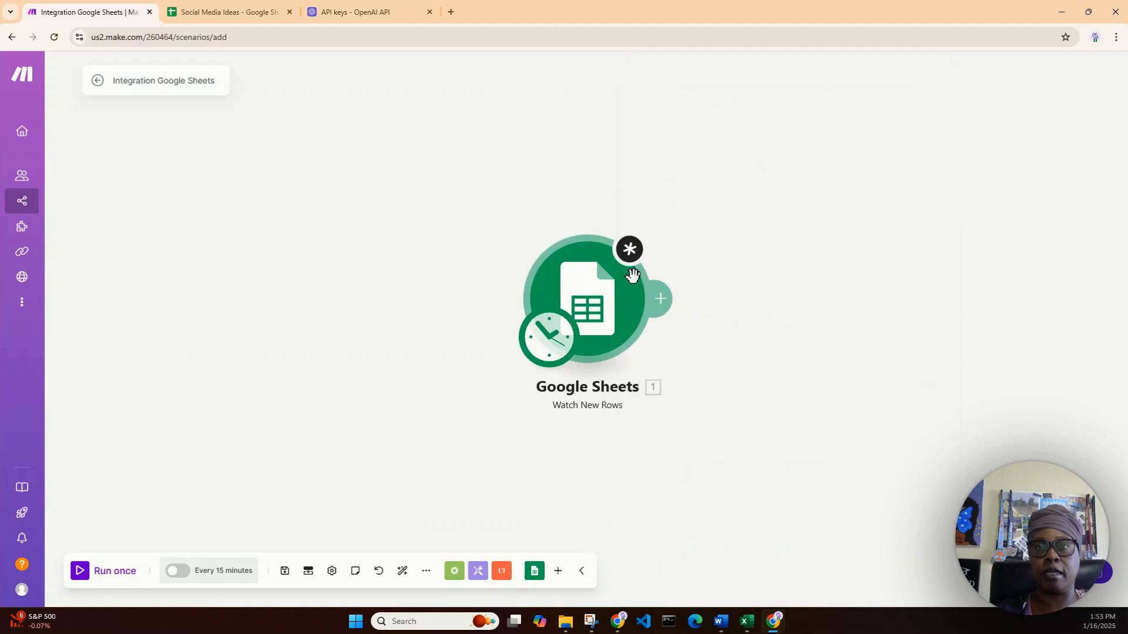
Reopen the Watch New Rows settings from the module's warning, check the header range against the spreadsheet's columns and save the configuration
click(660, 299)
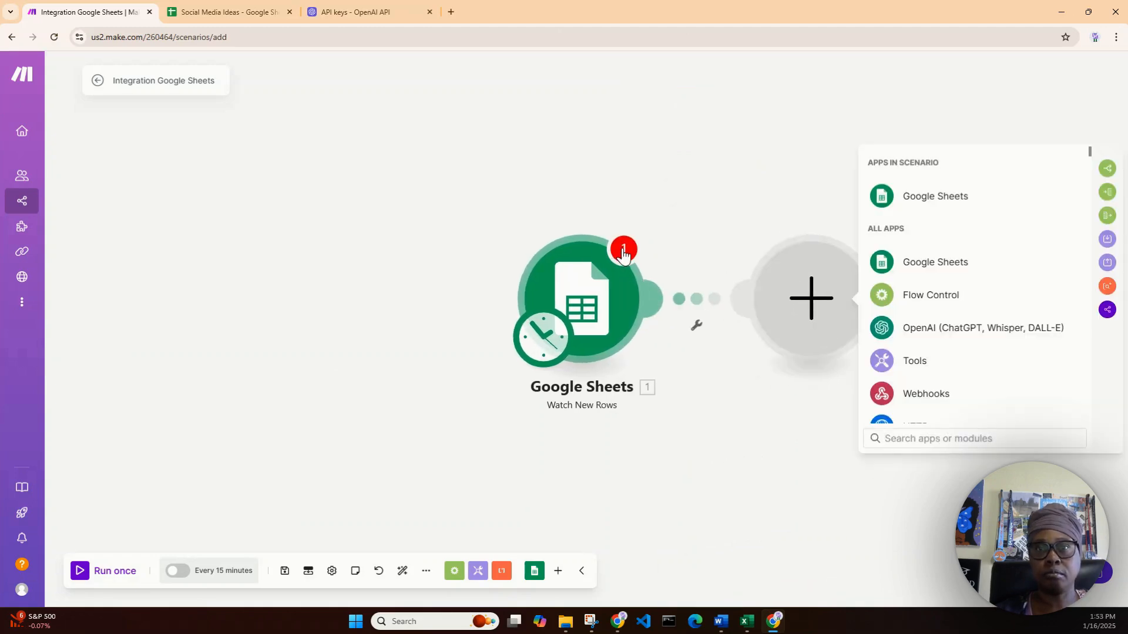
click(614, 250)
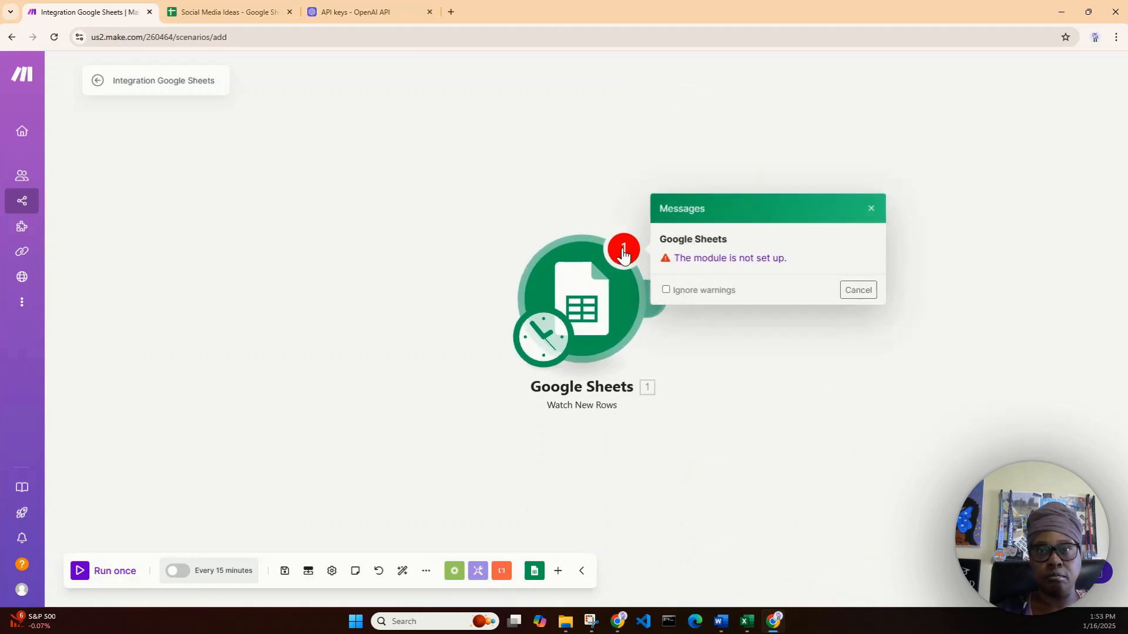
click(731, 262)
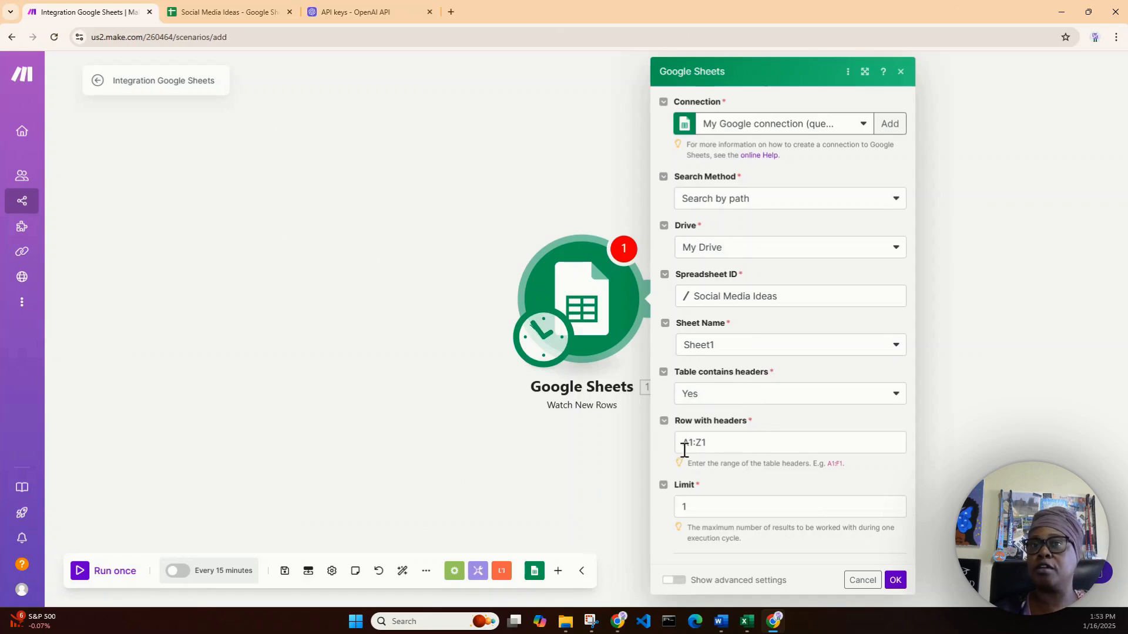
click(199, 13)
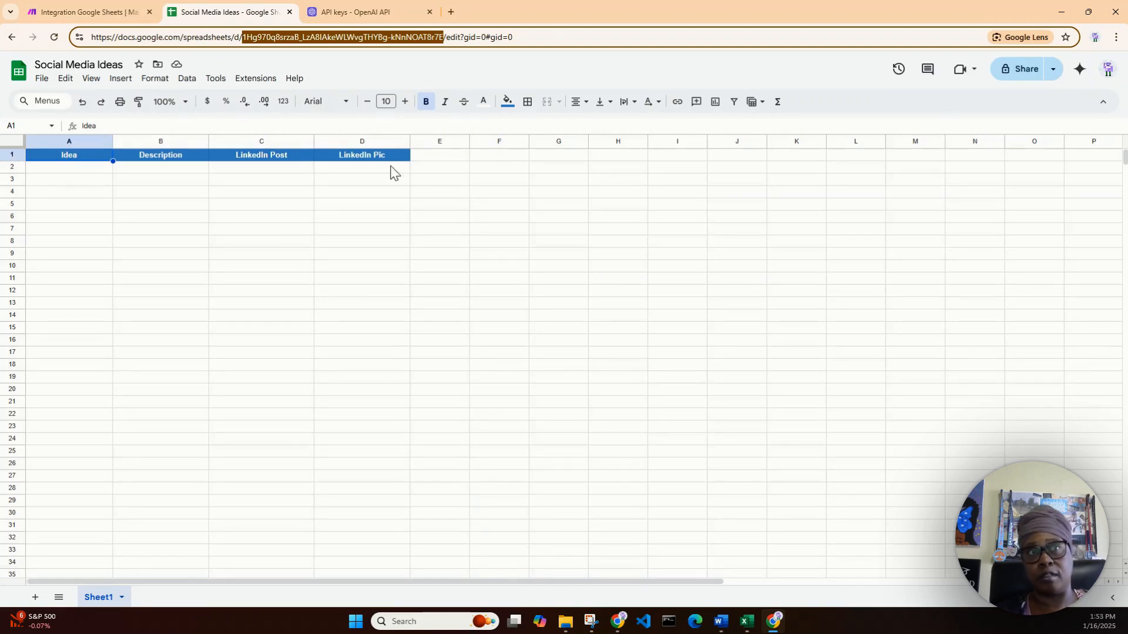
click(94, 10)
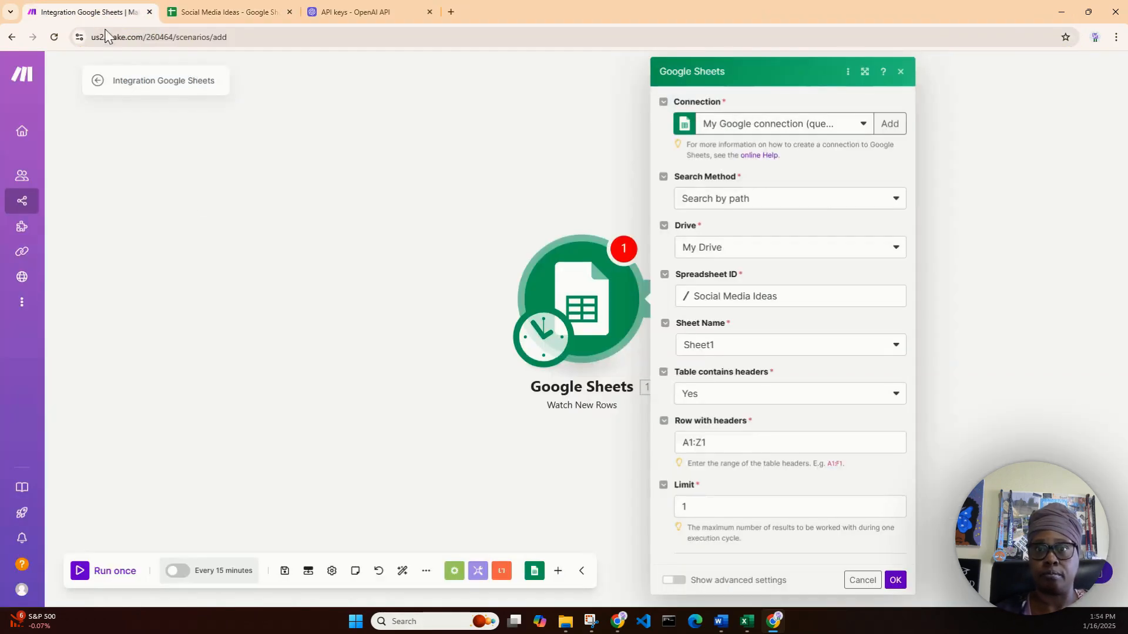
click(895, 580)
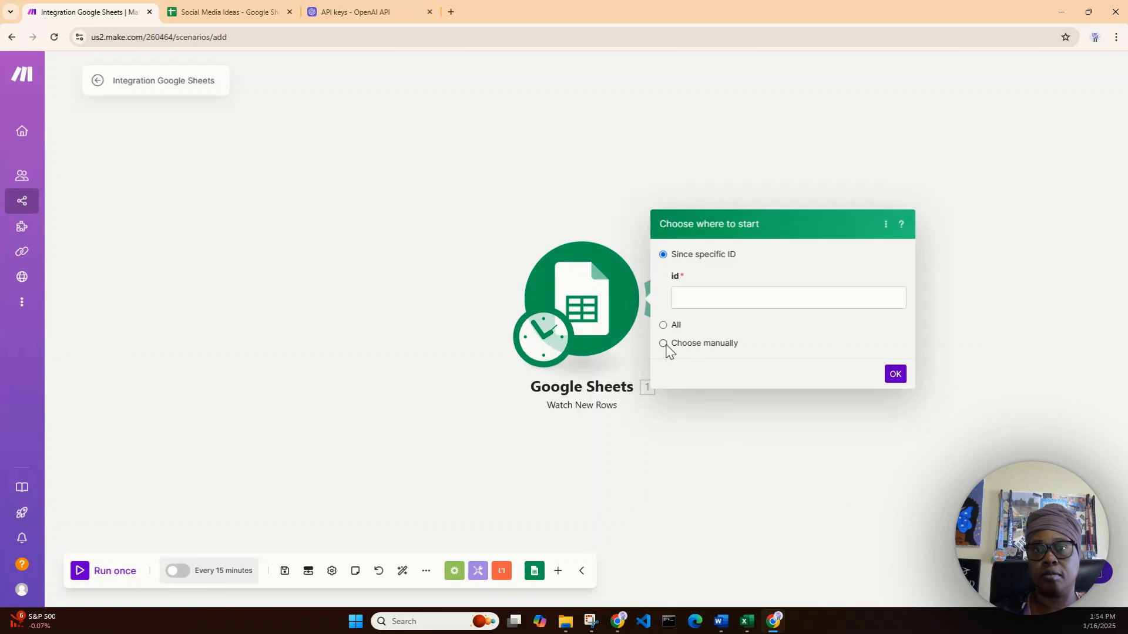
Set the Watch New Rows trigger to start from All rows, checking the Social Media Ideas spreadsheet before confirming
click(663, 326)
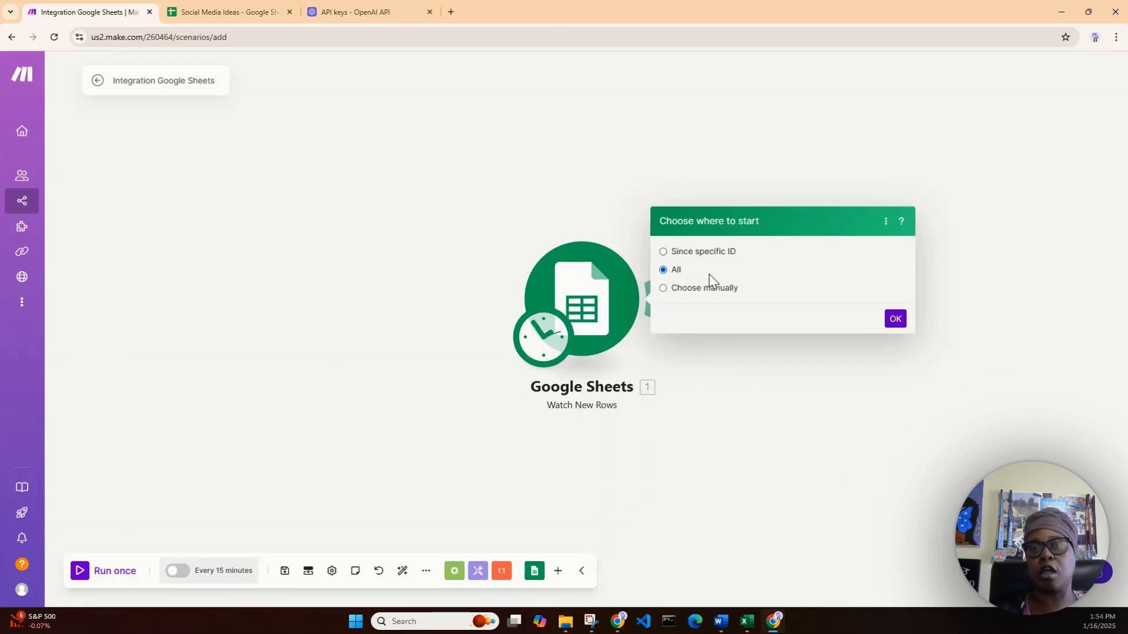
click(207, 13)
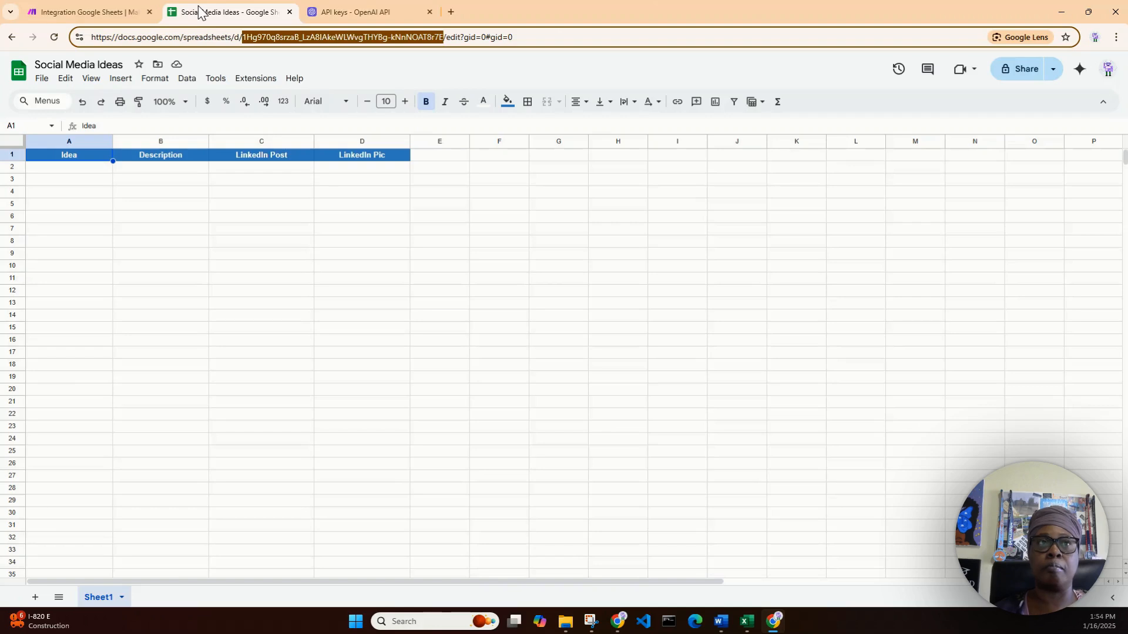
click(109, 13)
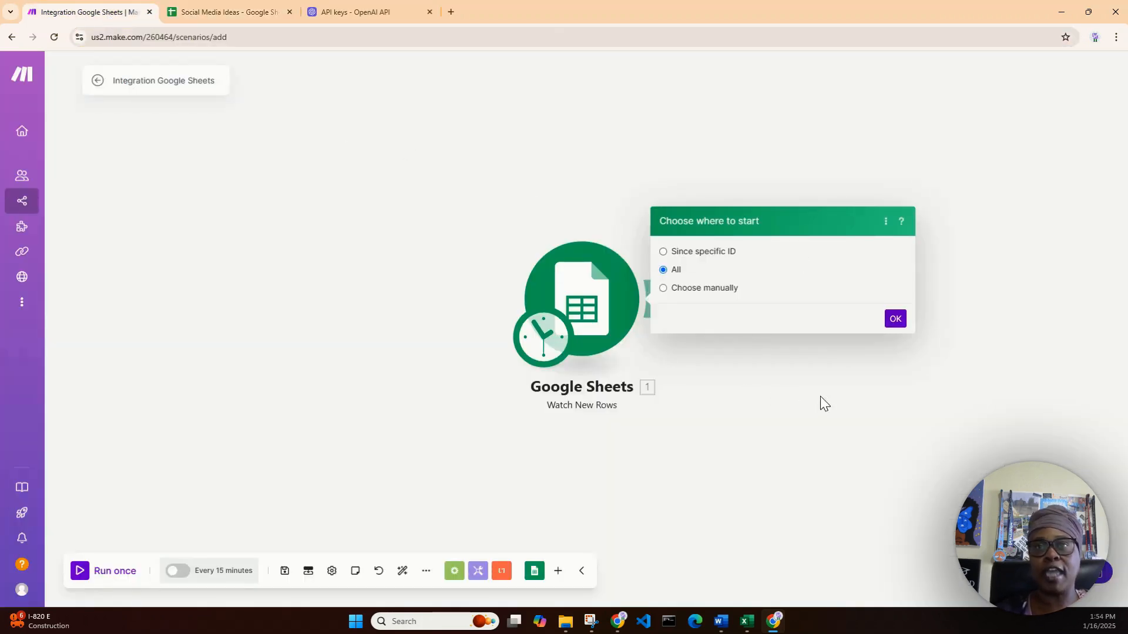
click(895, 320)
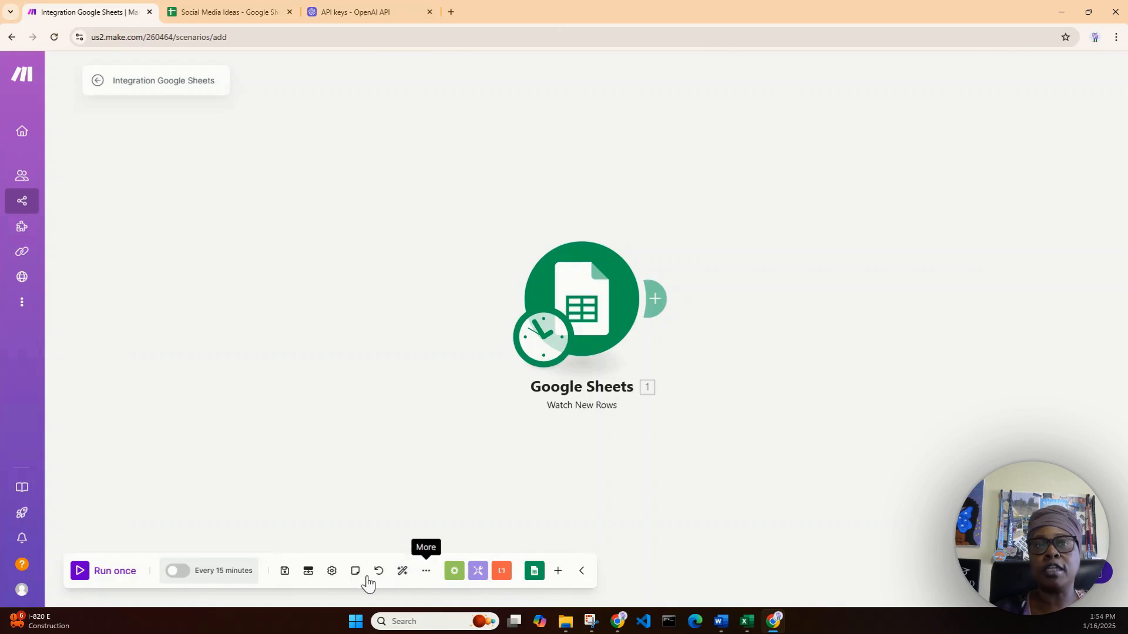
Run the scenario once and move the Google Sheets module toward the canvas's left edge, closing its run details
click(81, 571)
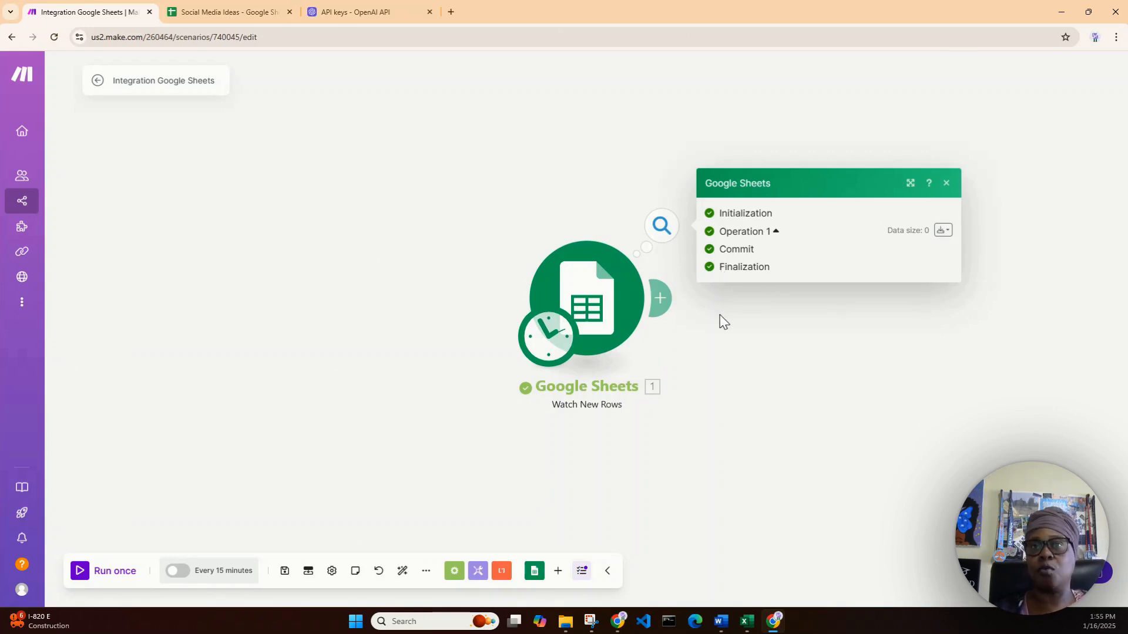
drag(595, 325, 247, 348)
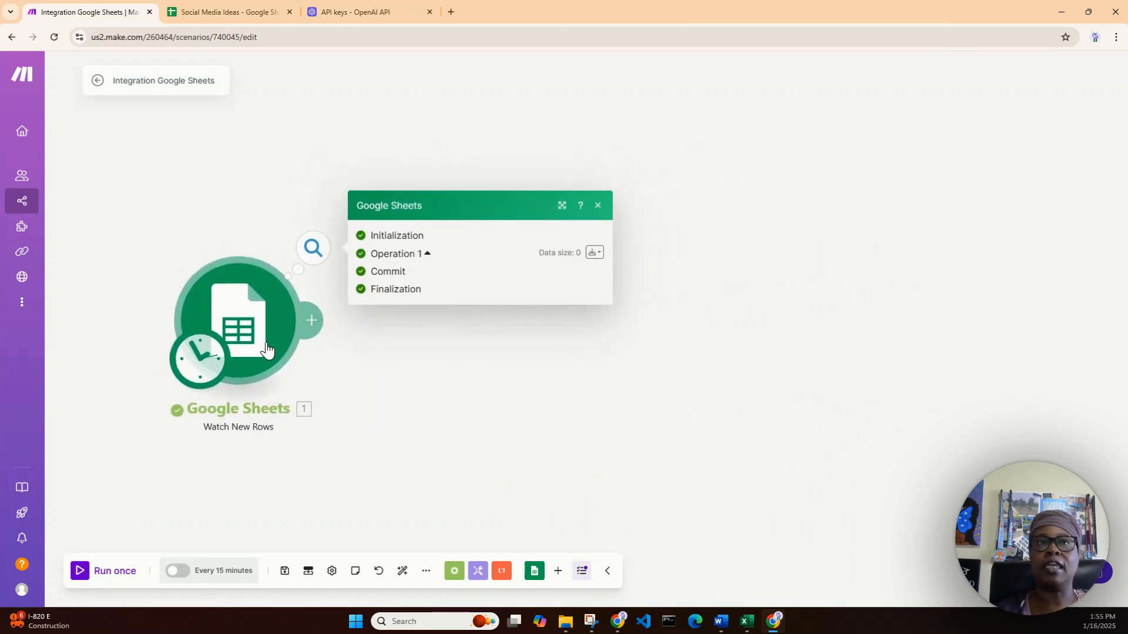
click(419, 348)
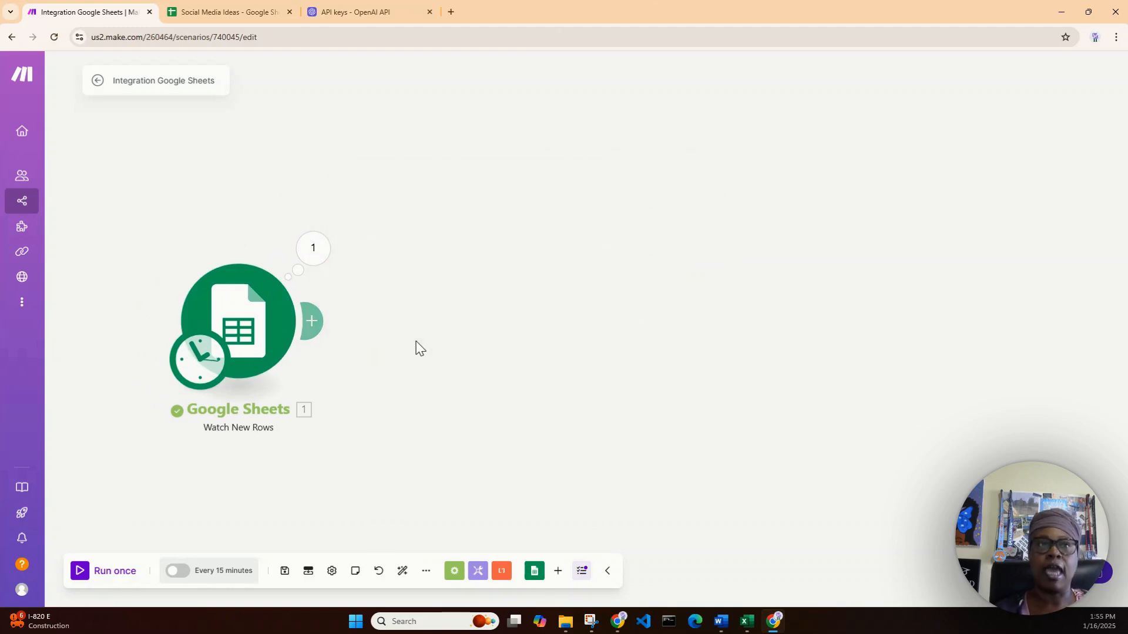
drag(264, 333, 259, 306)
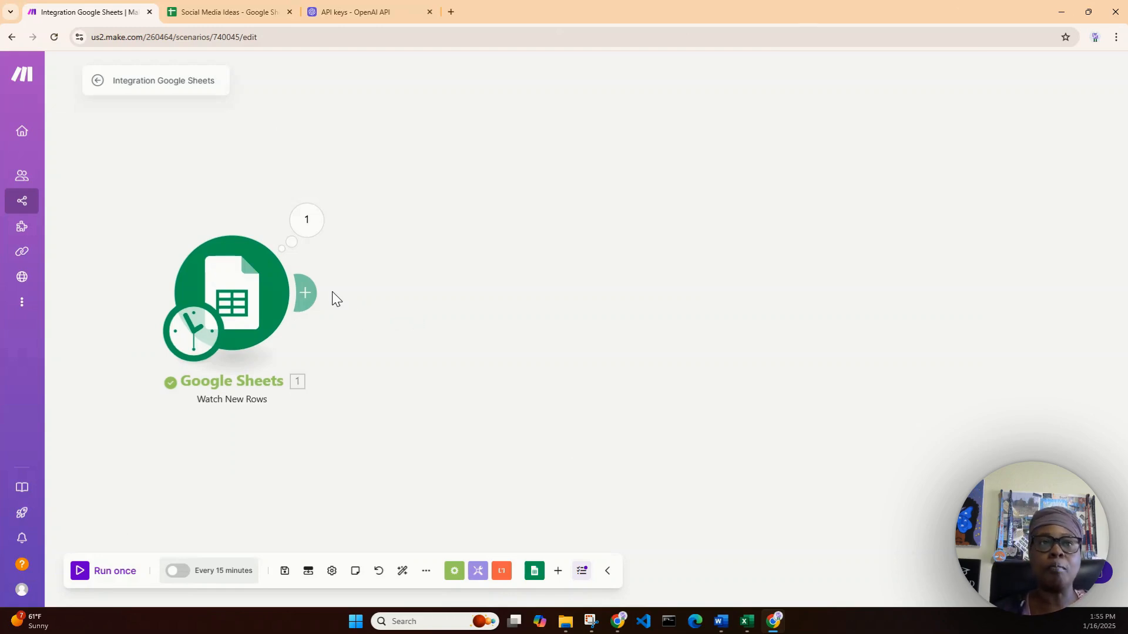
Add an OpenAI Create a Completion (Prompt) (GPT and o1 Models) module after the Google Sheets trigger
click(315, 297)
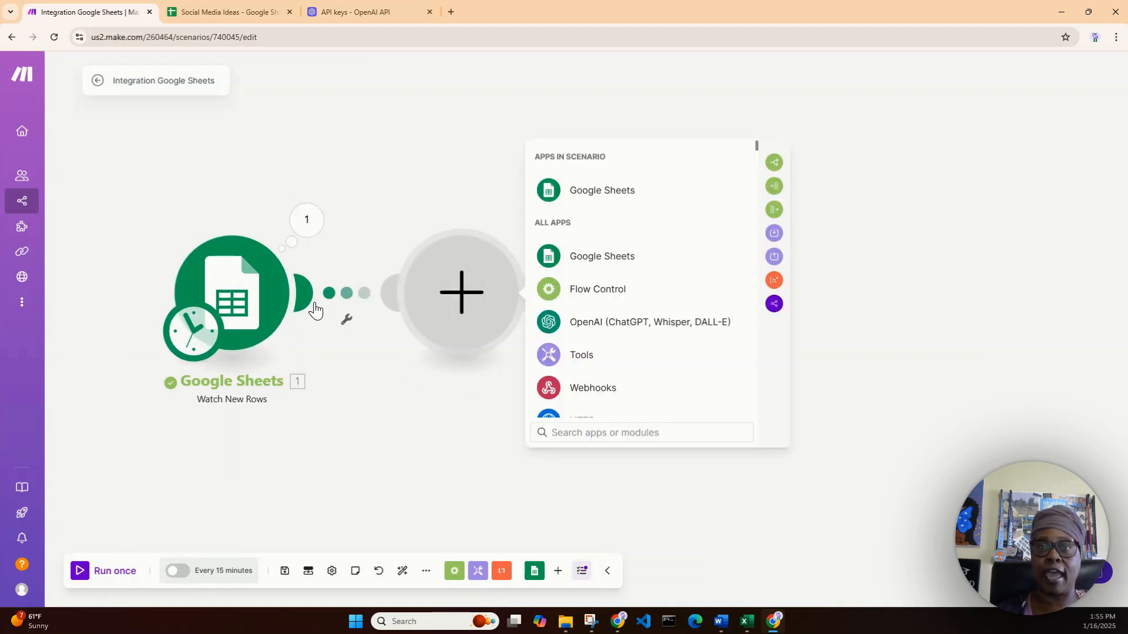
click(616, 328)
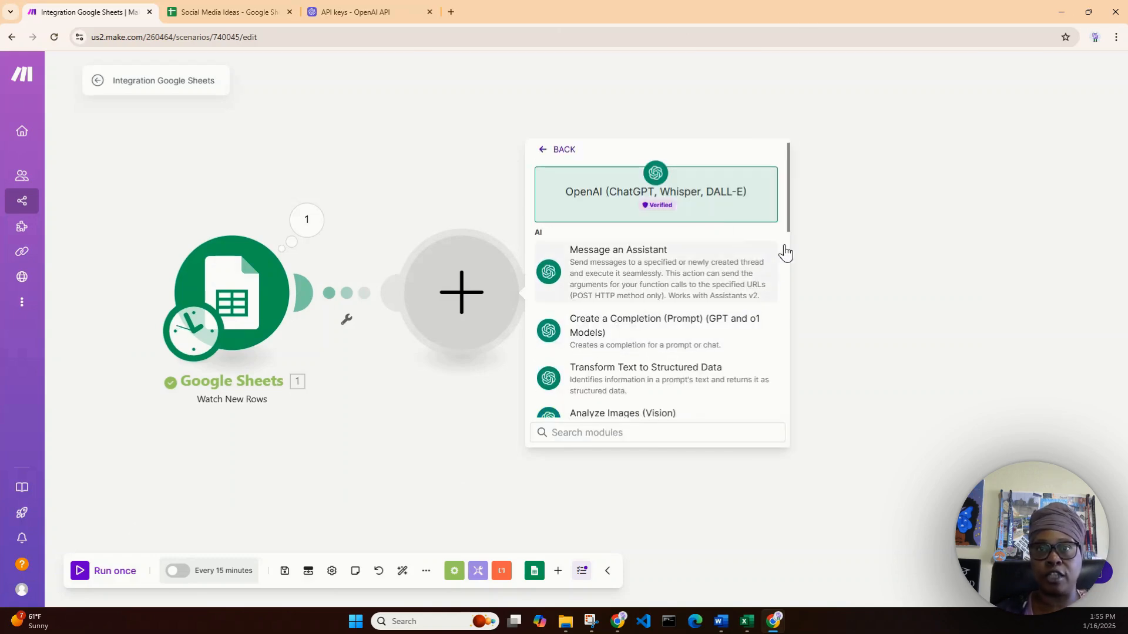
click(637, 339)
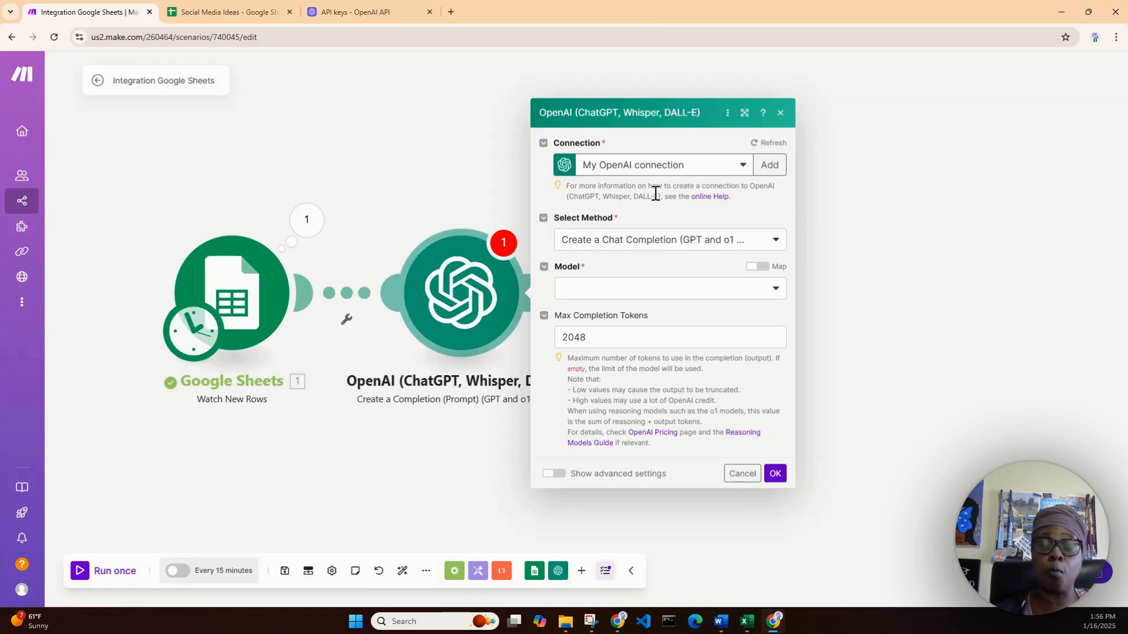
click(339, 11)
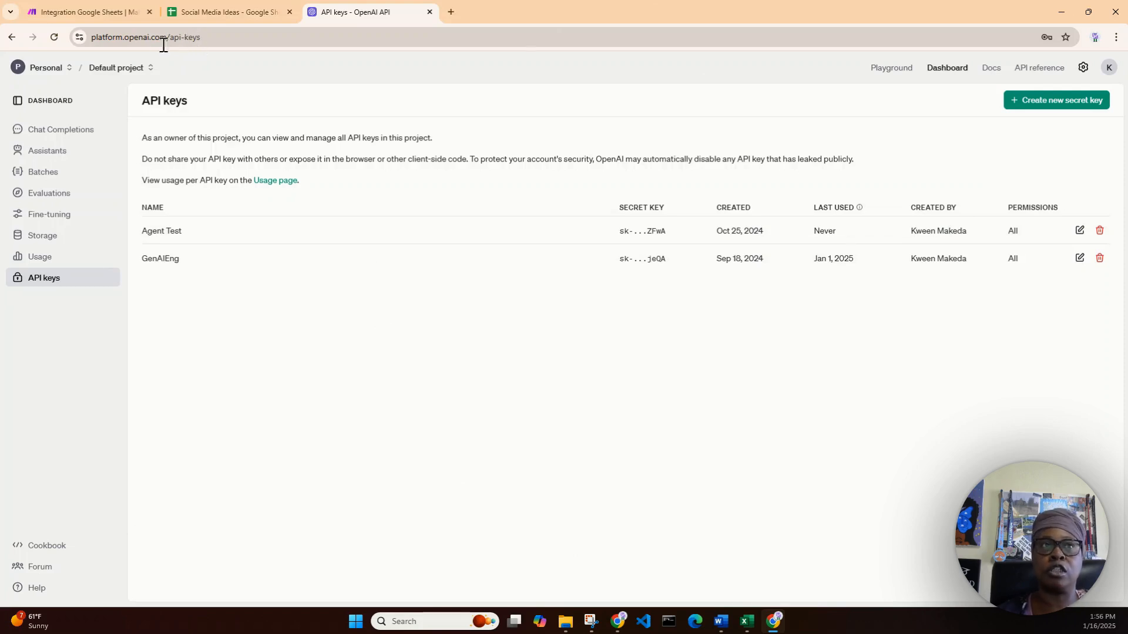
drag(170, 36, 89, 37)
right_click(102, 37)
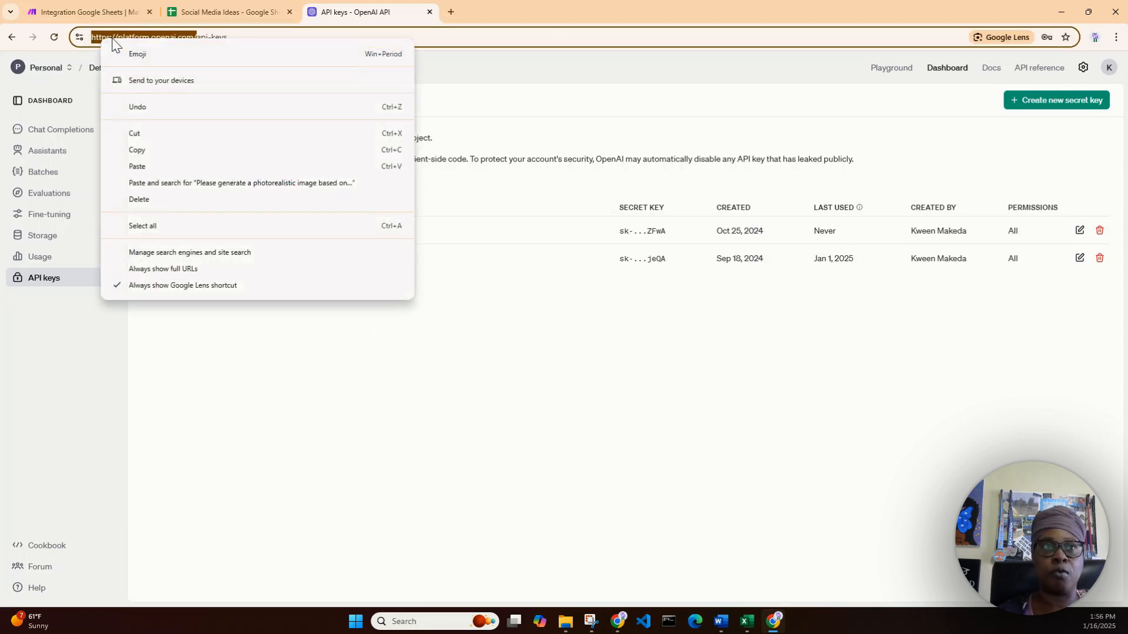
click(174, 146)
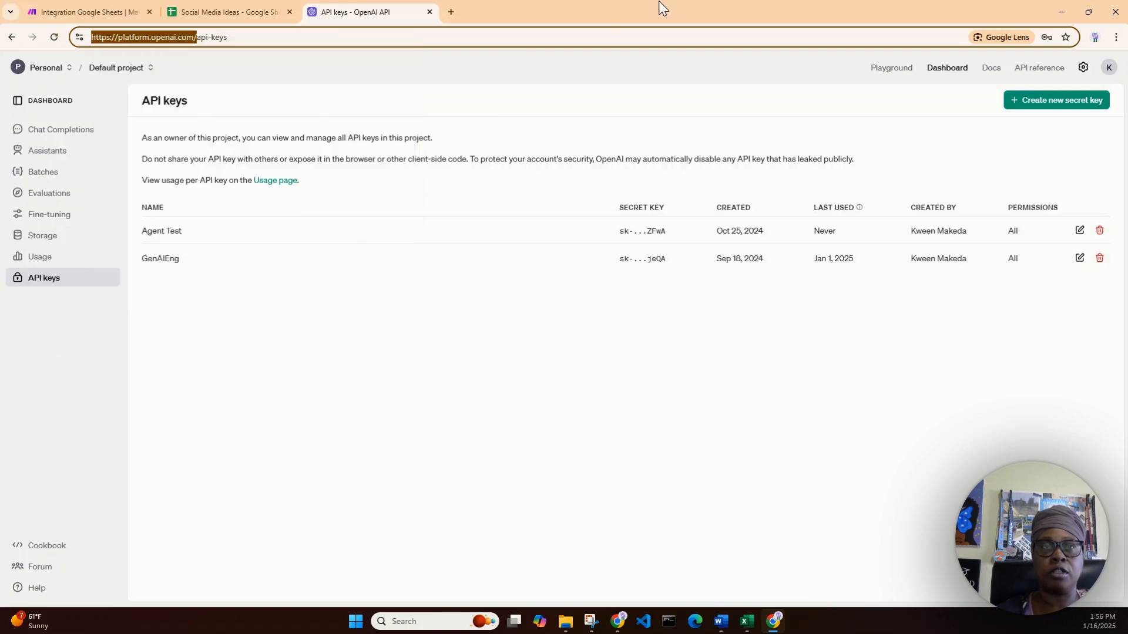
click(451, 12)
right_click(446, 36)
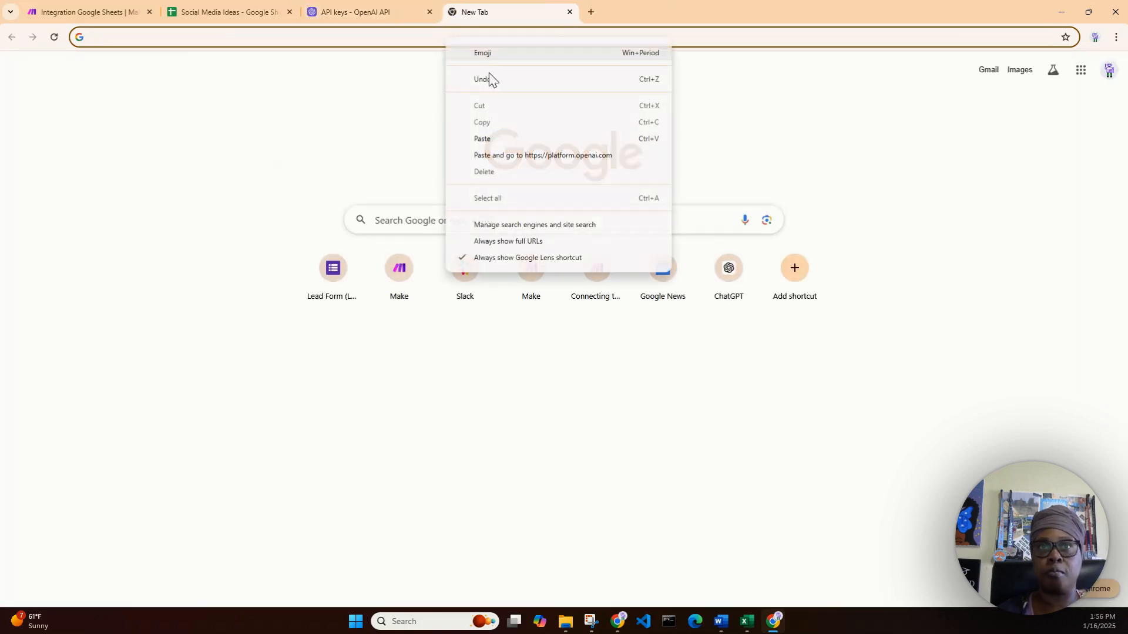
click(544, 156)
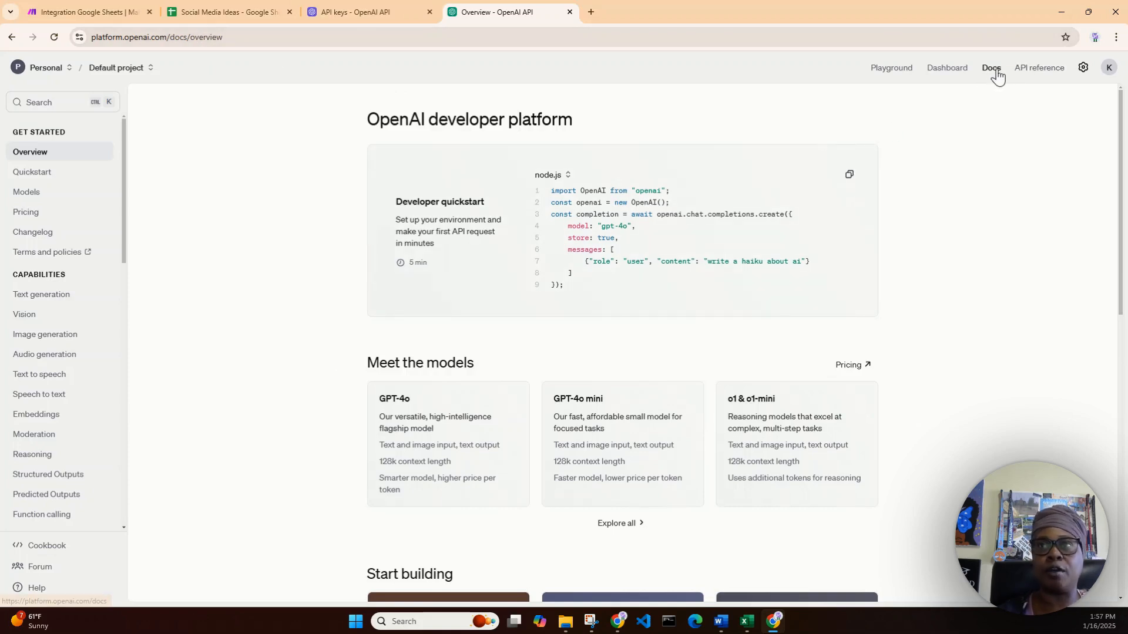
Examine the API keys in the OpenAI dashboard and the project's monthly bill and limit under Usage
click(948, 74)
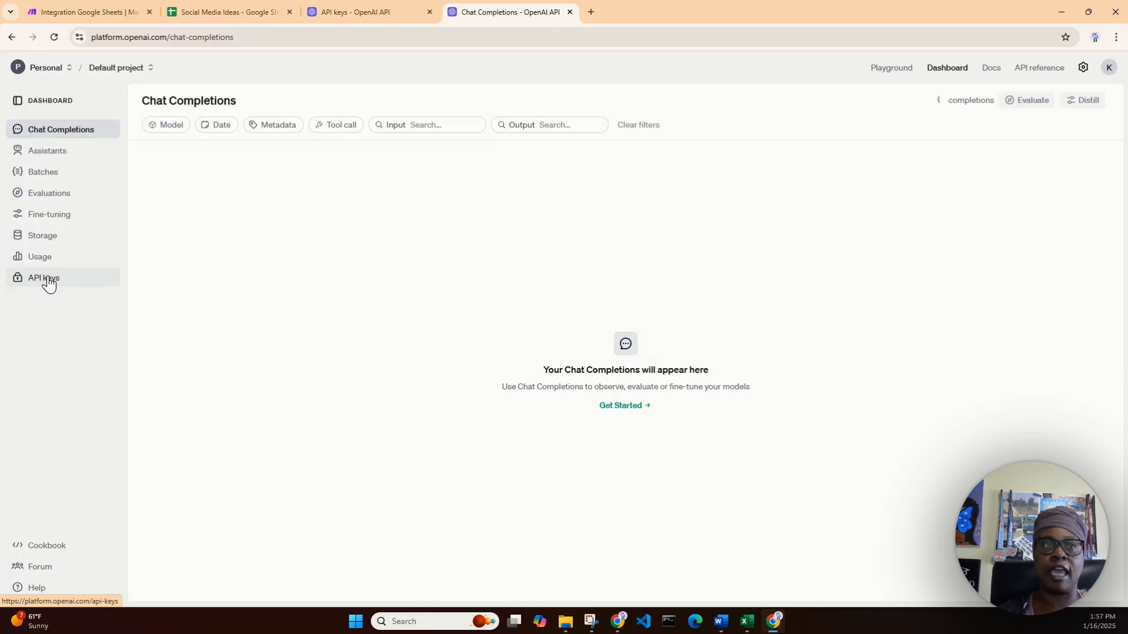
click(49, 278)
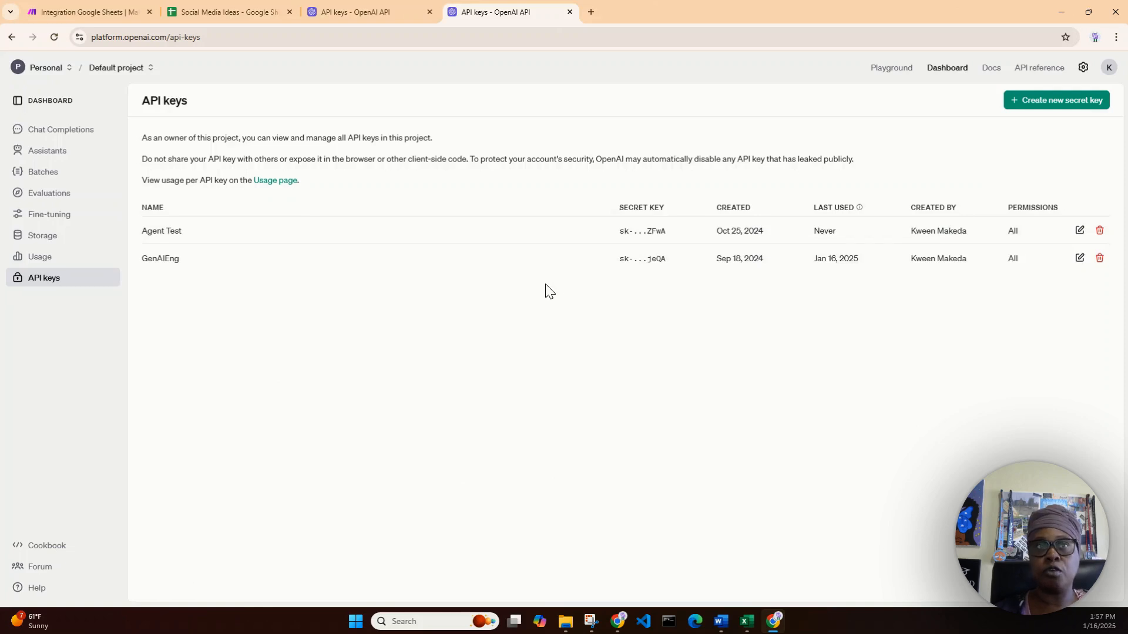
click(45, 260)
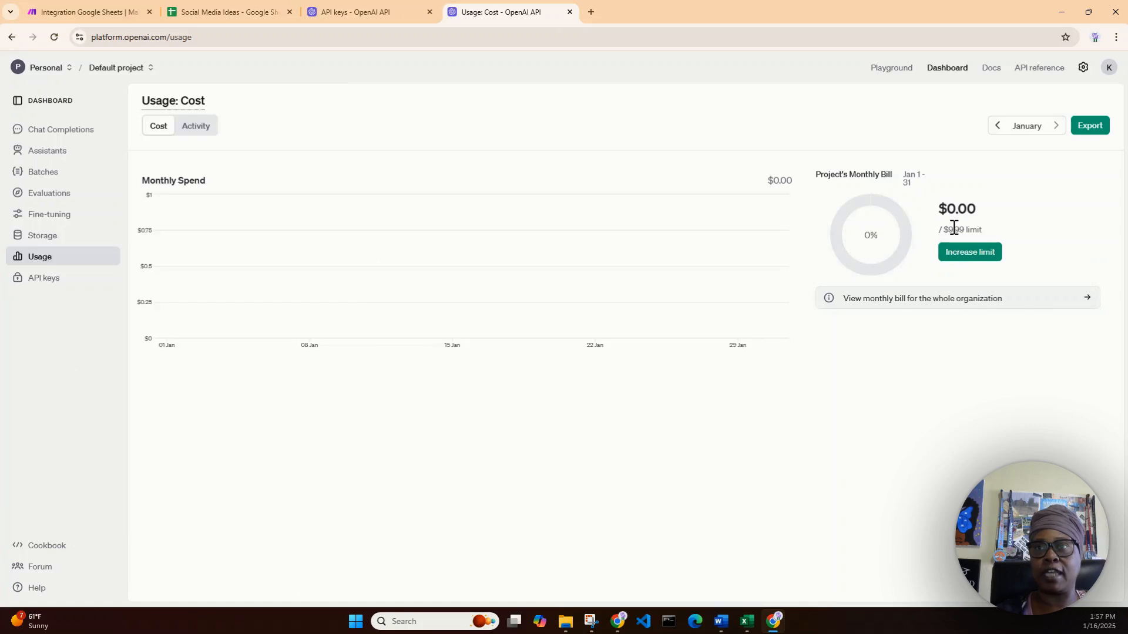
drag(954, 229, 997, 203)
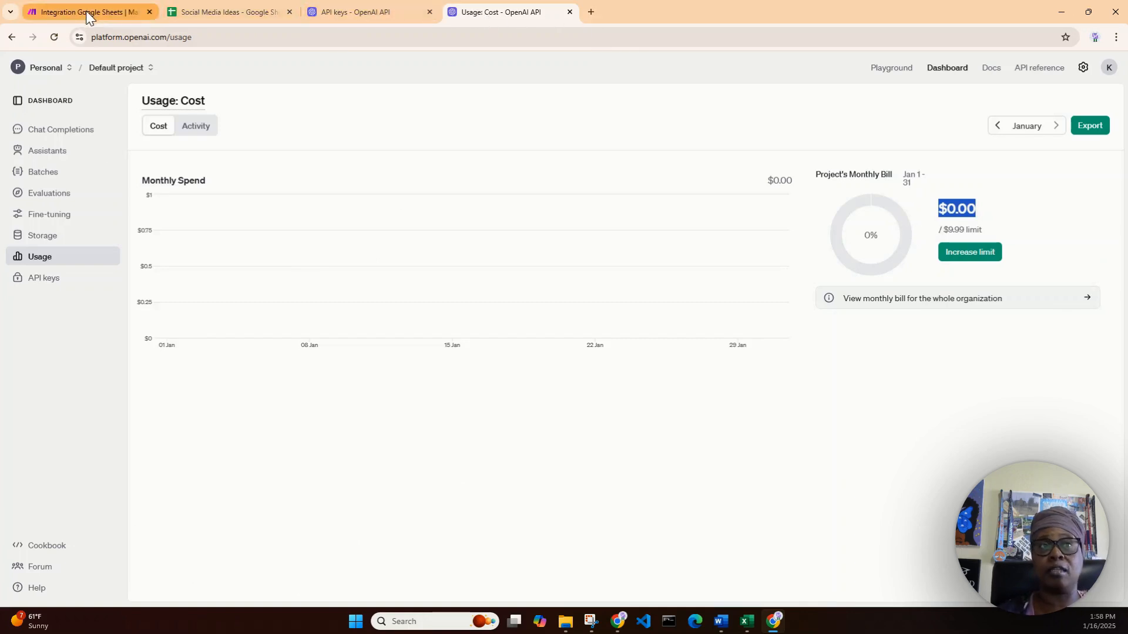
Return to the Make scenario and check which connections are available for the OpenAI module
mouse_move(85, 11)
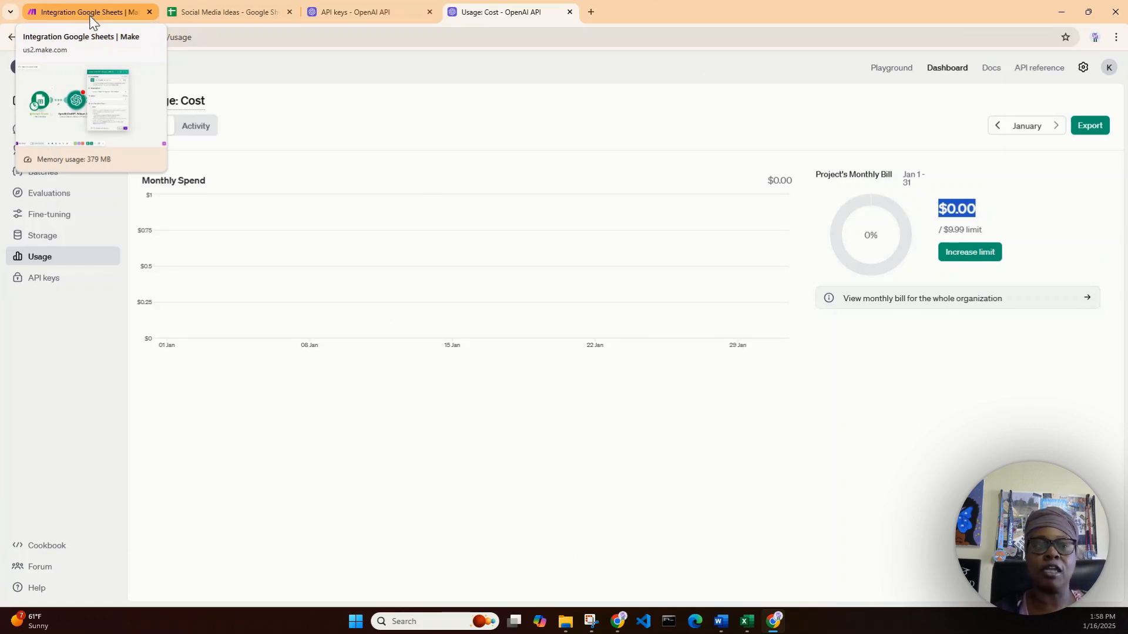
click(90, 18)
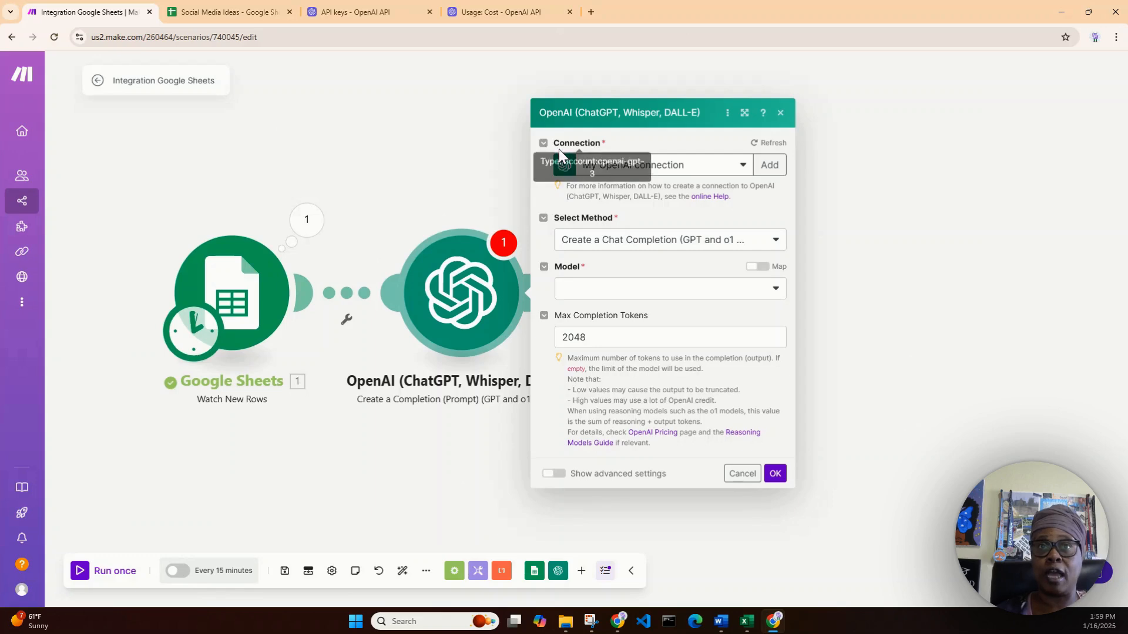
click(743, 165)
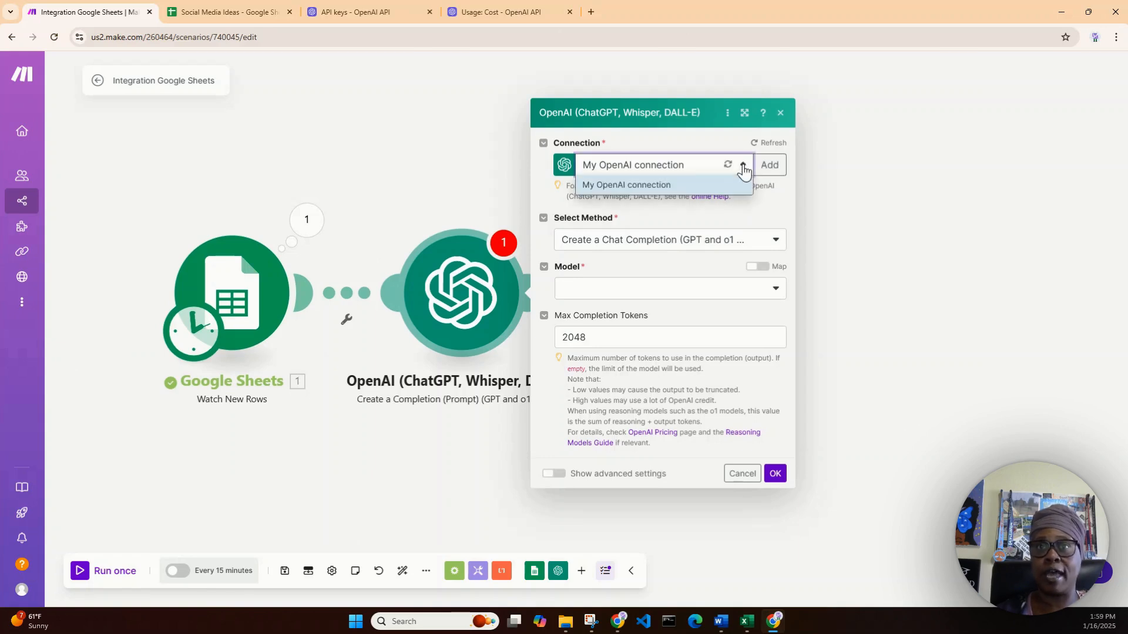
click(713, 137)
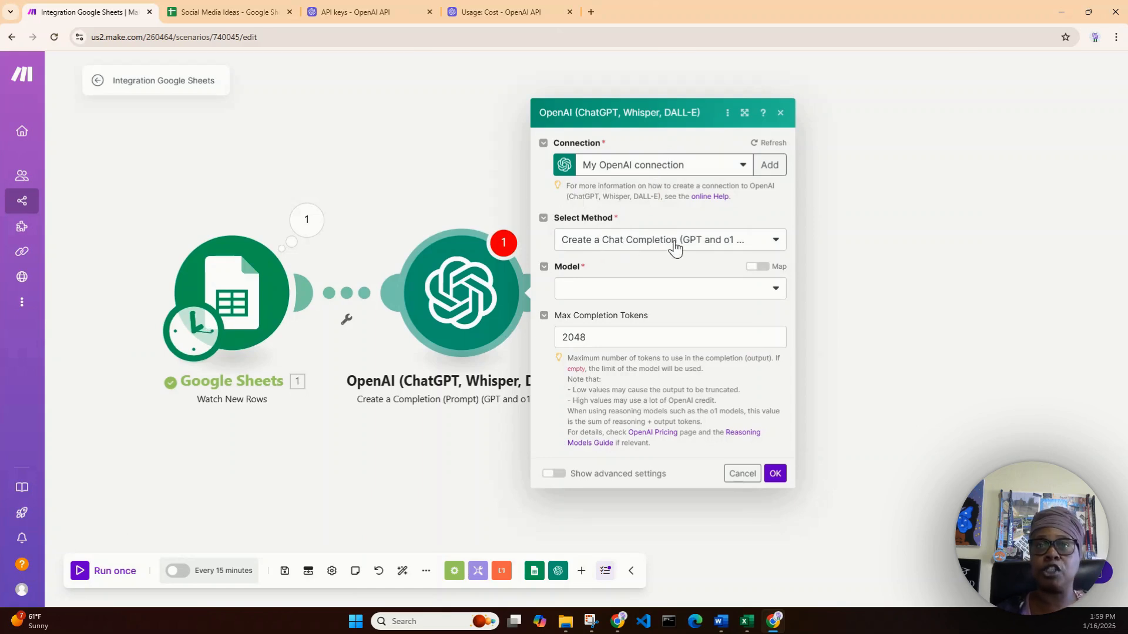
Set the OpenAI module's model to chatgpt-4o-latest (system)
click(776, 290)
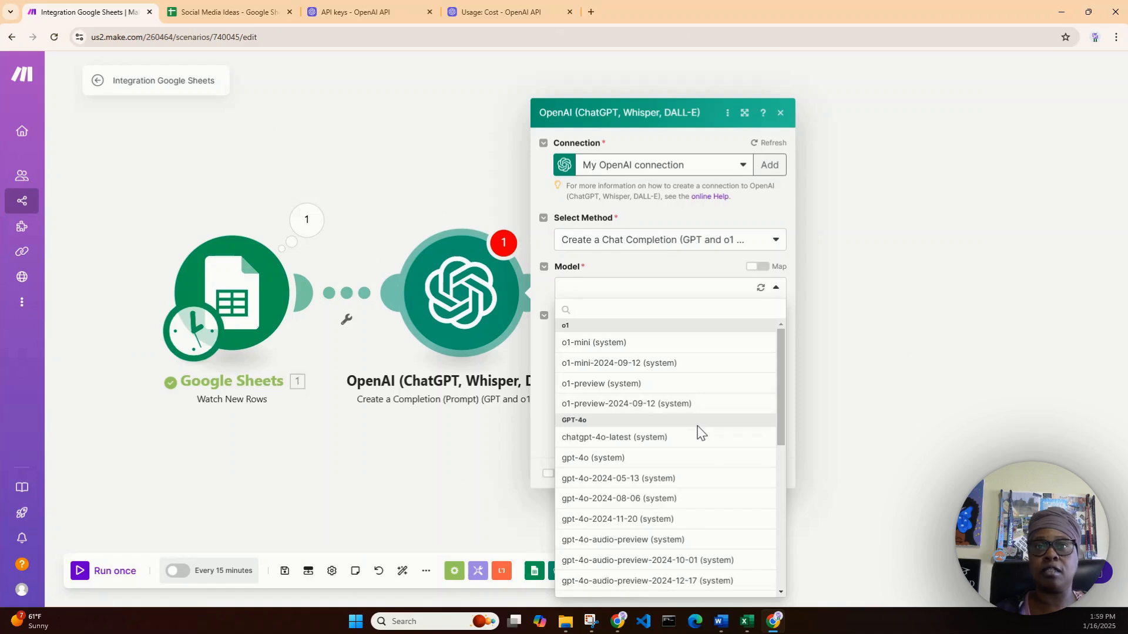
click(695, 464)
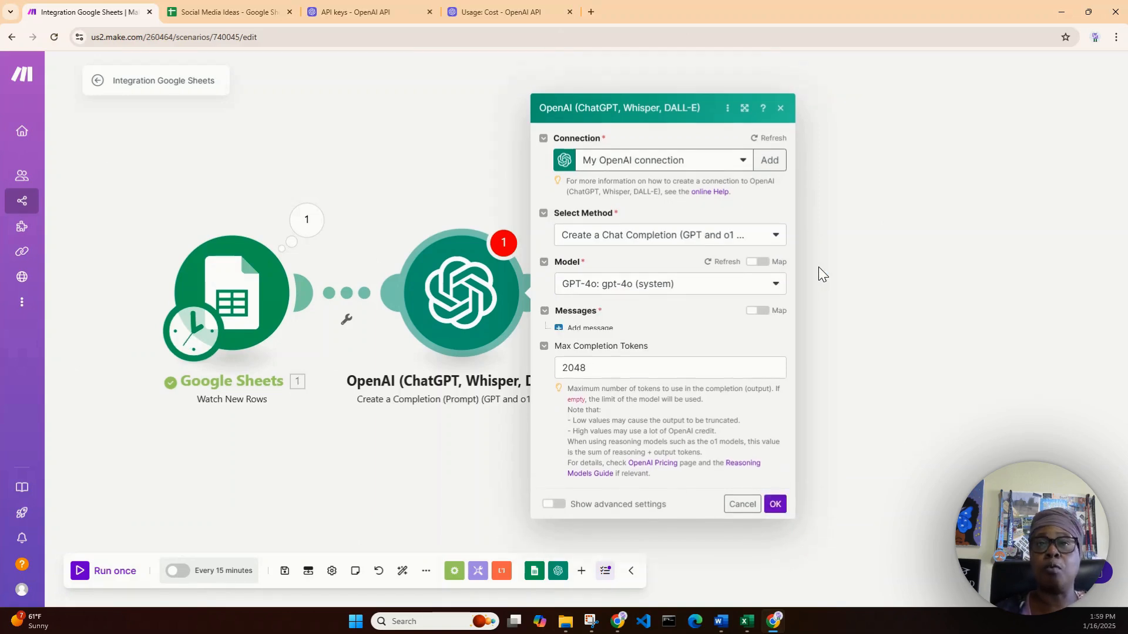
click(771, 265)
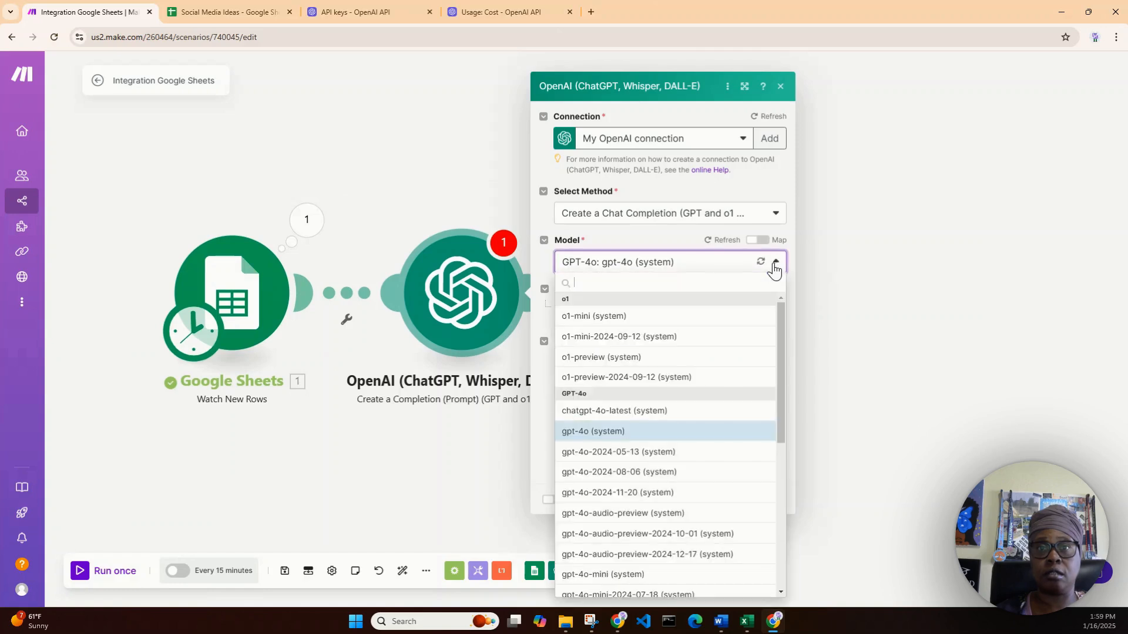
click(640, 413)
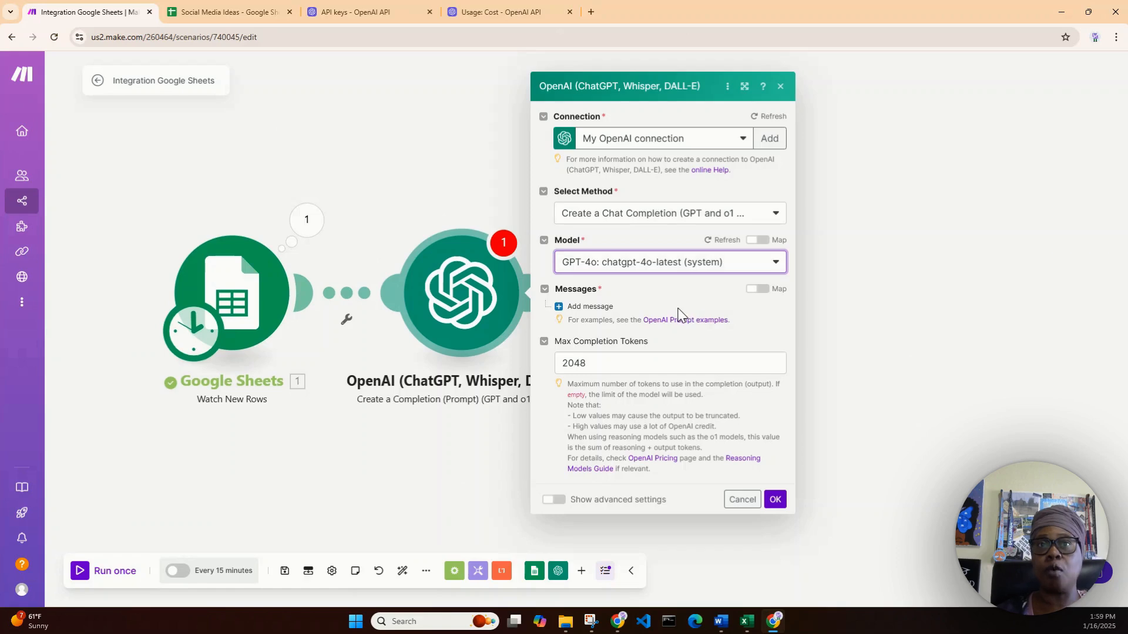
Add a Developer / System message and paste in the content-creator prompt requesting a current, relevant 200-300 word summary on the following topic
click(564, 311)
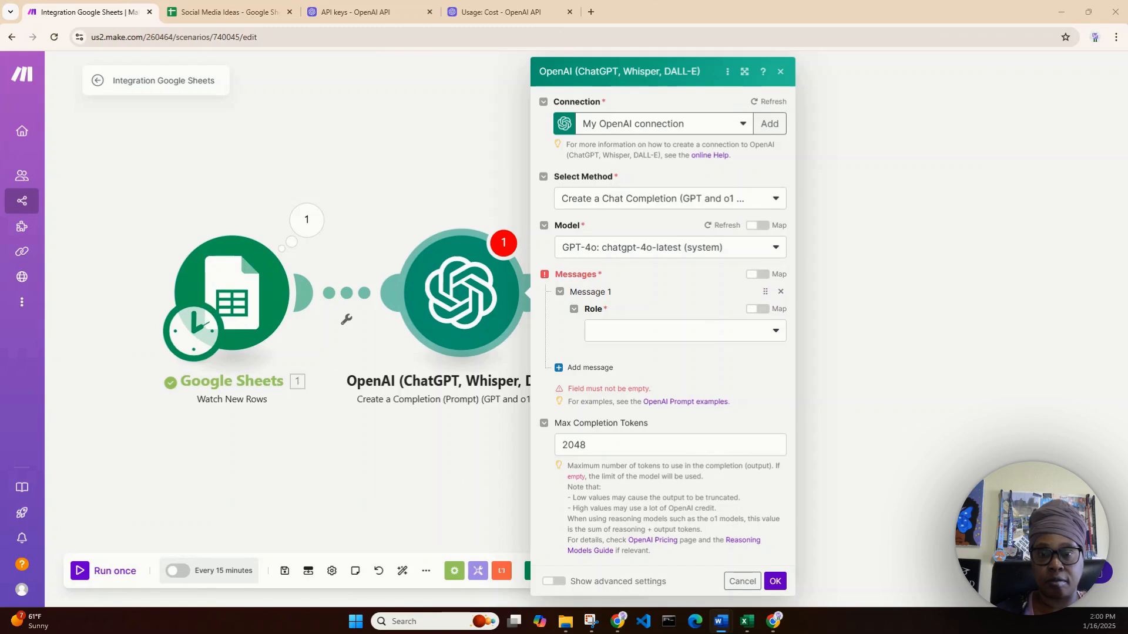
click(775, 331)
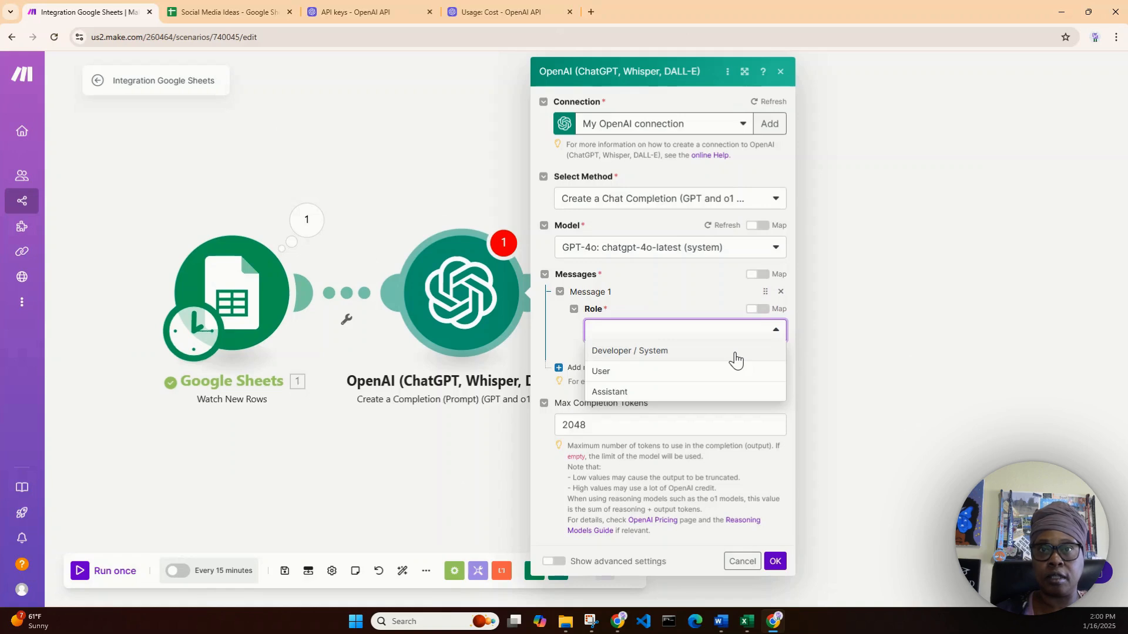
click(737, 356)
click(634, 383)
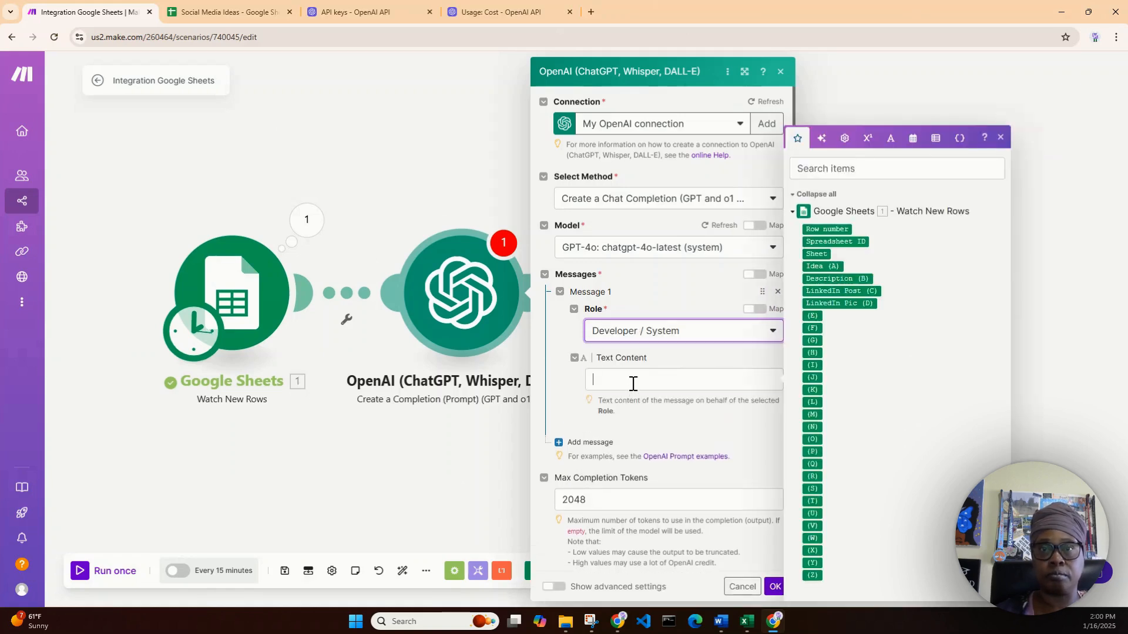
right_click(634, 383)
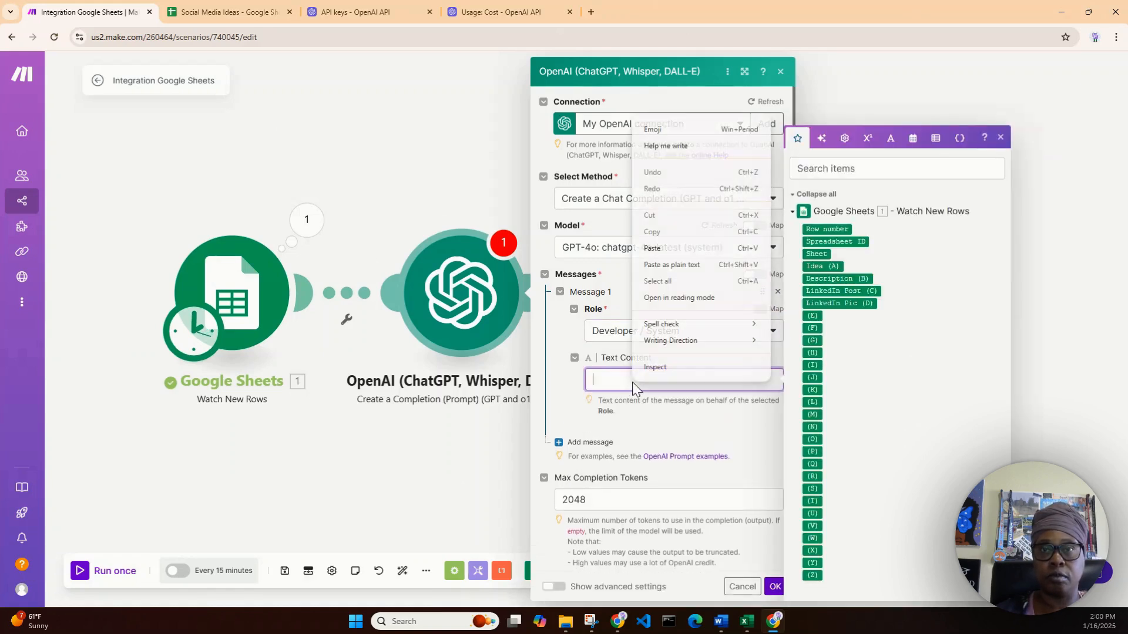
click(679, 248)
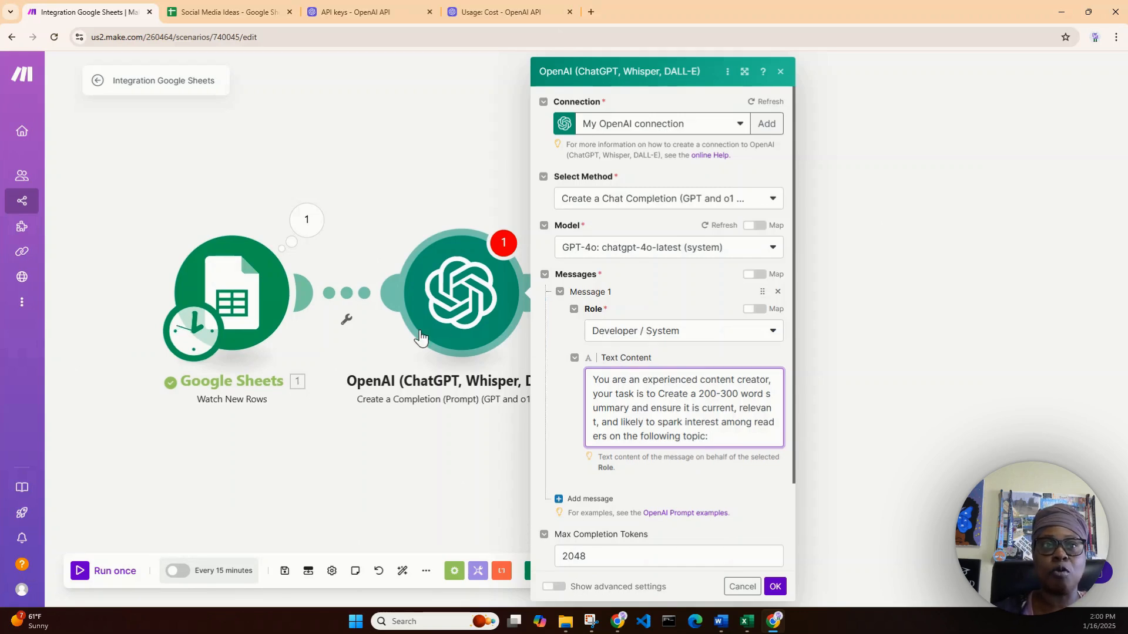
Enter estate planning as the first idea in cell A2 of the Social Media Ideas Google Sheet
click(184, 7)
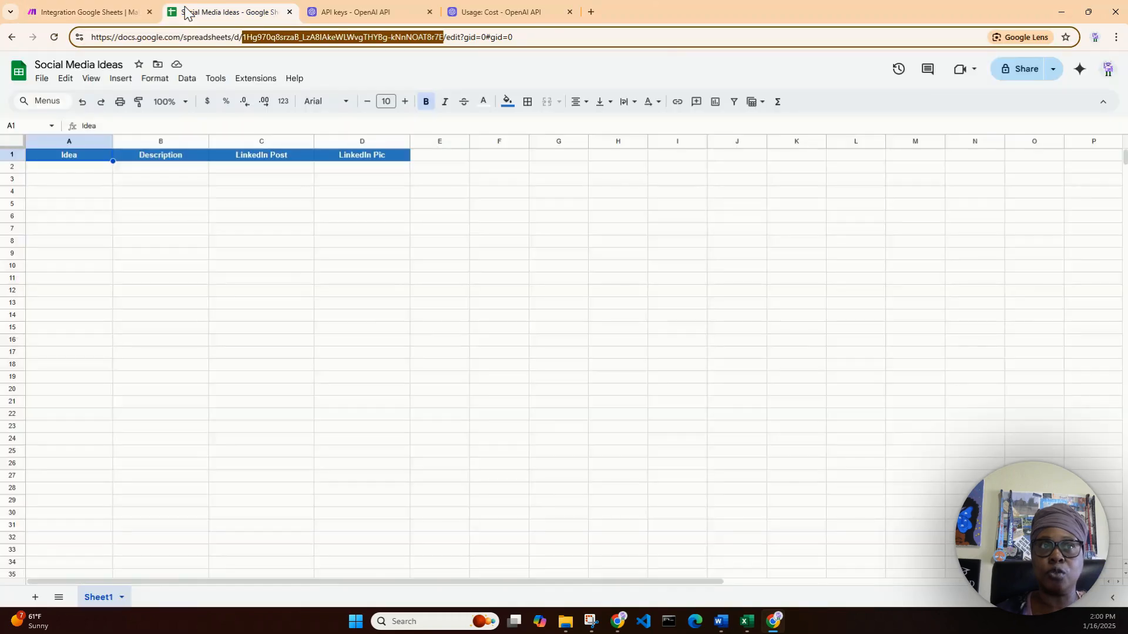
click(38, 171)
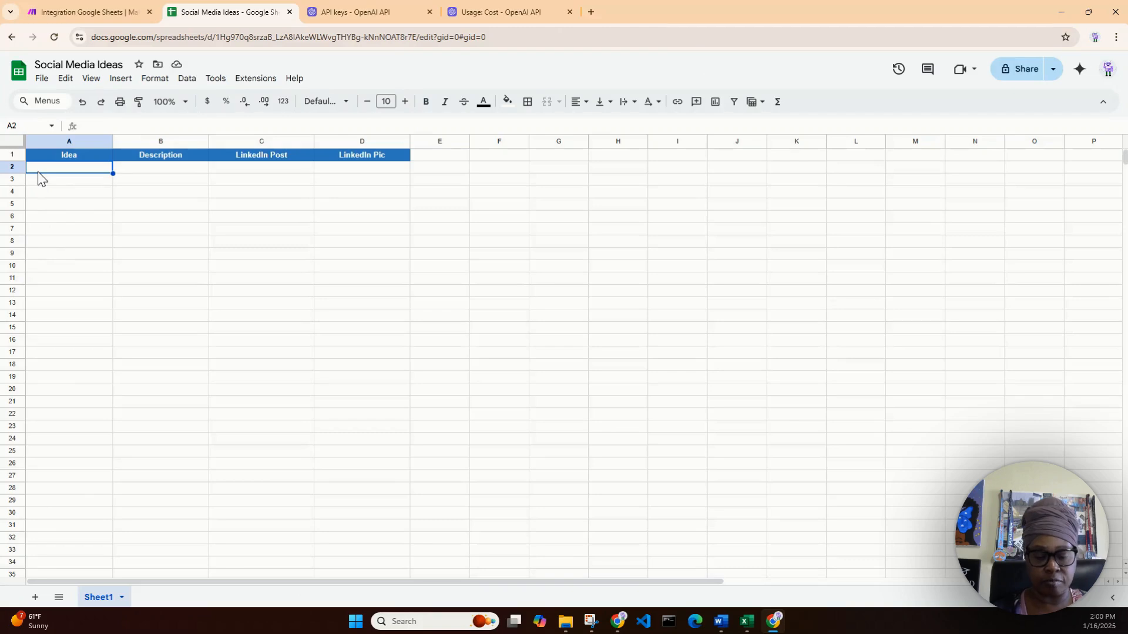
text(estat)
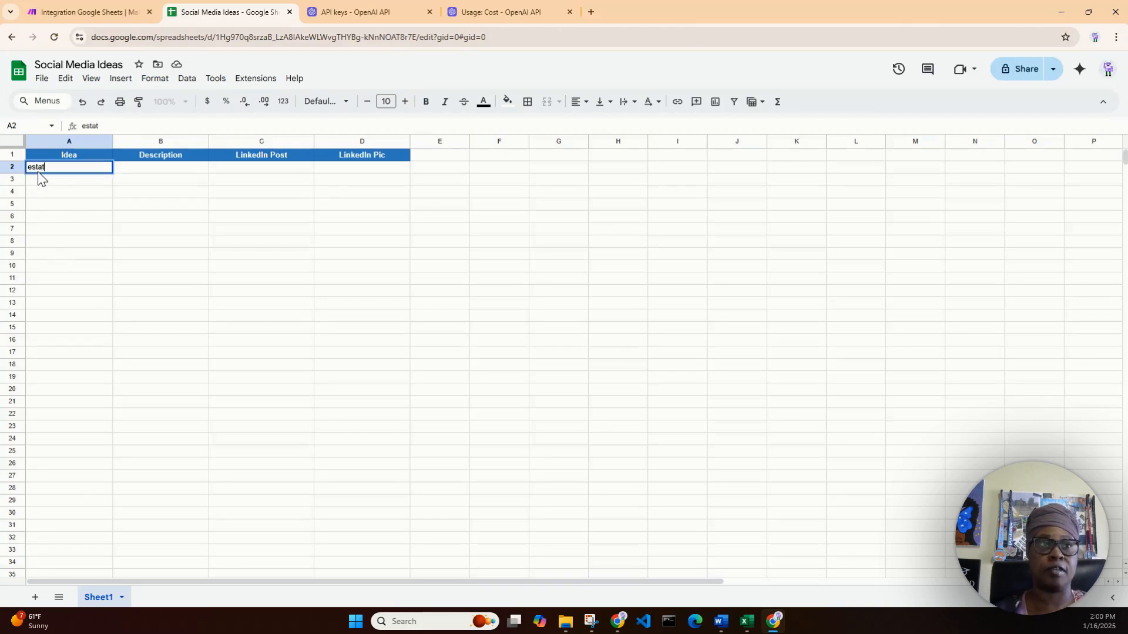
text(e plannin)
text(g)
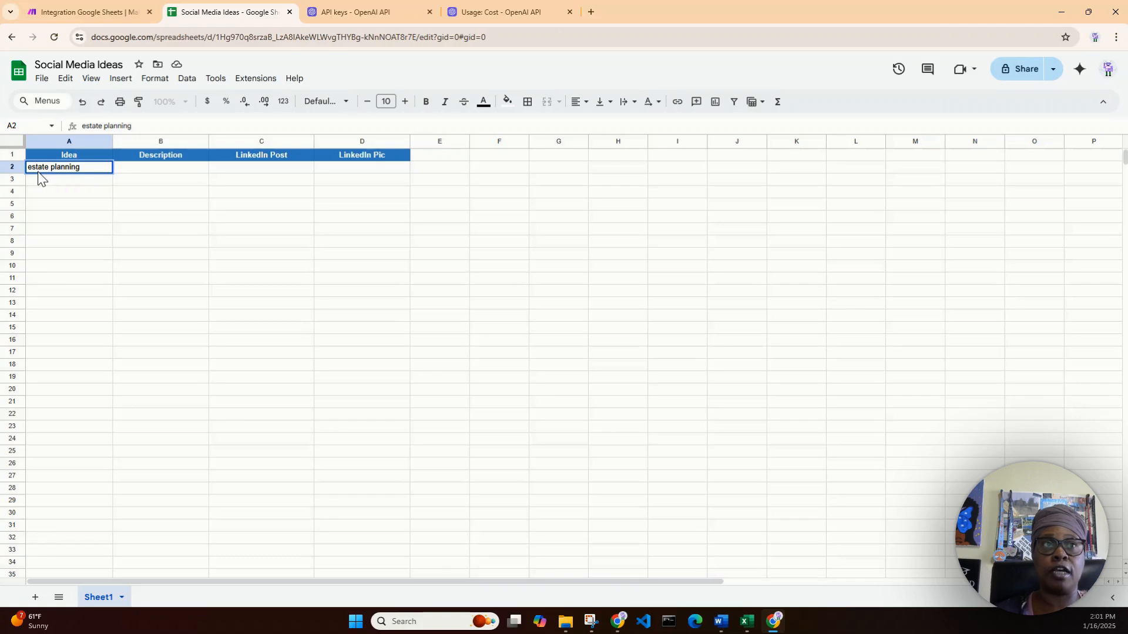
Return to the Make scenario and check the output of the Google Sheets module's last run
click(106, 13)
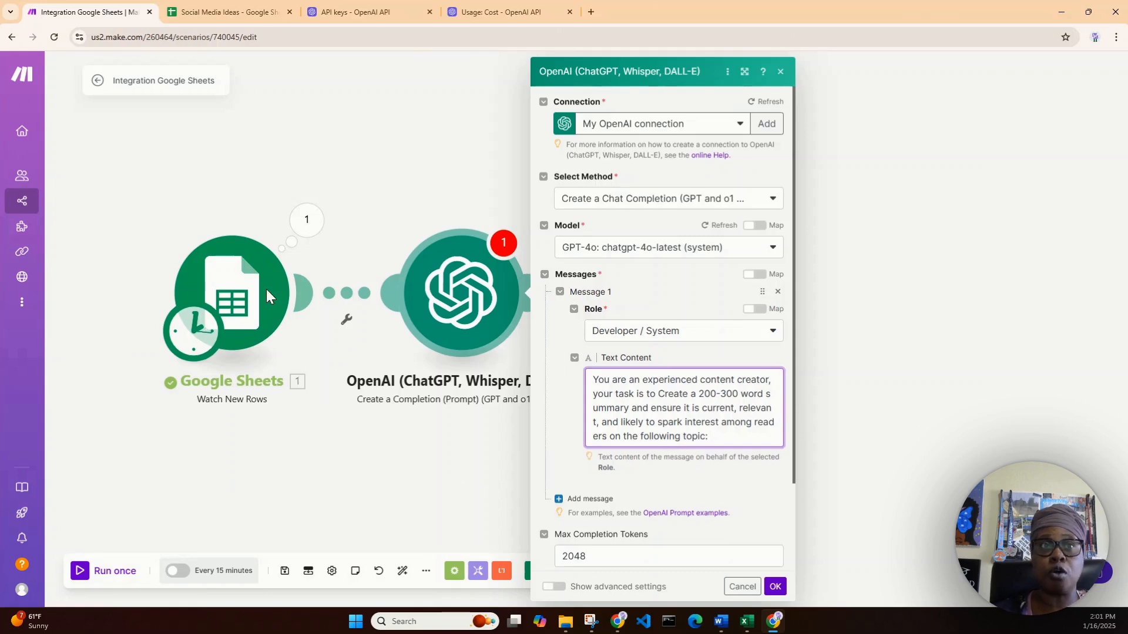
click(314, 225)
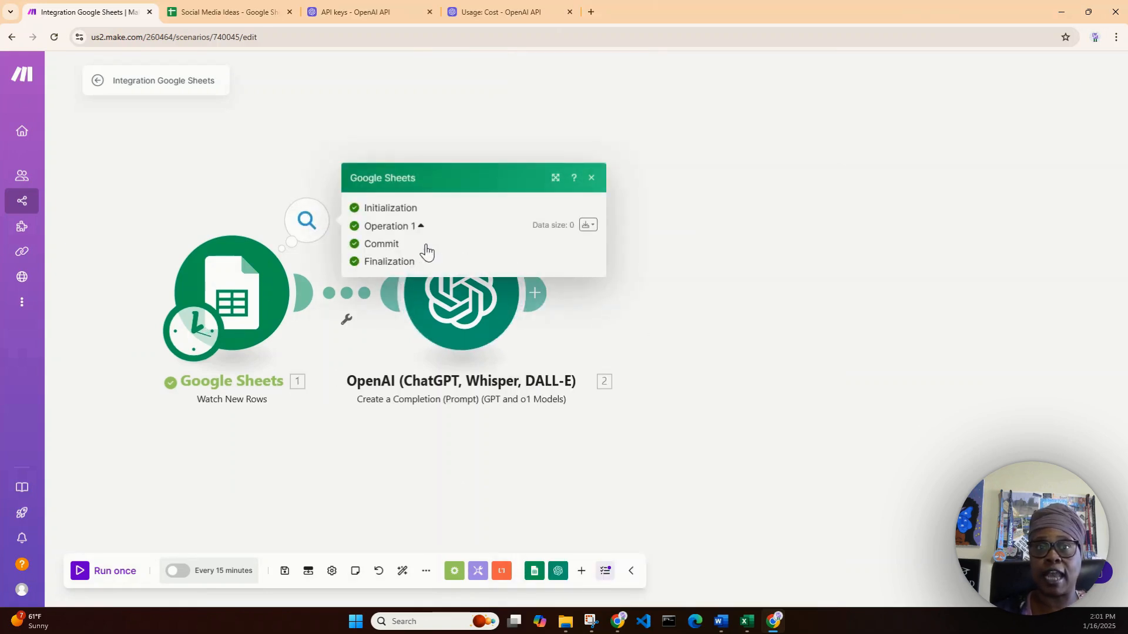
click(640, 332)
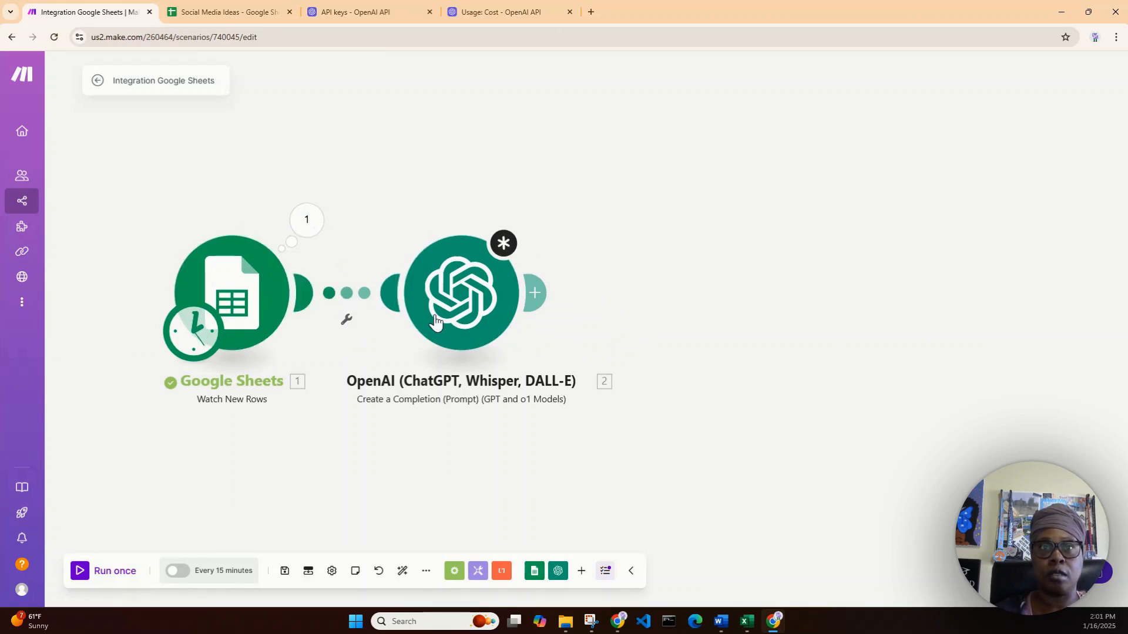
Unlink the OpenAI module from the Google Sheets module and run the scenario once
drag(399, 309, 534, 310)
click(400, 316)
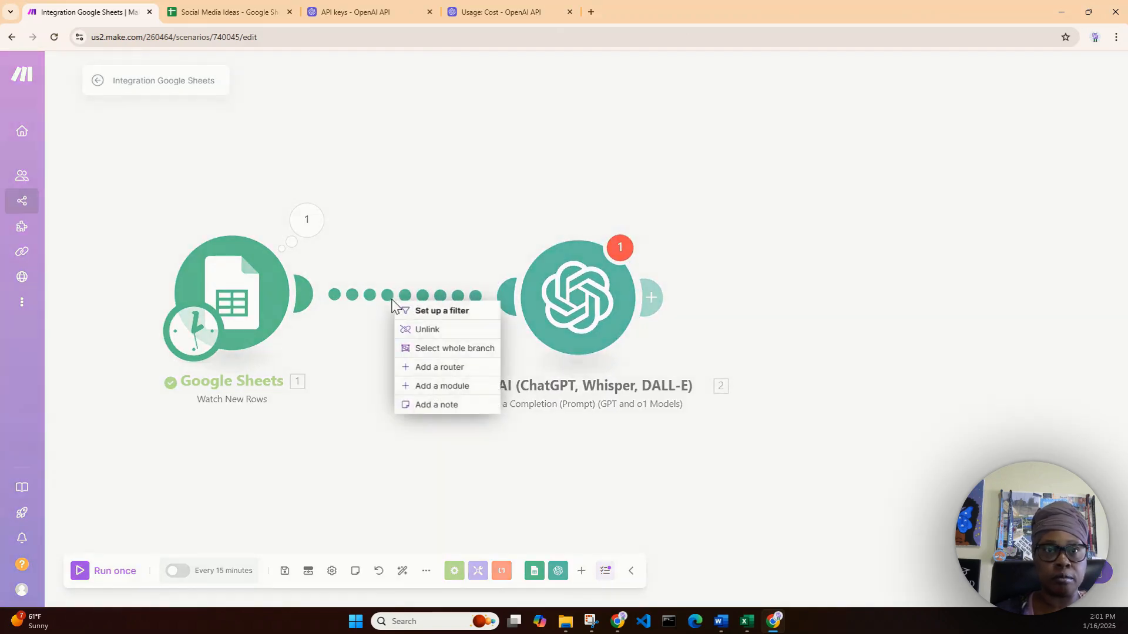
click(423, 331)
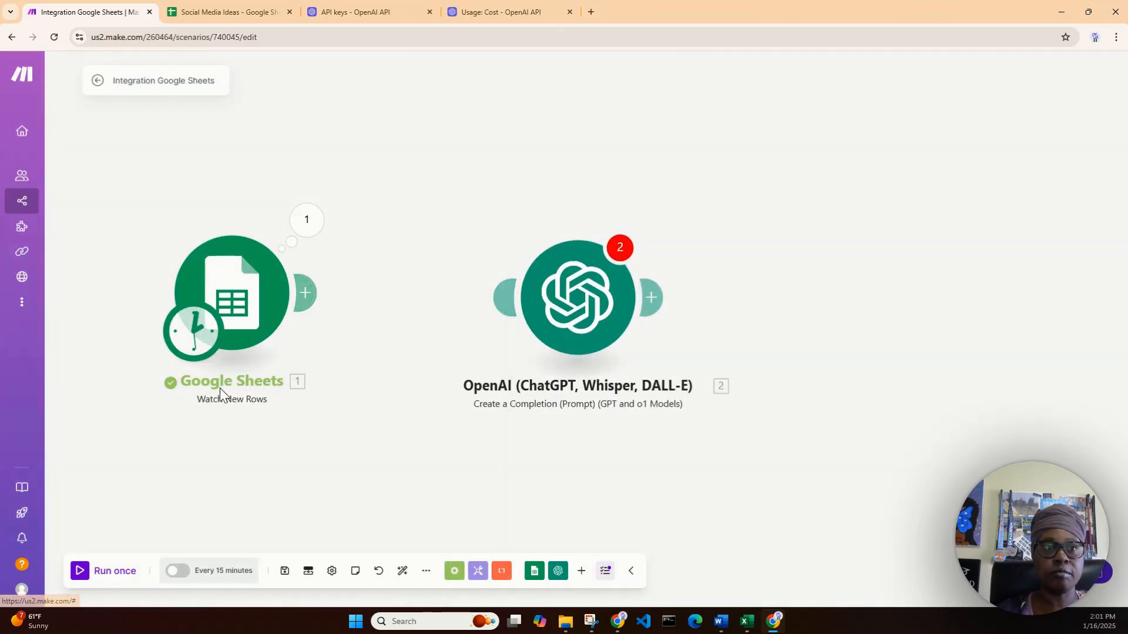
click(81, 572)
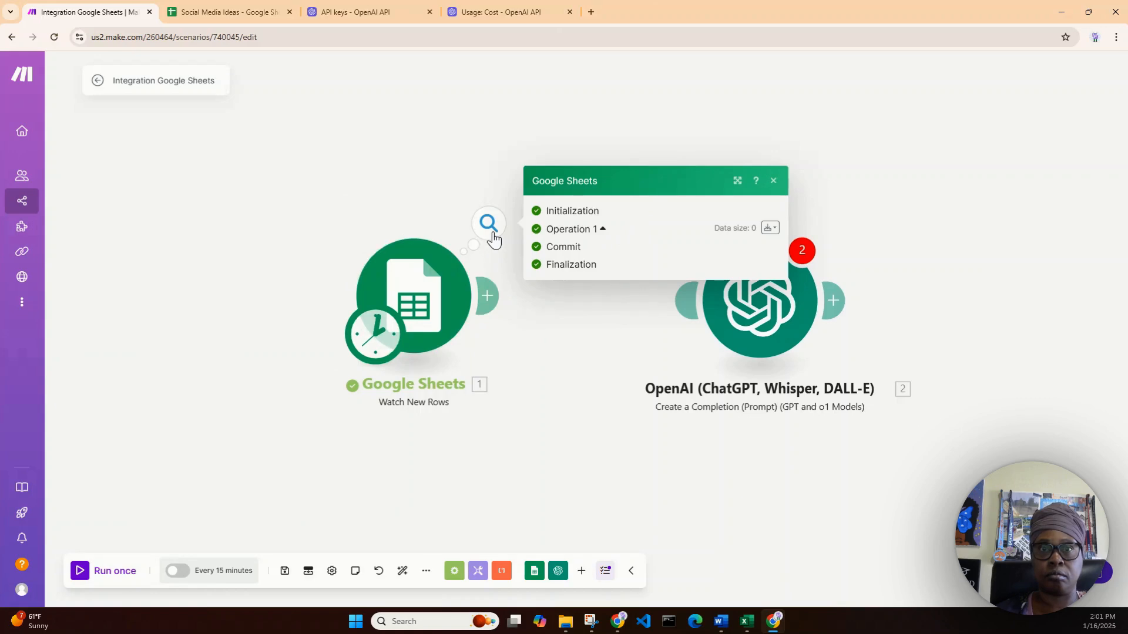
Try to manually choose a starting row for the Google Sheets module
right_click(429, 315)
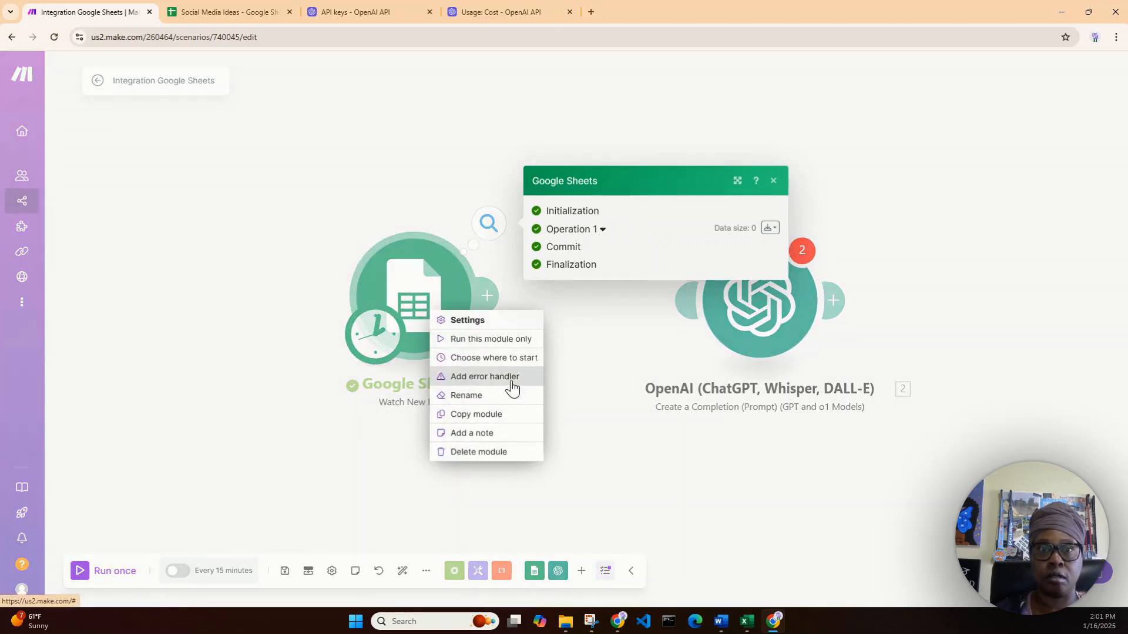
click(515, 359)
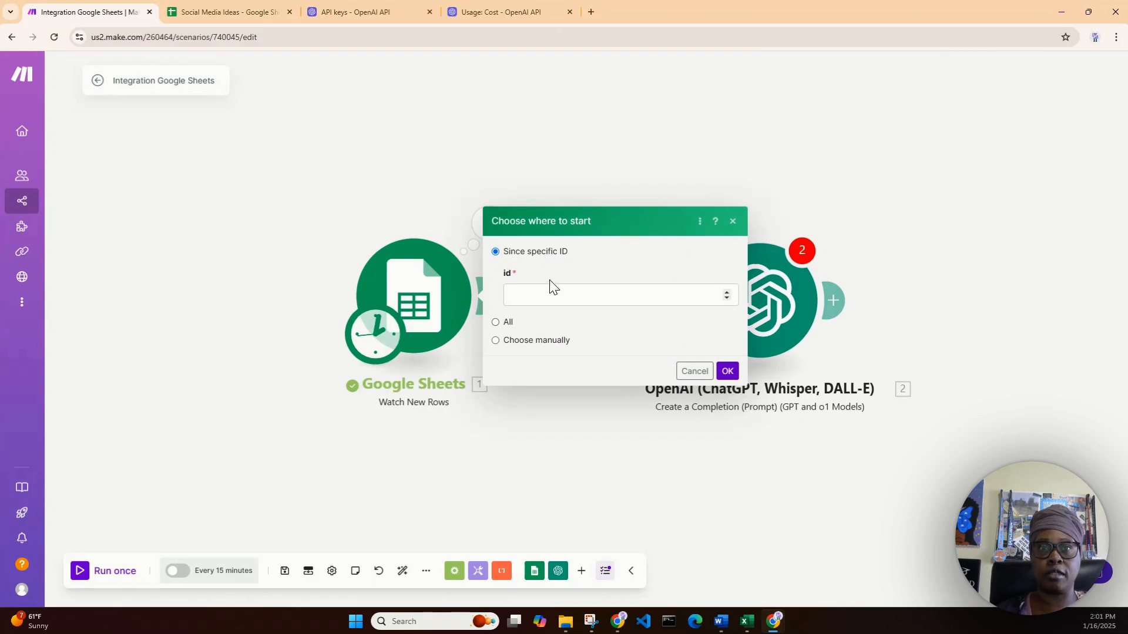
click(533, 341)
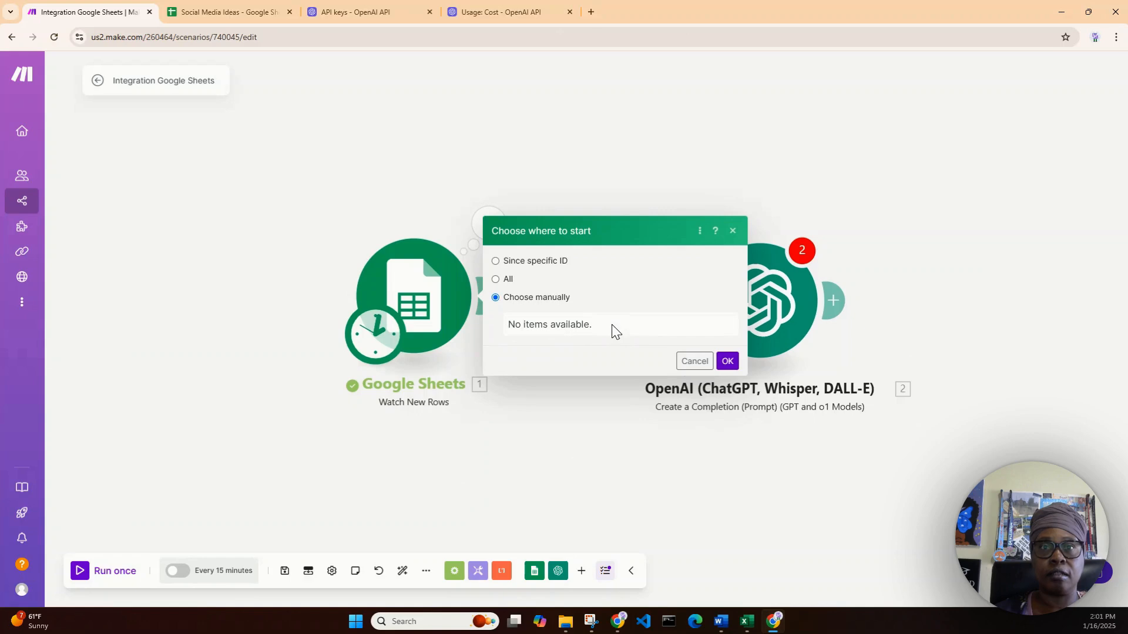
click(694, 360)
Commit the estate planning entry in cell A2 of the Google Sheet and return to the Make scenario
click(209, 17)
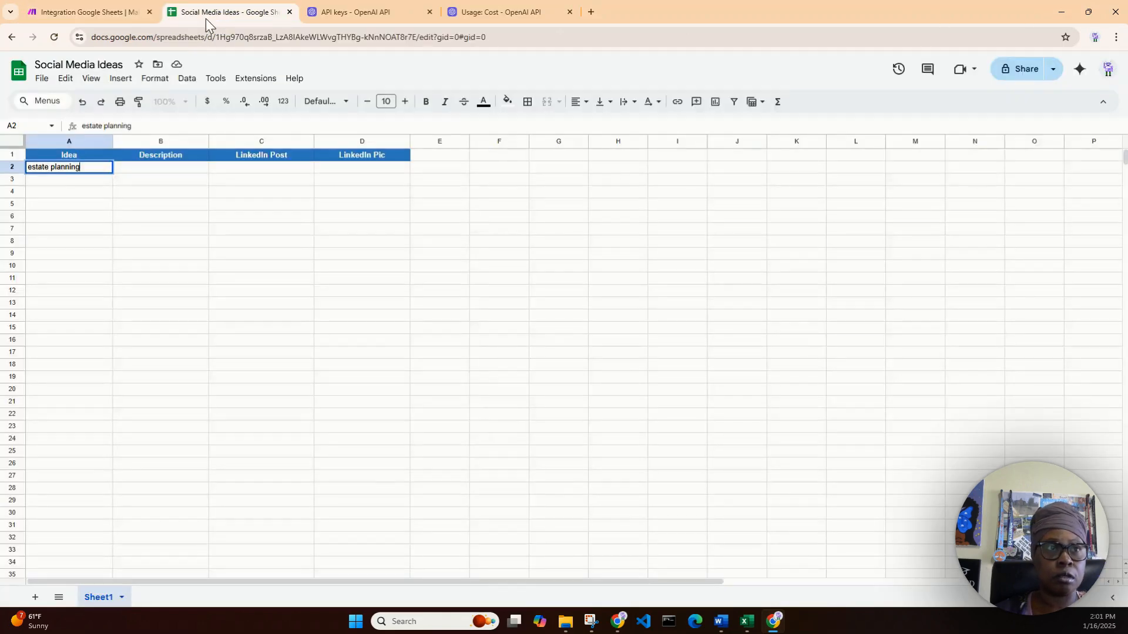
click(57, 185)
click(65, 168)
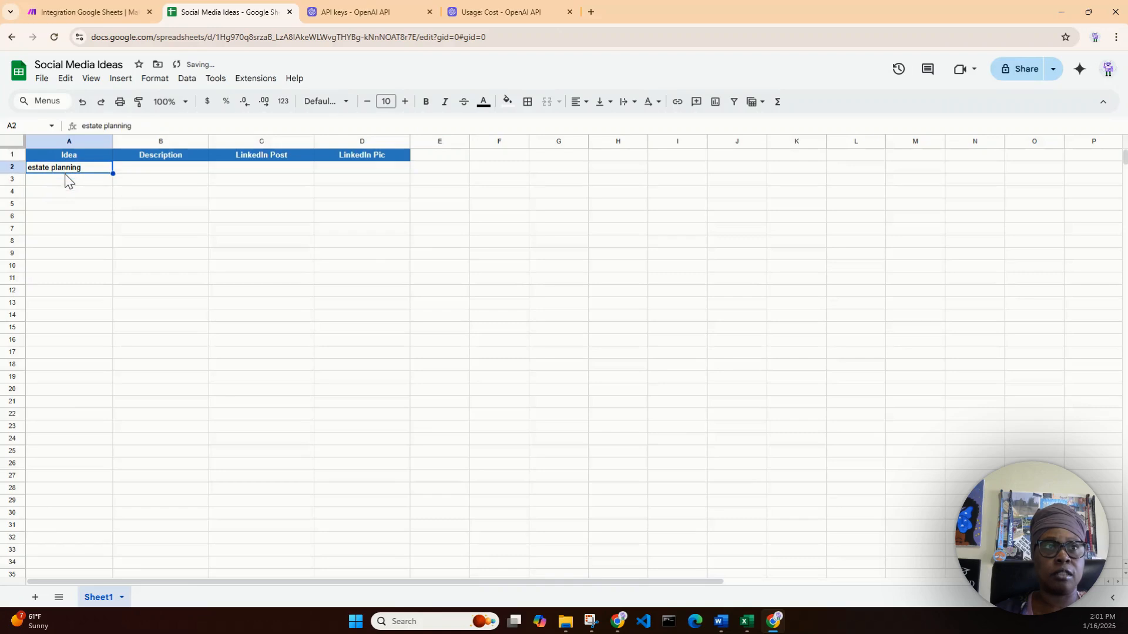
click(91, 12)
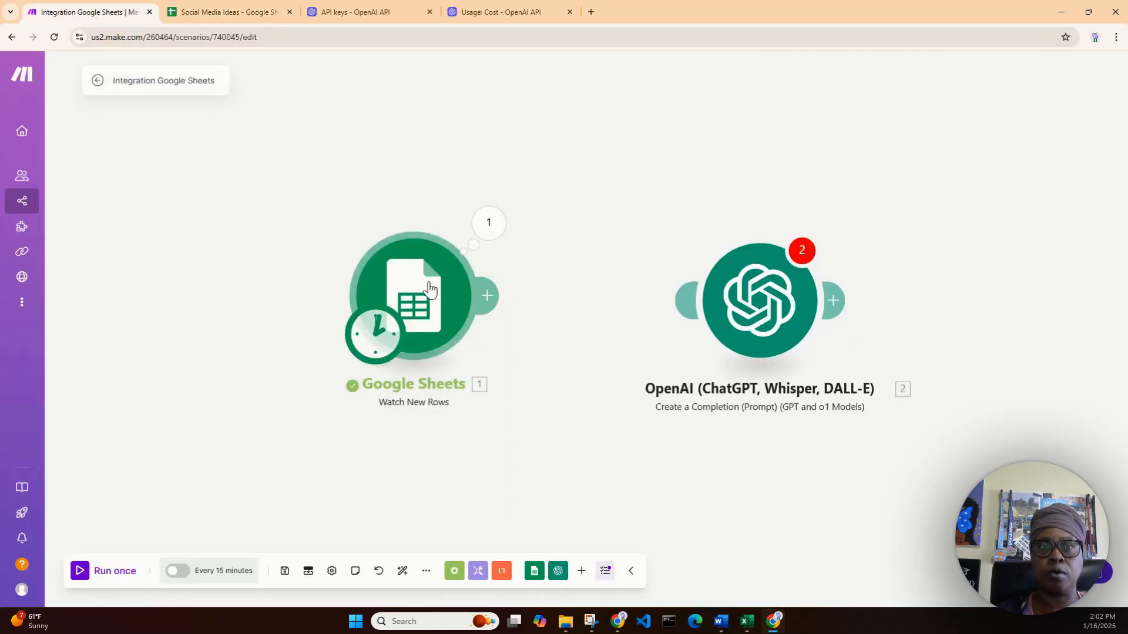
click(452, 298)
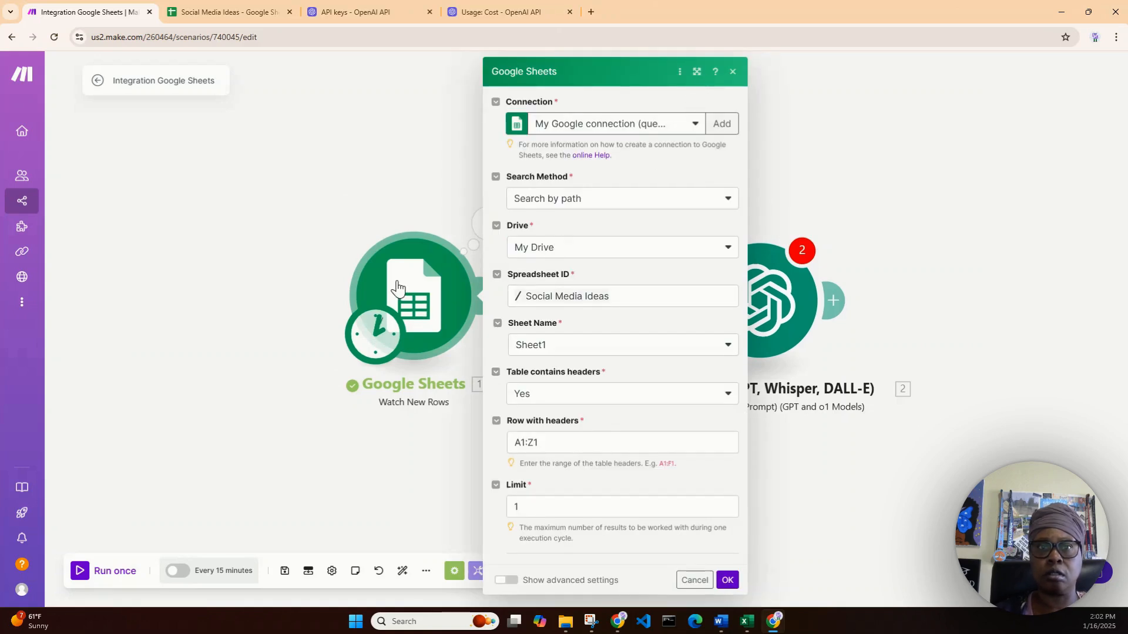
right_click(376, 286)
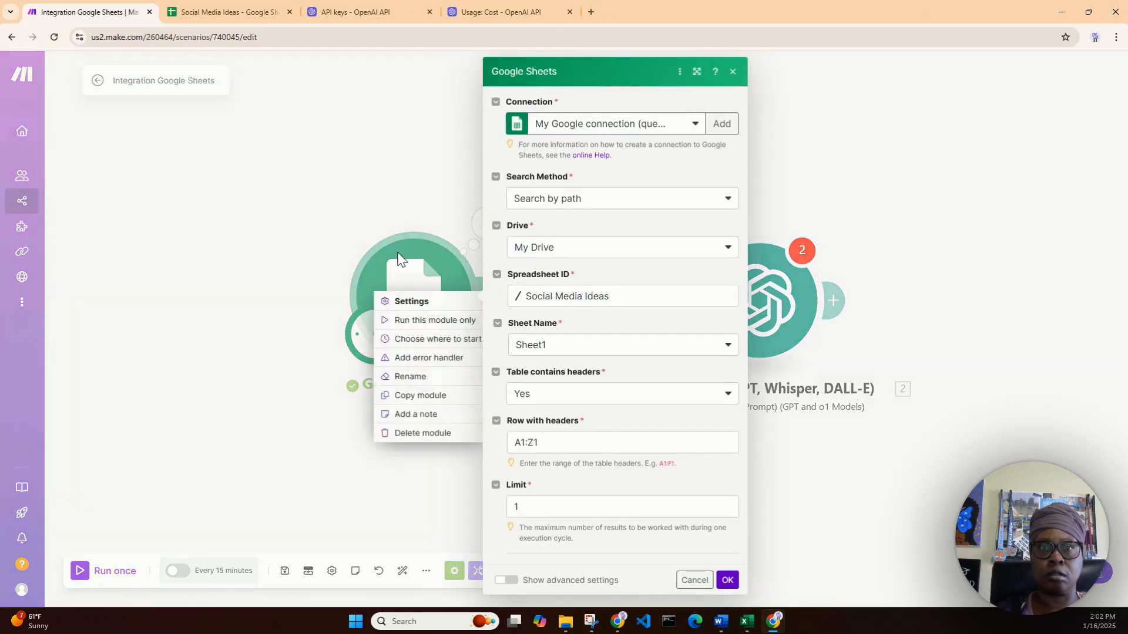
click(432, 150)
click(733, 72)
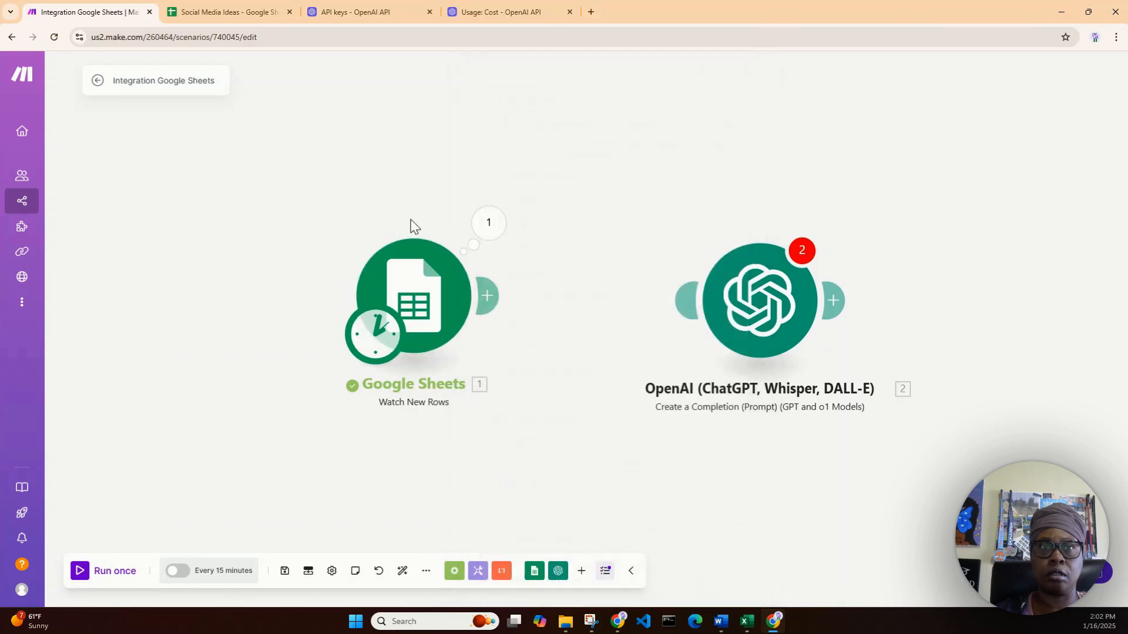
Run only the Google Sheets module and check its output
right_click(419, 290)
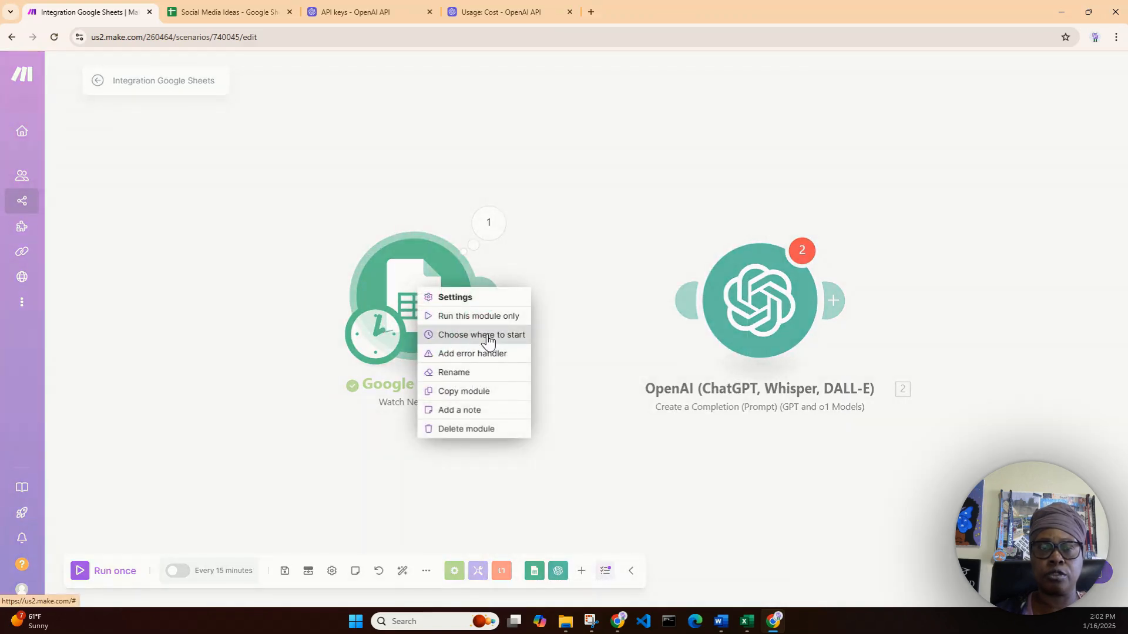
click(478, 316)
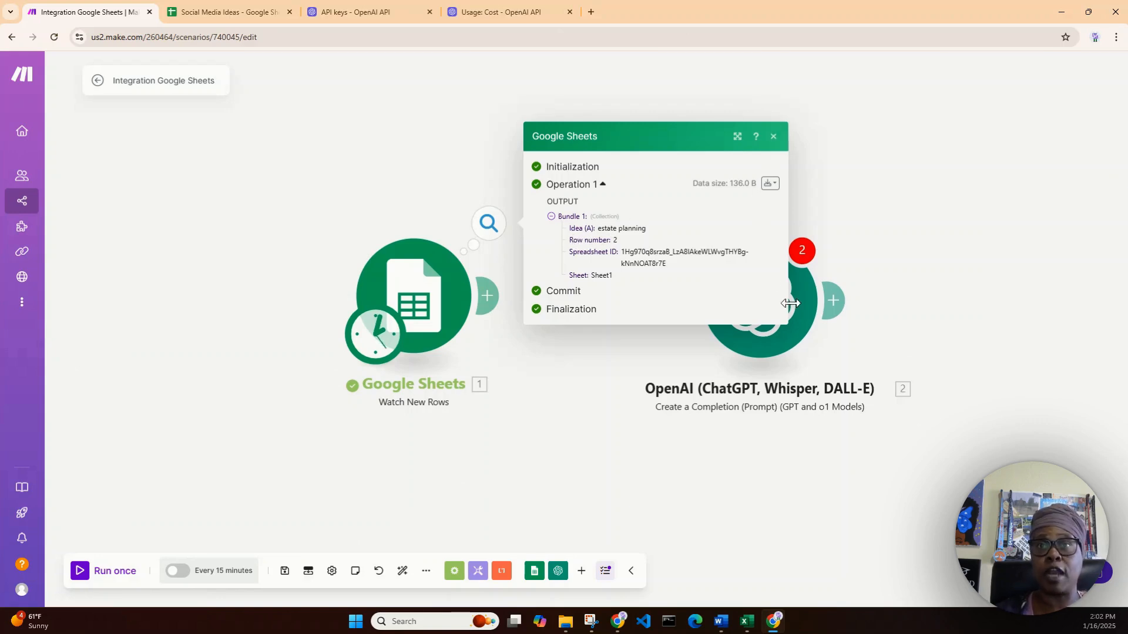
Close the Google Sheets output and reconnect the OpenAI module to the Google Sheets module
drag(791, 327, 625, 321)
click(773, 136)
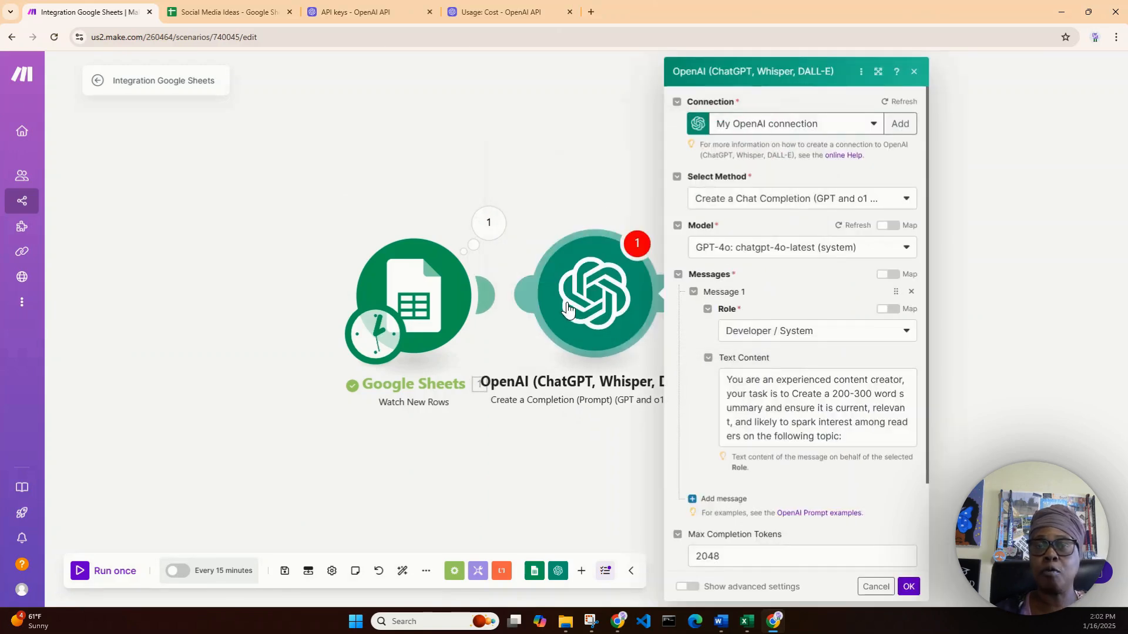
drag(608, 296, 641, 294)
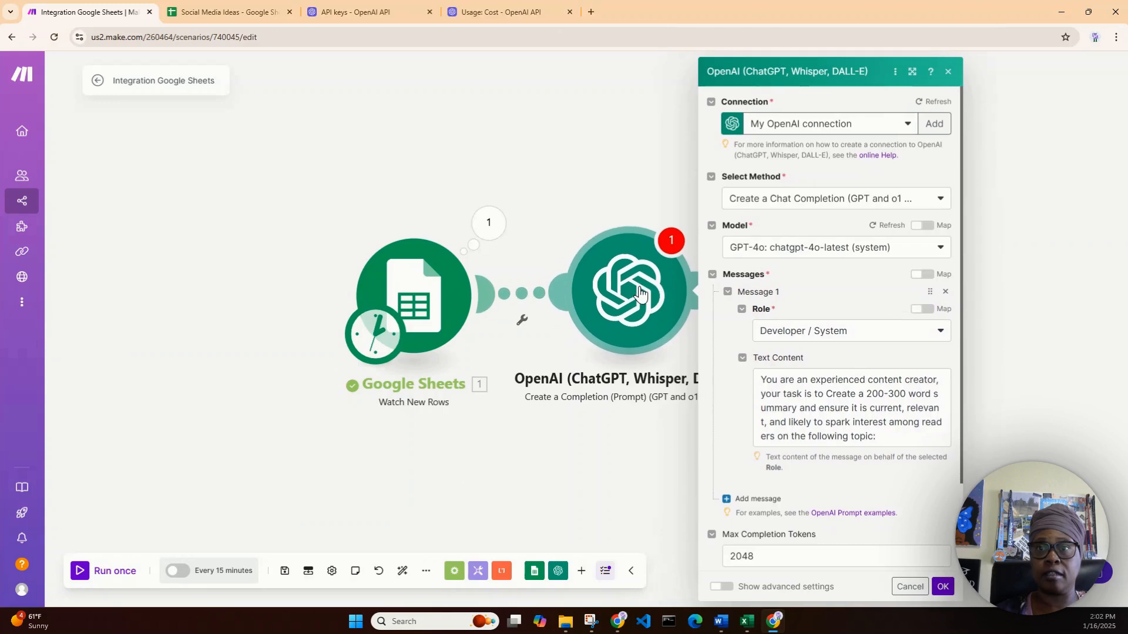
Append the Google Sheets Idea (A) field to the end of the OpenAI message prompt and save the module
click(894, 439)
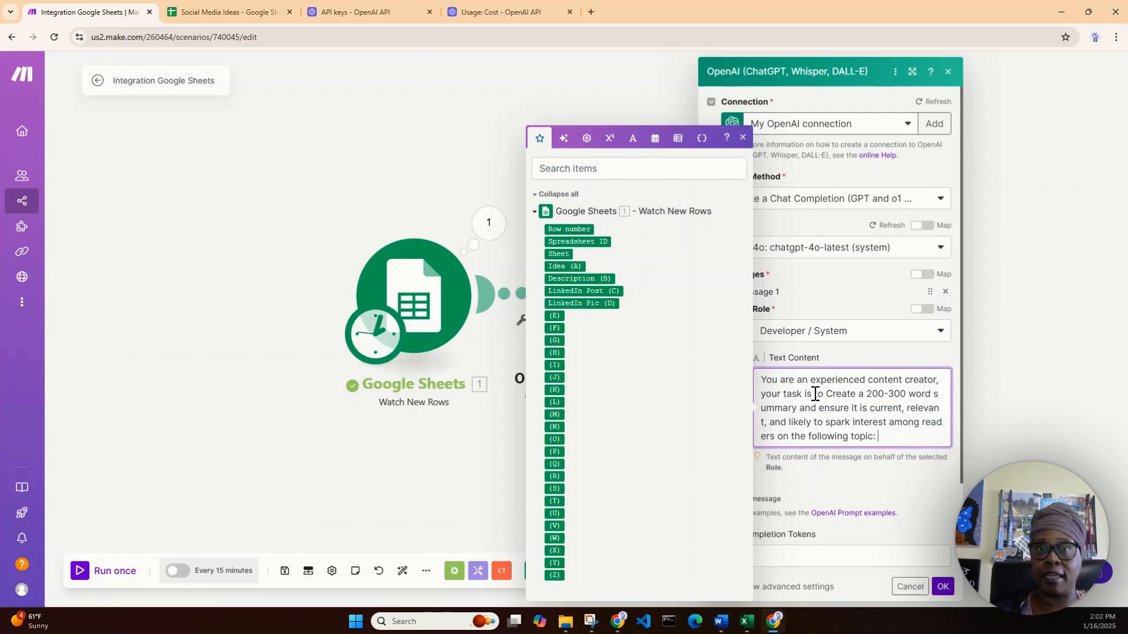
click(568, 267)
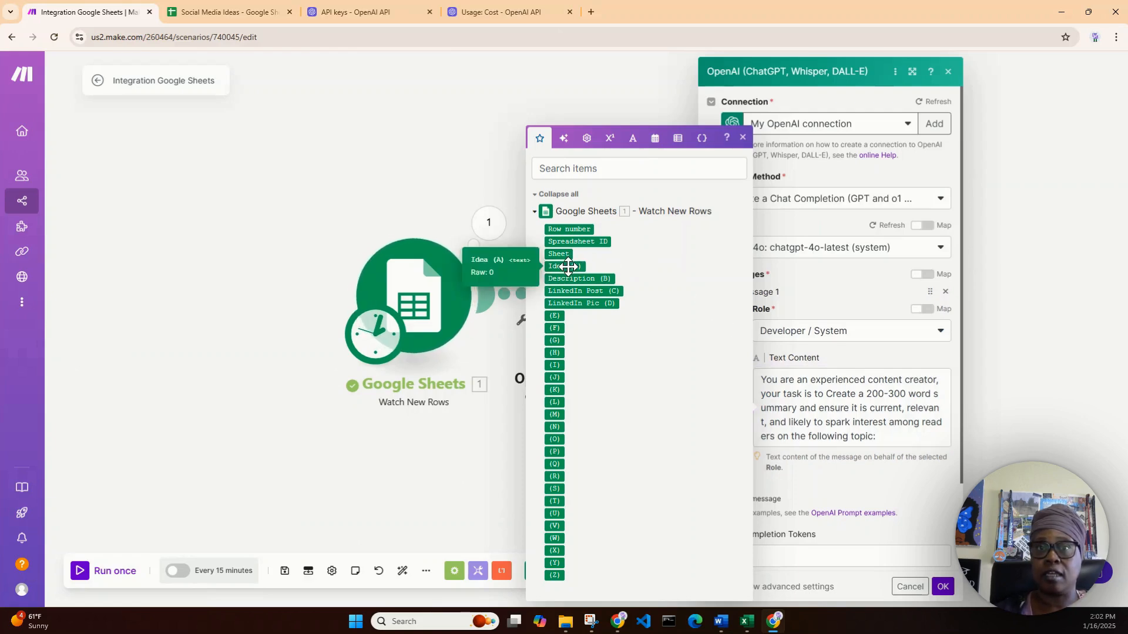
drag(568, 267, 911, 439)
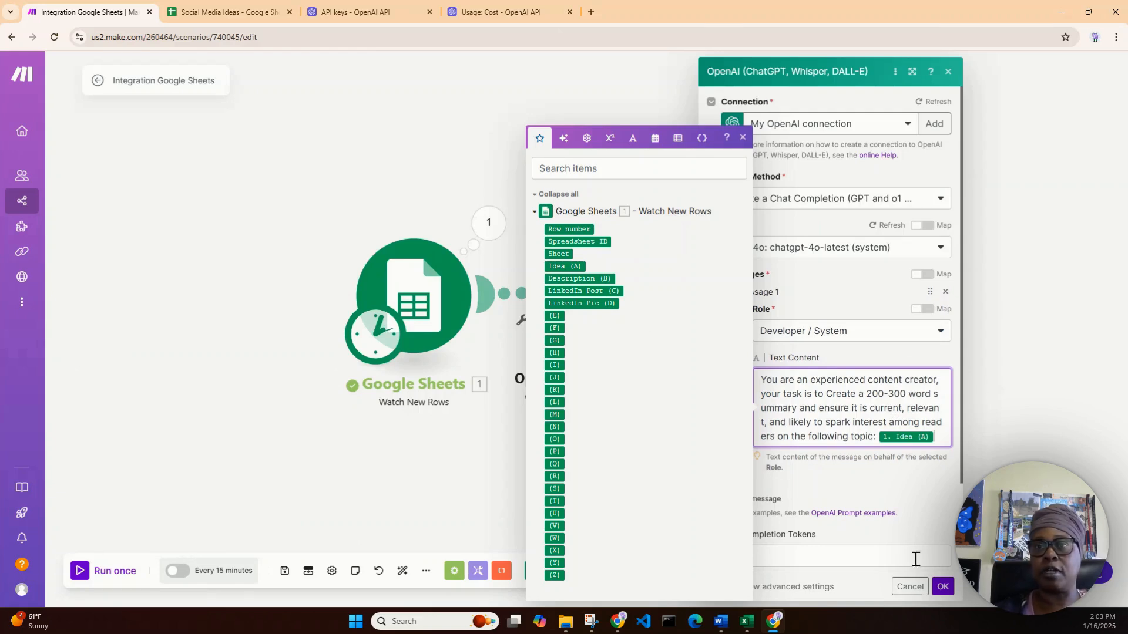
click(942, 587)
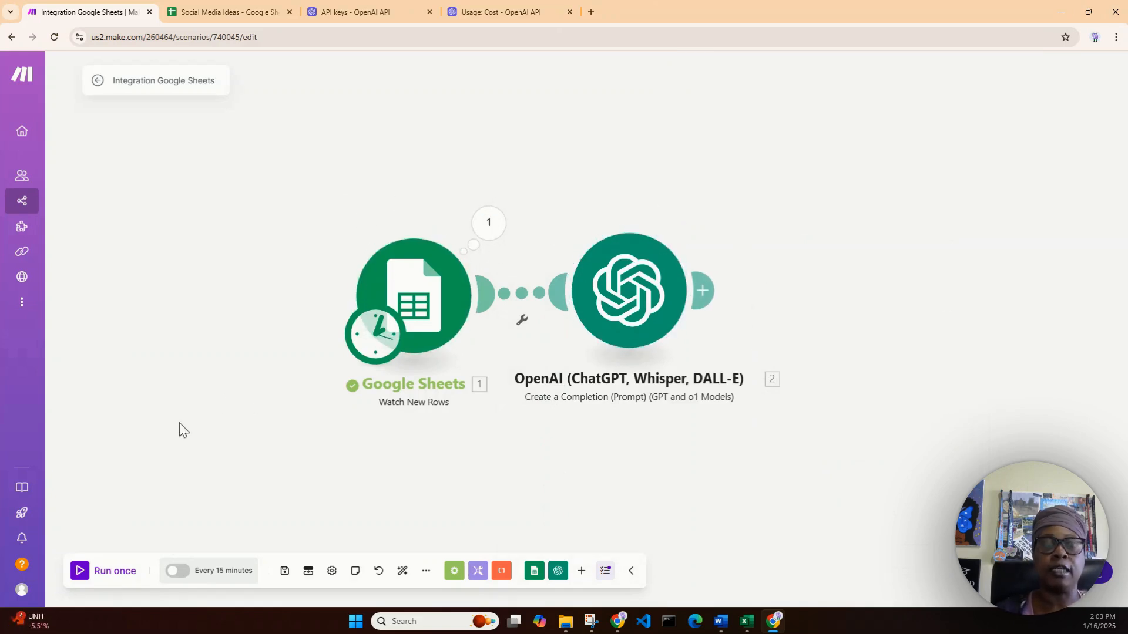
Set the Google Sheets module to start from the manually chosen estate planning item in row 2
right_click(437, 295)
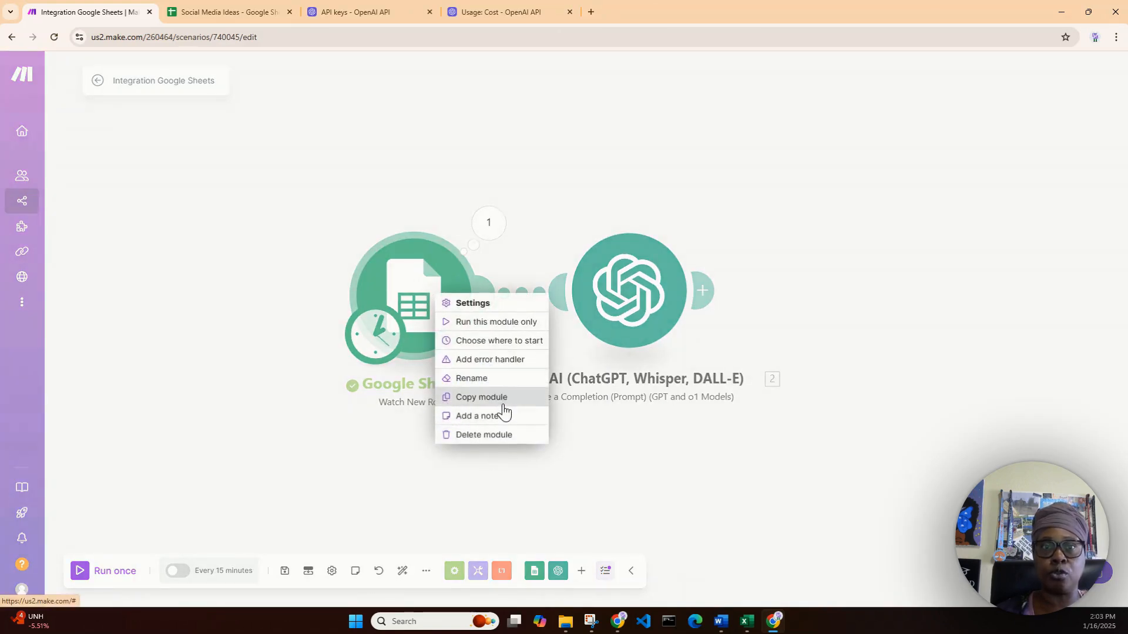
click(501, 341)
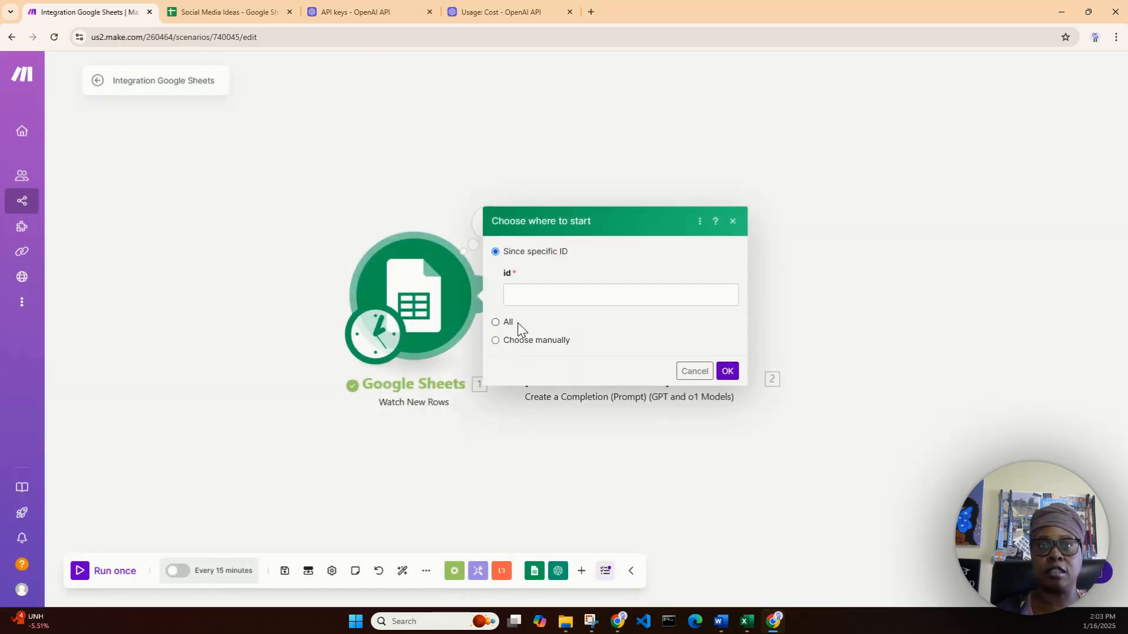
click(497, 340)
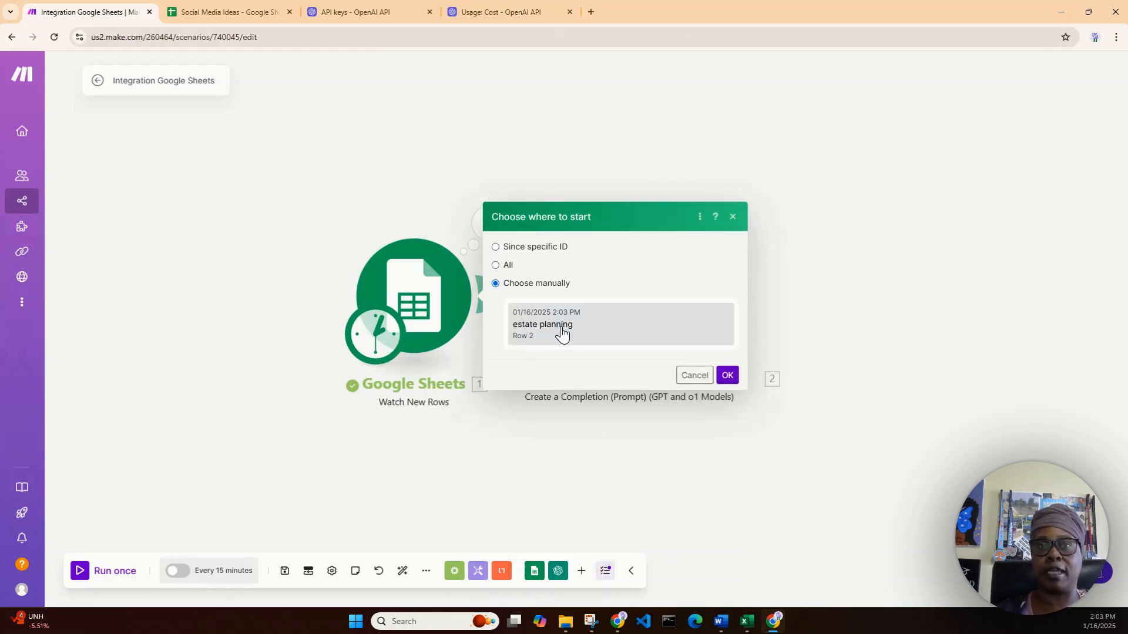
click(692, 328)
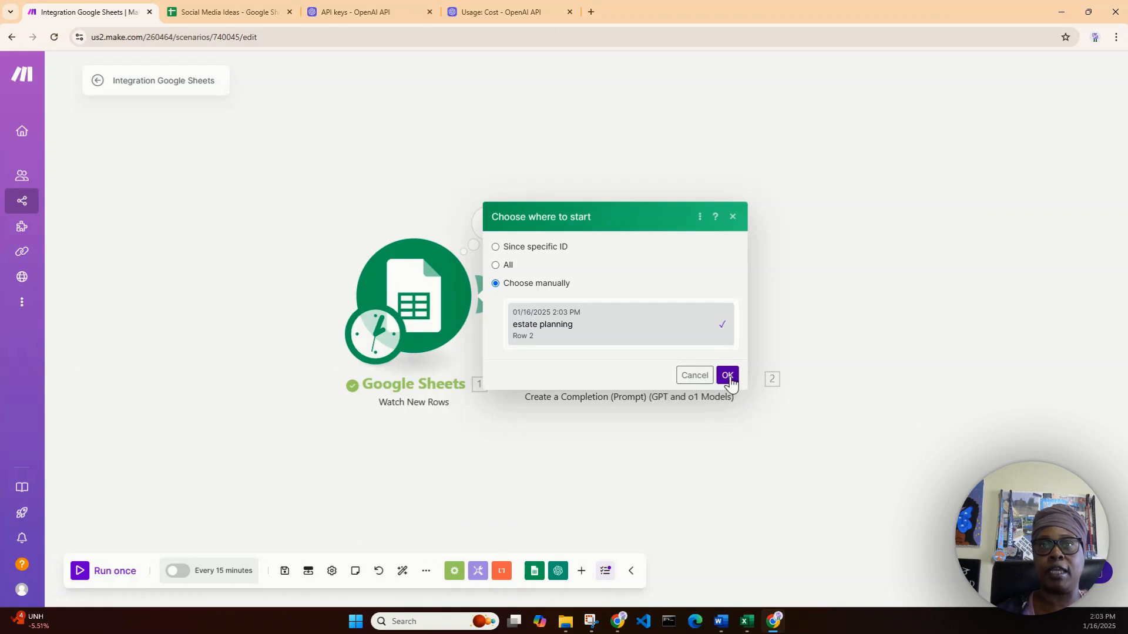
click(728, 375)
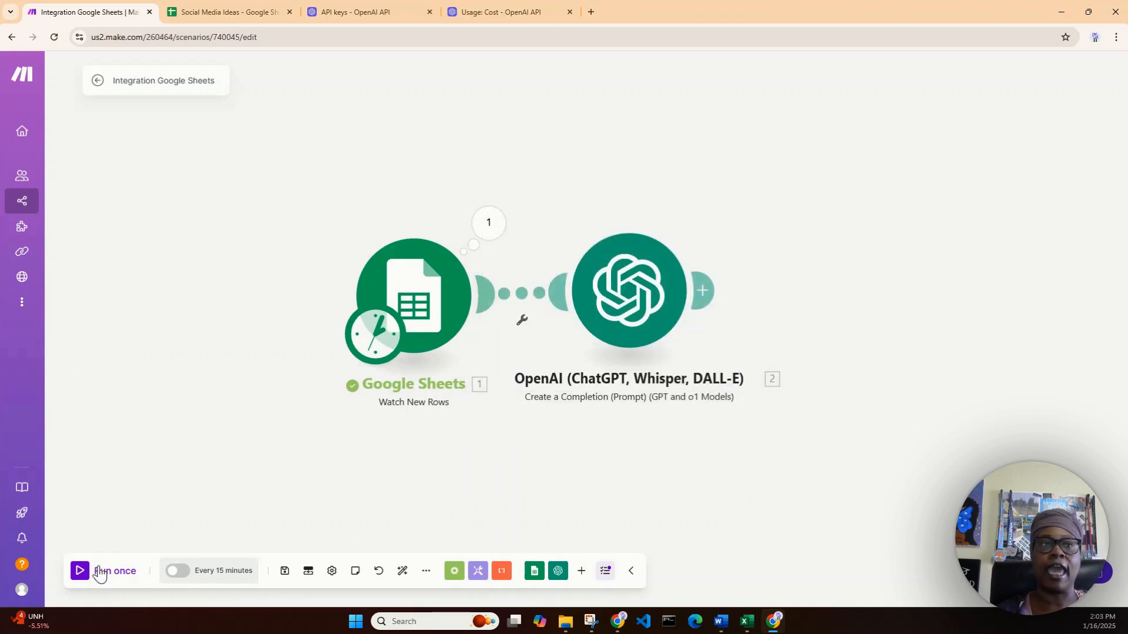
Run the whole scenario once and read the generated message content in the OpenAI module's output
click(80, 571)
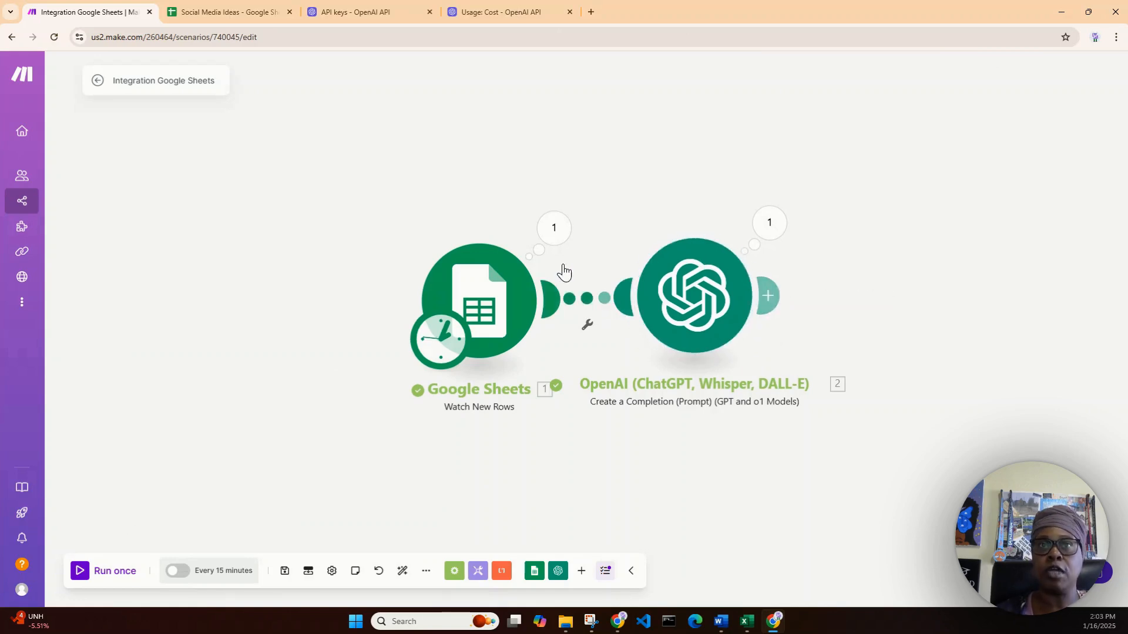
click(770, 224)
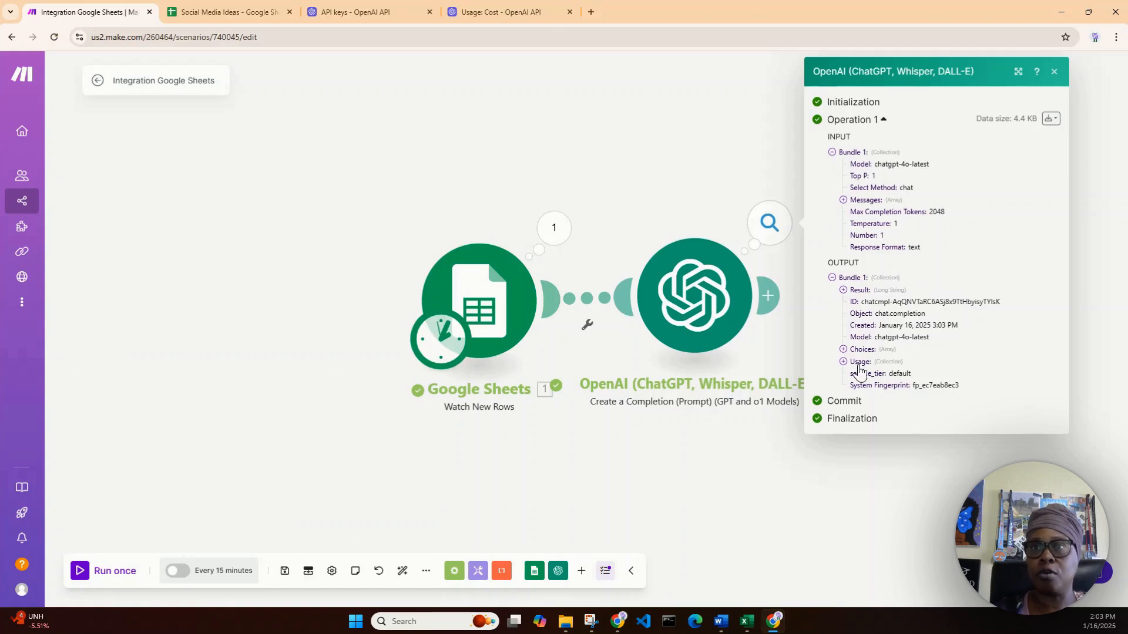
click(844, 350)
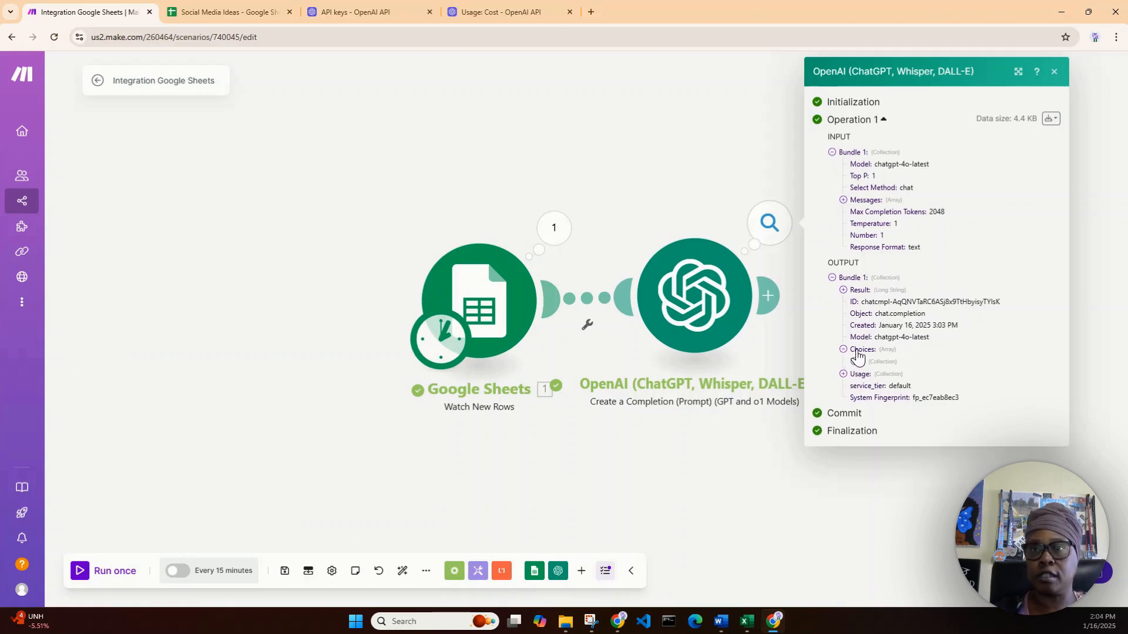
click(855, 363)
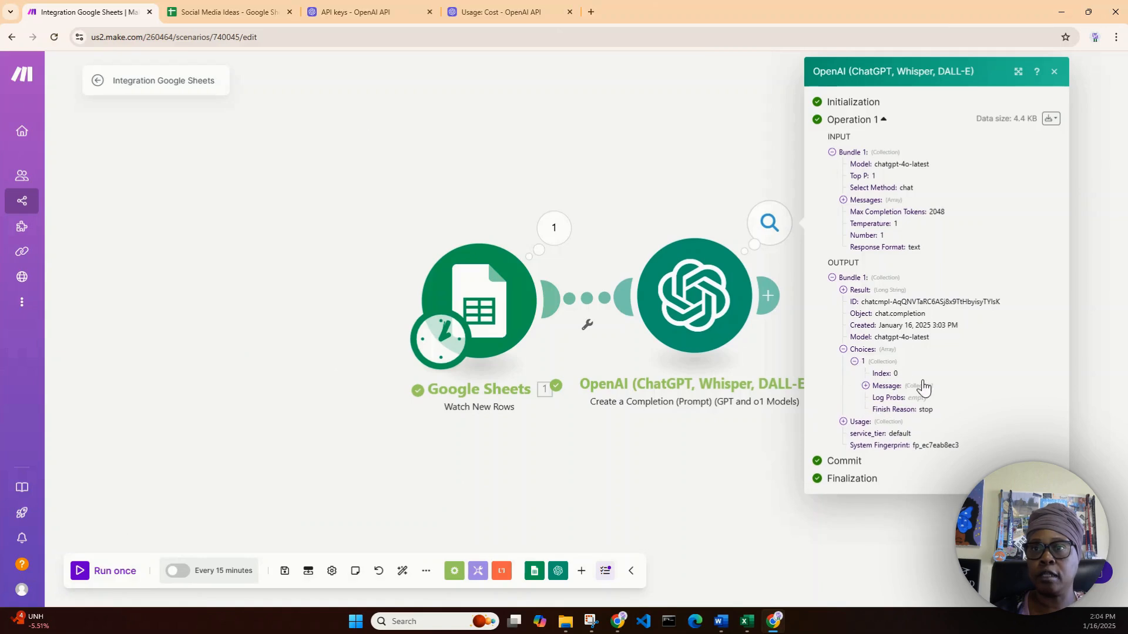
click(865, 386)
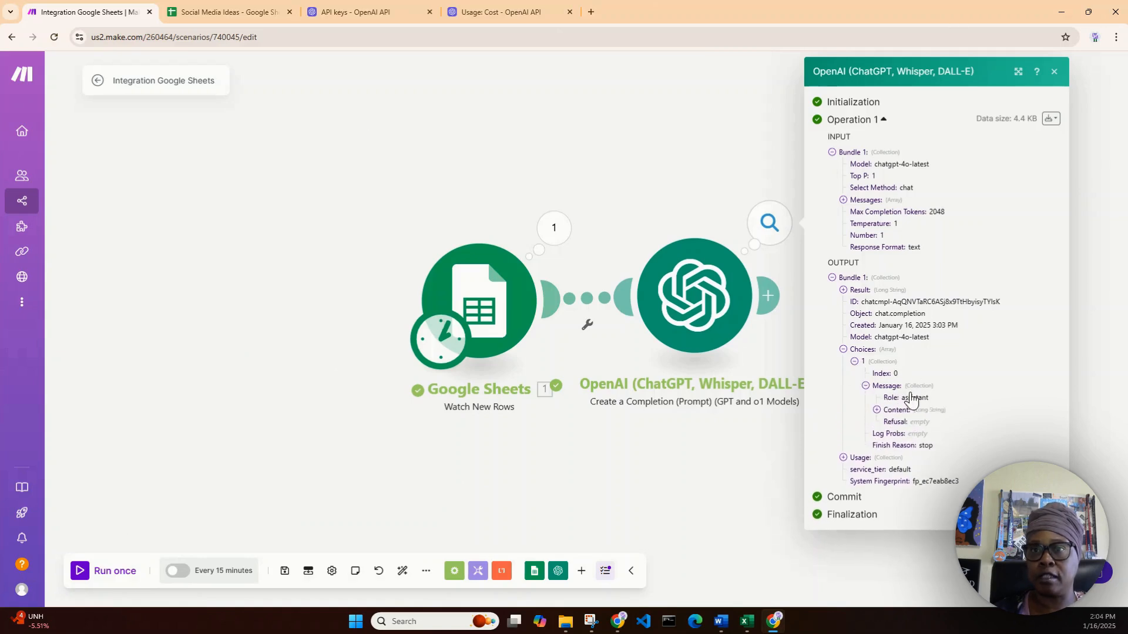
click(877, 411)
scroll(931, 371, down, 5)
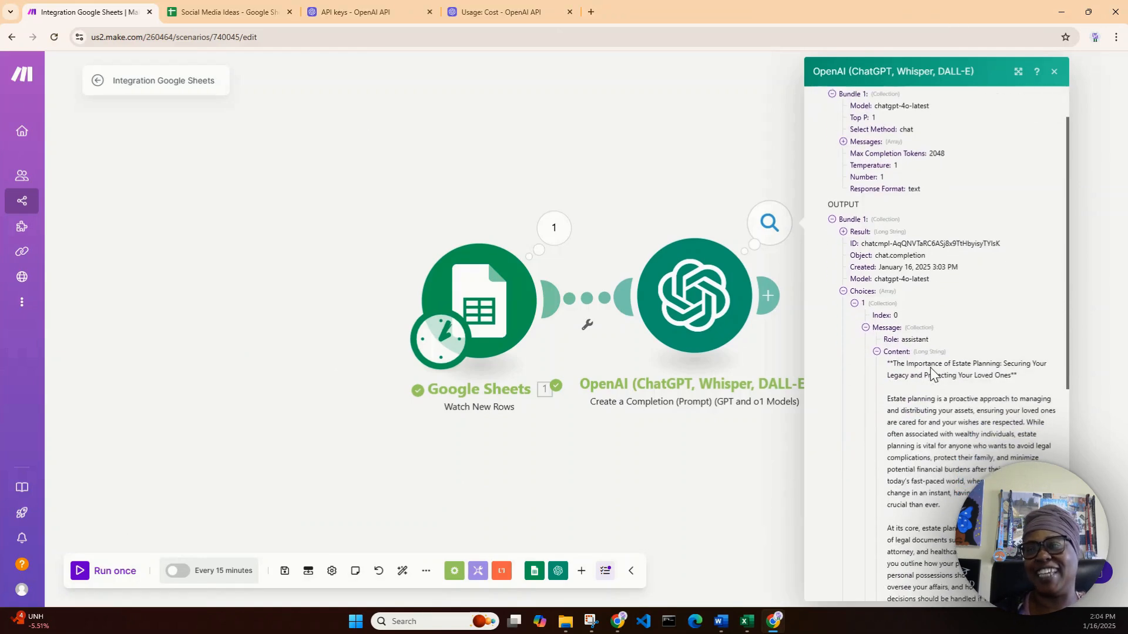
scroll(931, 373, down, 2)
scroll(934, 364, up, 3)
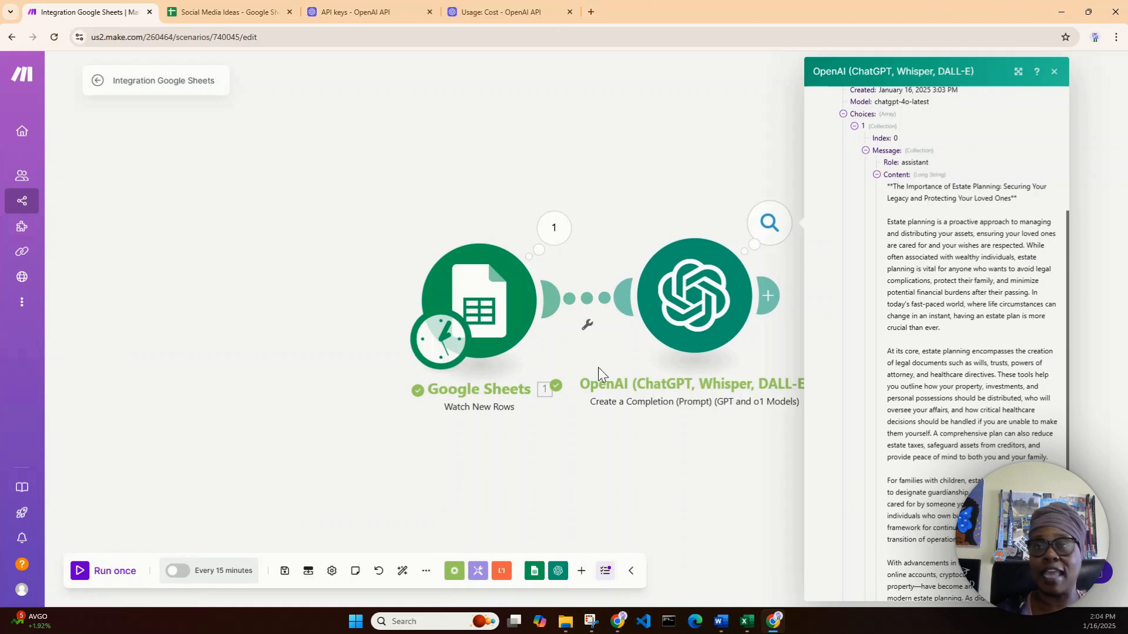
click(1054, 73)
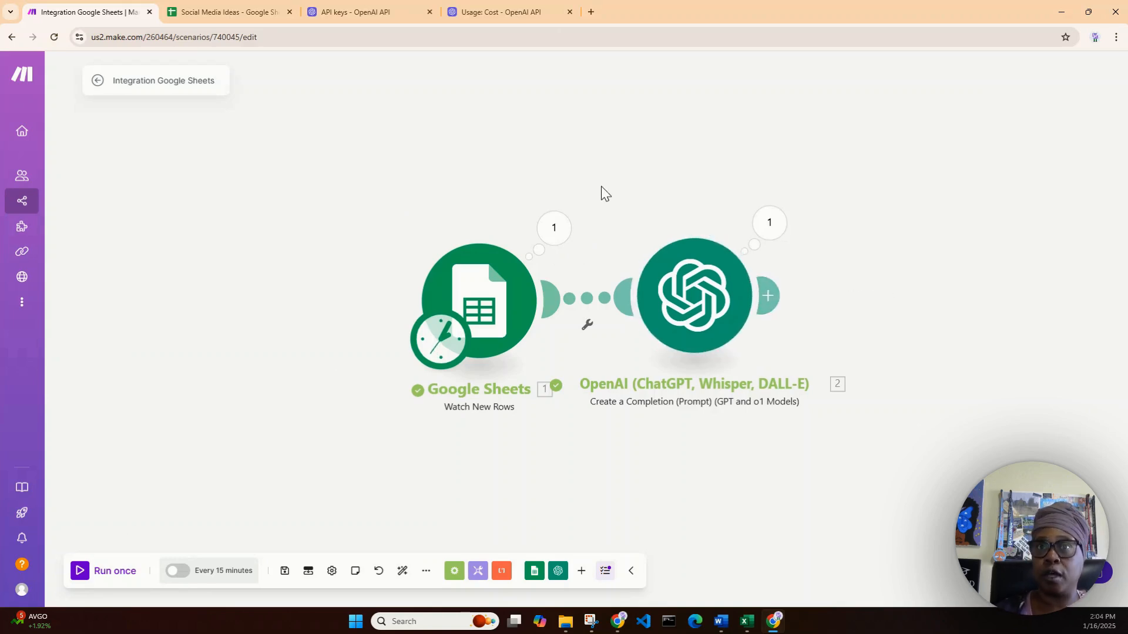
Add a Google Sheets Update a Row module after the OpenAI module, checking the sheet's empty Description cell for estate planning
click(769, 296)
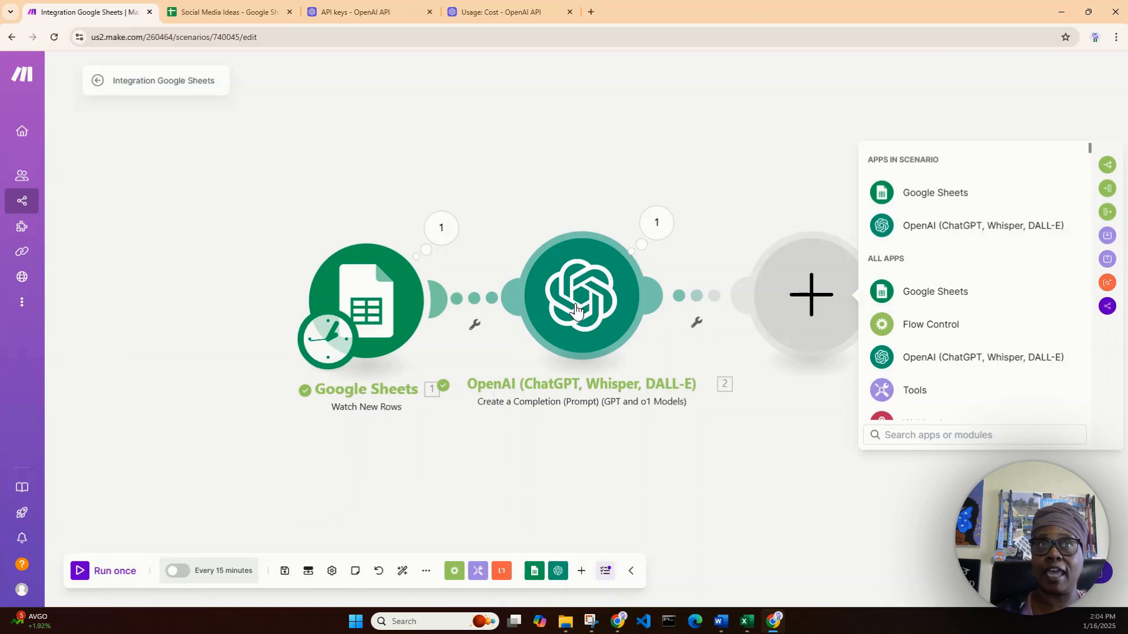
click(240, 11)
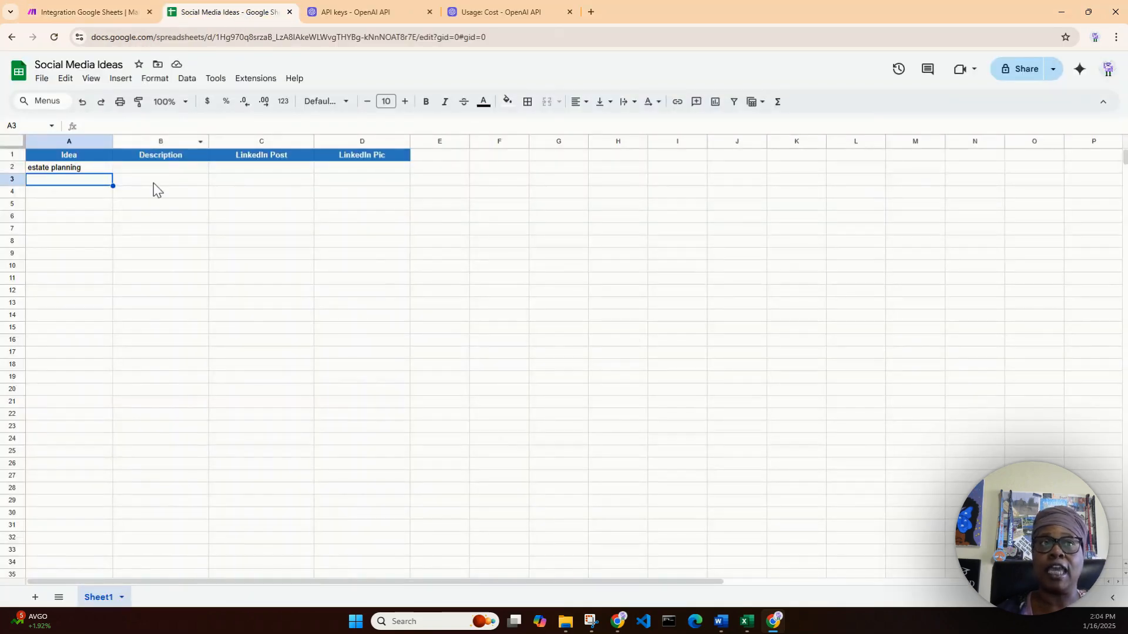
click(147, 167)
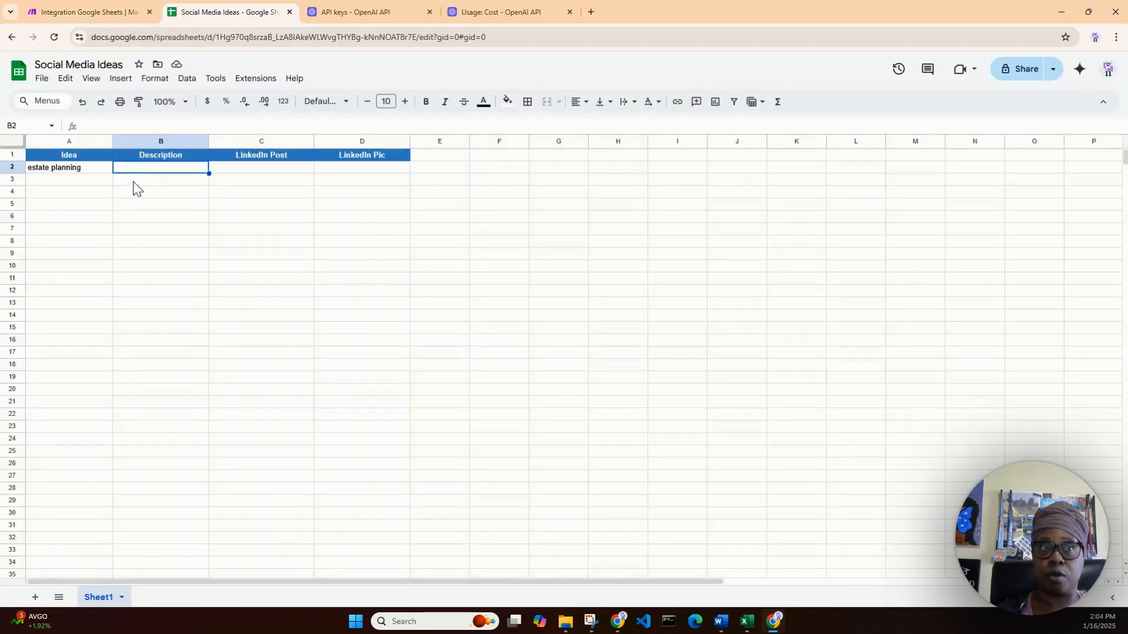
click(105, 7)
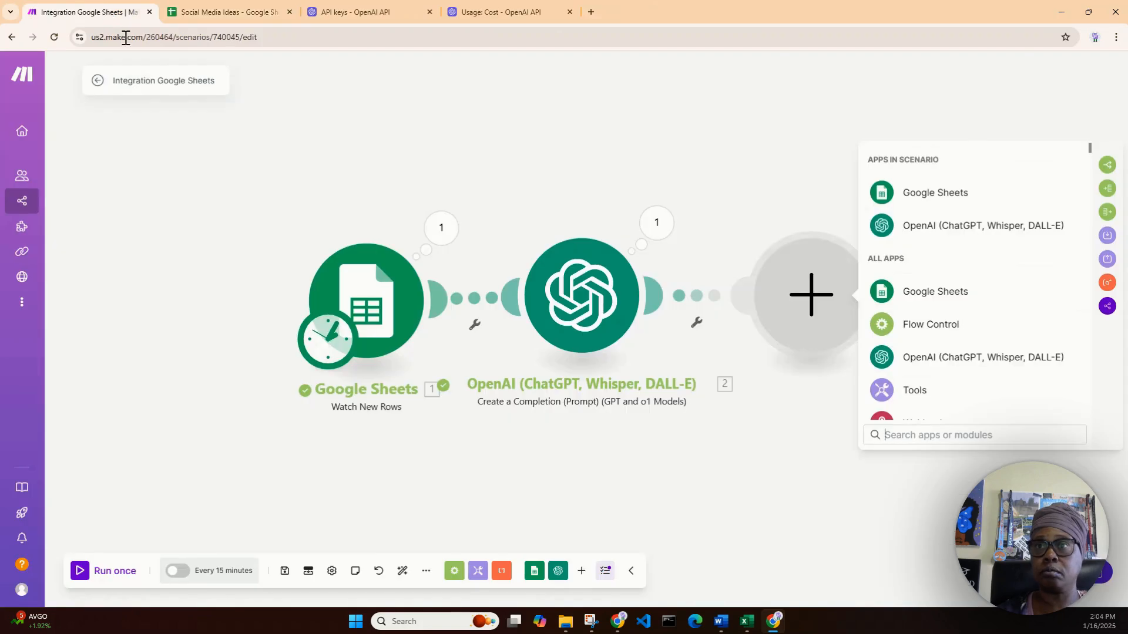
click(929, 195)
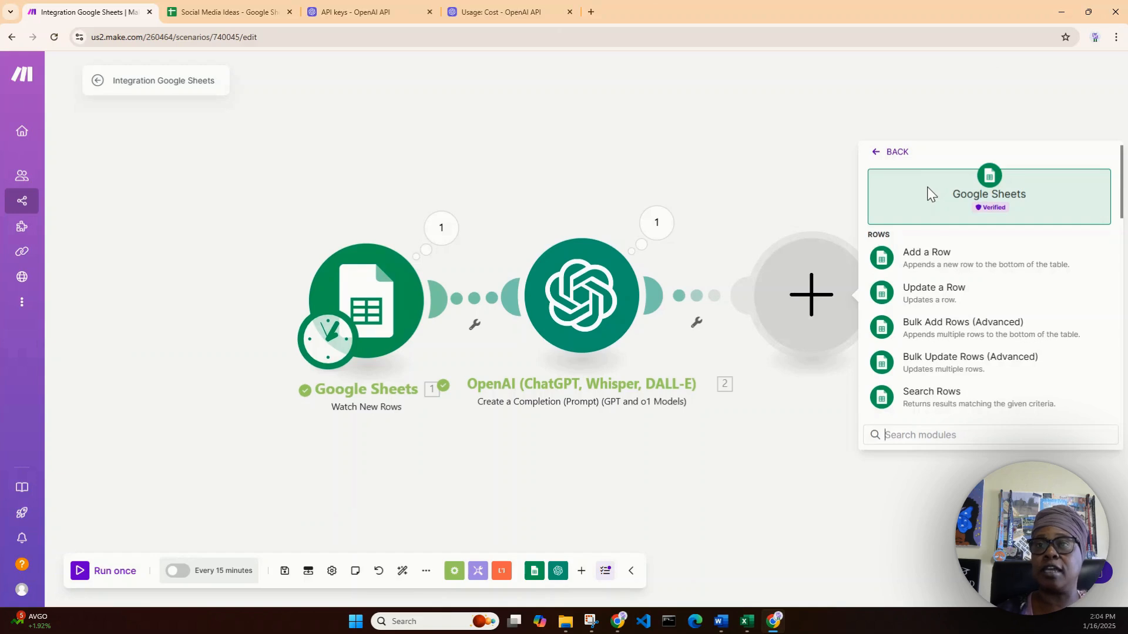
click(935, 295)
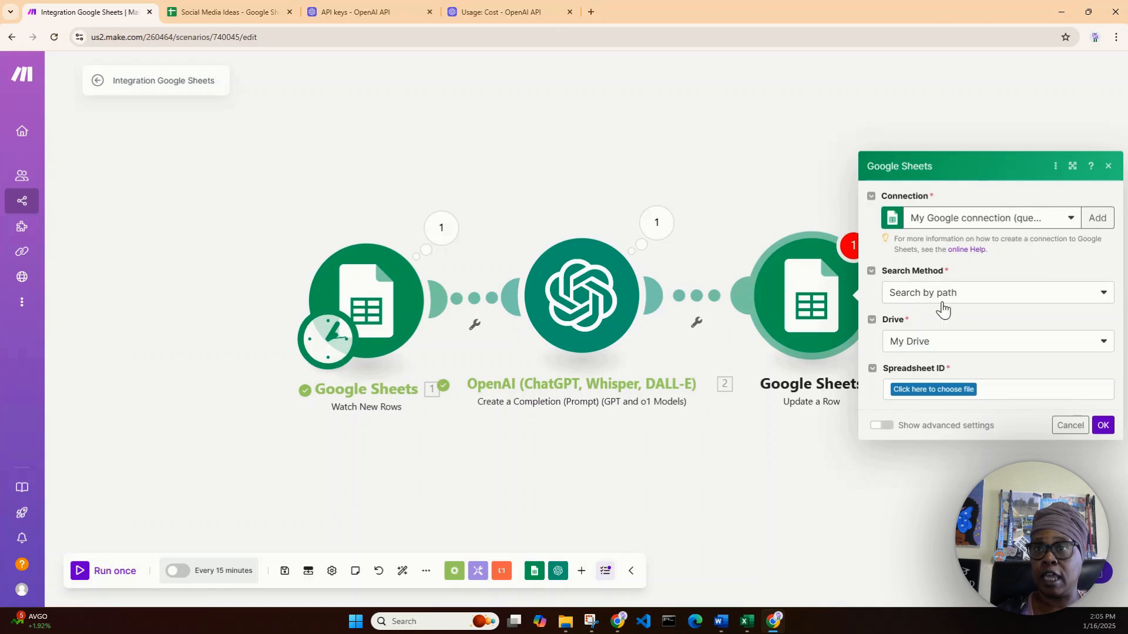
Point the Update a Row module to Sheet1 of the Social Media Ideas spreadsheet
click(950, 394)
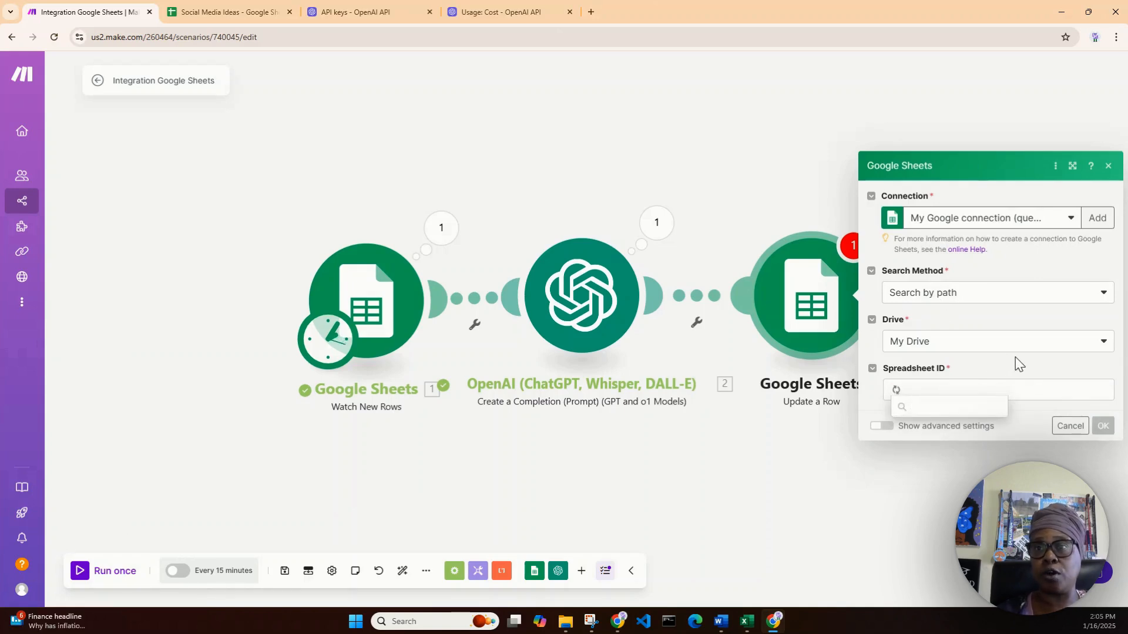
click(968, 468)
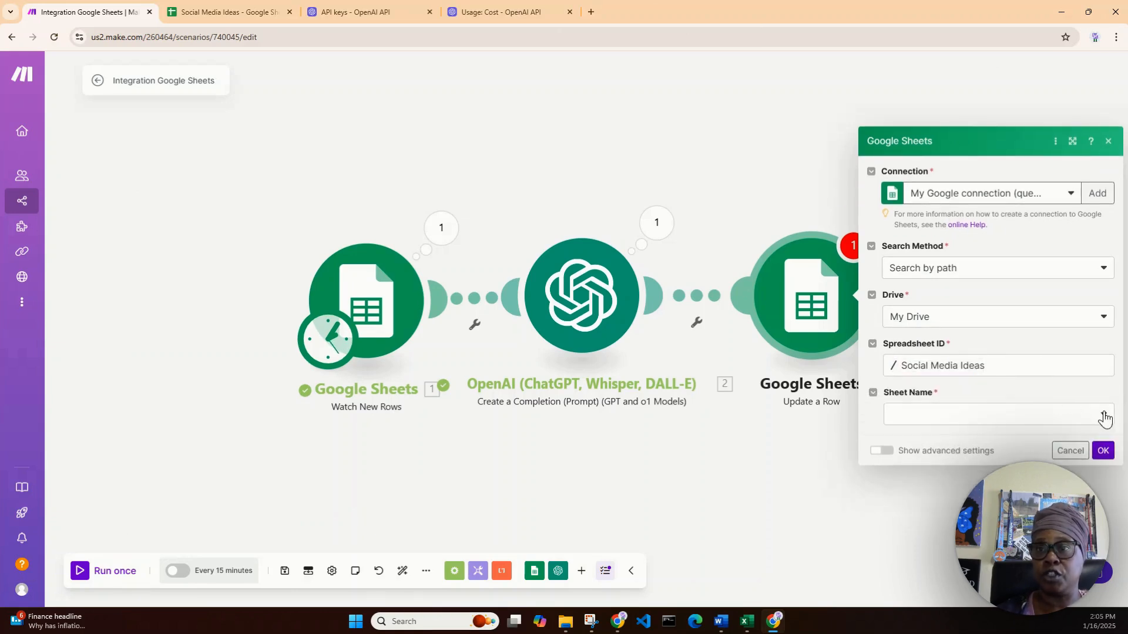
click(1101, 417)
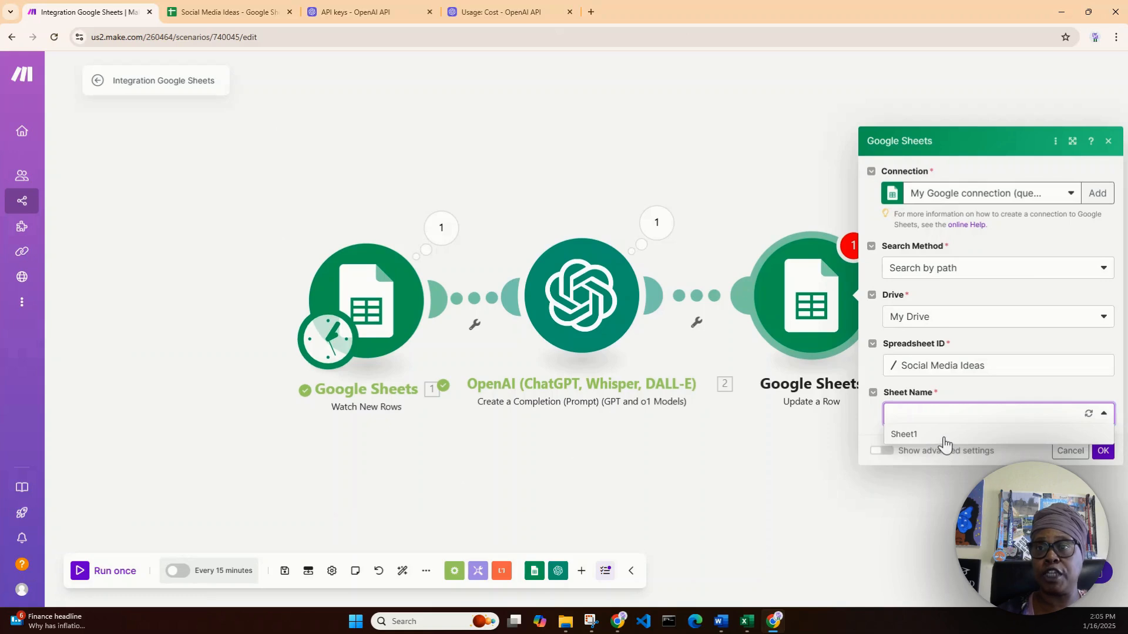
click(947, 445)
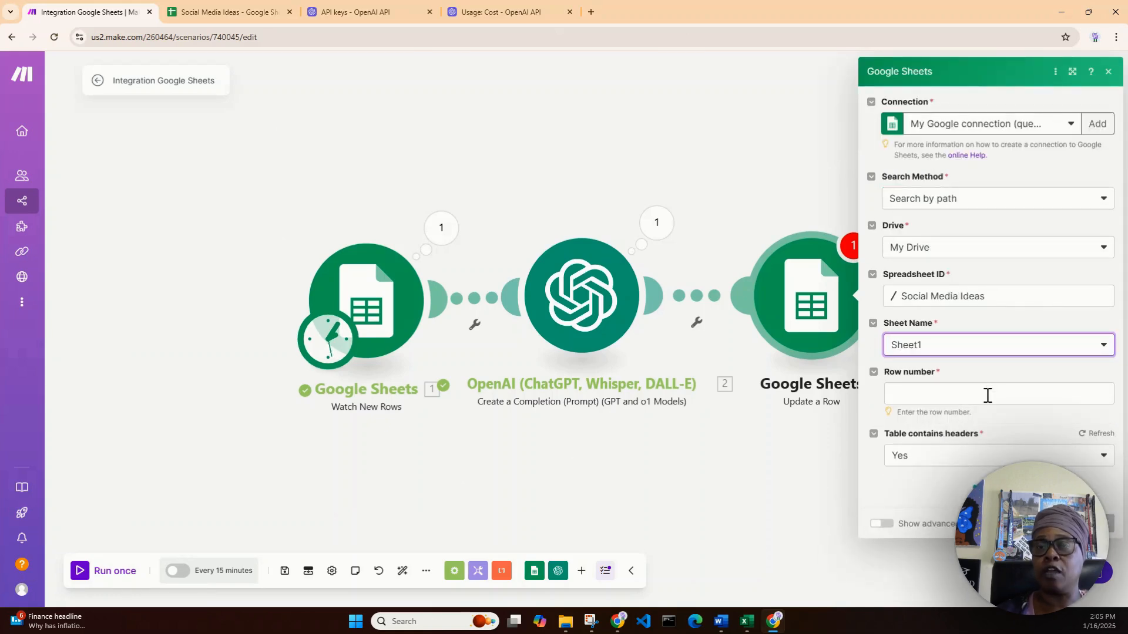
Map the Watch New Rows module's Row number and Description (B) to the matching Update a Row fields and save the module
click(987, 396)
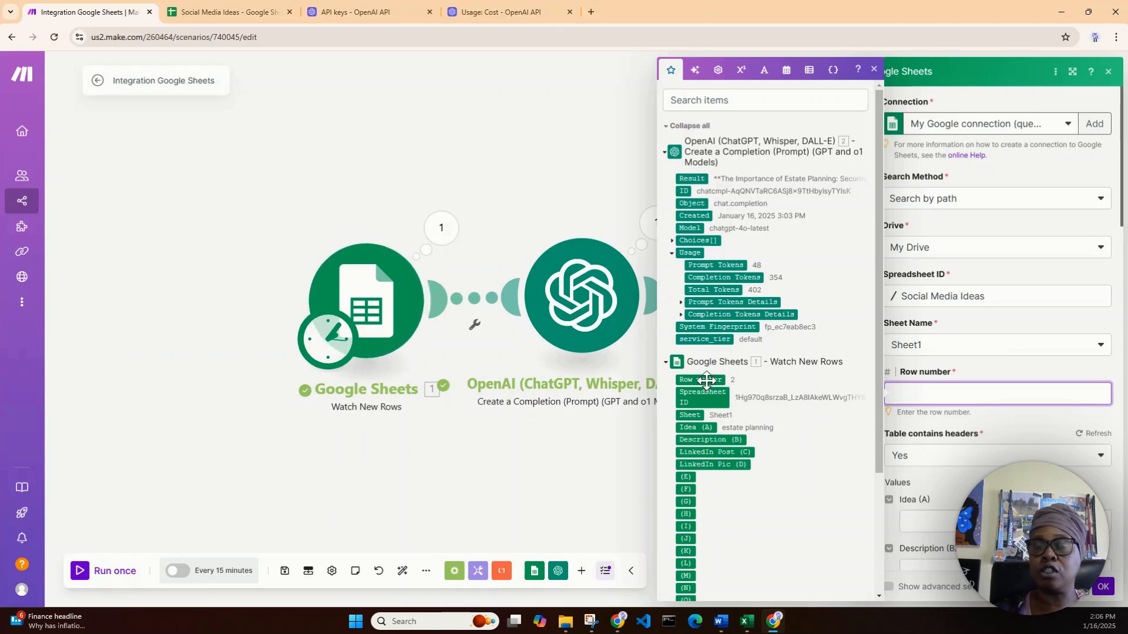
drag(706, 380, 922, 394)
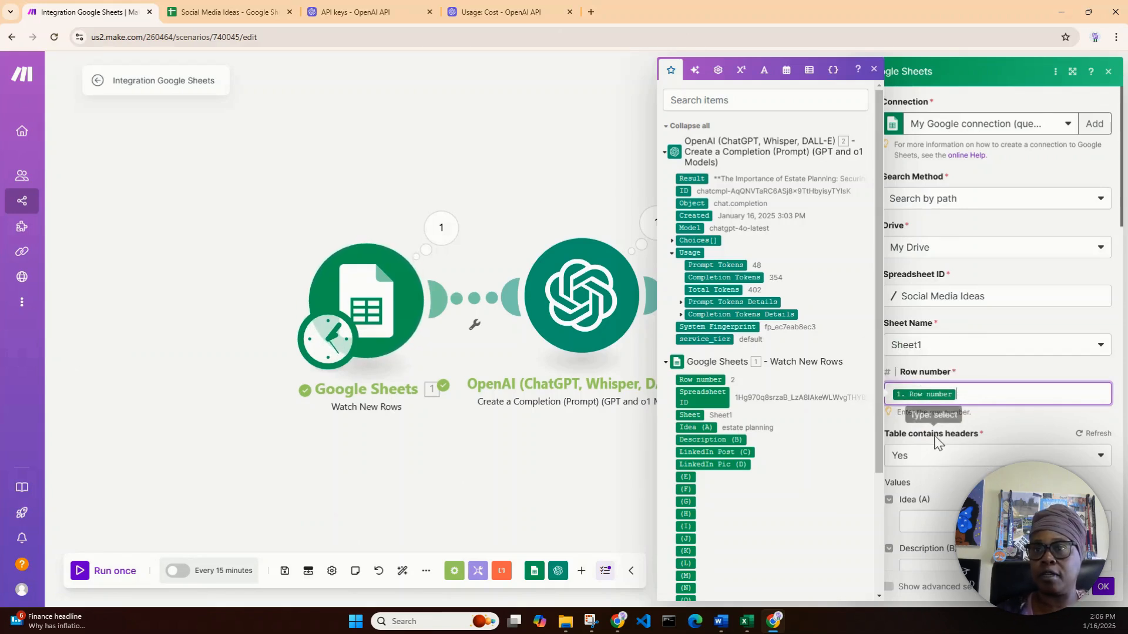
scroll(1000, 447, down, 2)
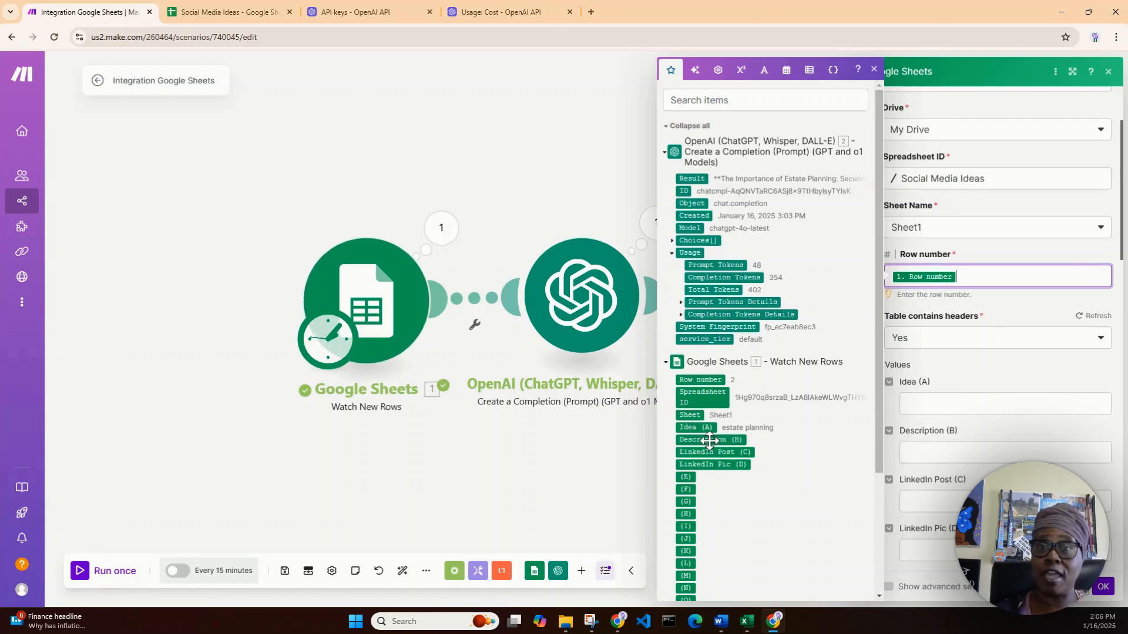
mouse_move(710, 441)
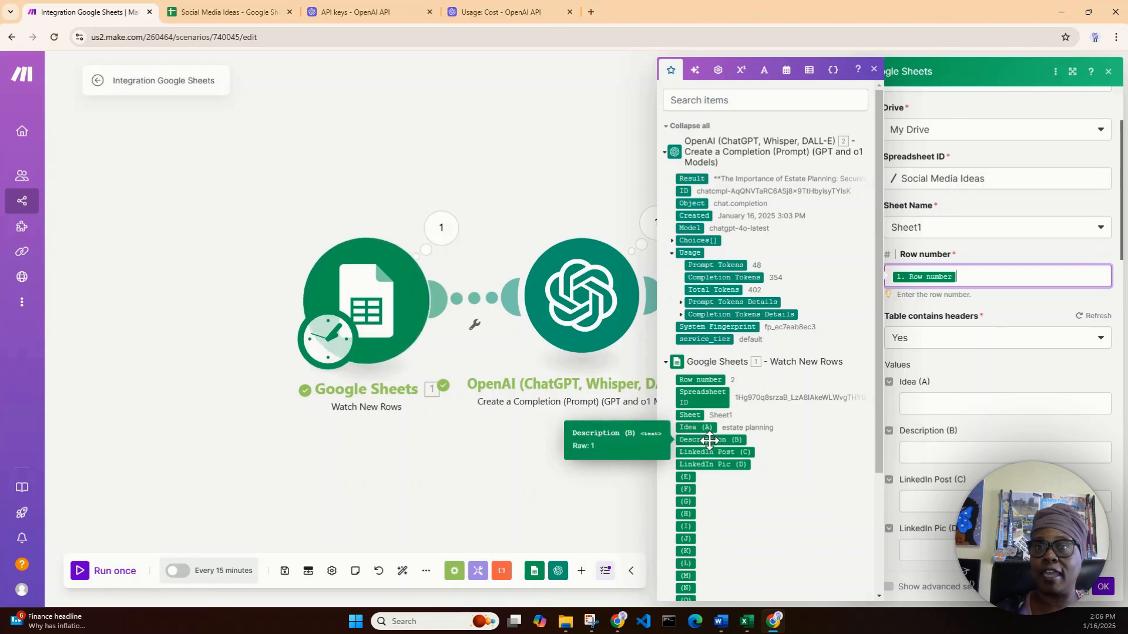
drag(710, 440, 944, 455)
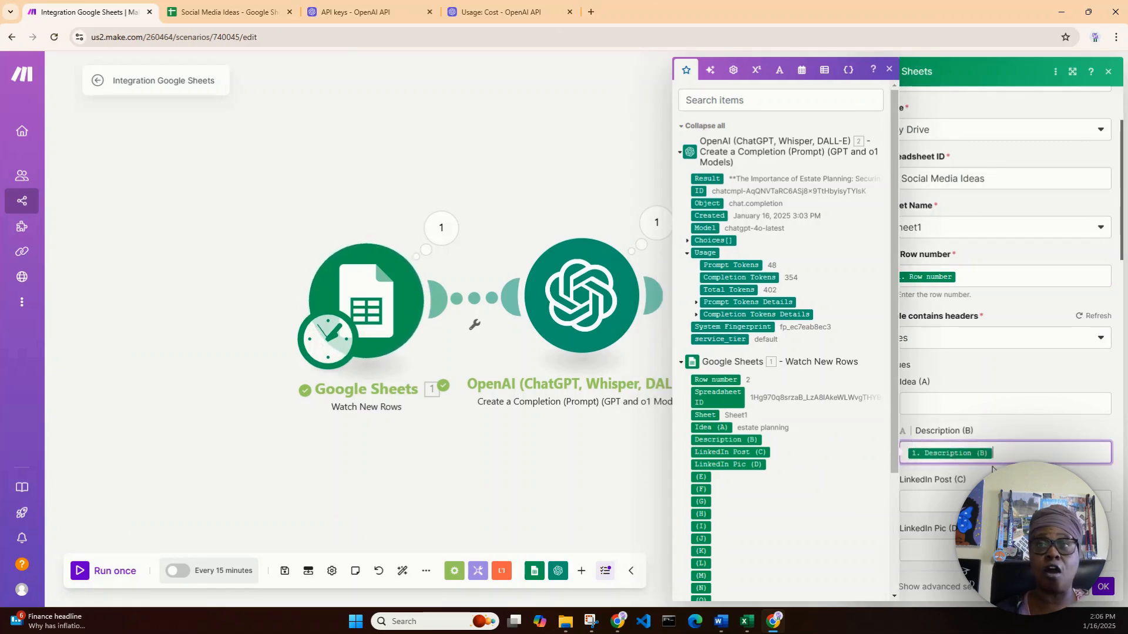
scroll(1005, 353, down, 1)
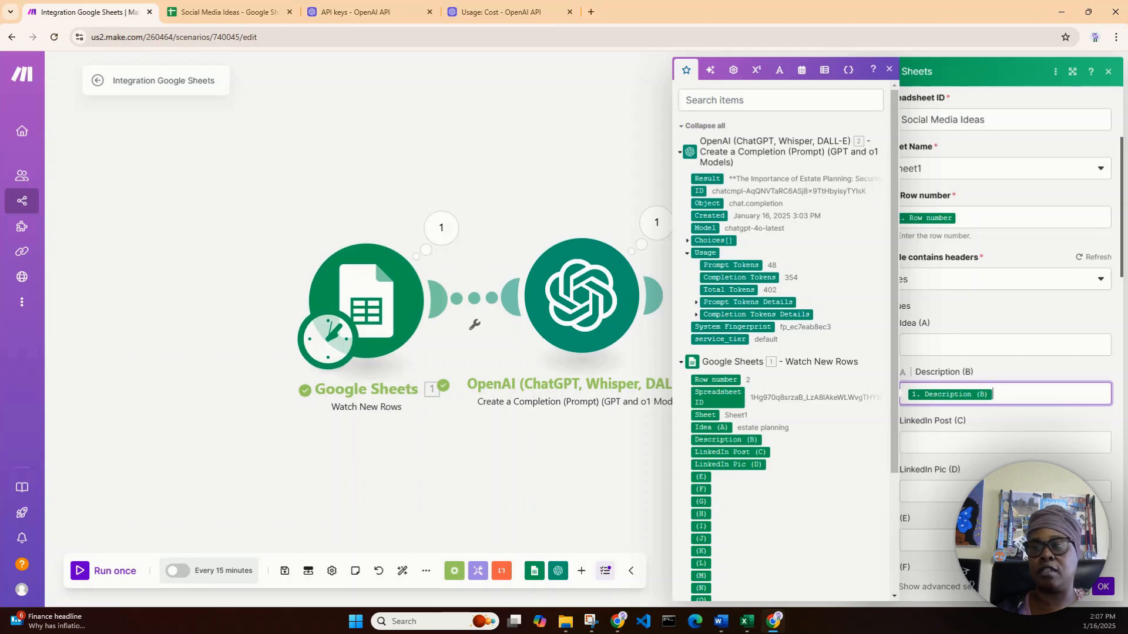
click(1103, 587)
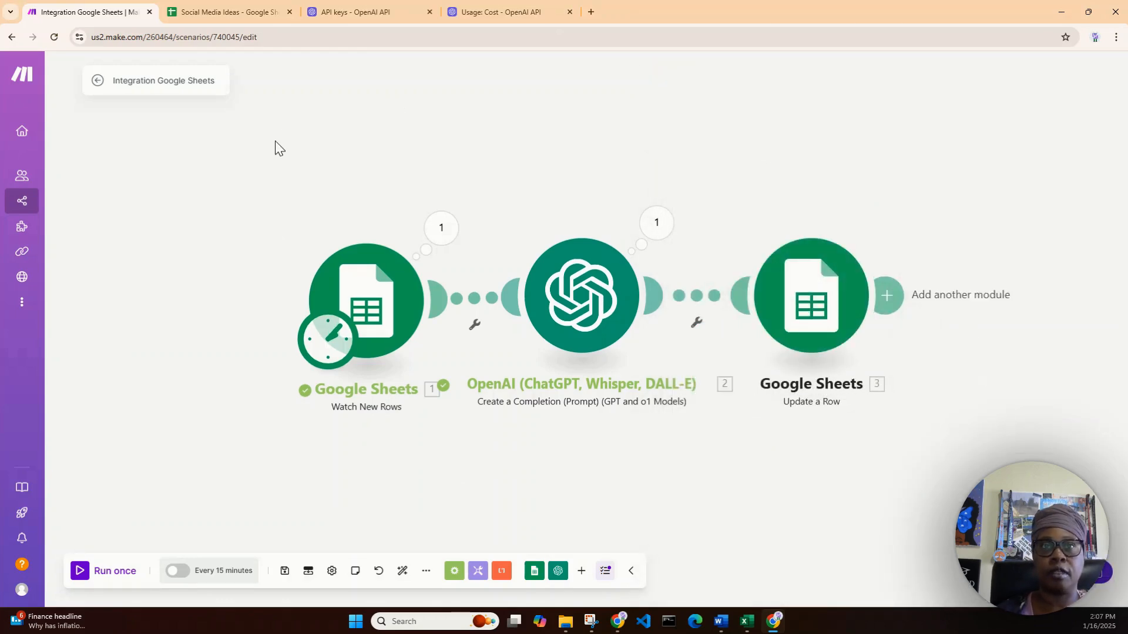
Set the Watch New Rows module to start again from the manually chosen estate planning item in row 2
drag(277, 148, 119, 120)
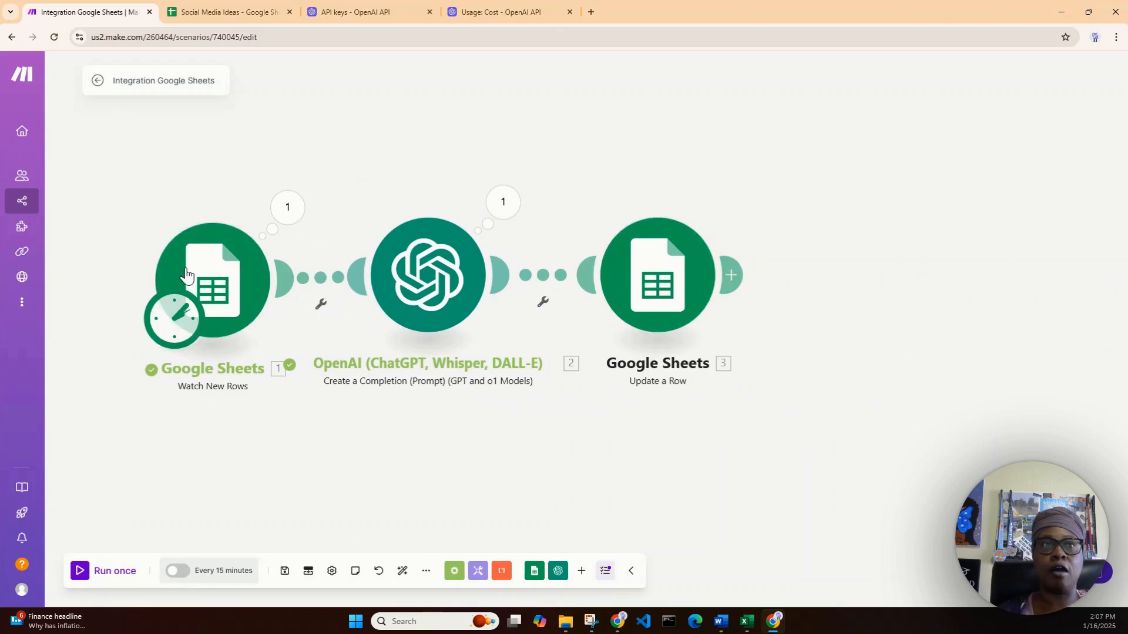
right_click(214, 276)
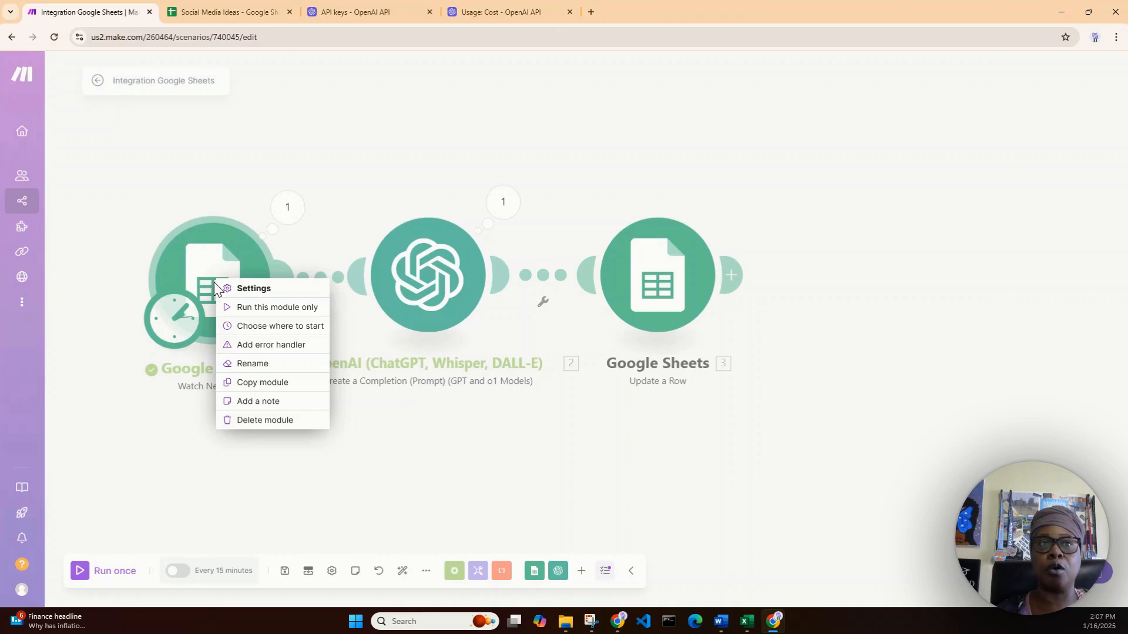
click(250, 326)
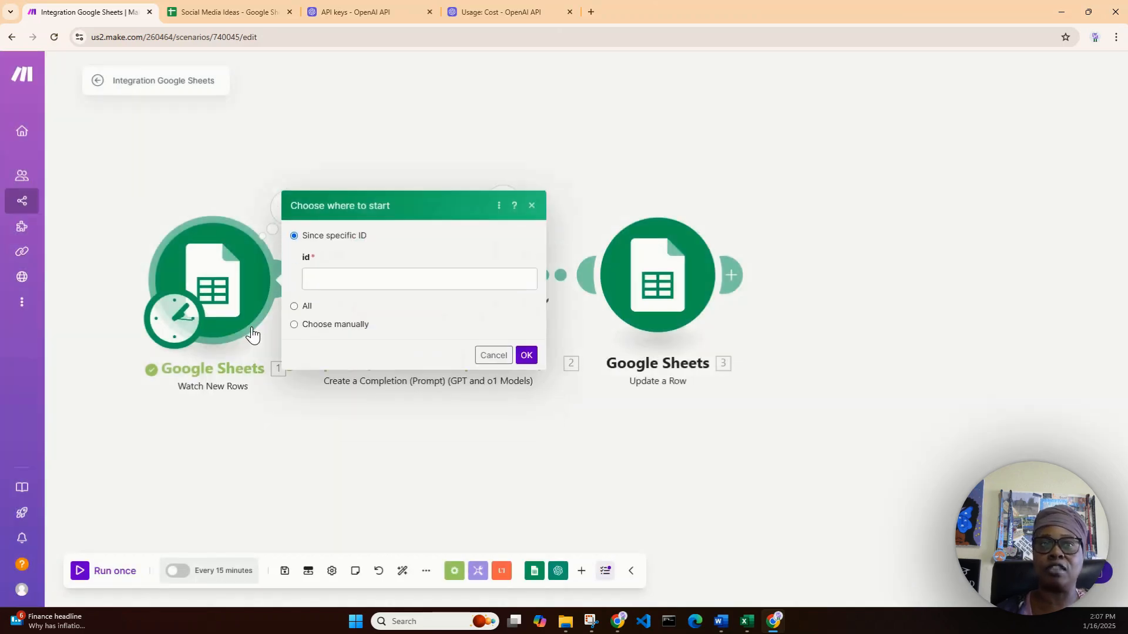
click(322, 327)
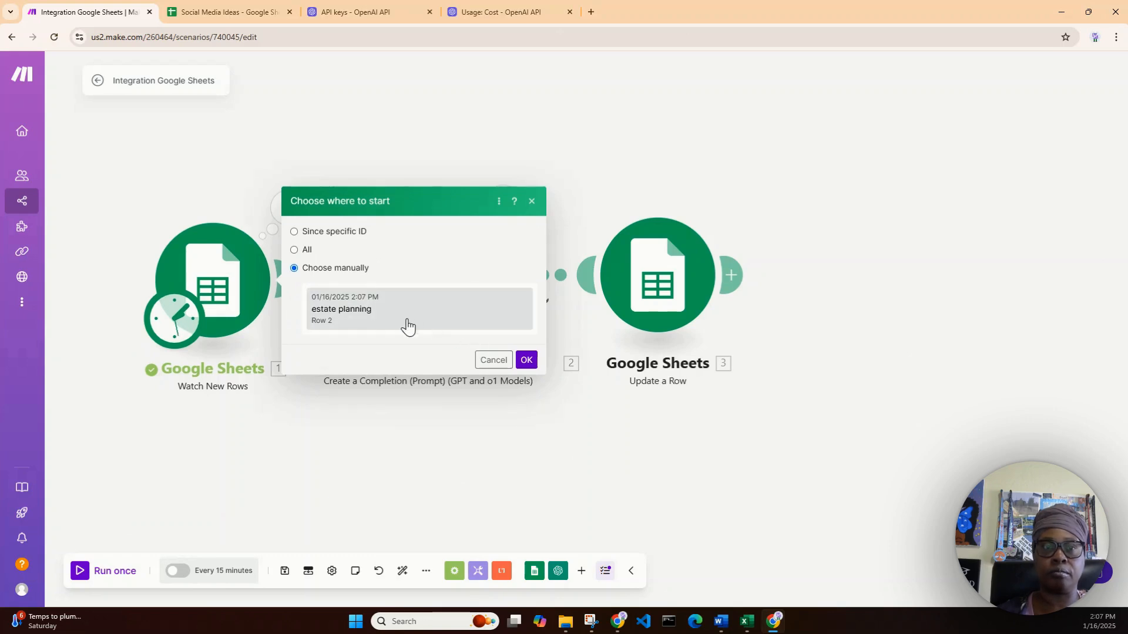
click(407, 326)
click(527, 361)
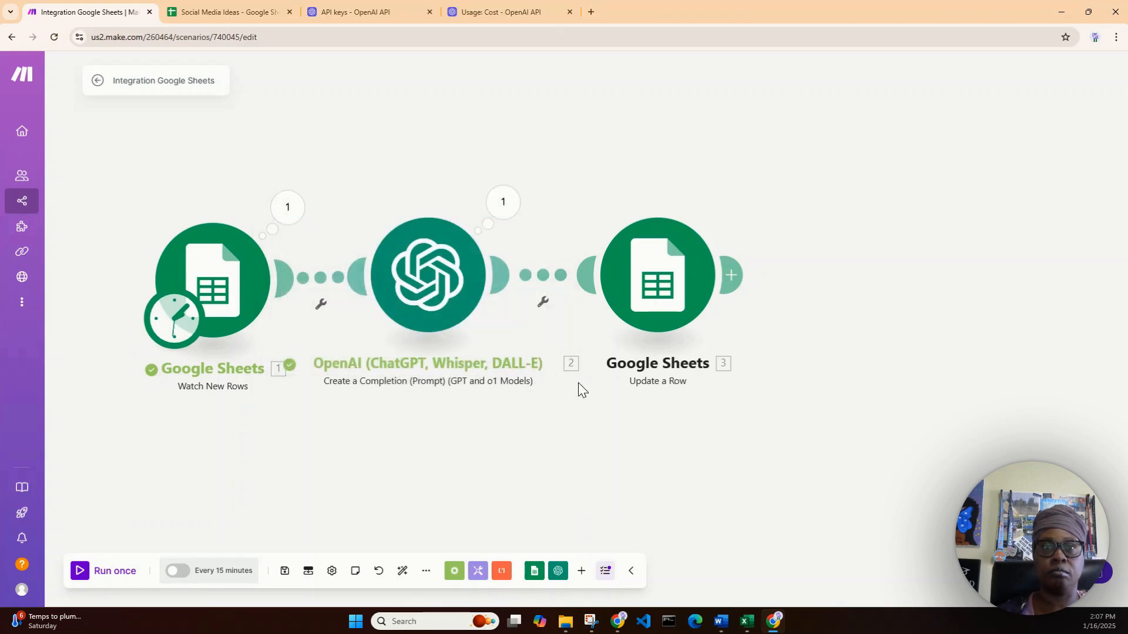
right_click(656, 285)
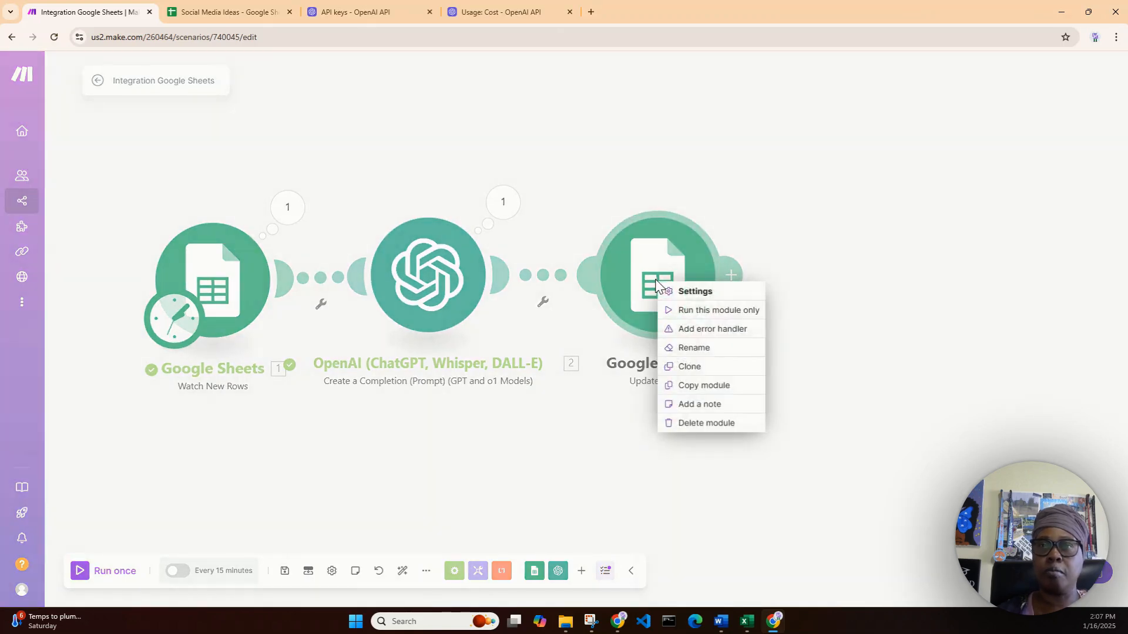
click(695, 310)
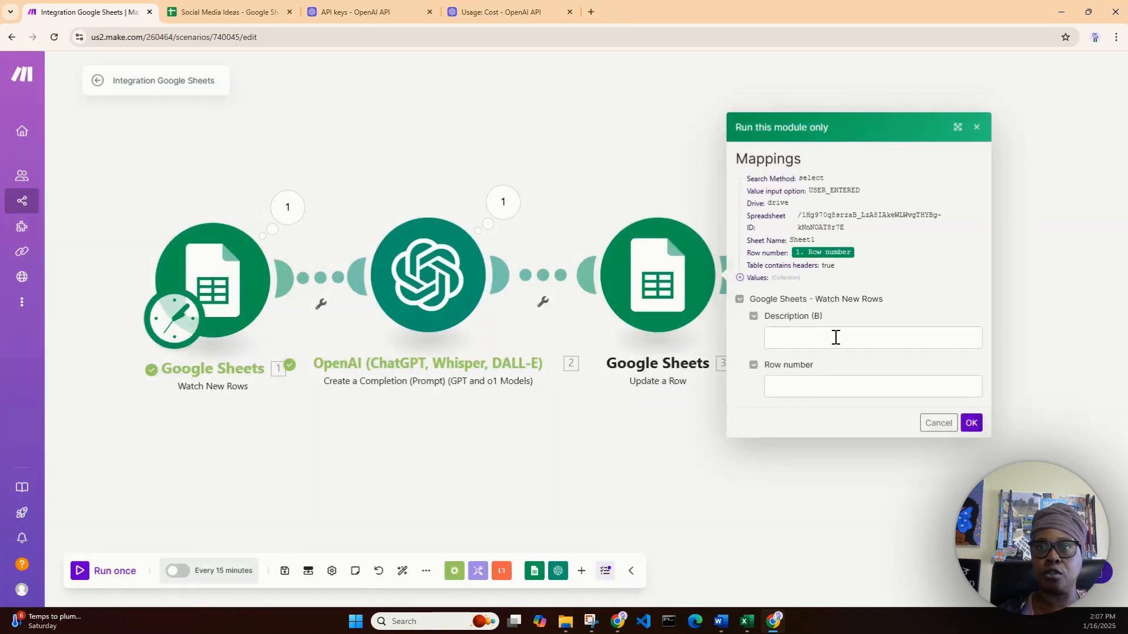
click(937, 423)
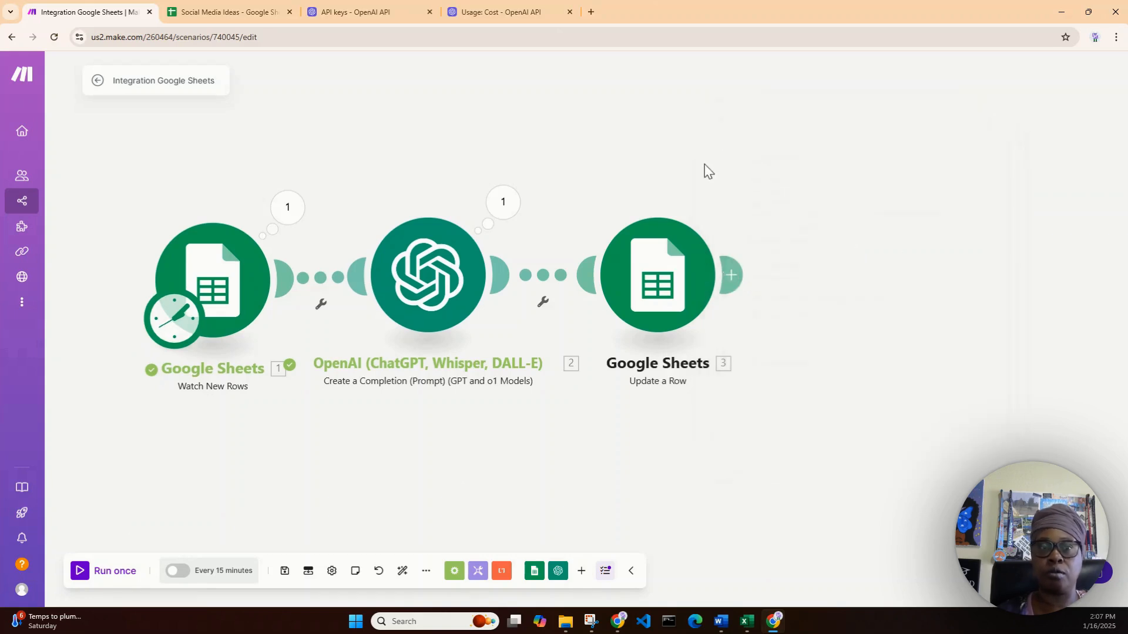
Run the full three-module scenario once and check the Description column in the Social Media Ideas sheet
click(80, 571)
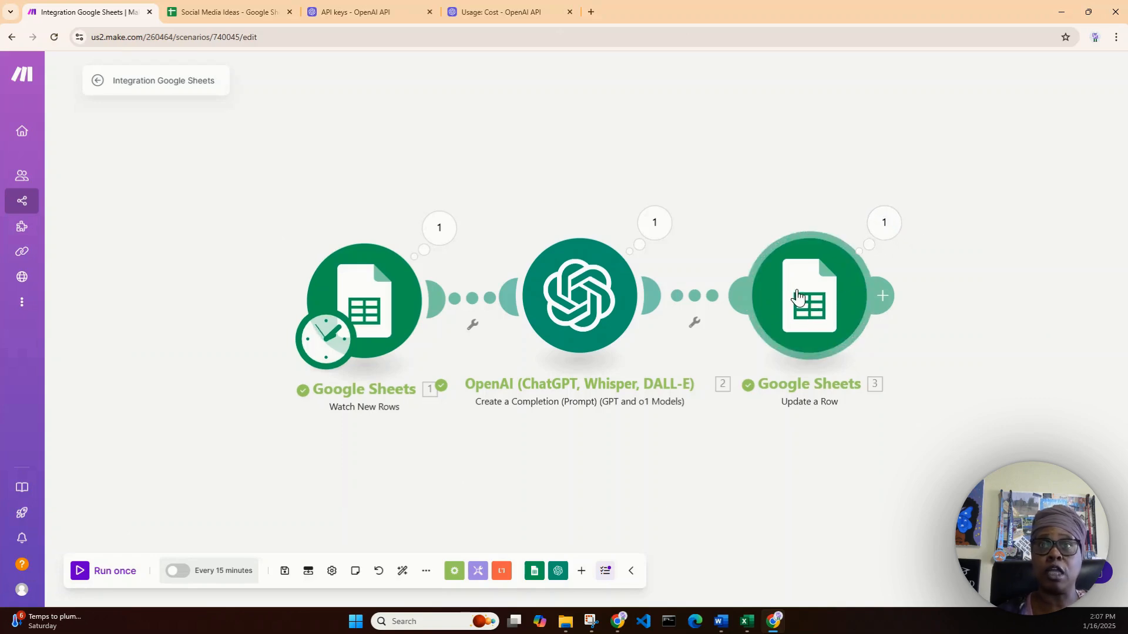
click(204, 12)
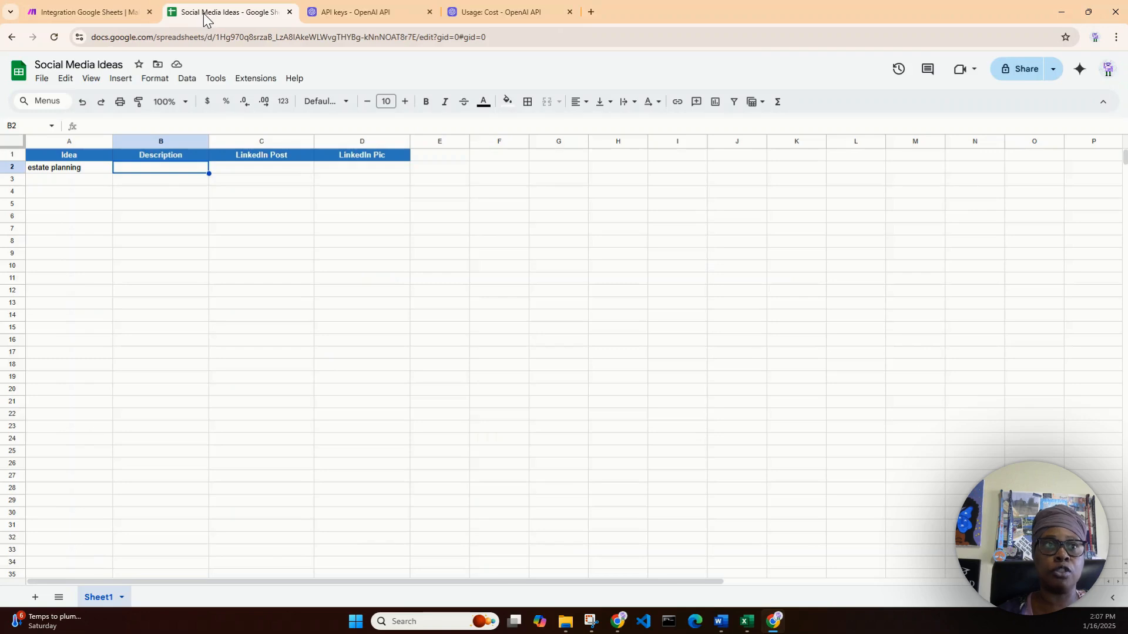
Return to the Make scenario and review the Update a Row module's Row number and Description (B) mappings
click(128, 191)
click(133, 170)
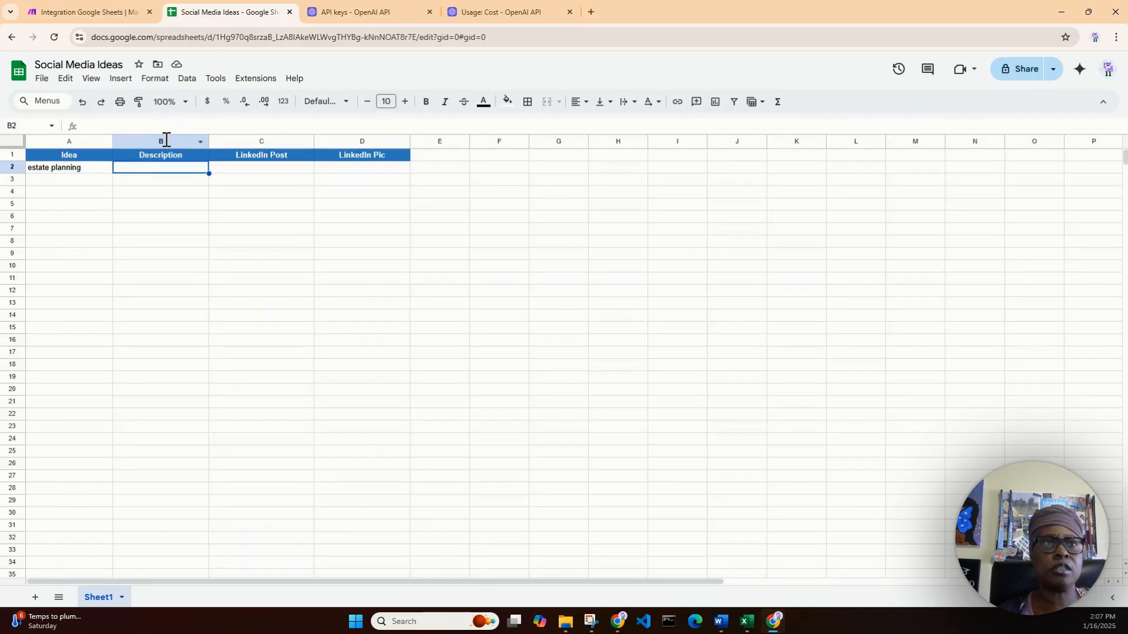
click(74, 14)
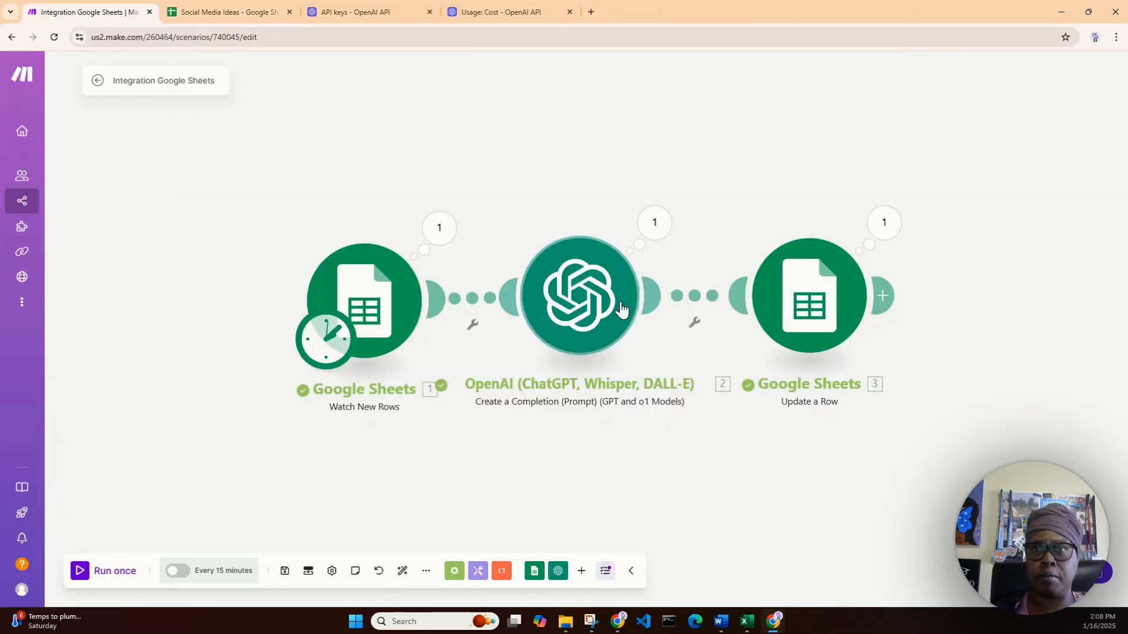
click(825, 325)
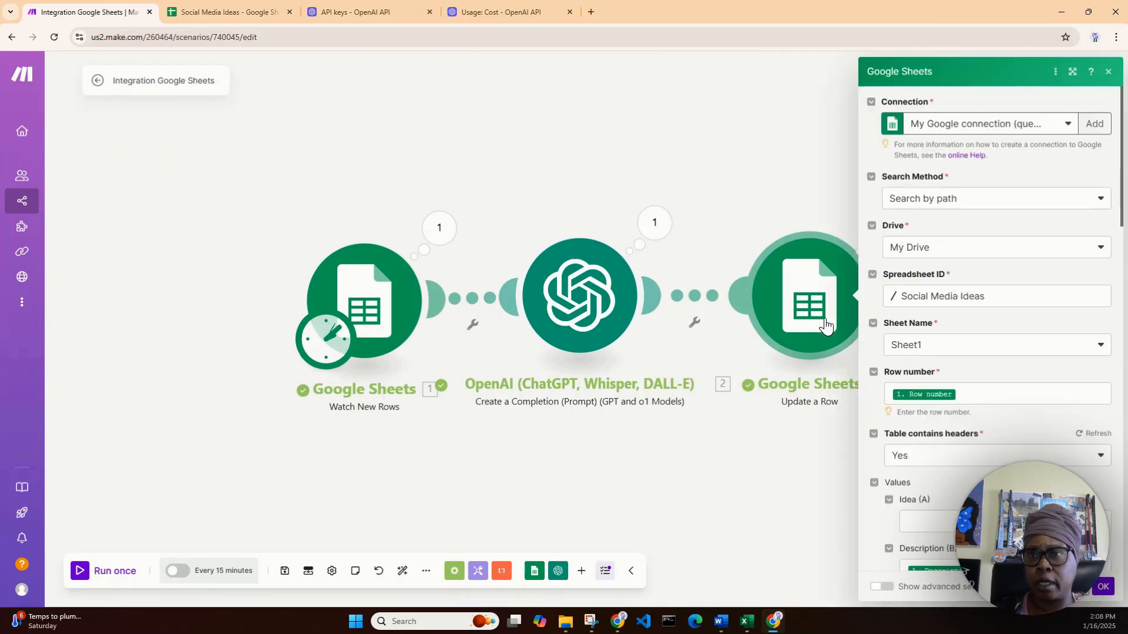
scroll(970, 373, down, 3)
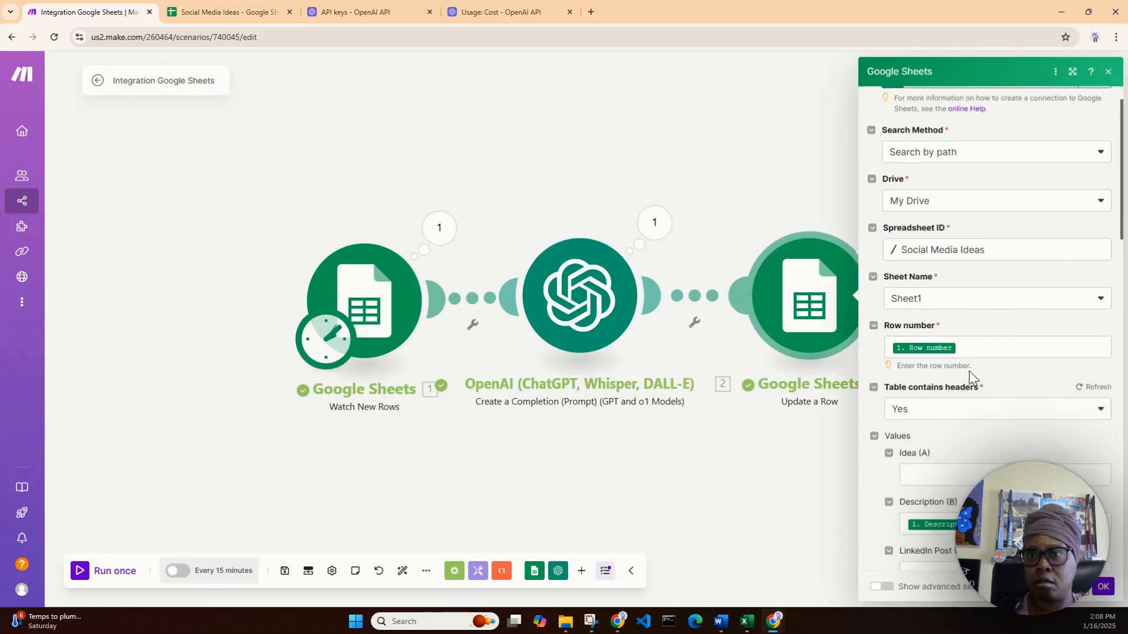
scroll(972, 377, down, 3)
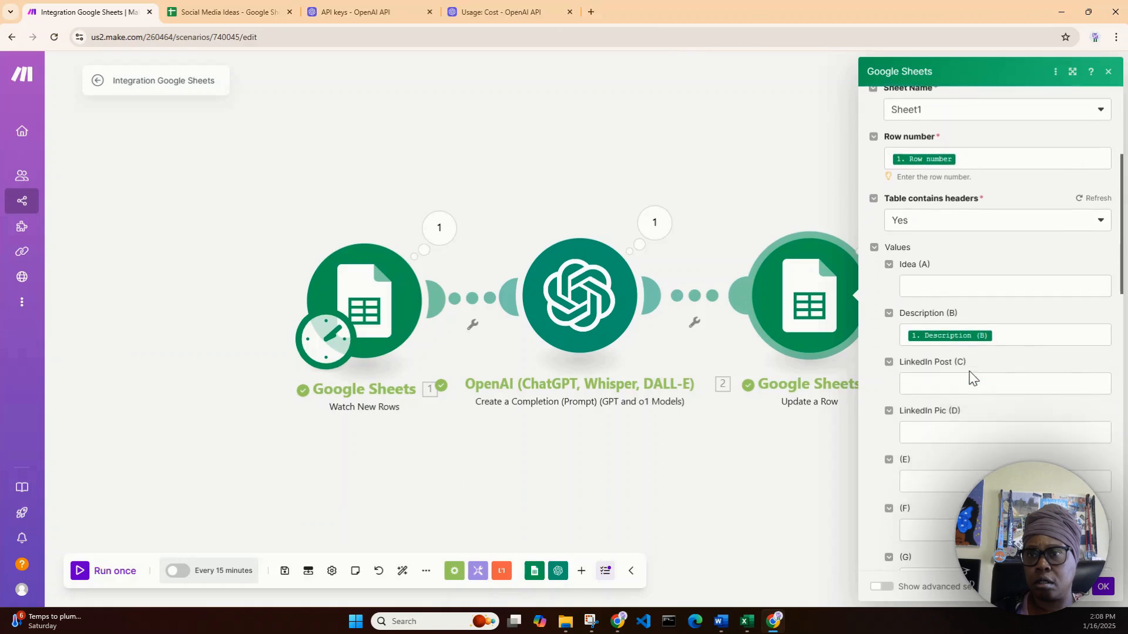
scroll(972, 378, up, 3)
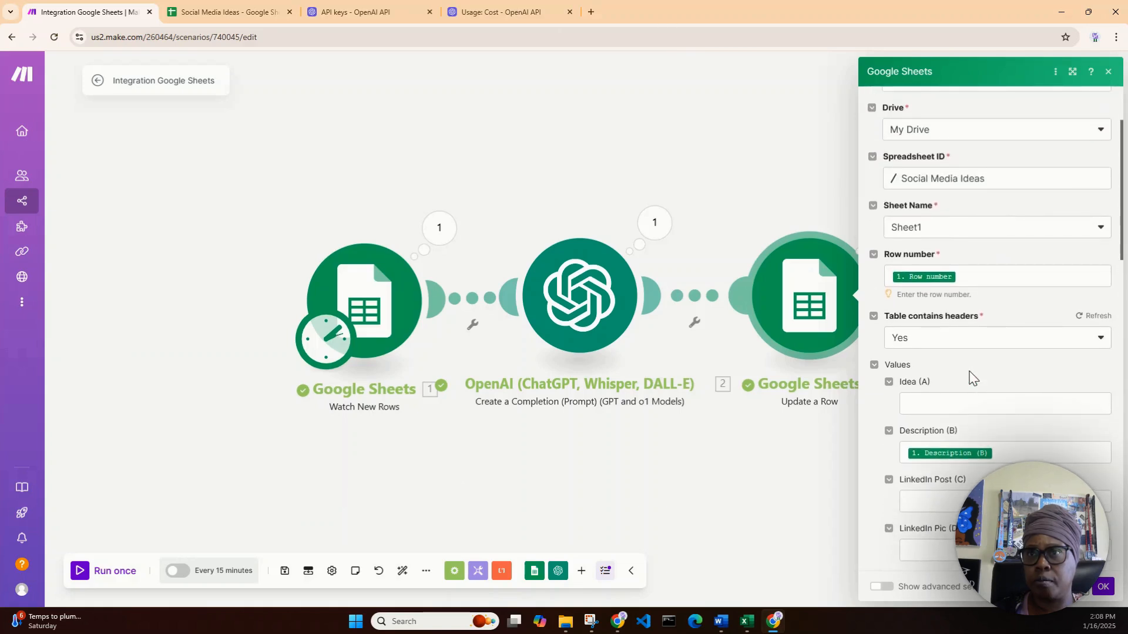
Examine the OpenAI module's last run output, expanding Choices down to the generated message content
click(592, 313)
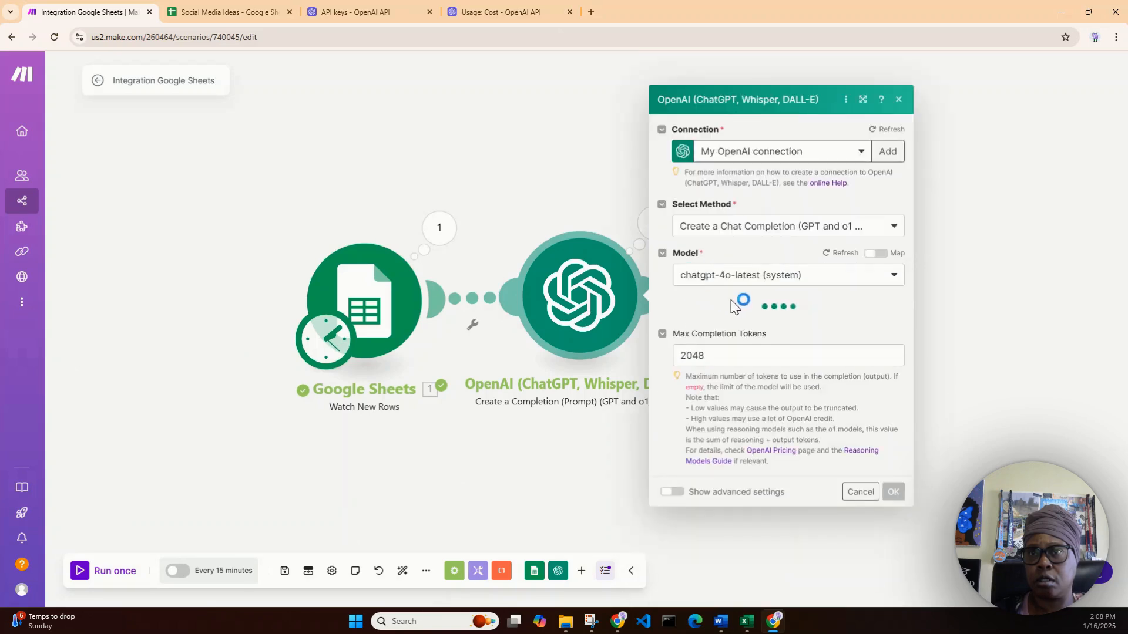
click(861, 492)
click(667, 231)
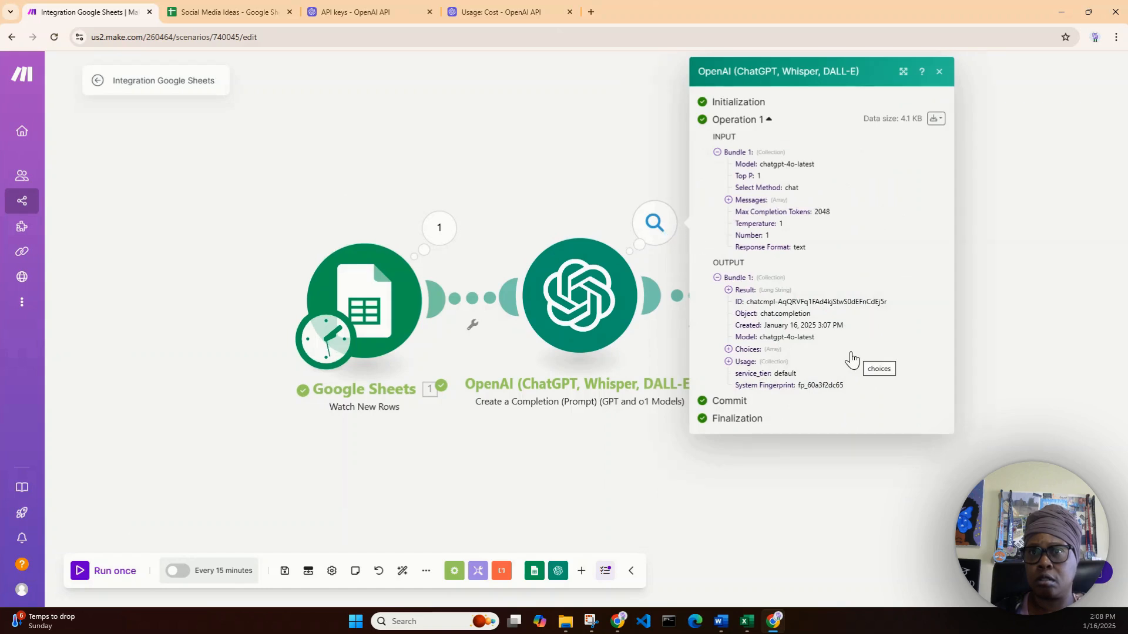
click(728, 350)
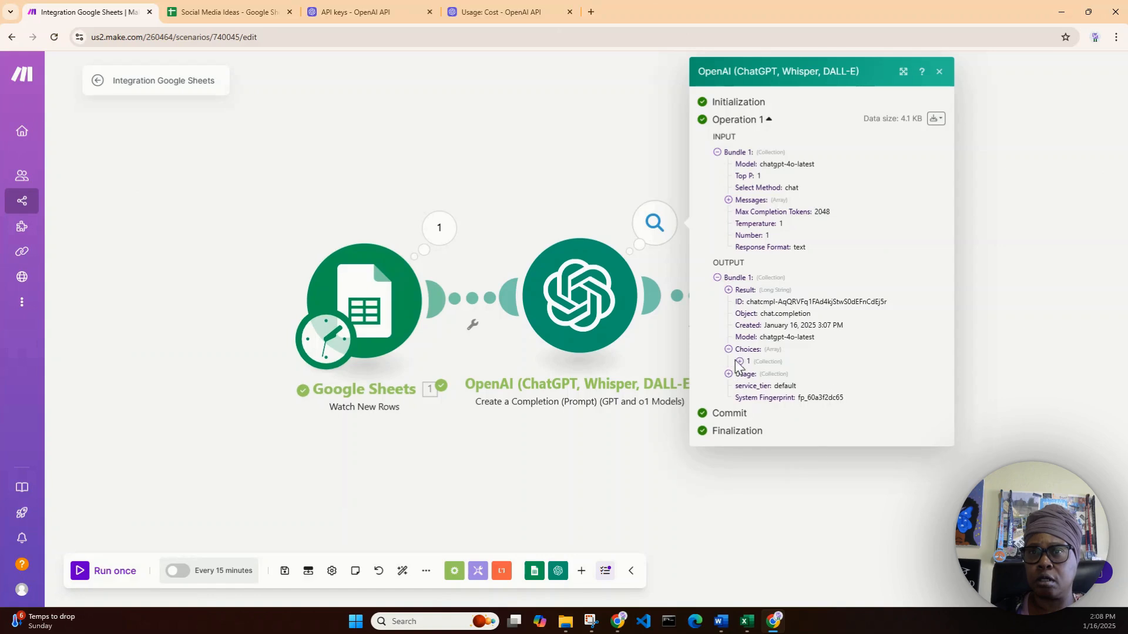
click(739, 361)
click(750, 386)
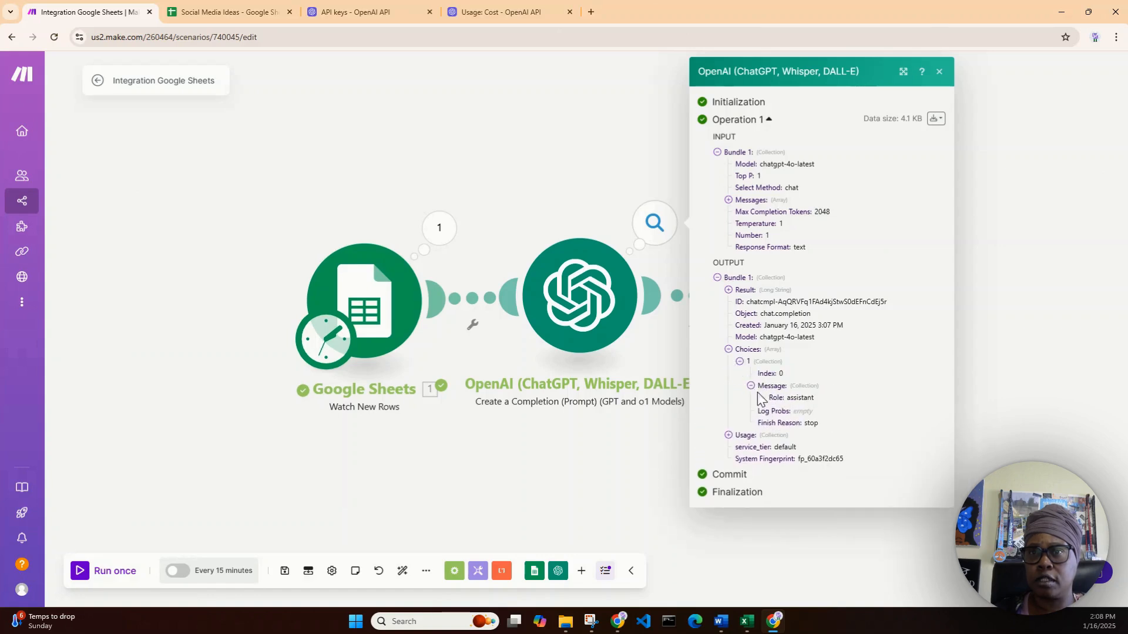
click(763, 411)
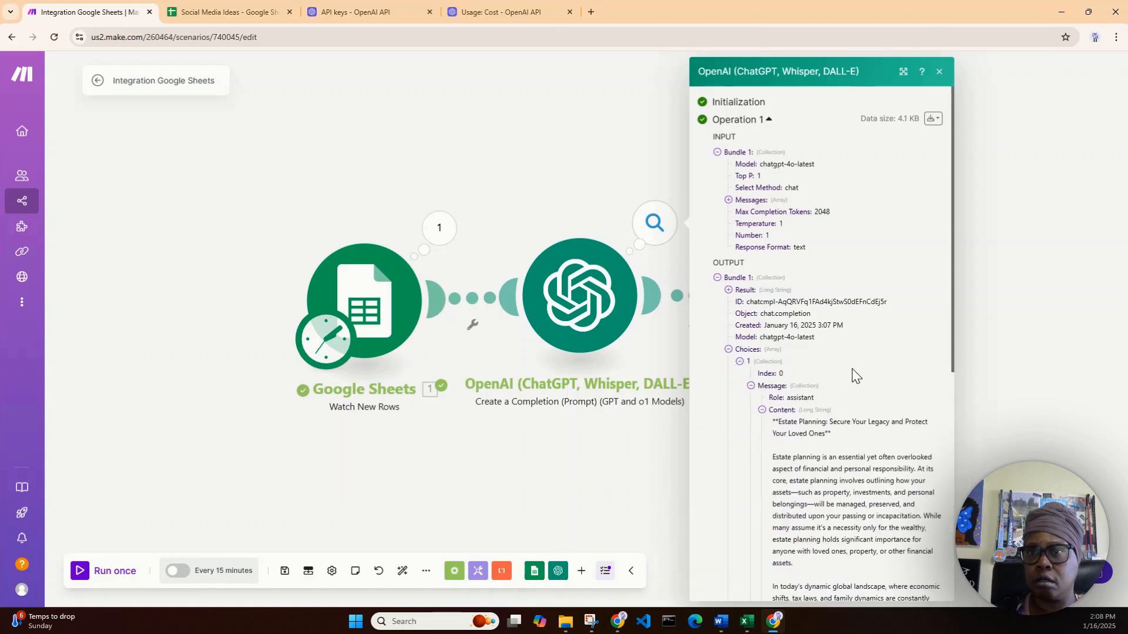
scroll(861, 358, down, 1)
scroll(862, 357, down, 4)
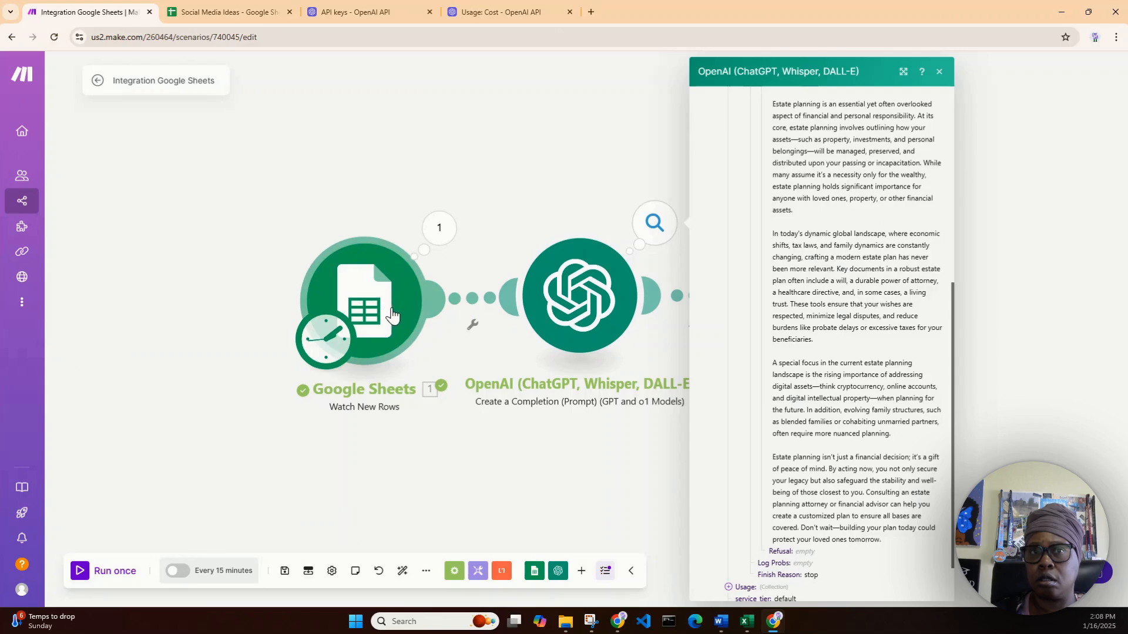
Unlink the OpenAI module from the Watch New Rows module and reconnect the two
click(472, 324)
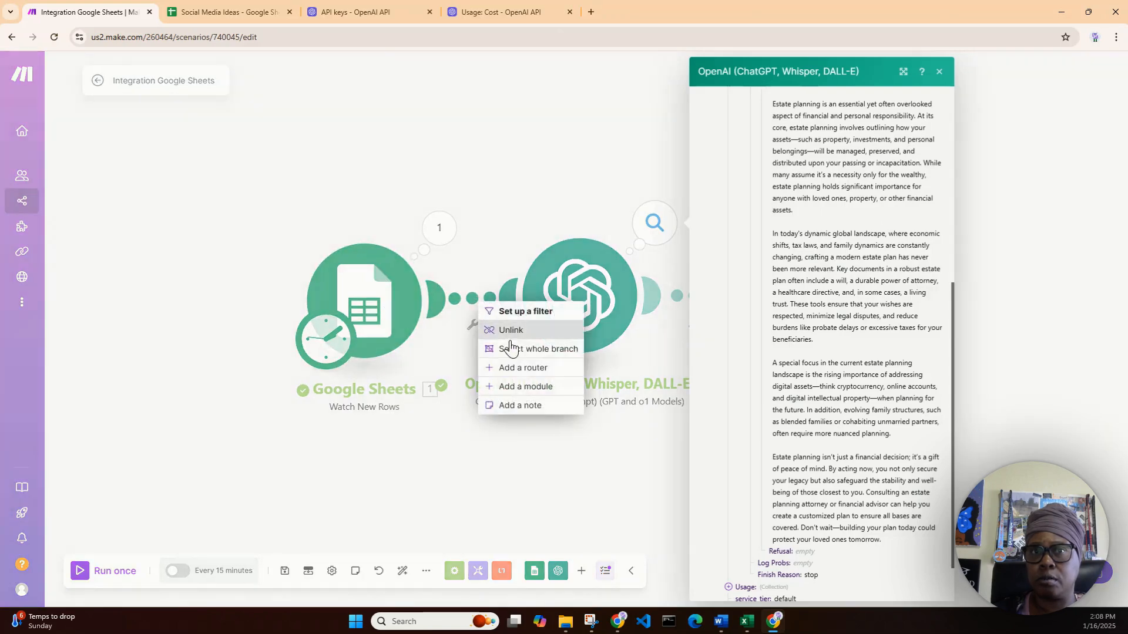
click(511, 332)
right_click(595, 322)
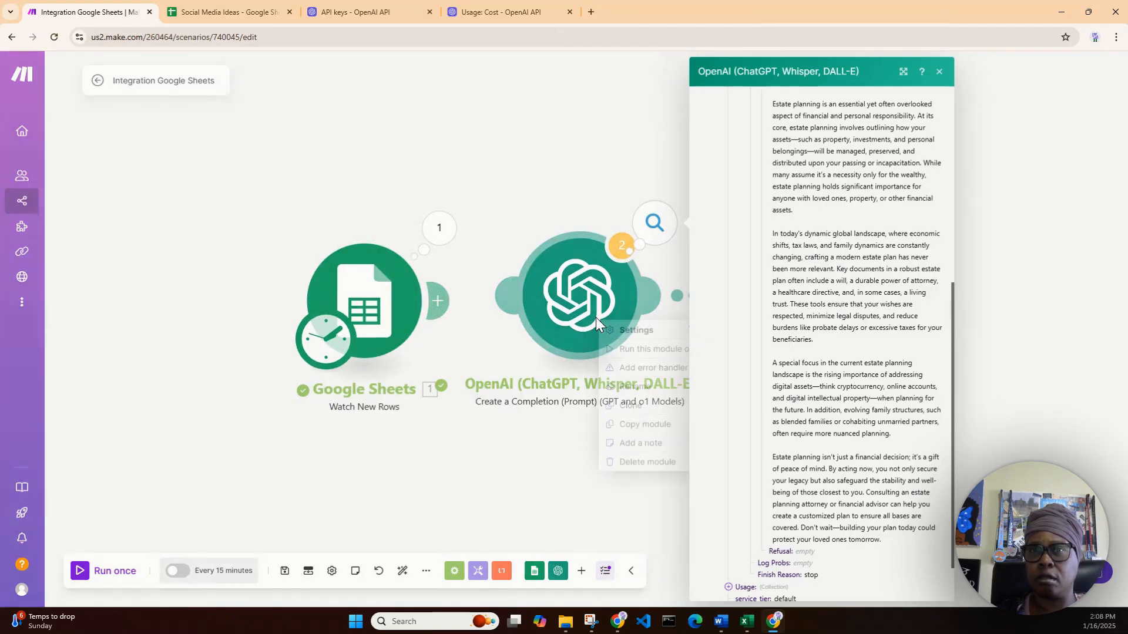
click(528, 321)
mouse_move(589, 317)
mouse_down()
mouse_move(531, 322)
mouse_move(582, 331)
mouse_up()
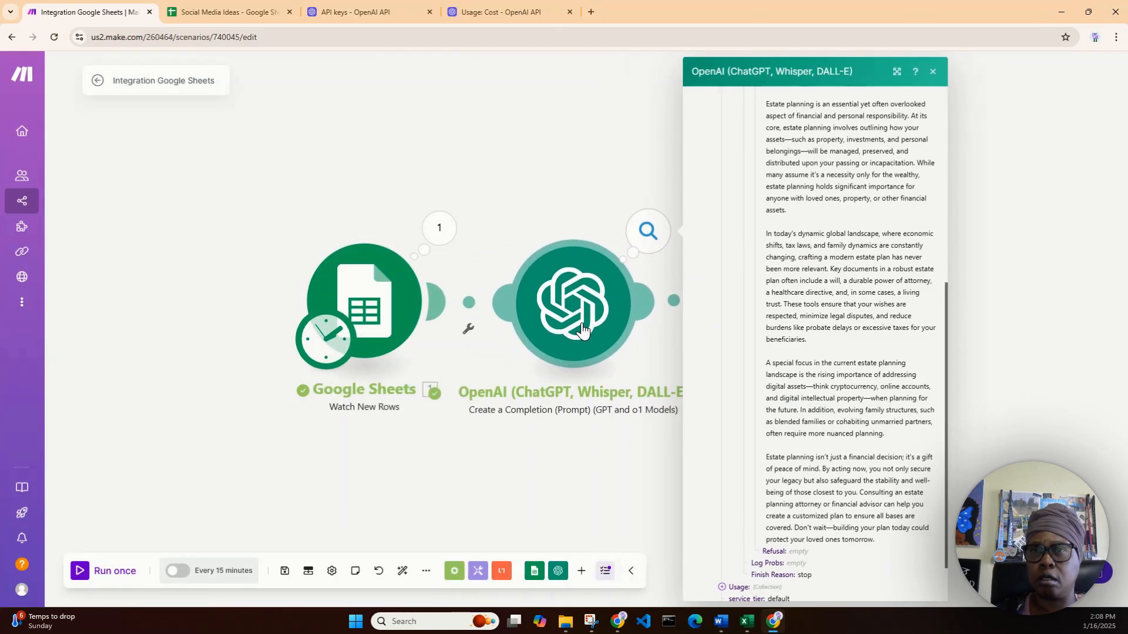
click(974, 278)
Replace the Update a Row module's Description (B) mapping with OpenAI's Choices[]: Message.Content and save the module
click(828, 313)
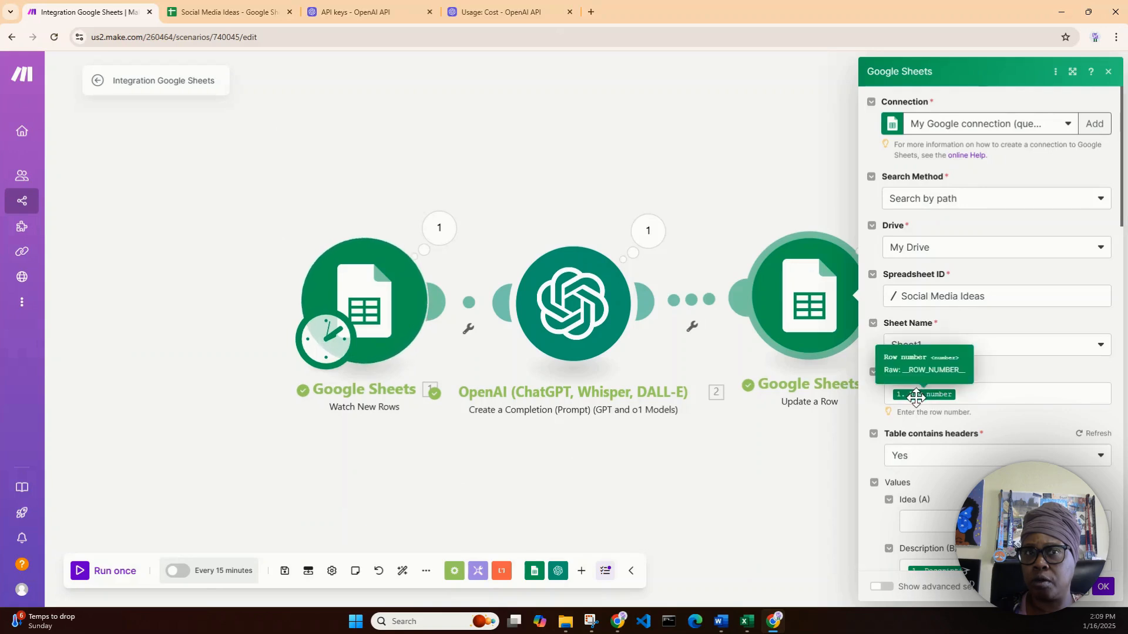
scroll(1006, 399, down, 2)
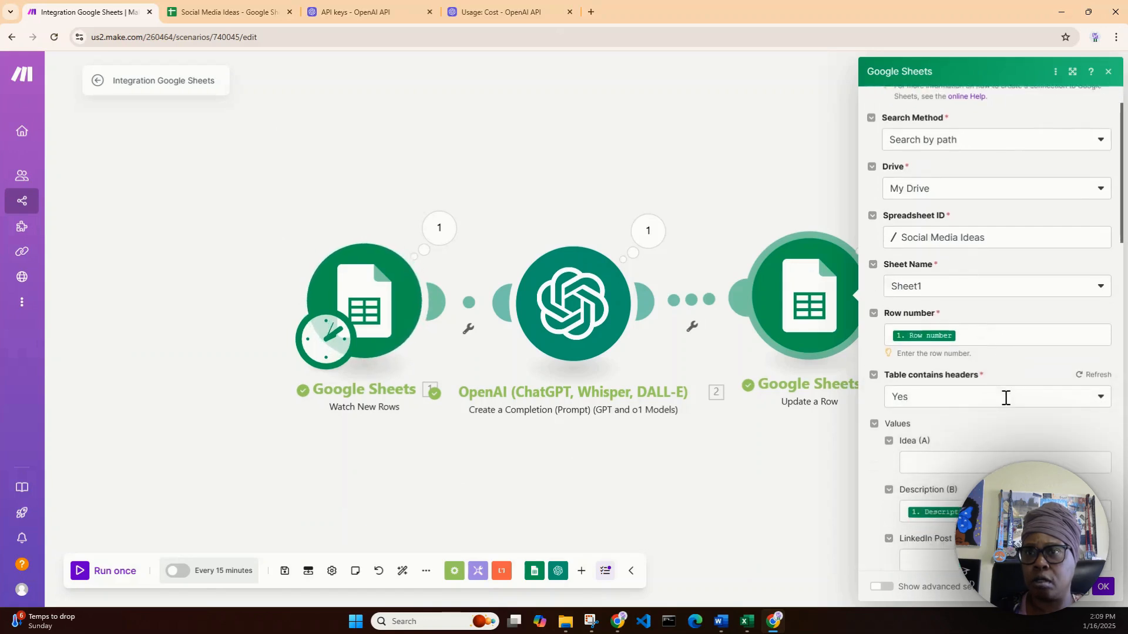
scroll(1006, 397, down, 1)
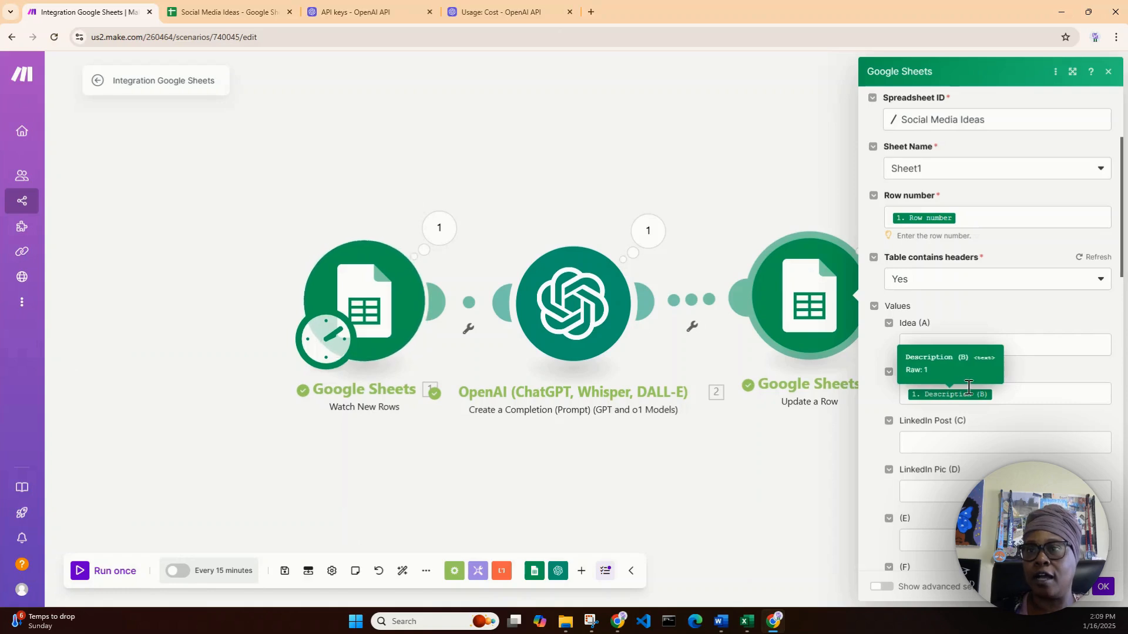
click(1015, 393)
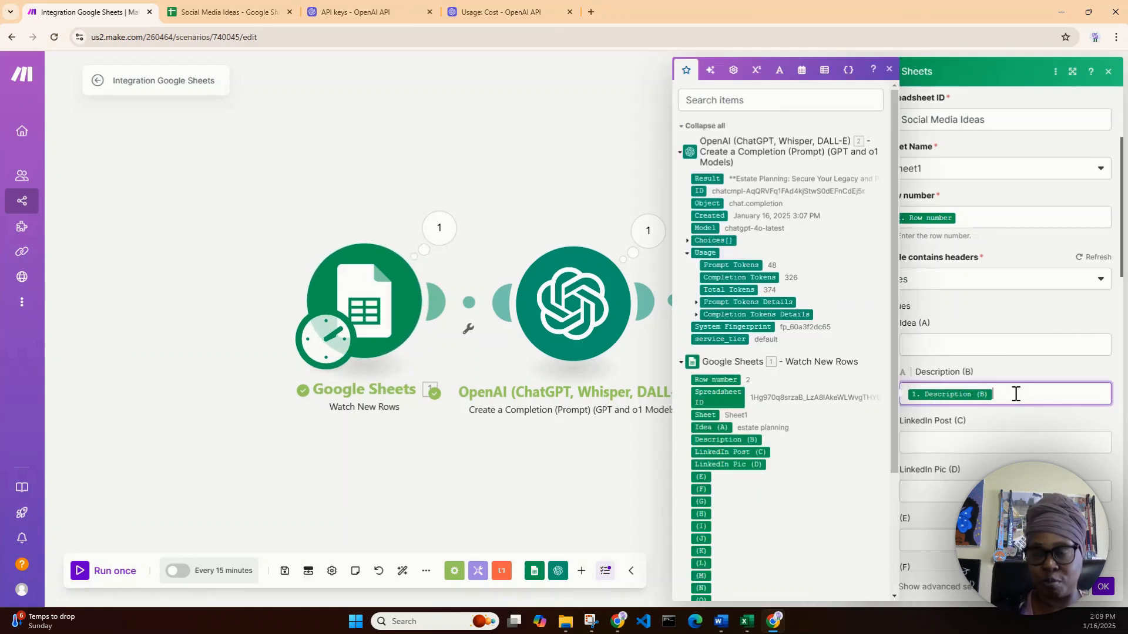
key(BackSpace)
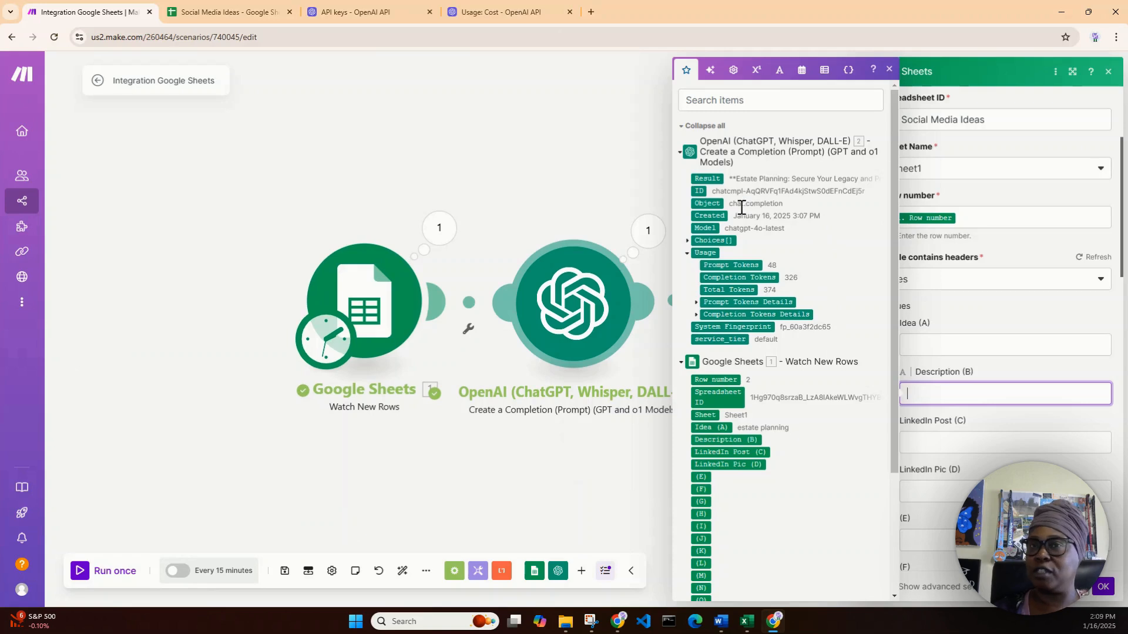
click(687, 242)
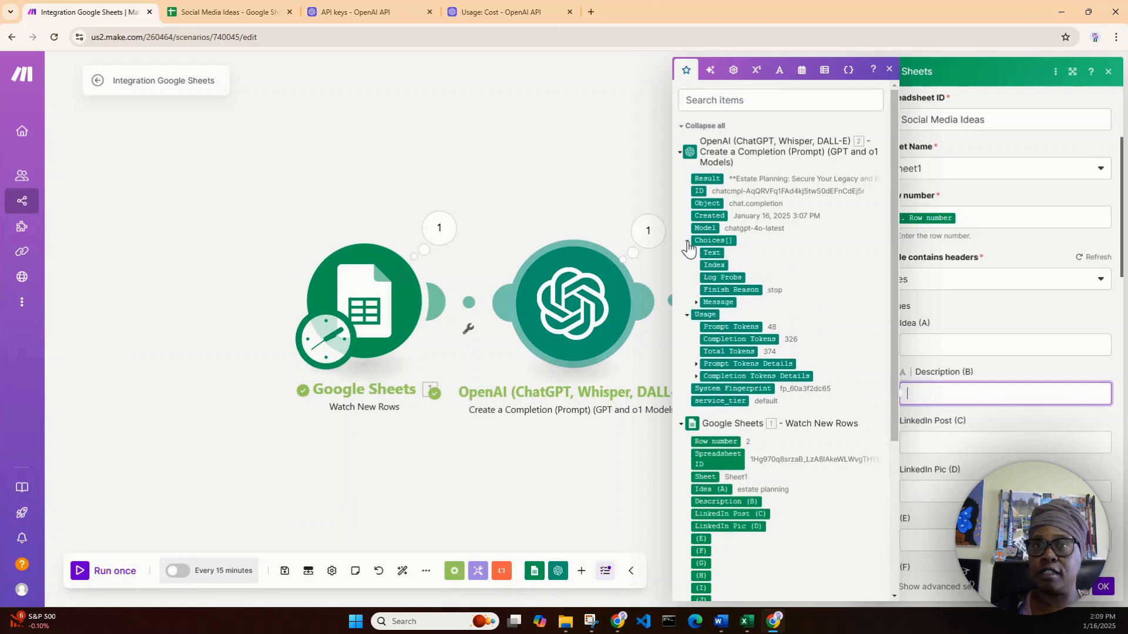
click(696, 303)
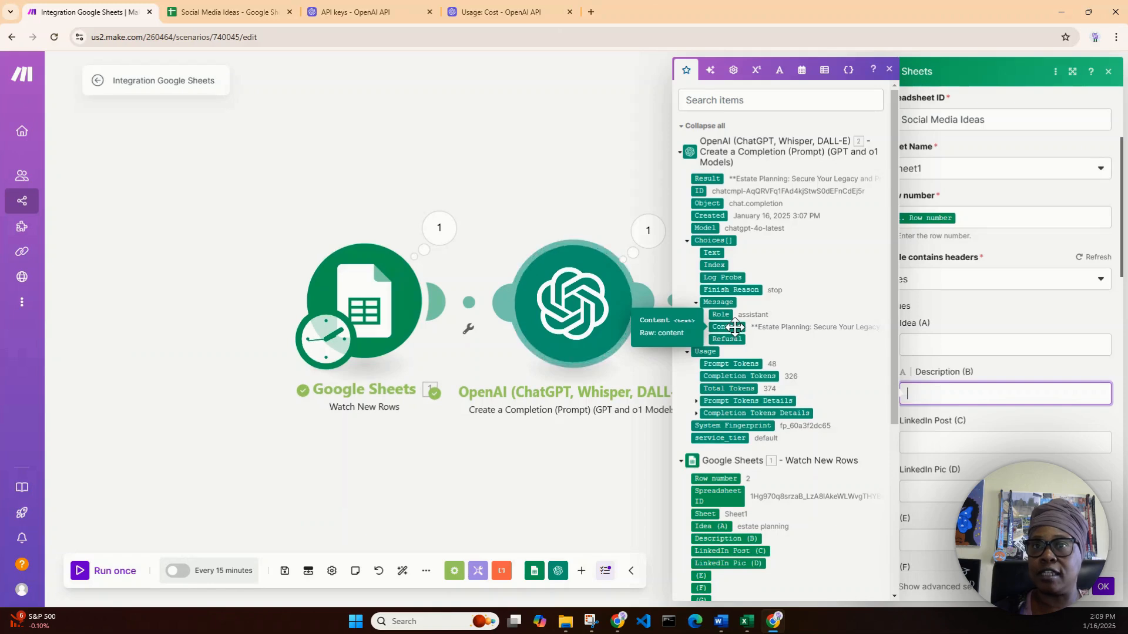
drag(734, 324, 950, 390)
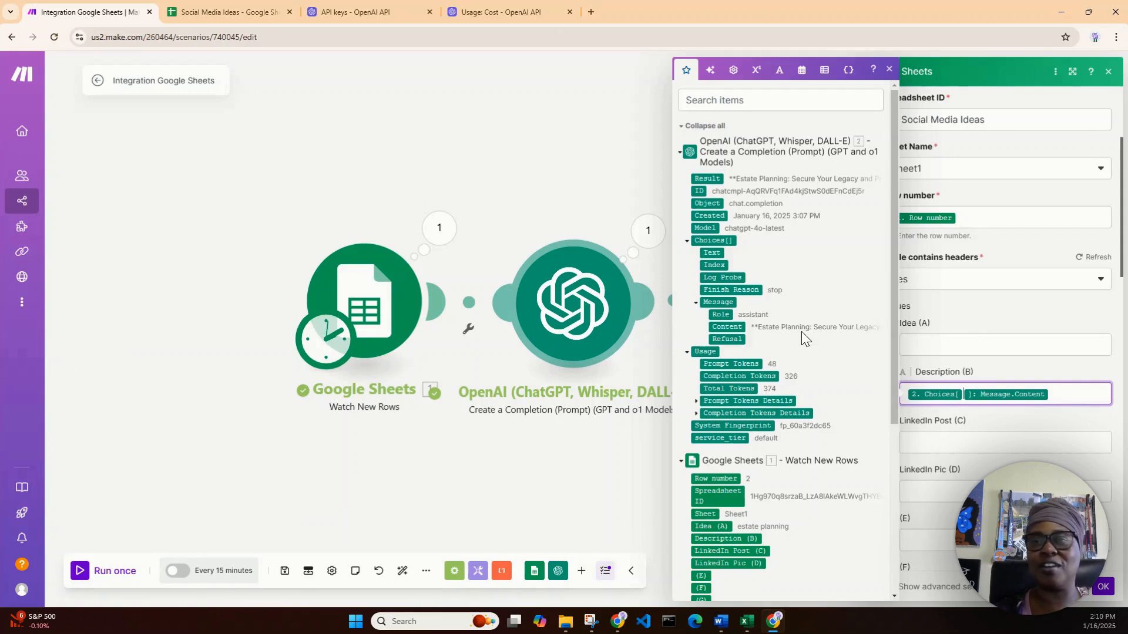
click(1104, 589)
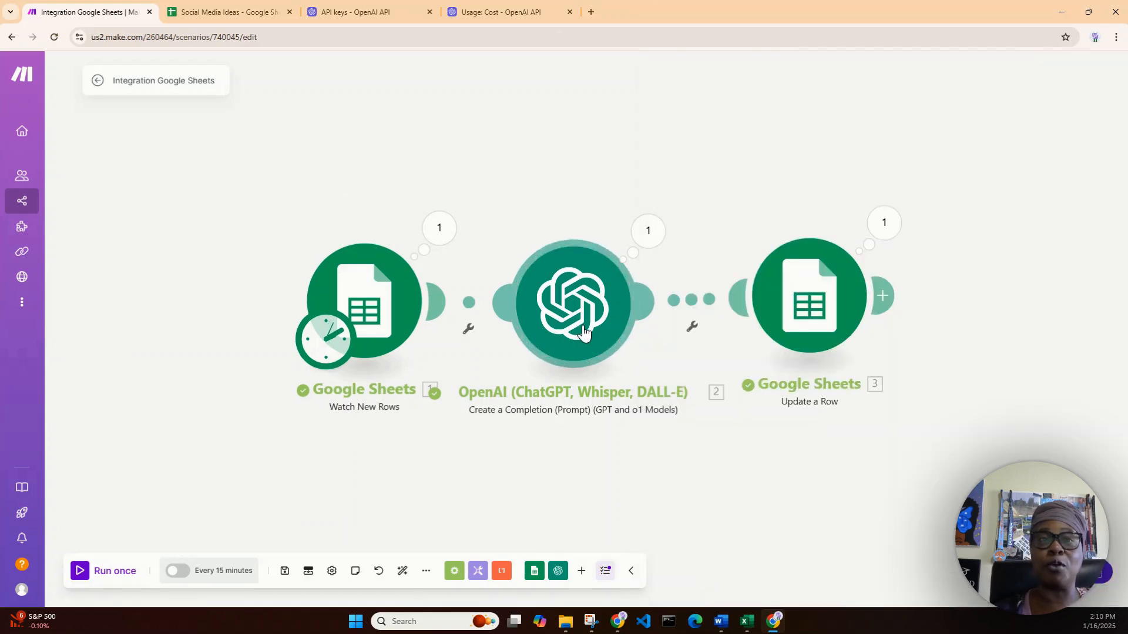
right_click(366, 299)
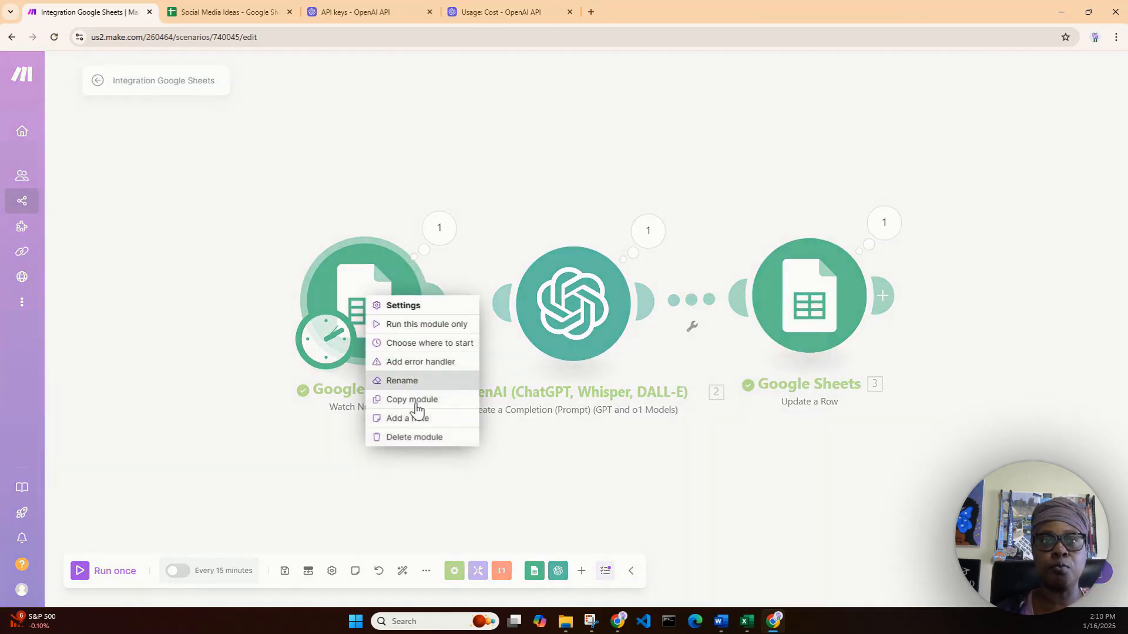
click(439, 343)
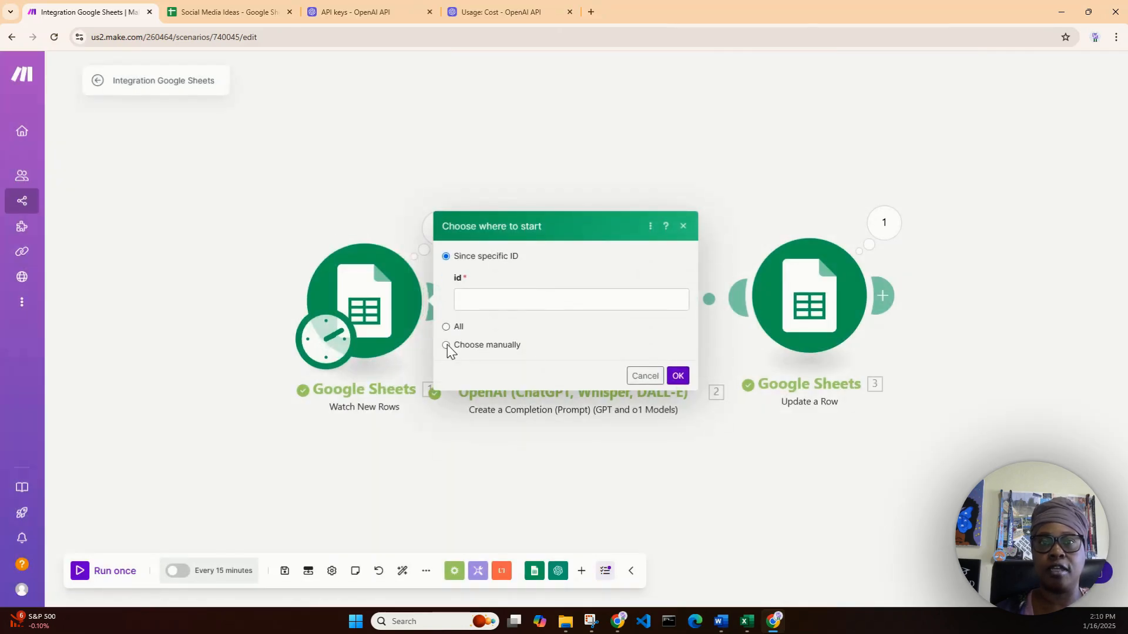
click(446, 346)
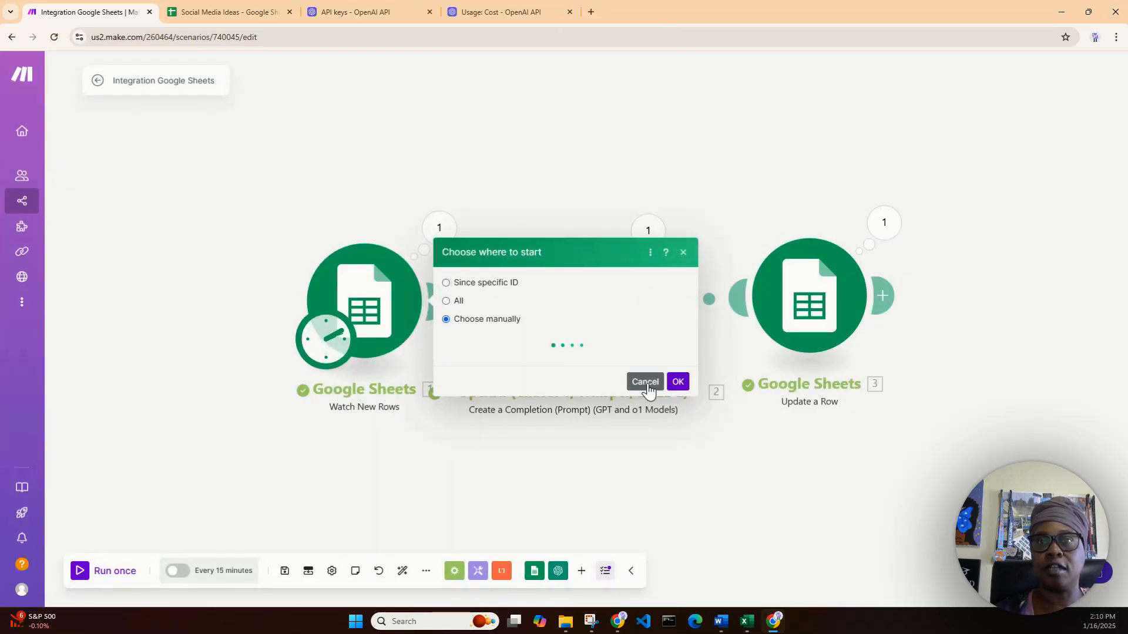
click(645, 383)
Run only the Update a Row module with its test inputs left empty and inspect the operation's result details
right_click(818, 289)
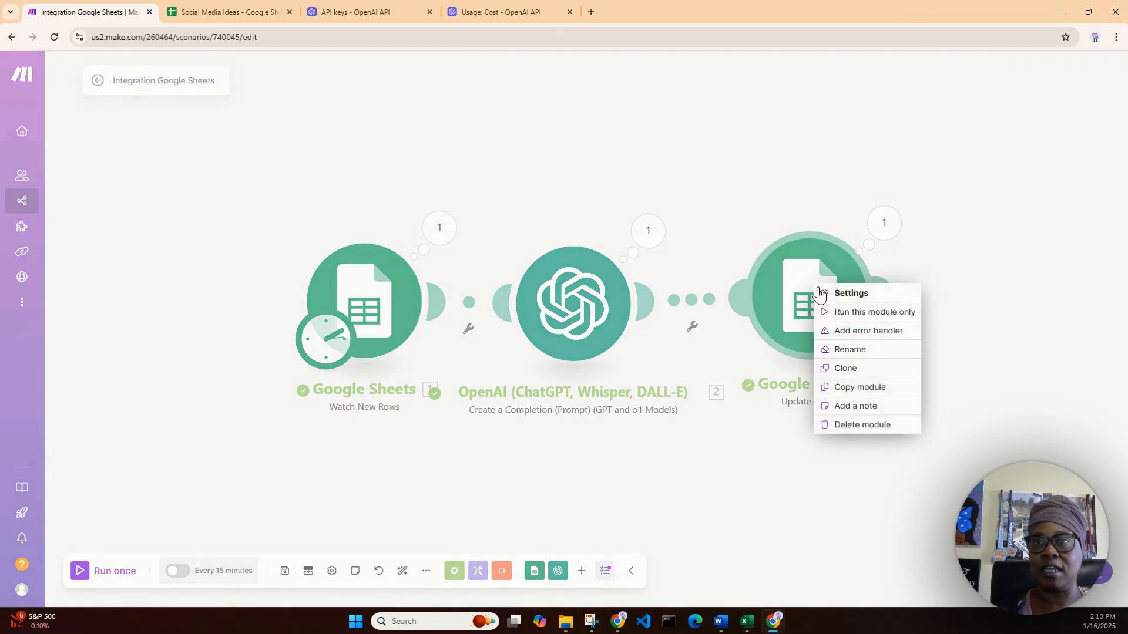
click(850, 313)
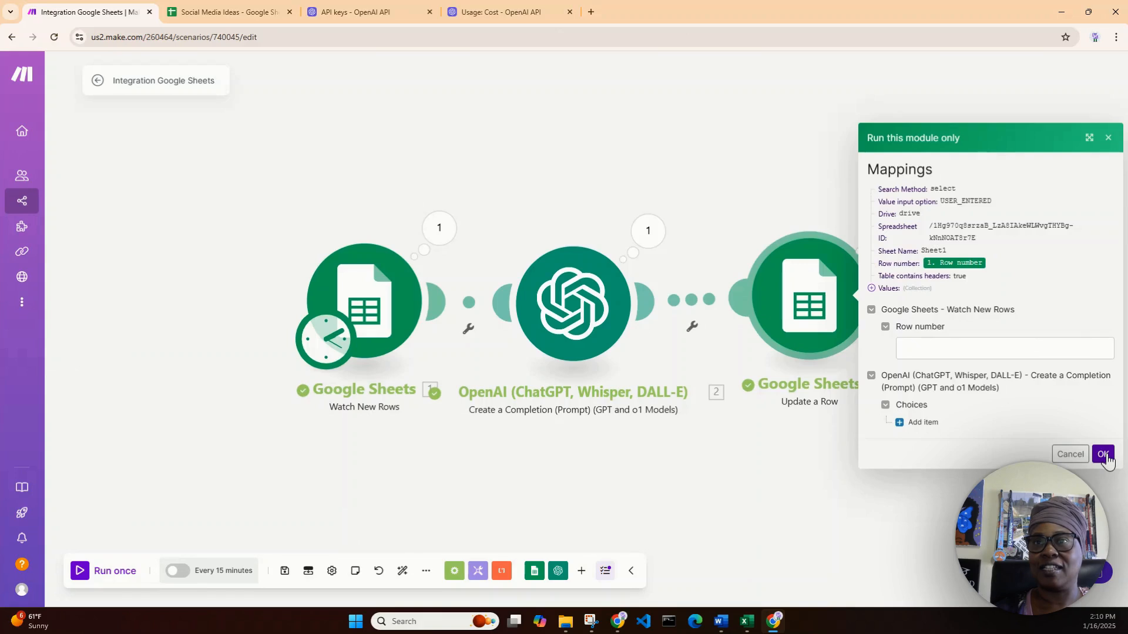
click(1102, 455)
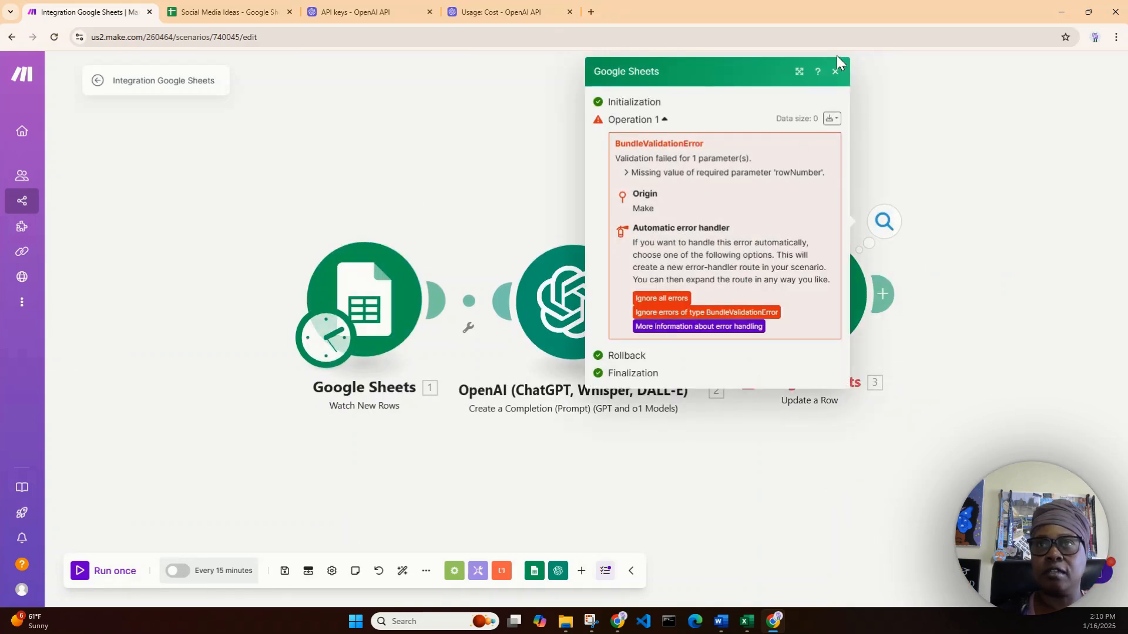
click(835, 71)
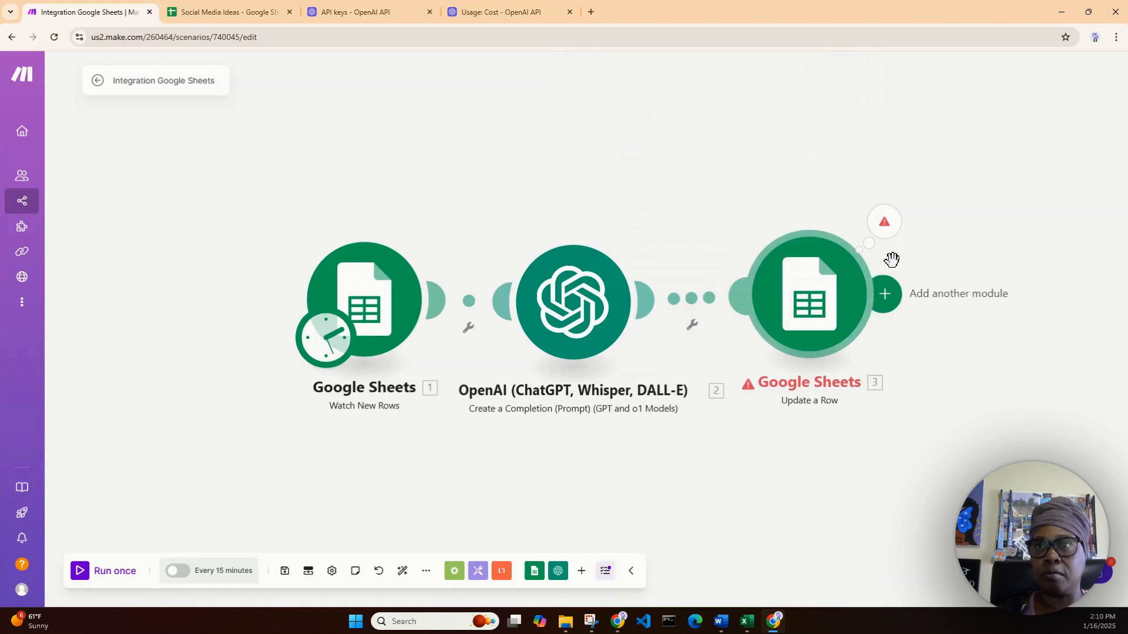
click(890, 226)
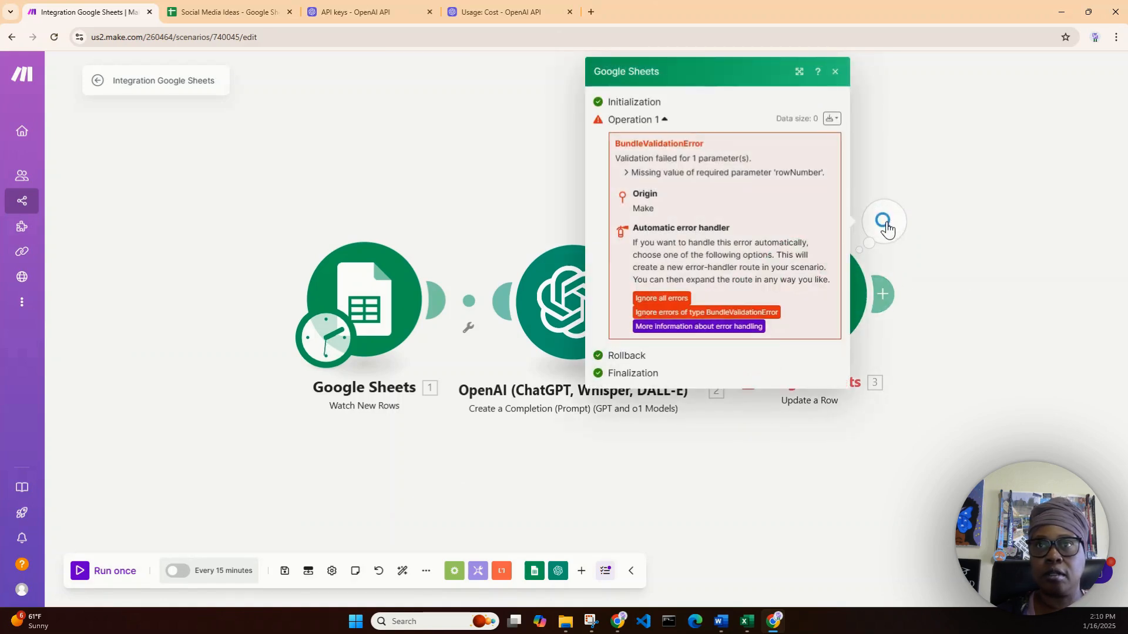
click(836, 71)
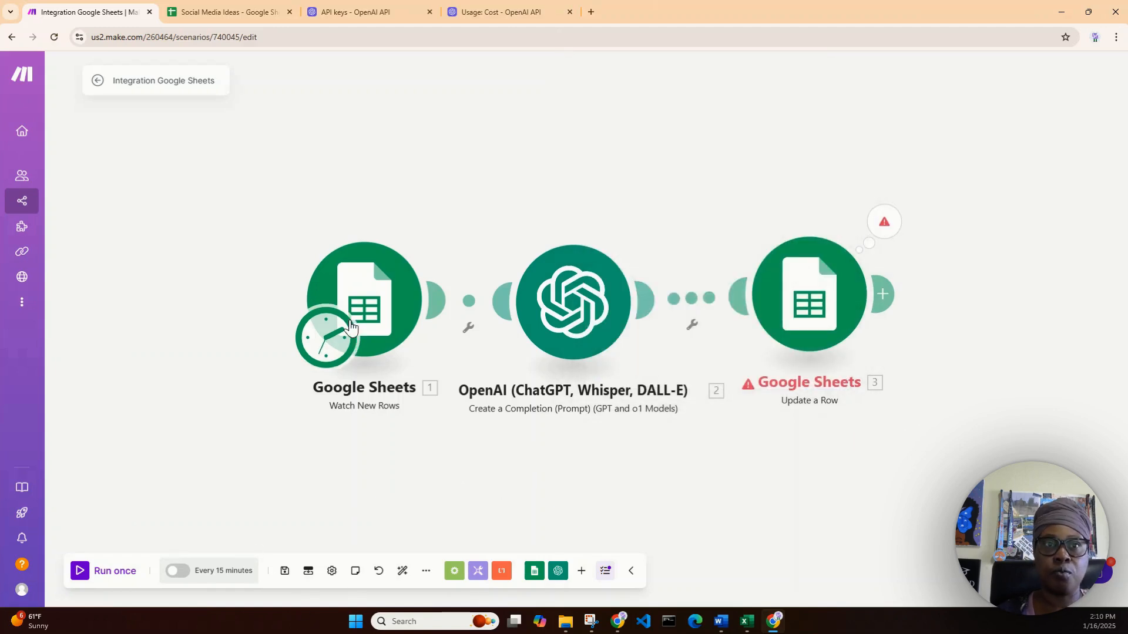
Set the Watch New Rows module to start manually from the estate planning row, and run the whole scenario once
right_click(374, 319)
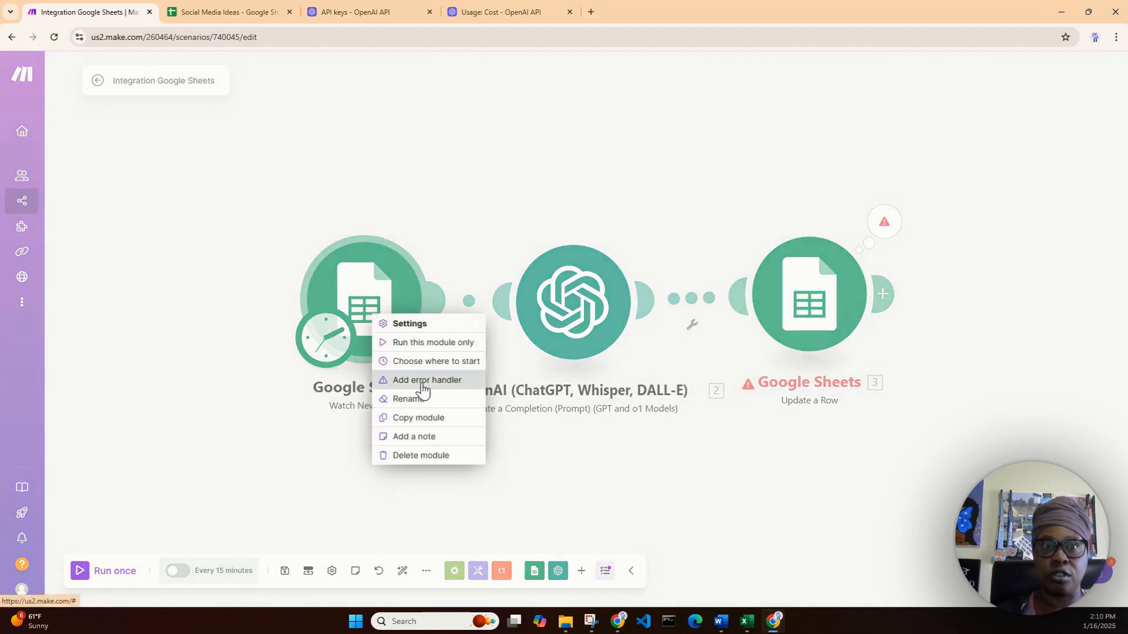
click(423, 361)
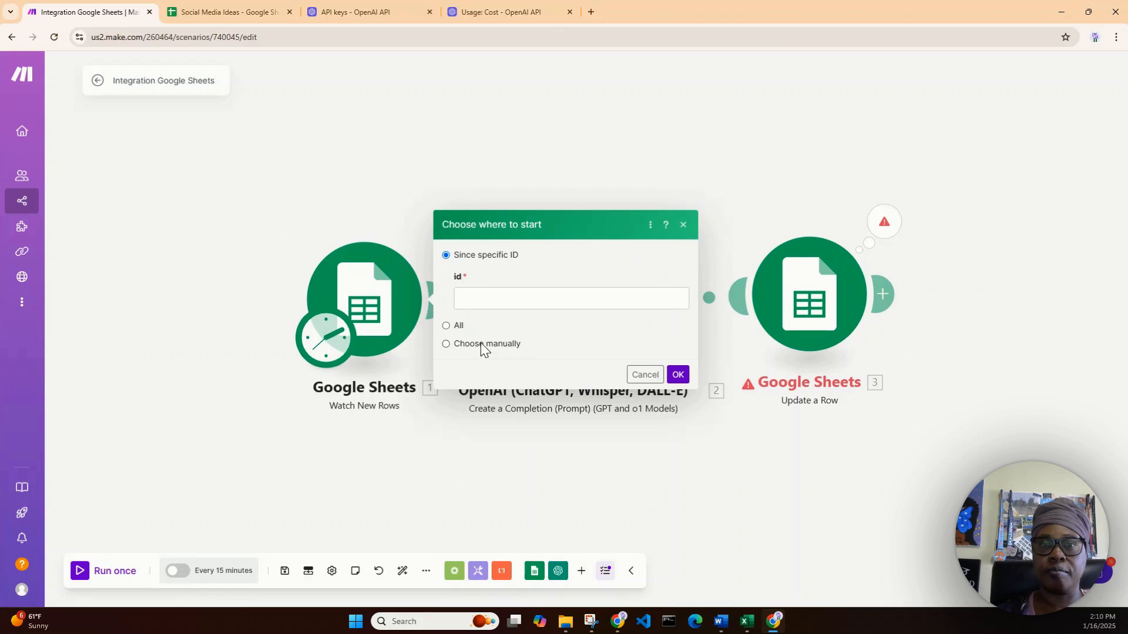
click(480, 346)
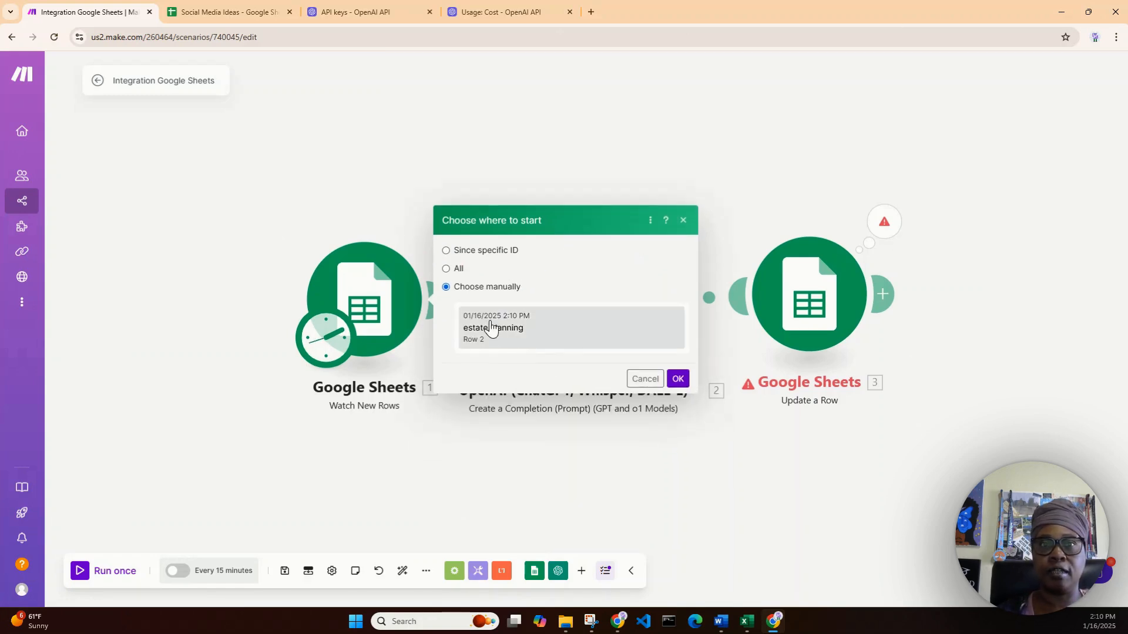
click(491, 329)
click(677, 379)
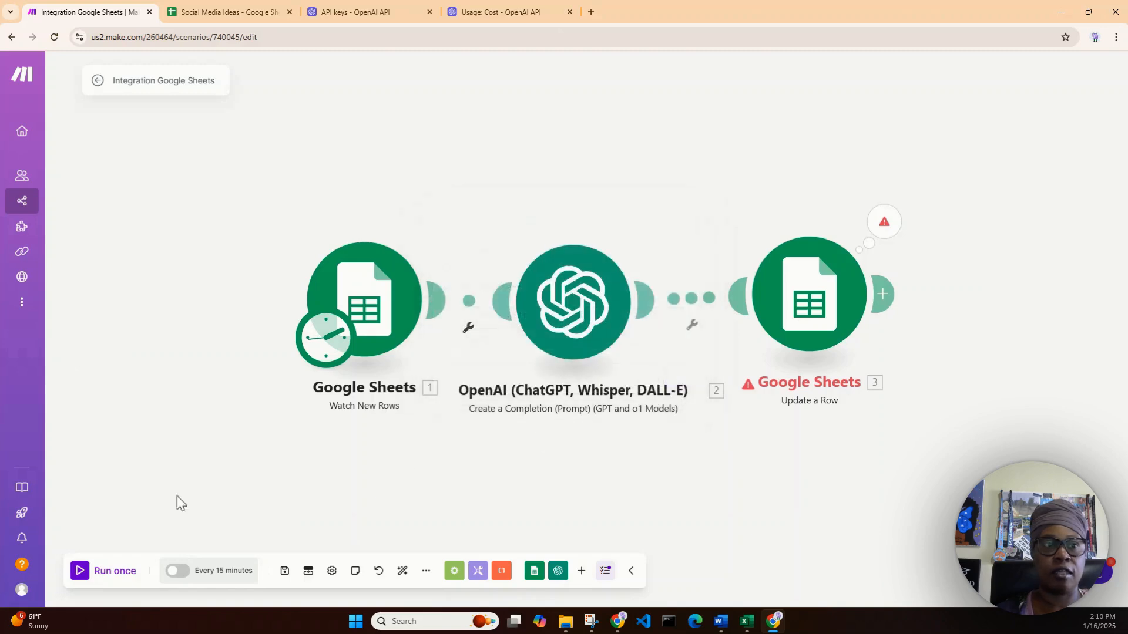
click(80, 571)
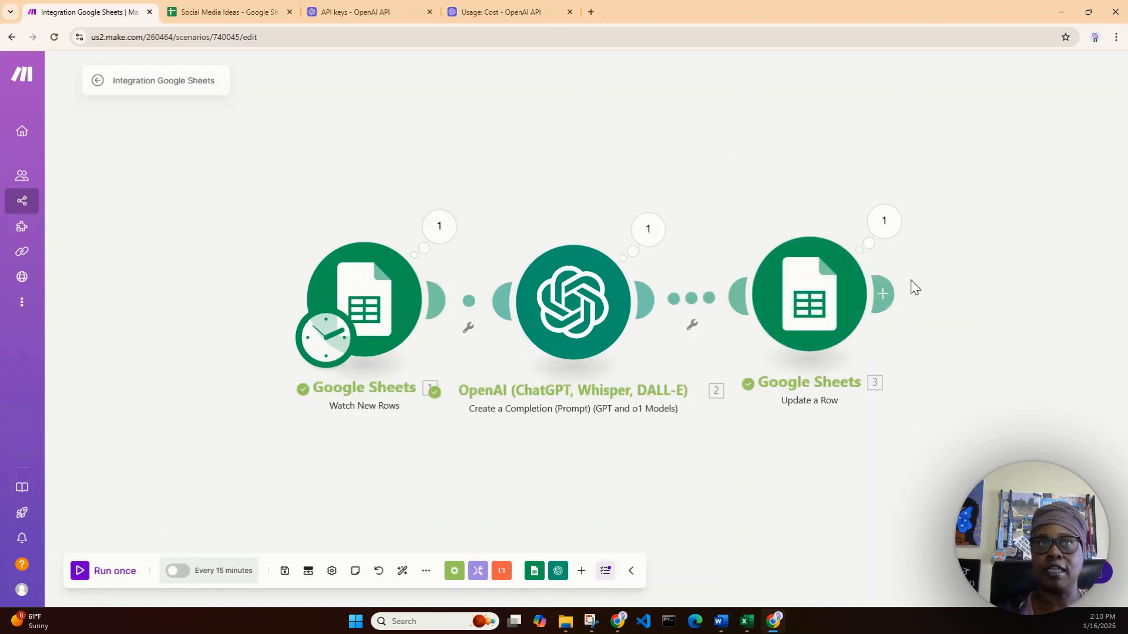
In the Social Media Ideas sheet, widen the Description column and wrap the text of cell B2
click(228, 12)
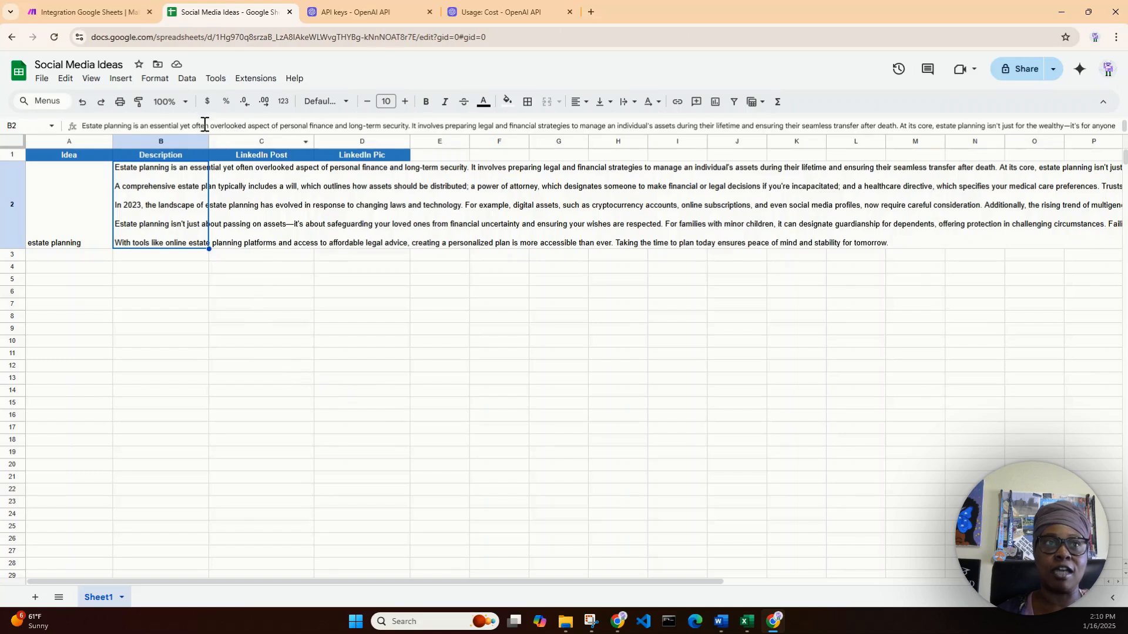
drag(208, 141, 292, 174)
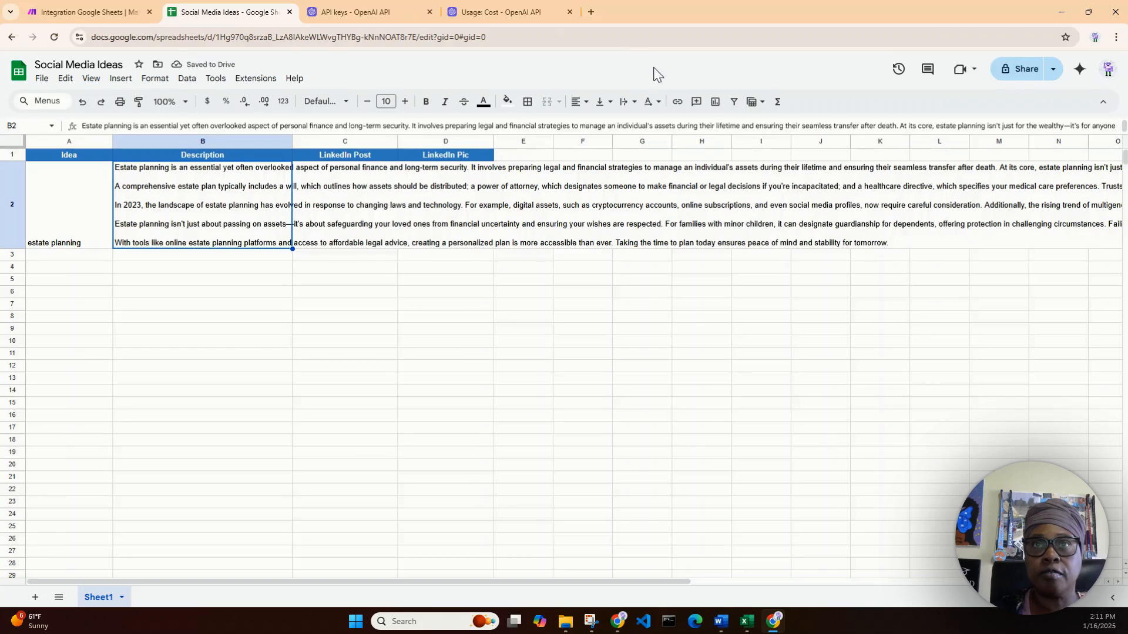
click(633, 108)
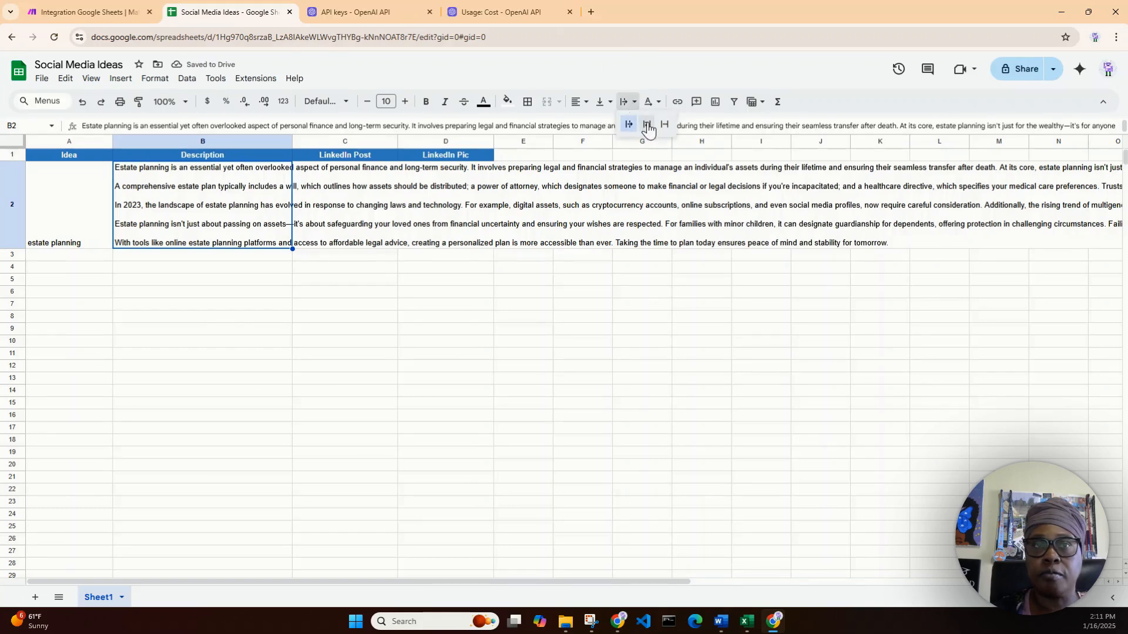
click(647, 126)
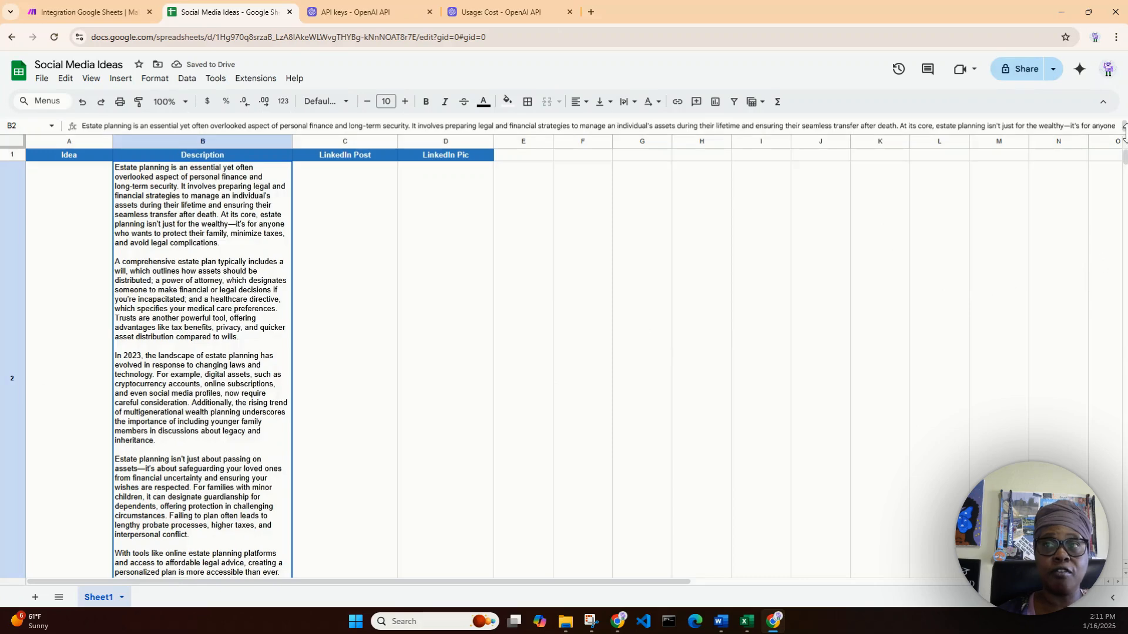
drag(1125, 159, 1125, 158)
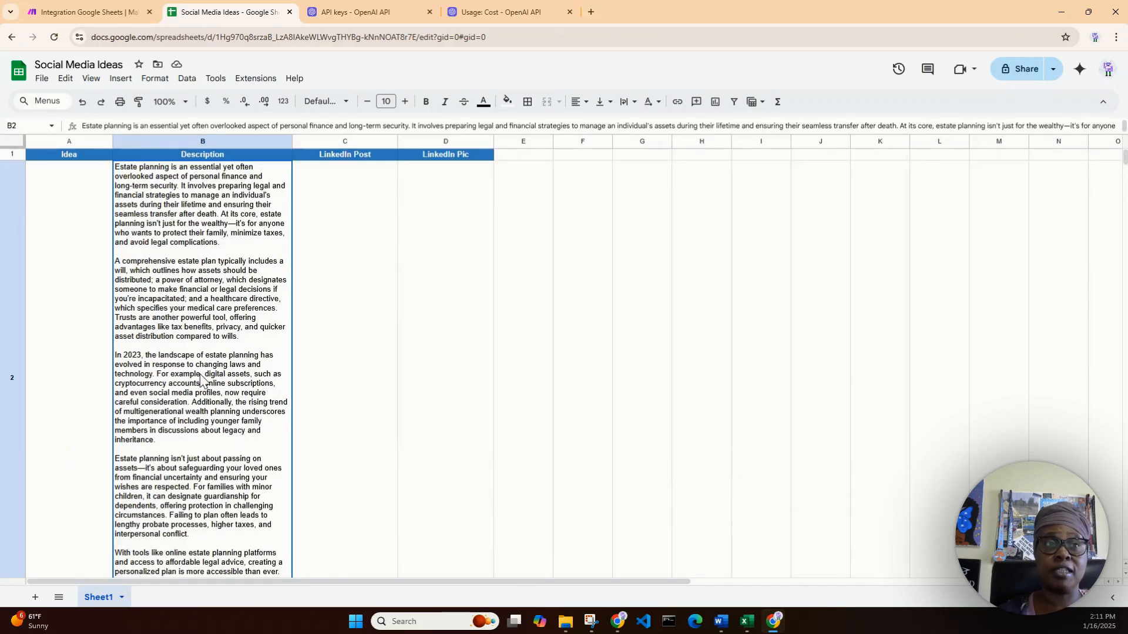
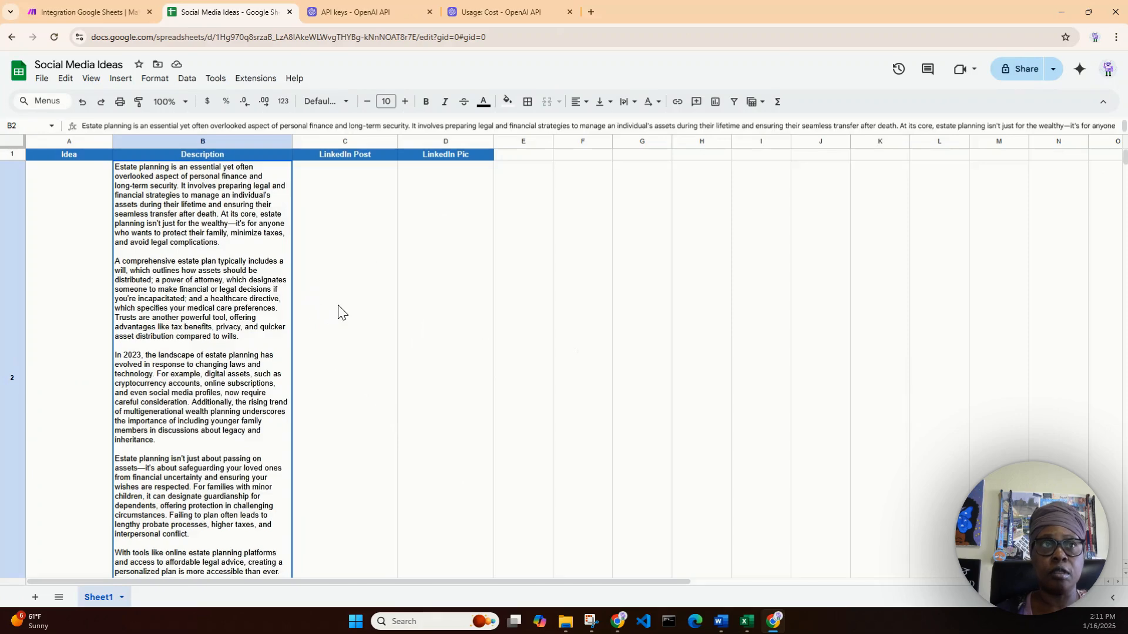
Return to the Make scenario and rearrange the three modules to free up space after Update a Row
click(89, 13)
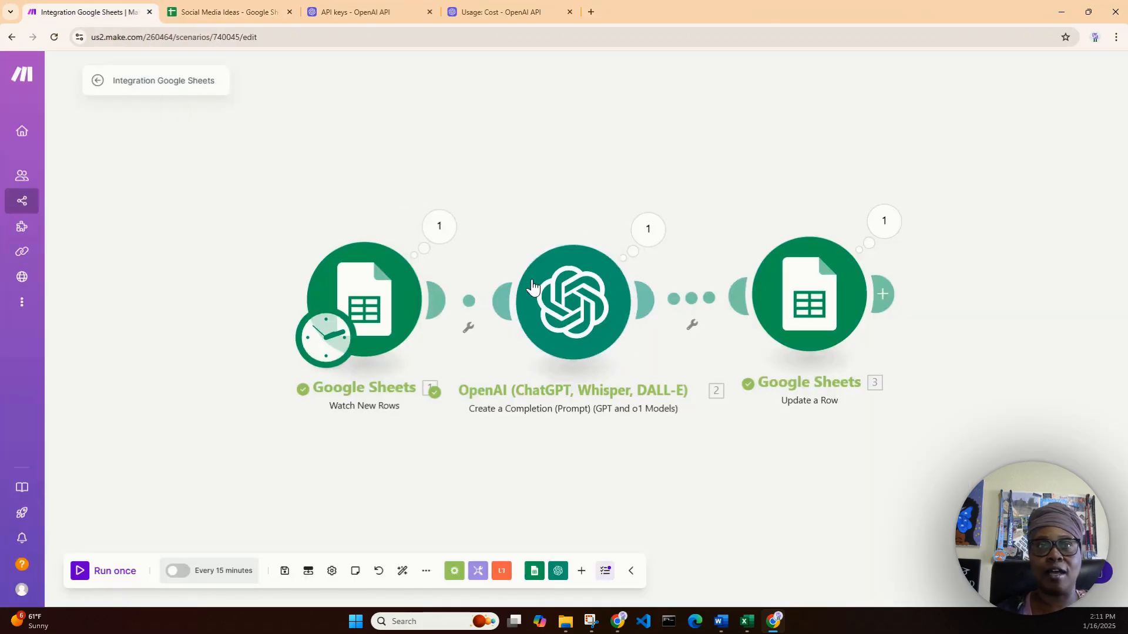
drag(379, 308, 260, 316)
drag(769, 320, 437, 303)
drag(716, 333, 668, 346)
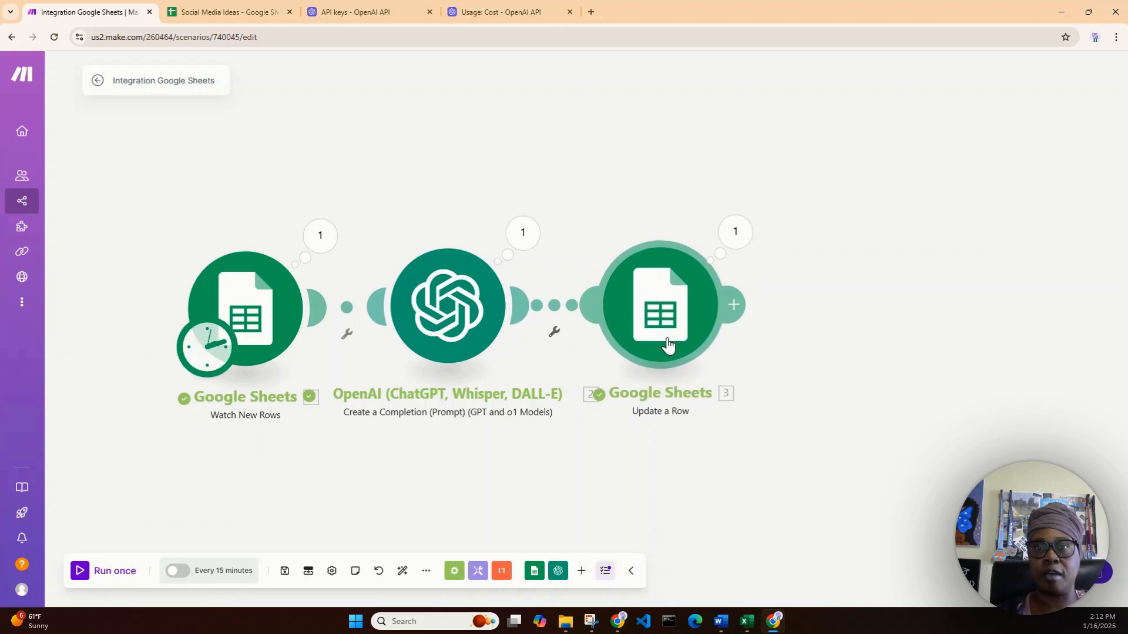
Add an OpenAI Create a Completion module after Update a Row and set its model to chatgpt-4o-latest (system)
click(741, 308)
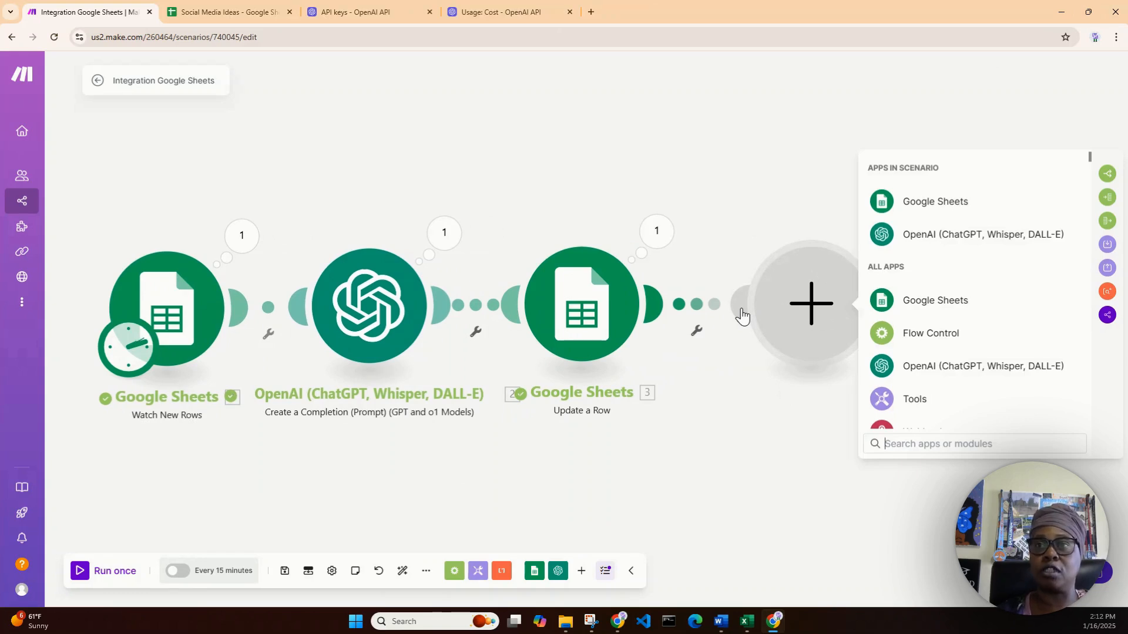
click(916, 373)
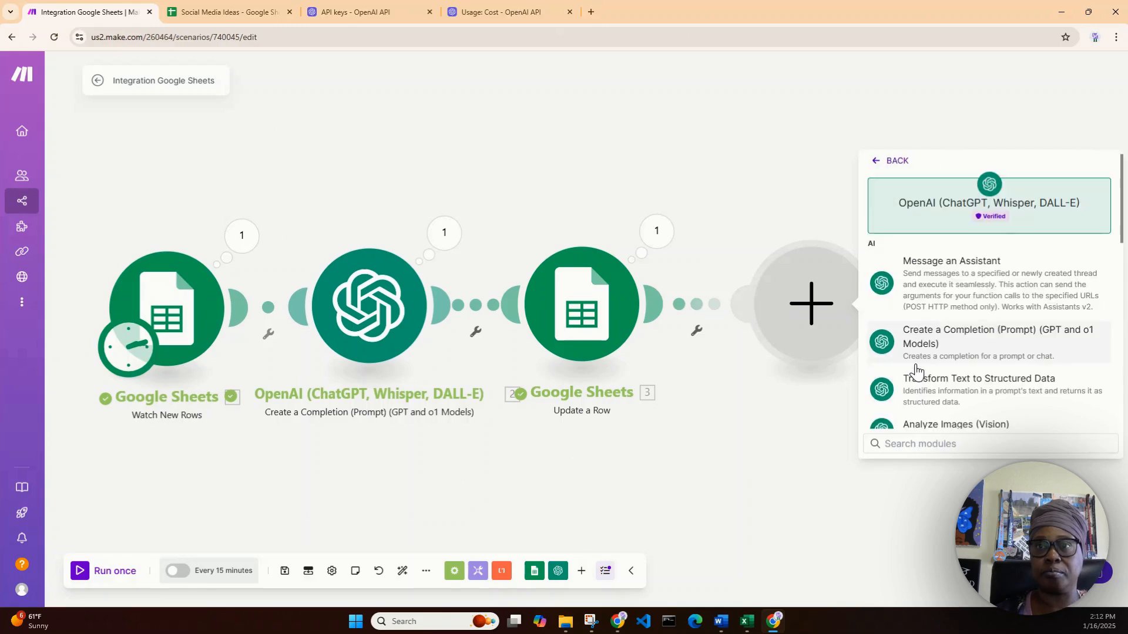
click(942, 345)
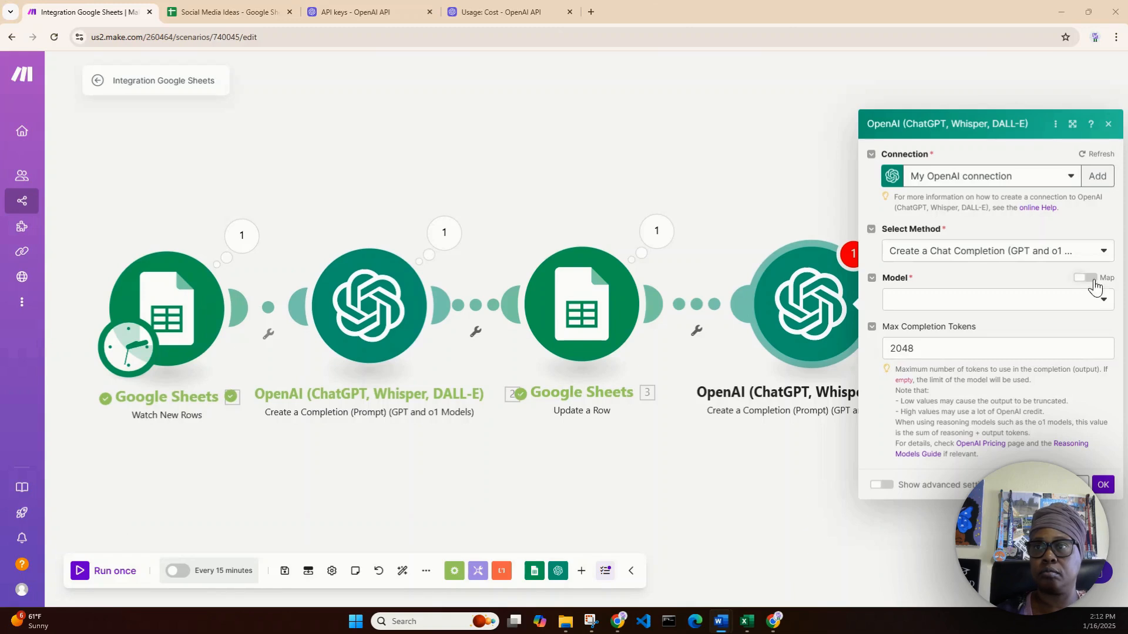
click(1103, 301)
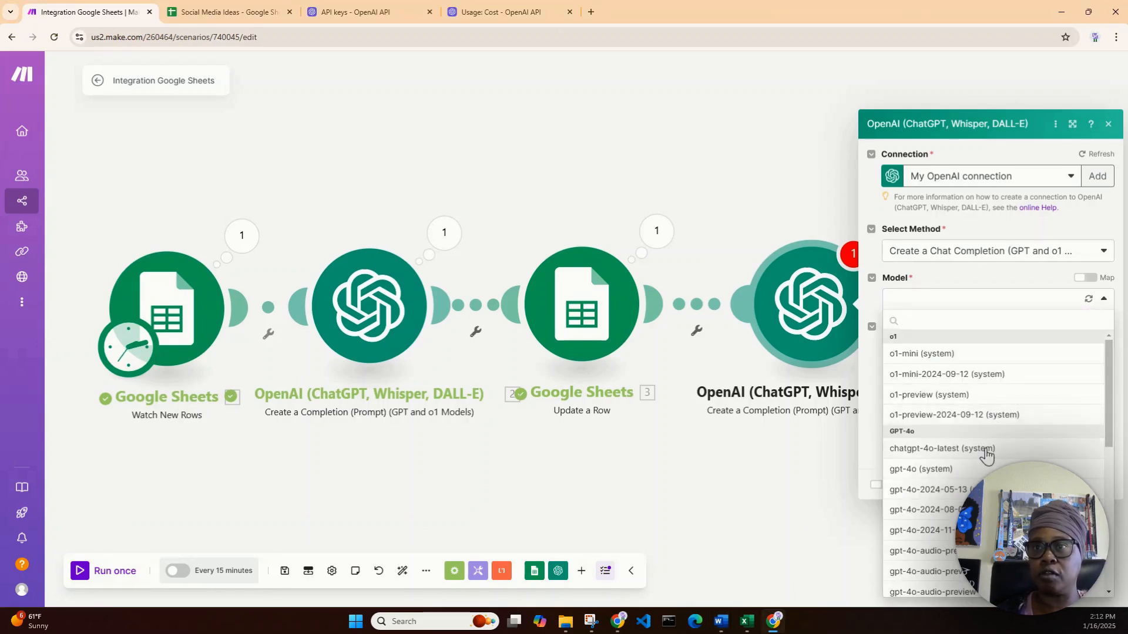
click(985, 448)
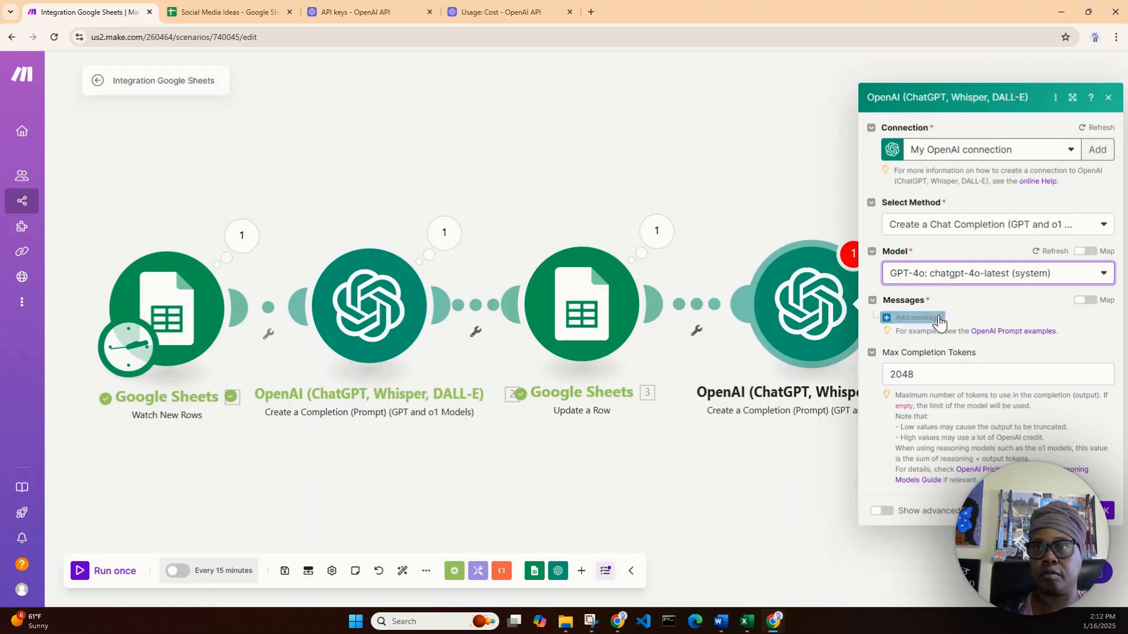
Add a Developer / System message containing the copied social media manager prompt for writing a professional LinkedIn post
click(918, 317)
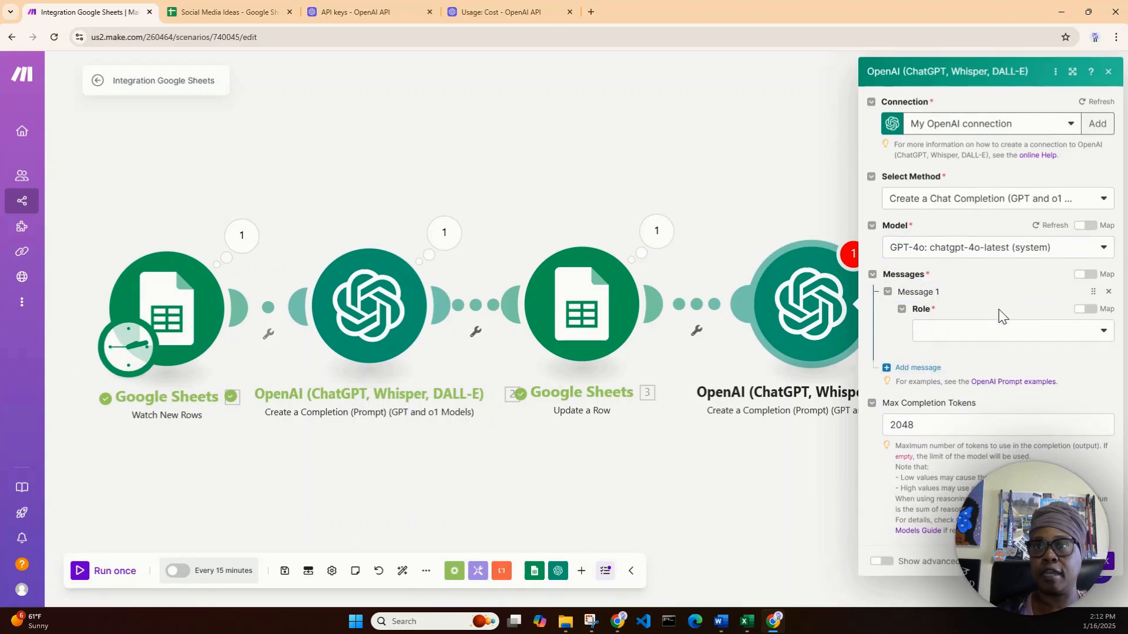
click(1104, 332)
click(1002, 352)
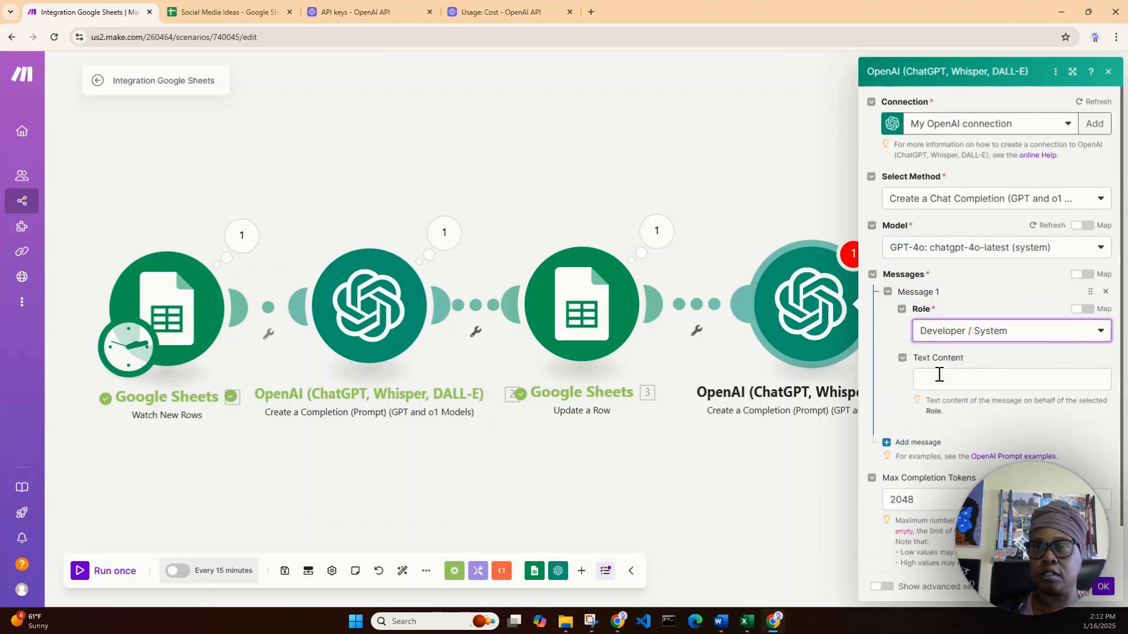
click(940, 381)
right_click(939, 380)
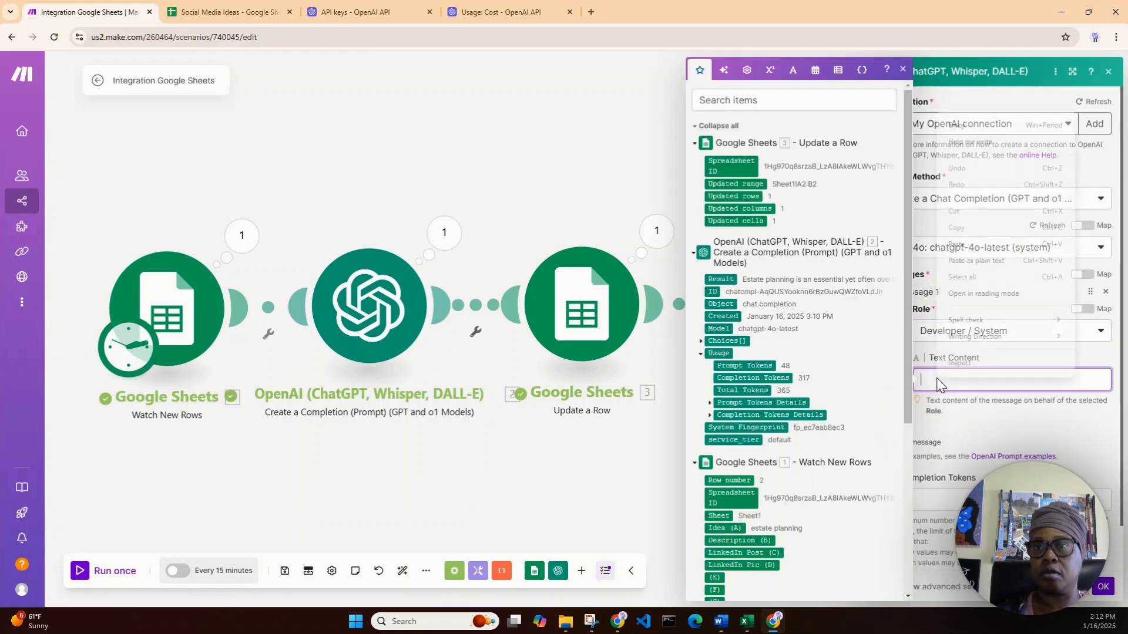
click(978, 246)
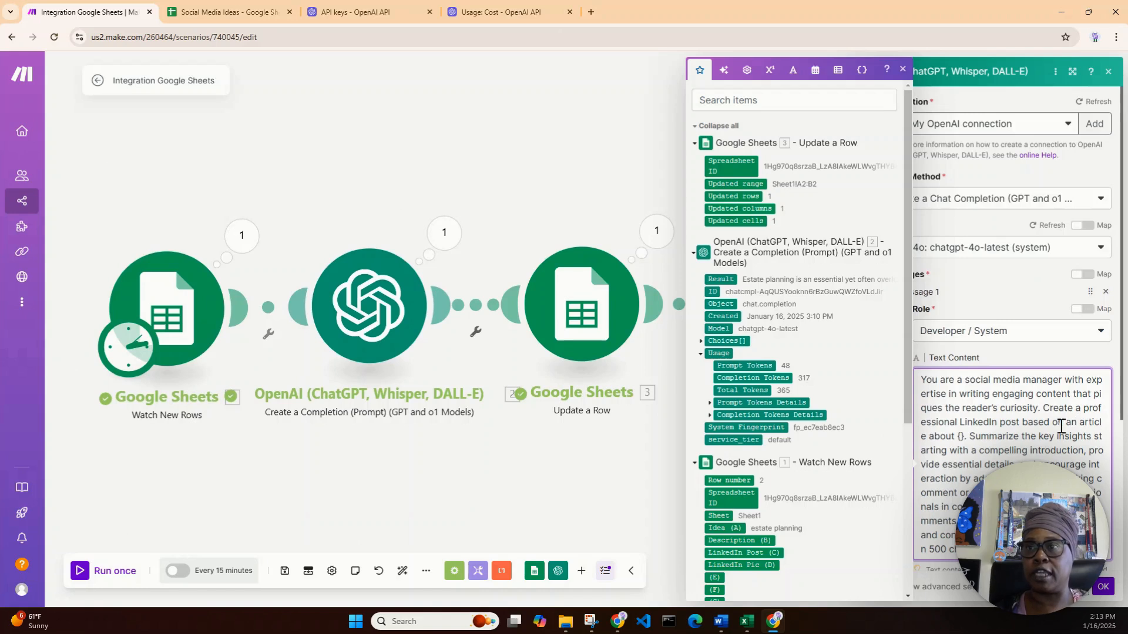
Replace "an article" with "information" in the LinkedIn post prompt
drag(1070, 423, 931, 438)
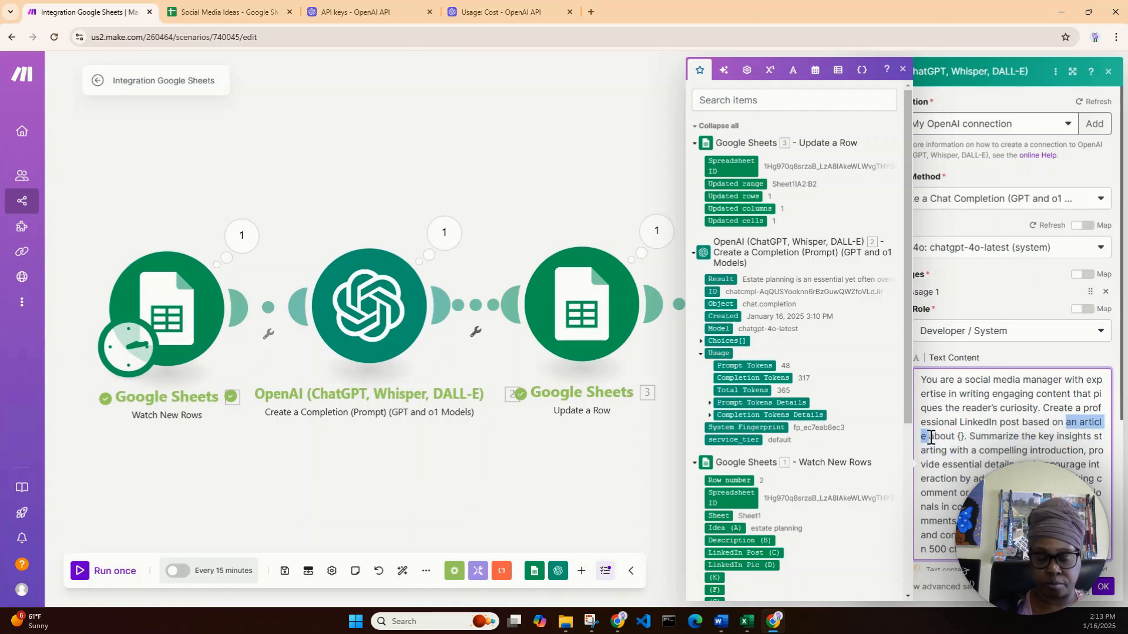
text(informa)
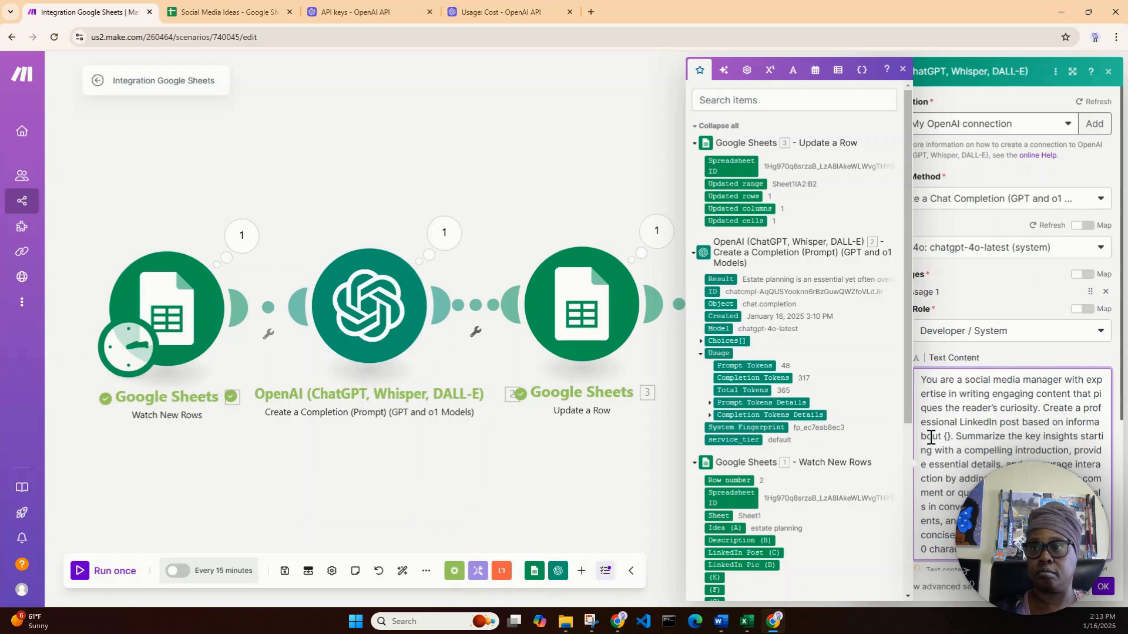
text(tion a)
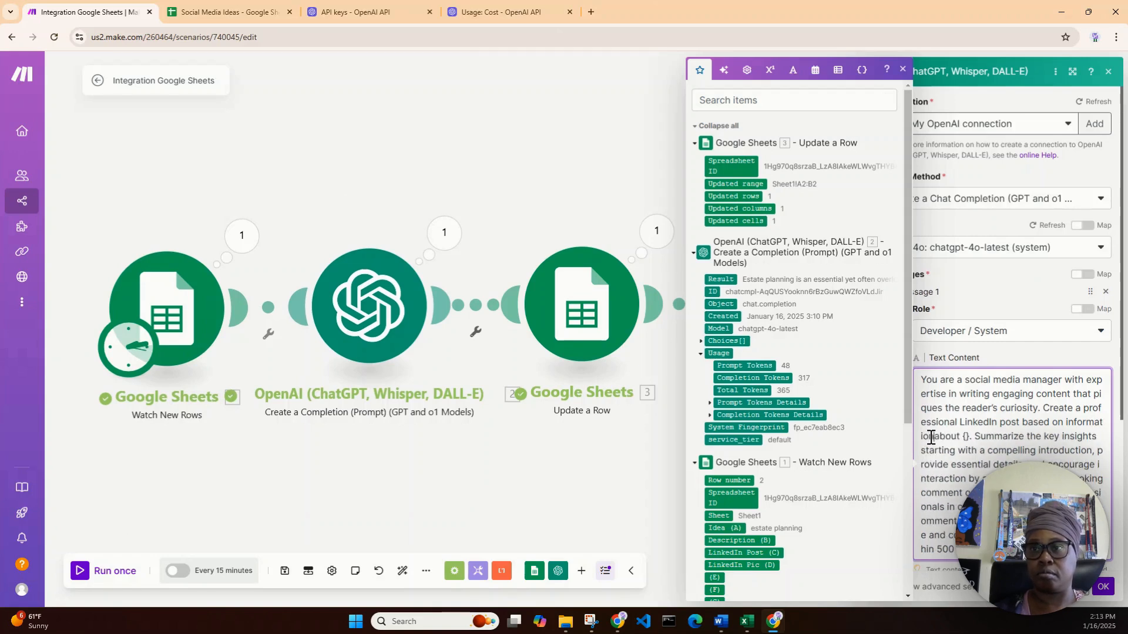
Replace the prompt's {} placeholder with the first OpenAI module's Choices[]: Message.Content and save the new module
double_click(968, 436)
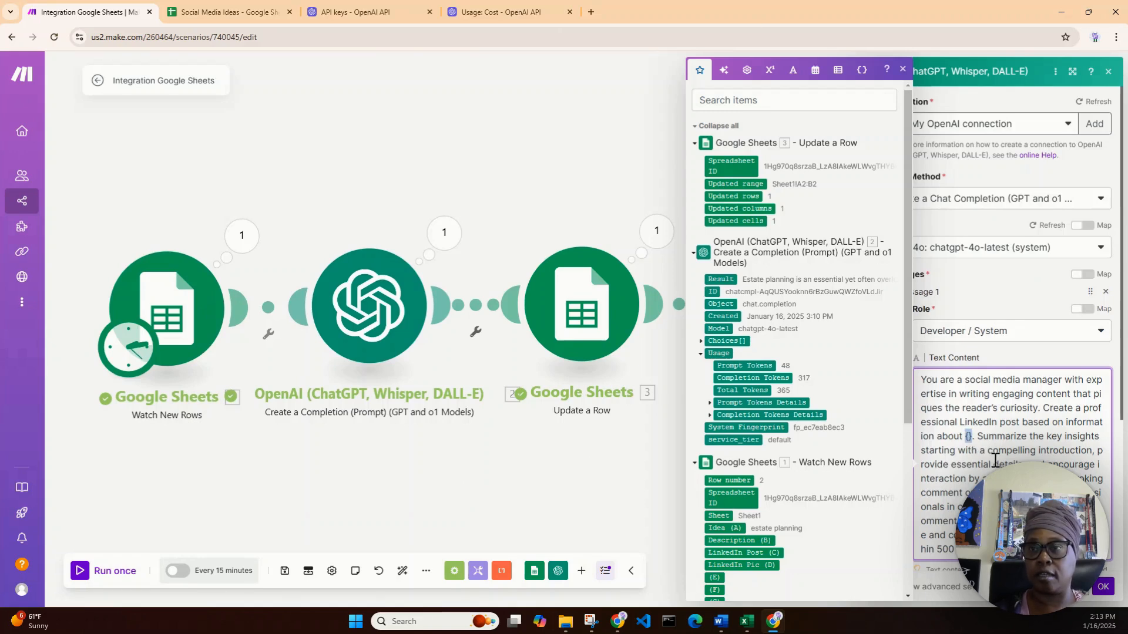
key(BackSpace)
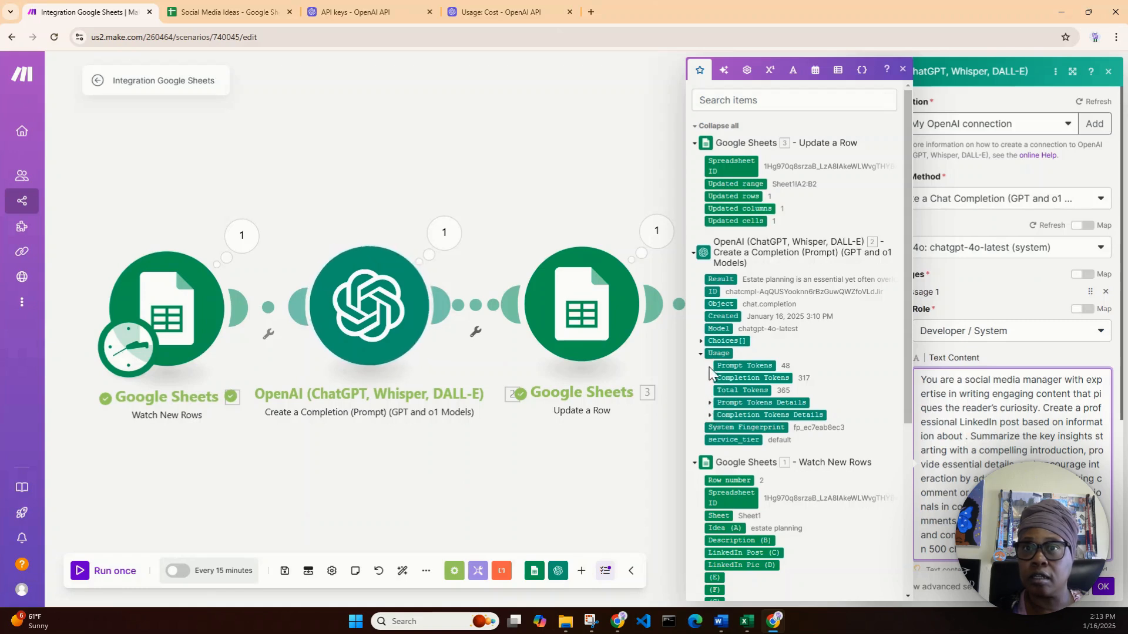
click(702, 342)
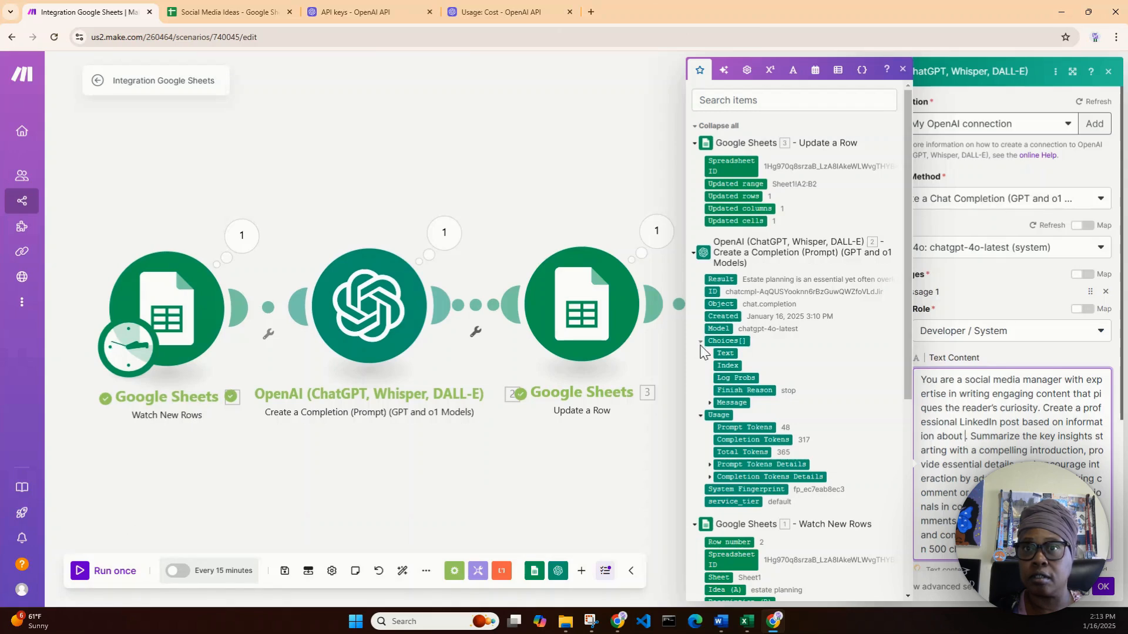
click(709, 402)
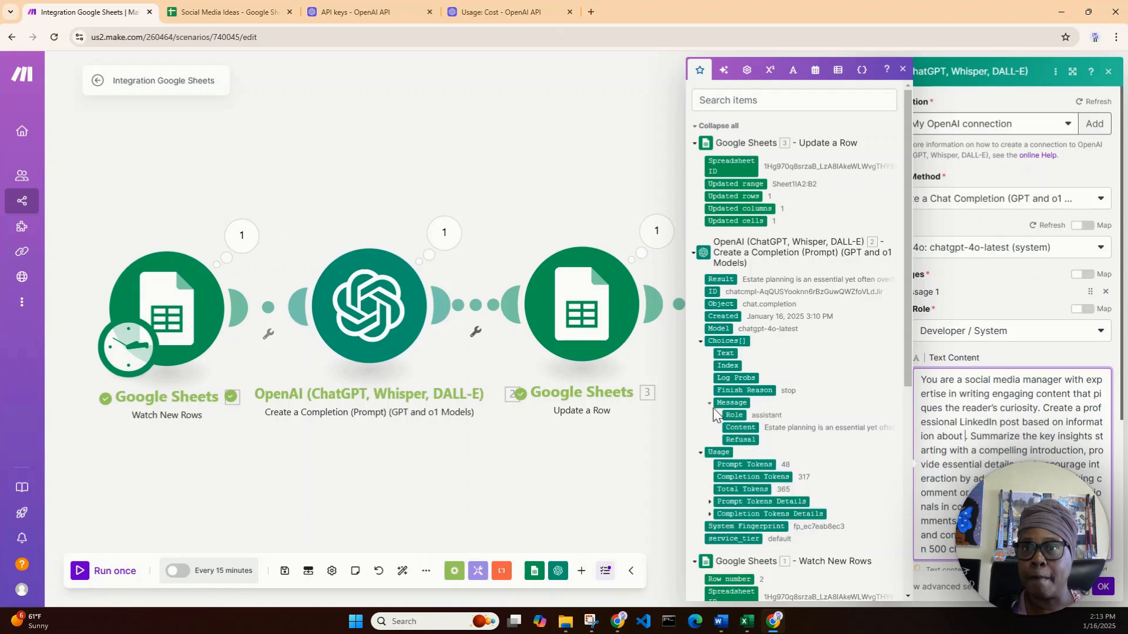
drag(752, 437, 975, 437)
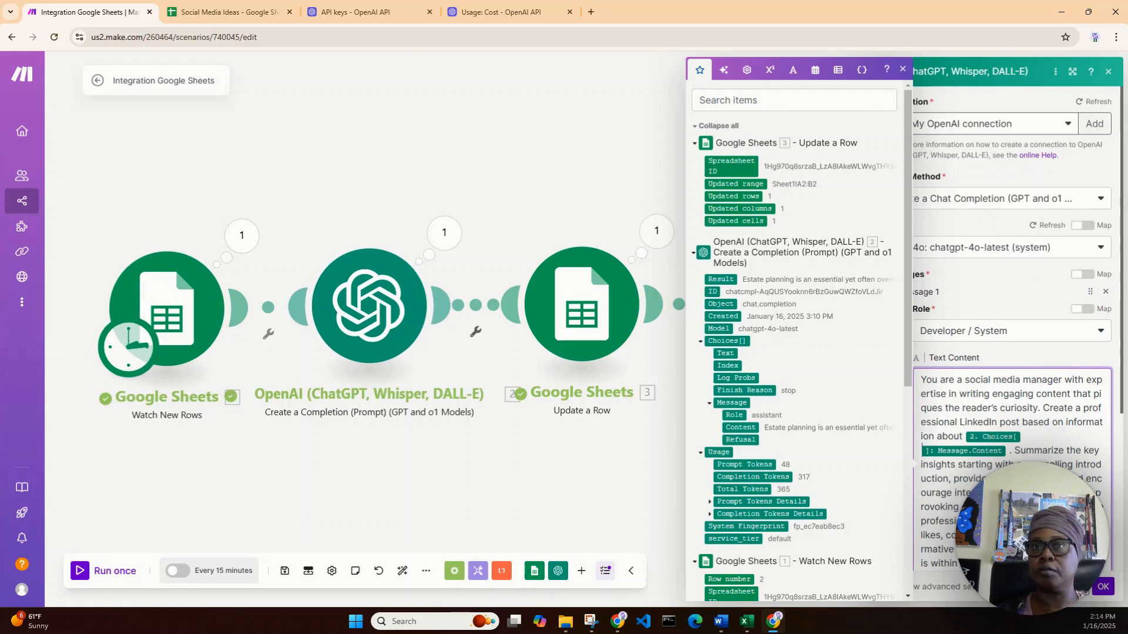
click(1104, 589)
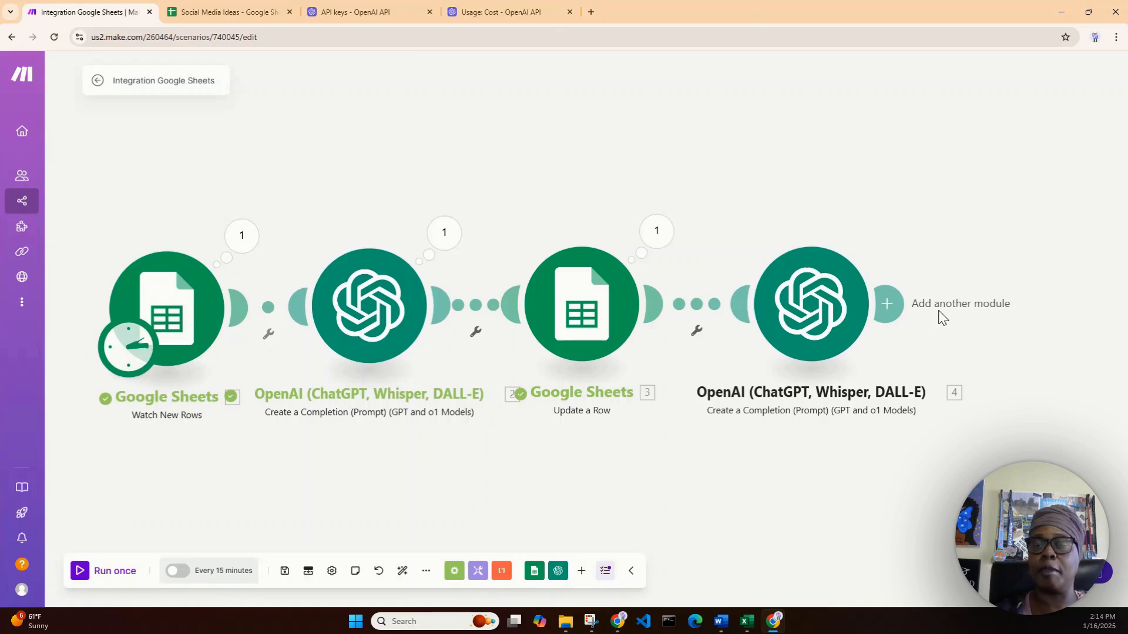
click(887, 304)
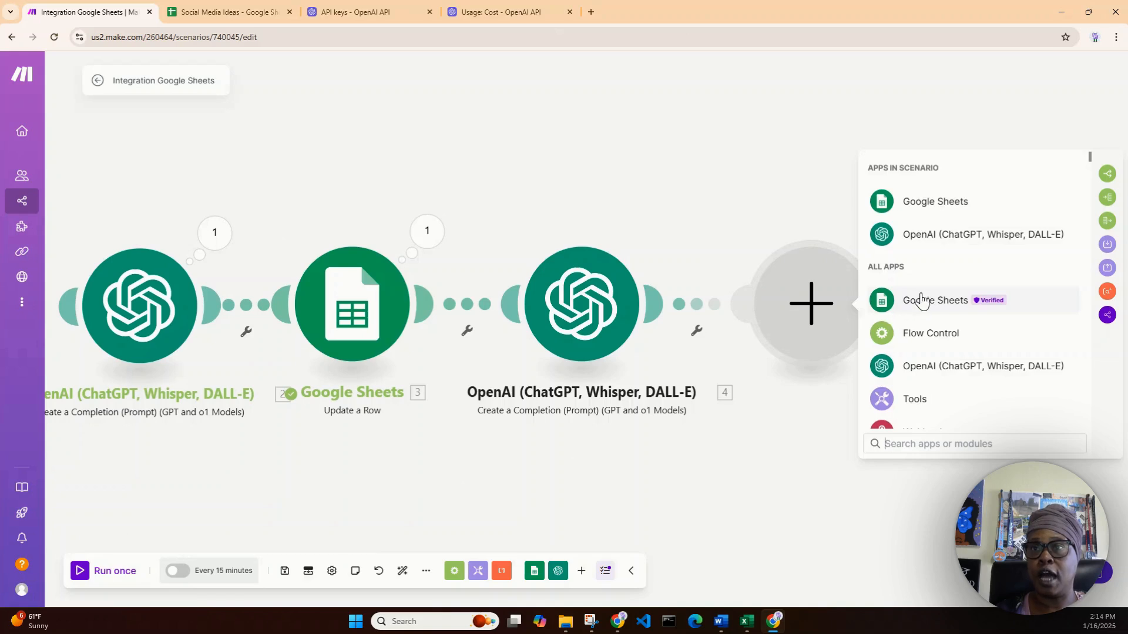
click(995, 236)
scroll(989, 347, down, 10)
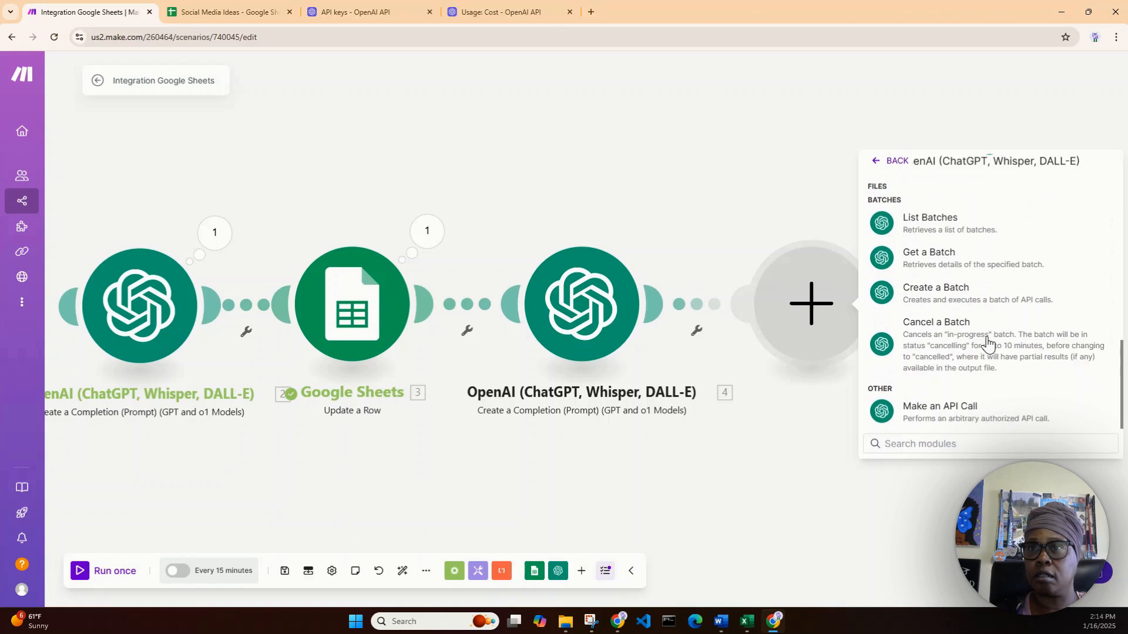
scroll(986, 345, up, 5)
click(828, 380)
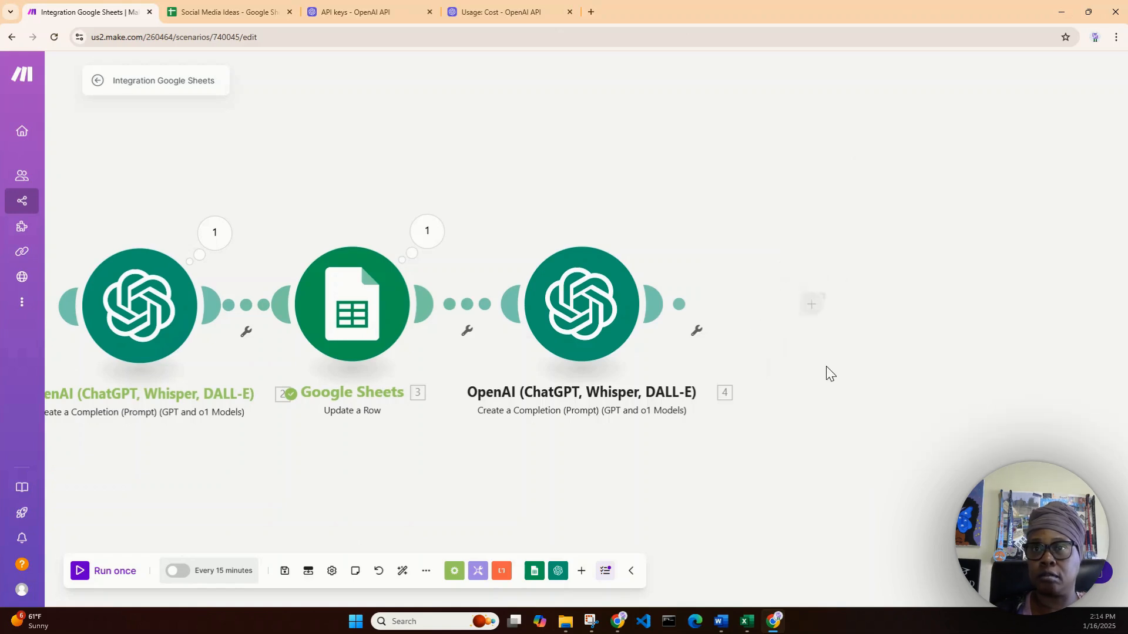
Add an OpenAI Generate an Image module after the second Create a Completion module and set its model to Dall-E 3
click(658, 304)
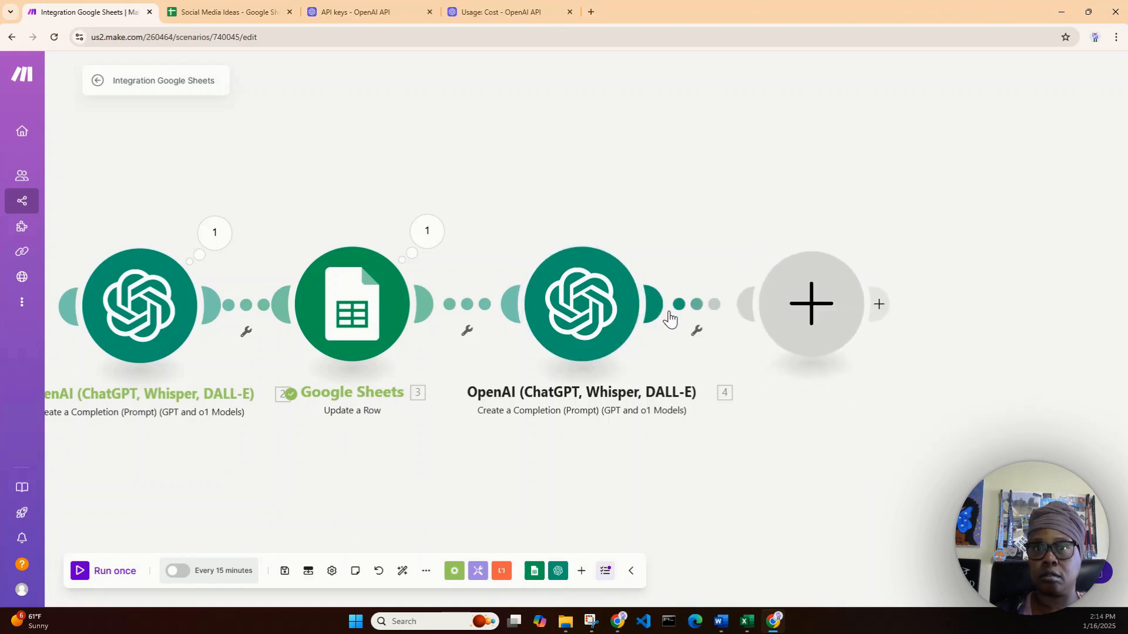
text(dalle)
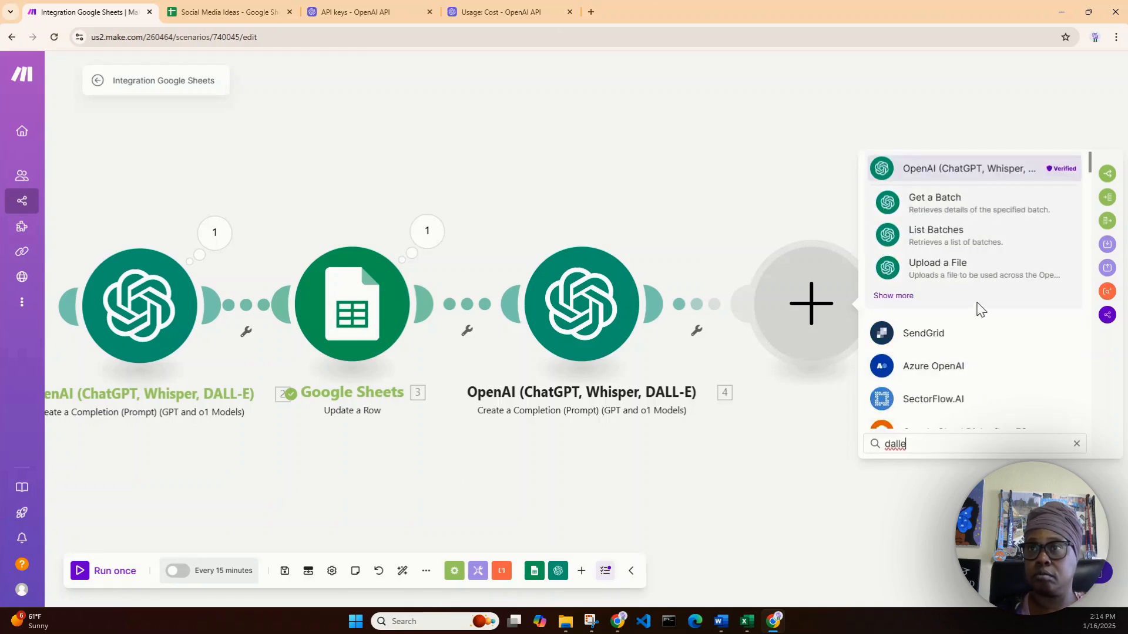
click(994, 175)
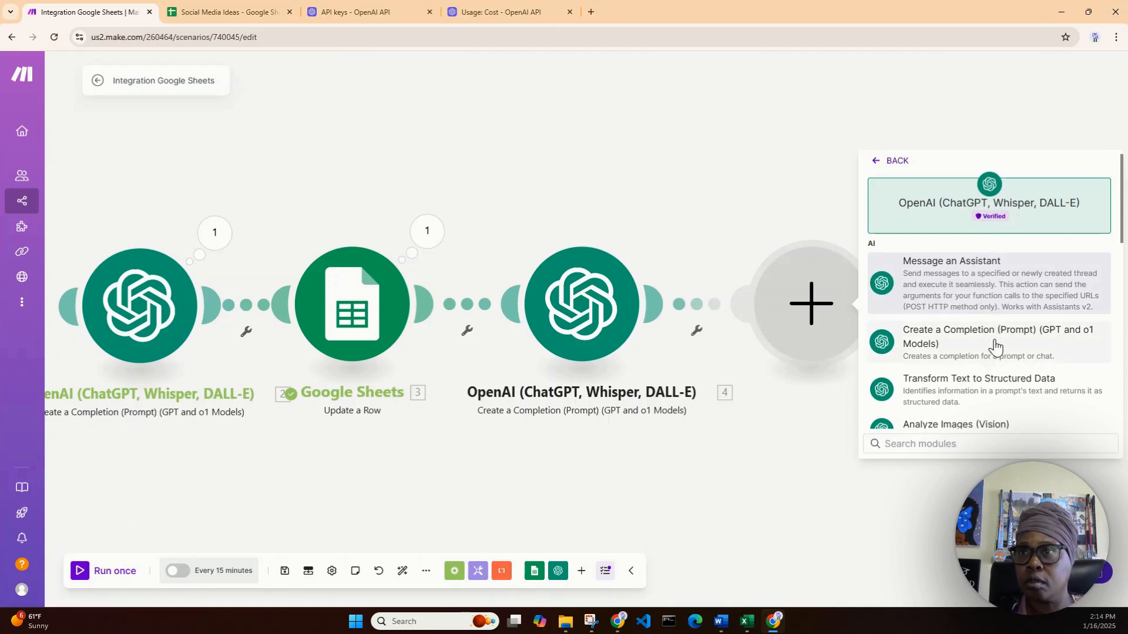
scroll(993, 338, down, 1)
scroll(993, 346, down, 1)
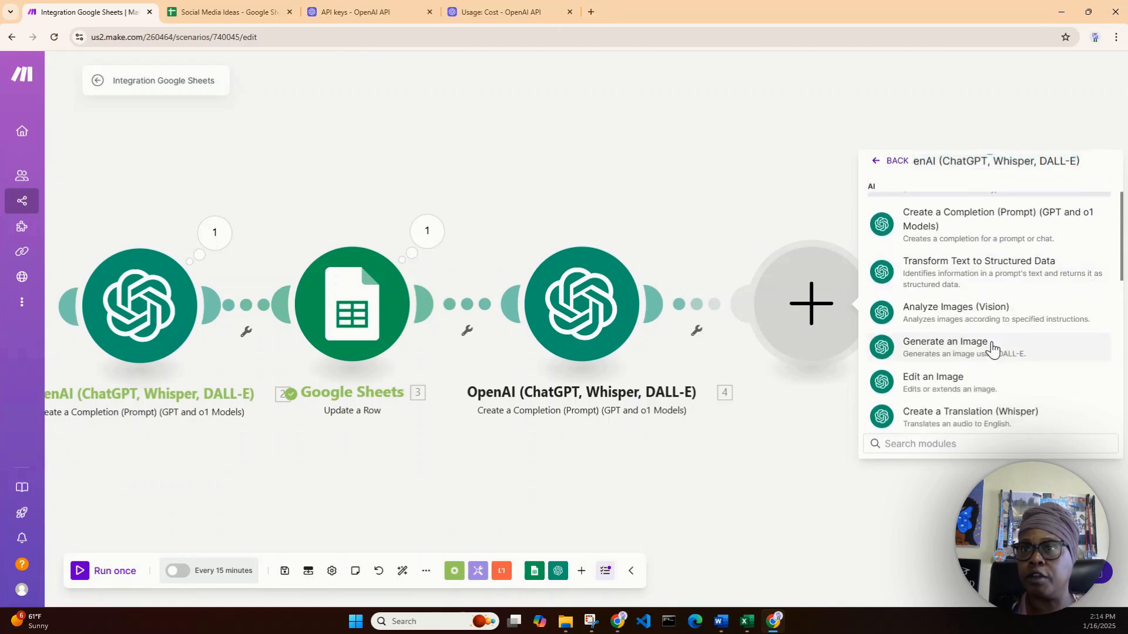
click(994, 346)
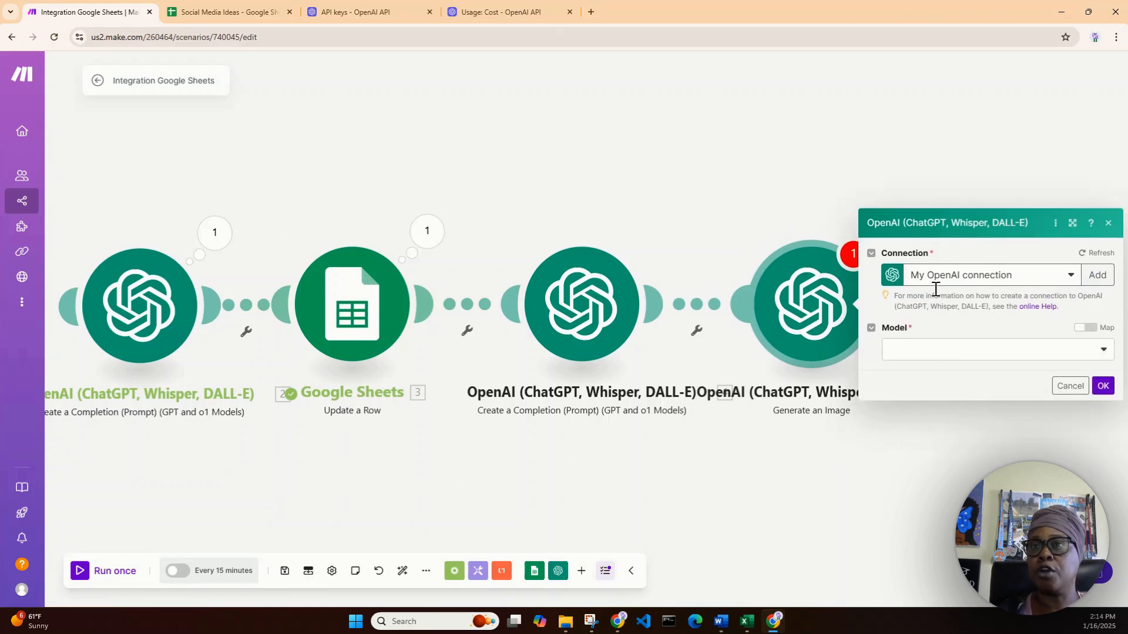
click(961, 357)
click(916, 369)
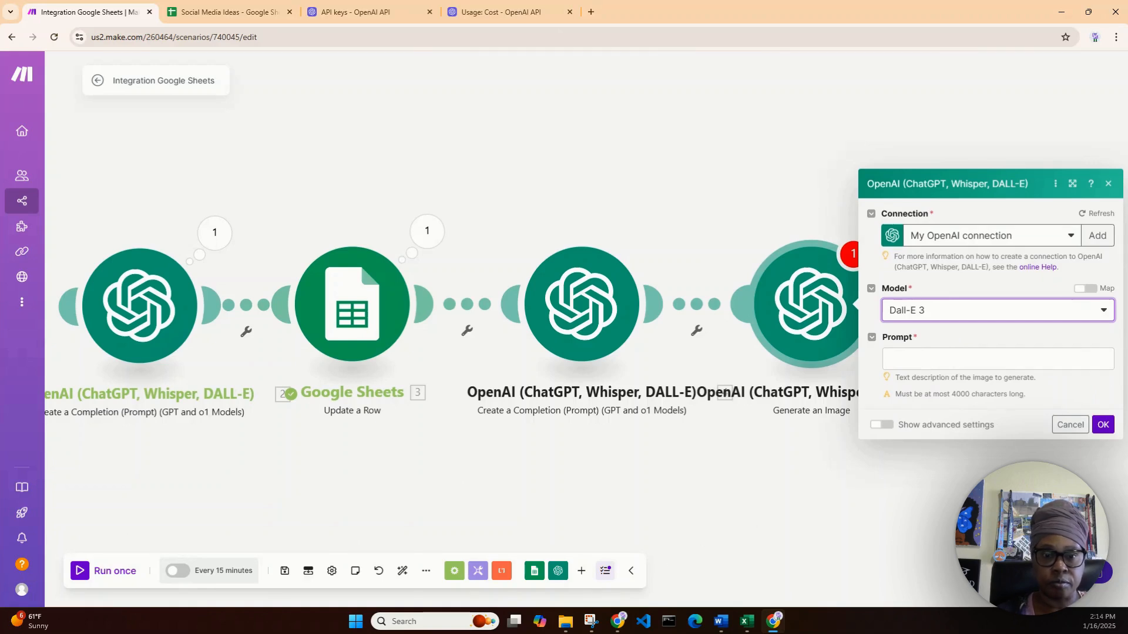
Fill the image module's prompt with the copied photorealistic image prompt containing the {} placeholder, without a trailing blank line, and save the module
key(alt+Tab)
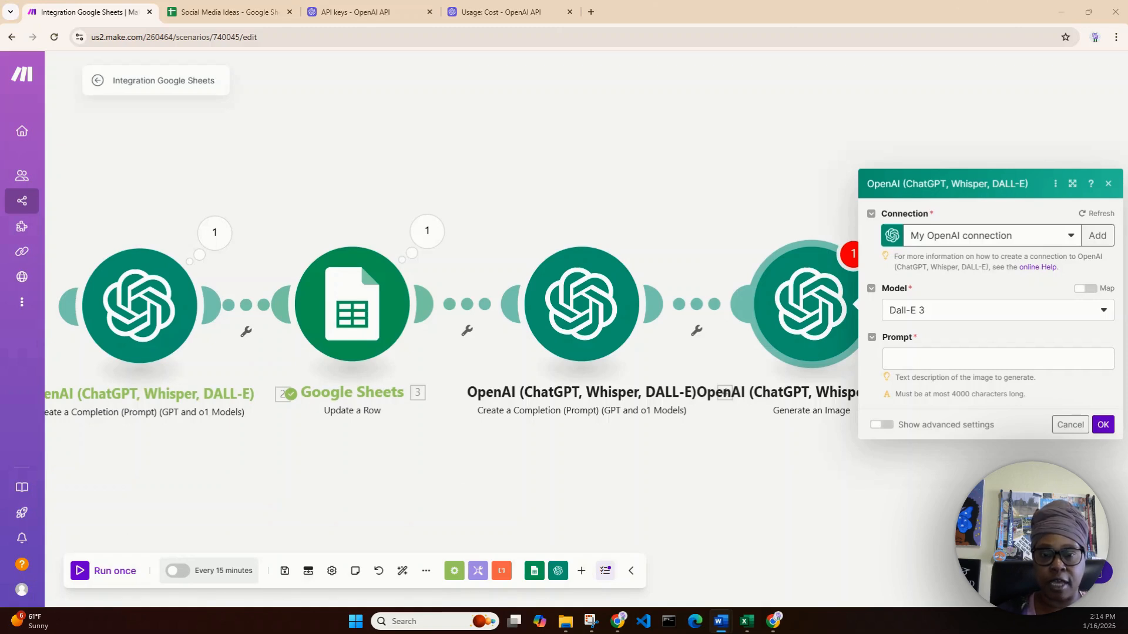
right_click(914, 356)
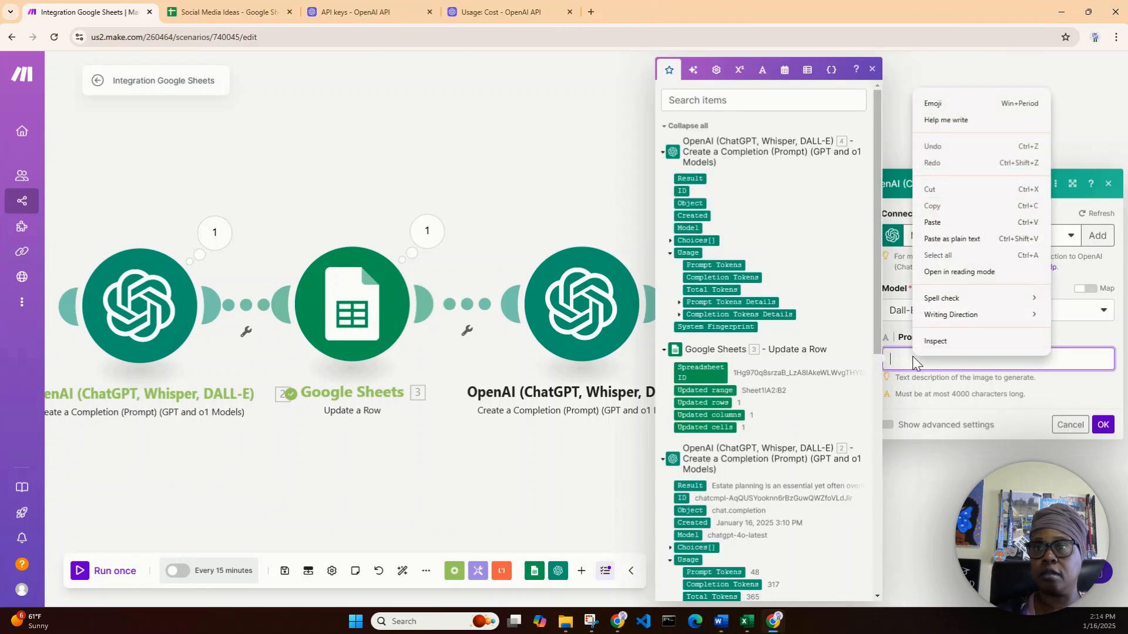
click(962, 224)
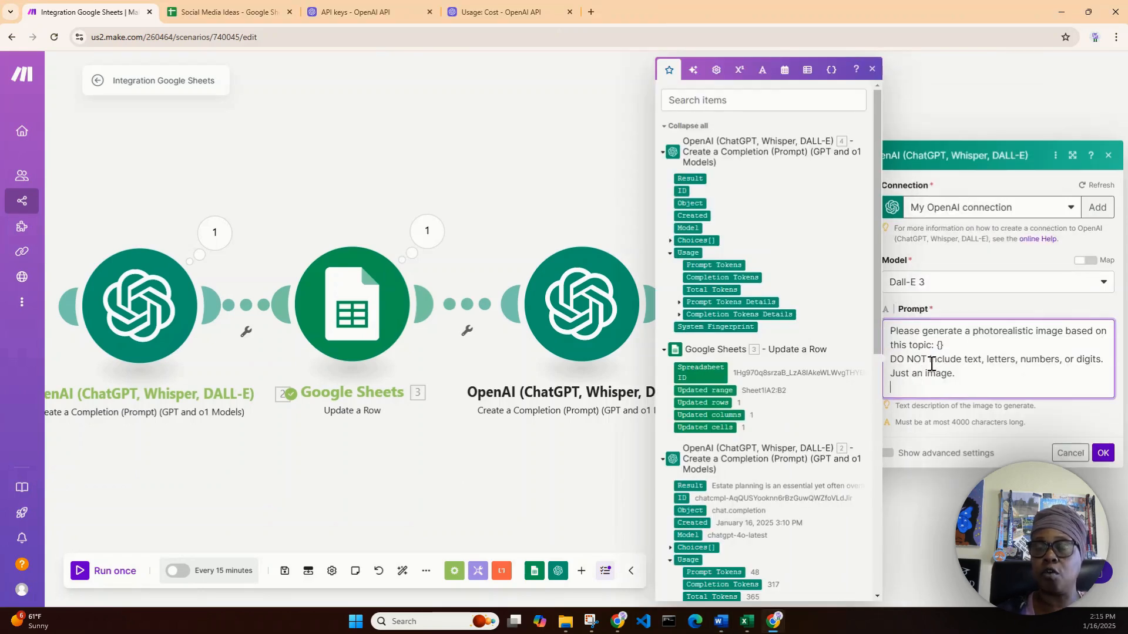
key(BackSpace)
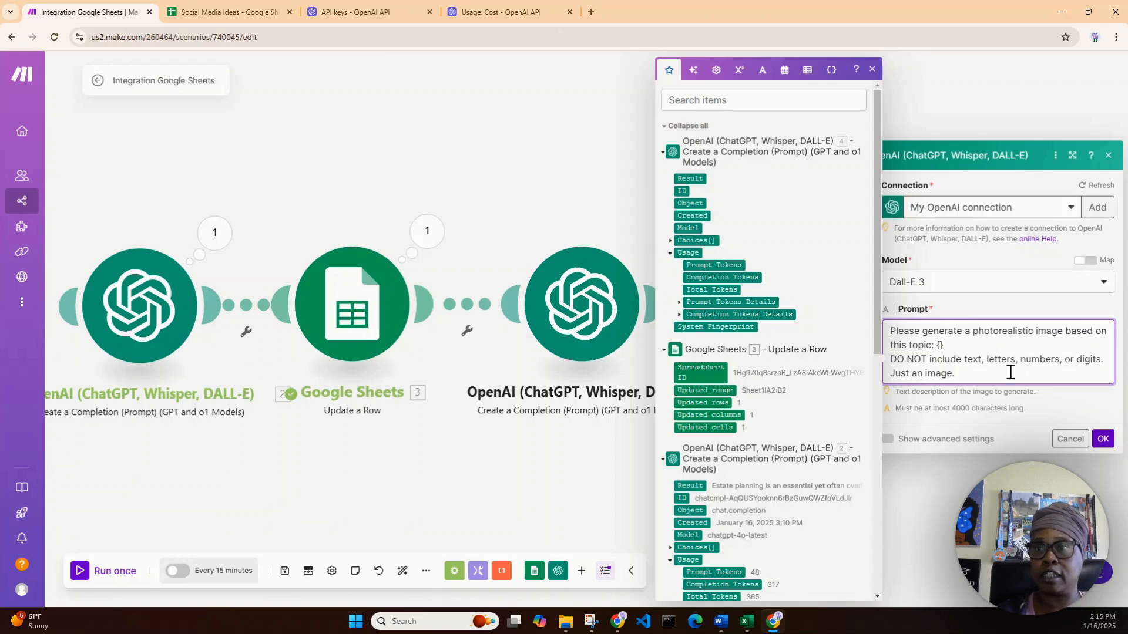
click(1103, 440)
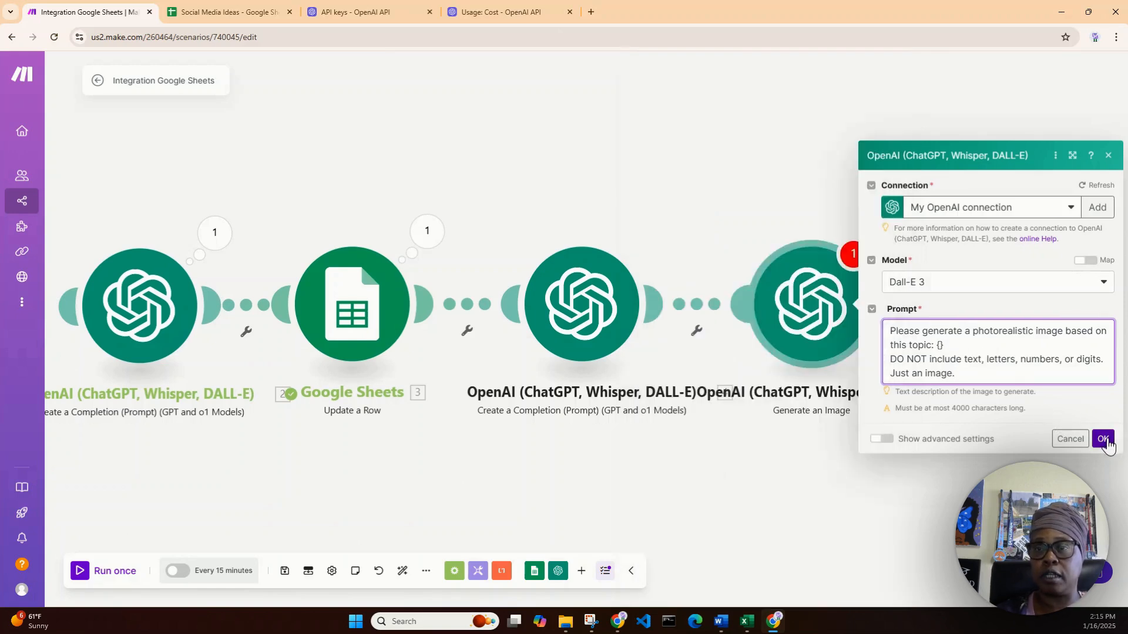
Run only the second OpenAI Create a Completion module and inspect the LinkedIn post in its output bundle
right_click(578, 308)
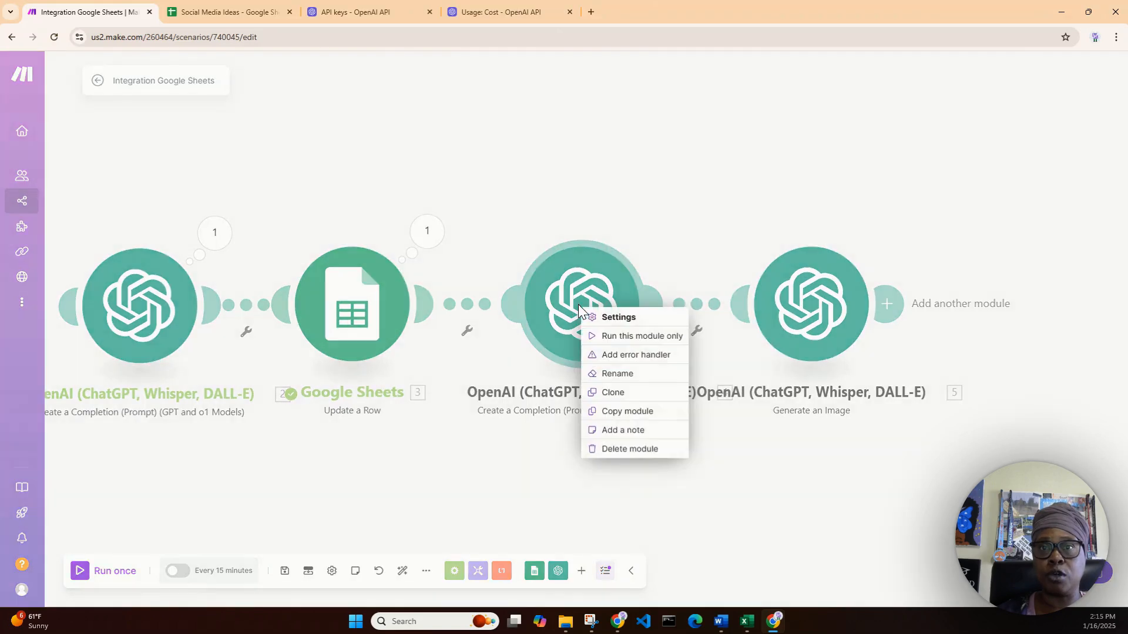
click(627, 337)
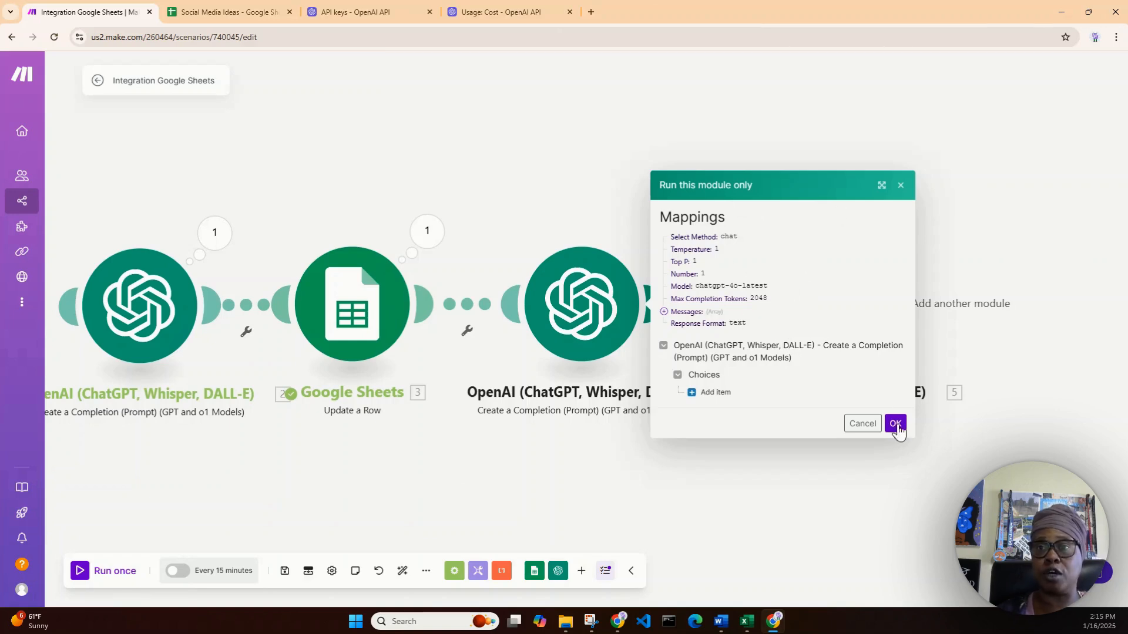
click(895, 424)
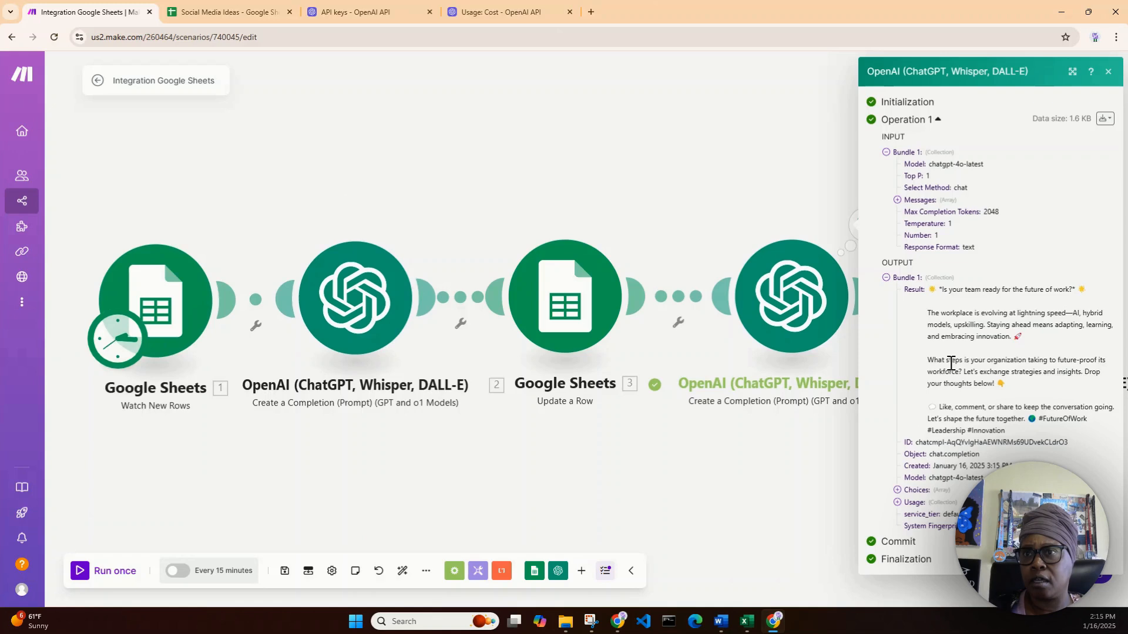
click(803, 435)
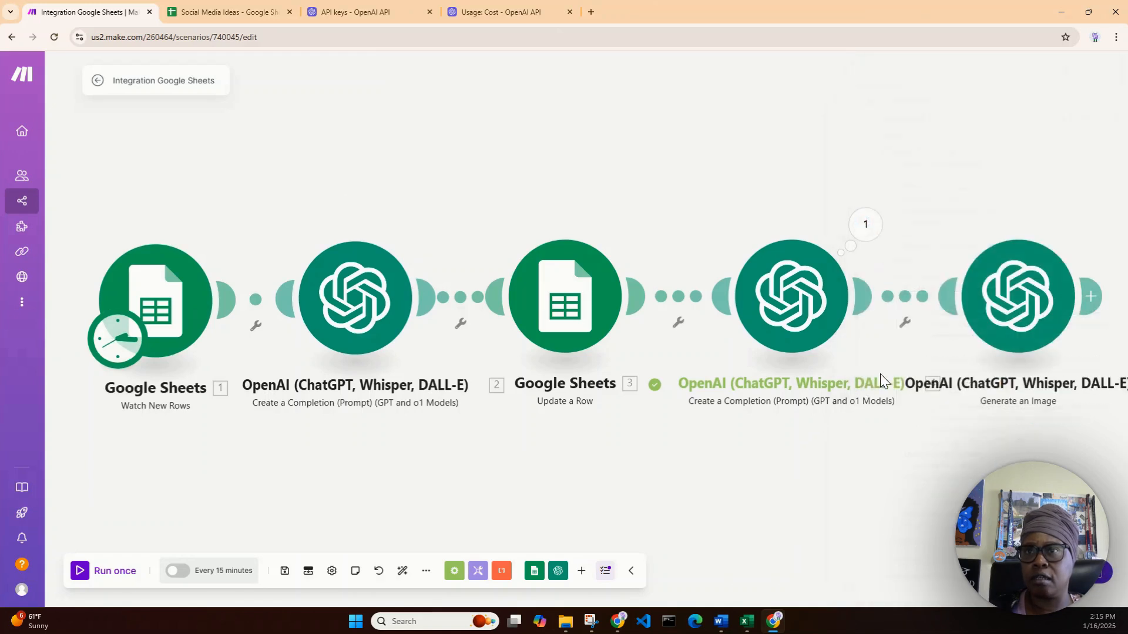
click(792, 302)
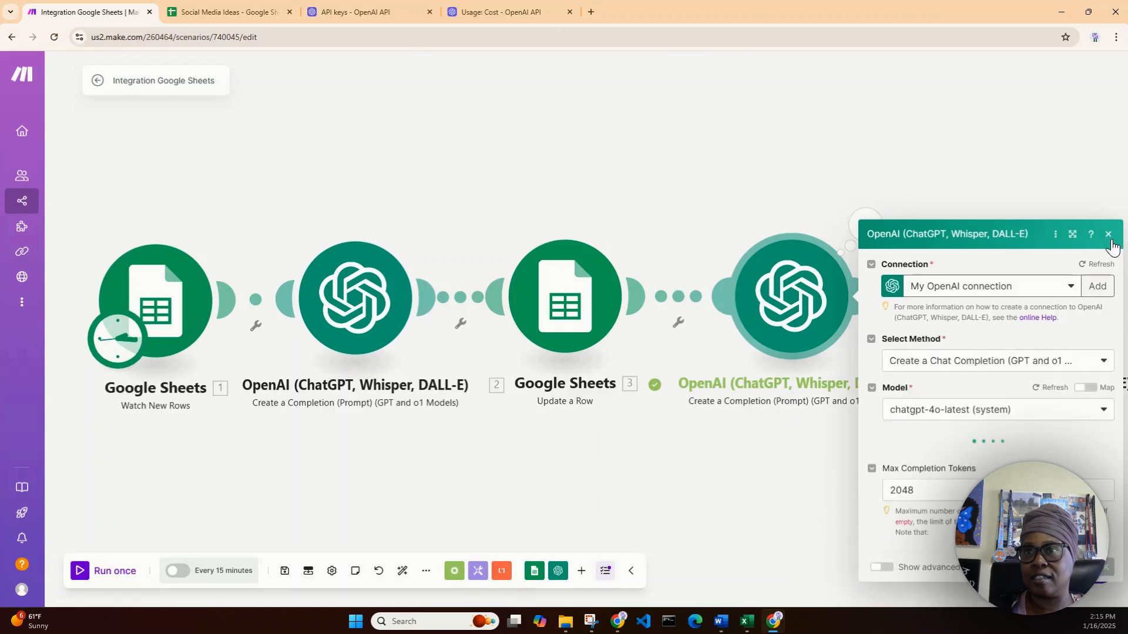
click(1109, 104)
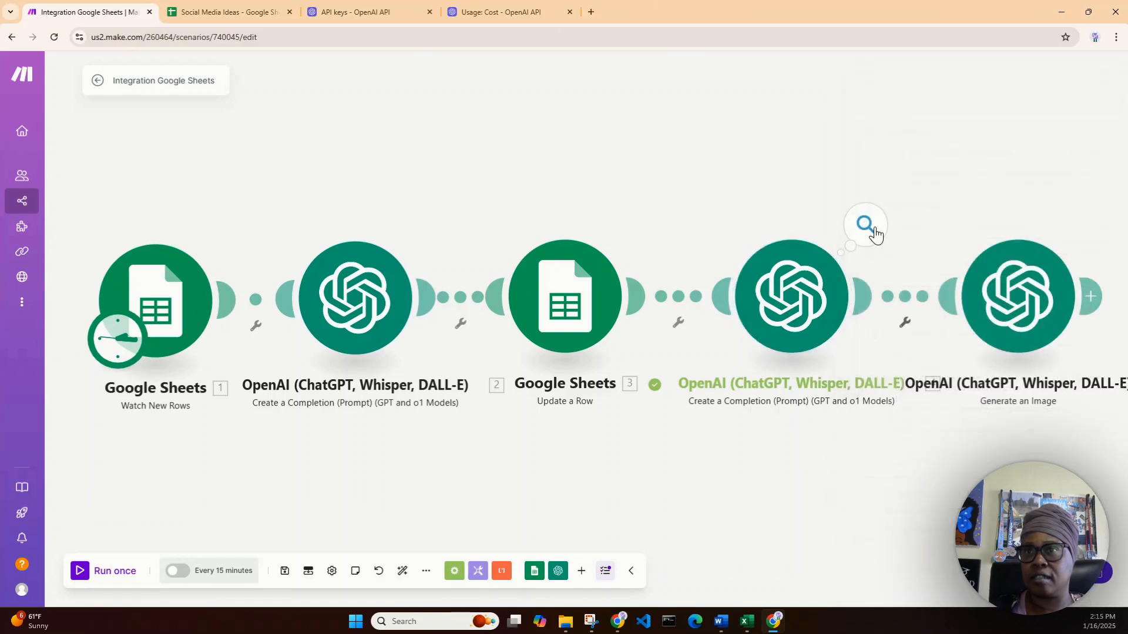
click(867, 227)
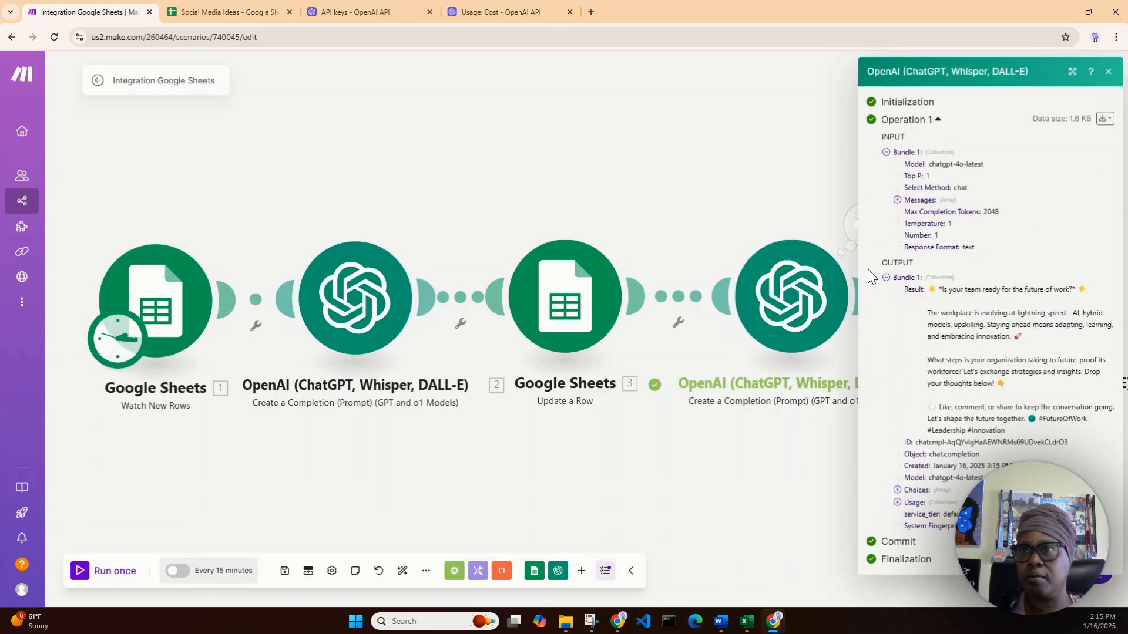
click(798, 183)
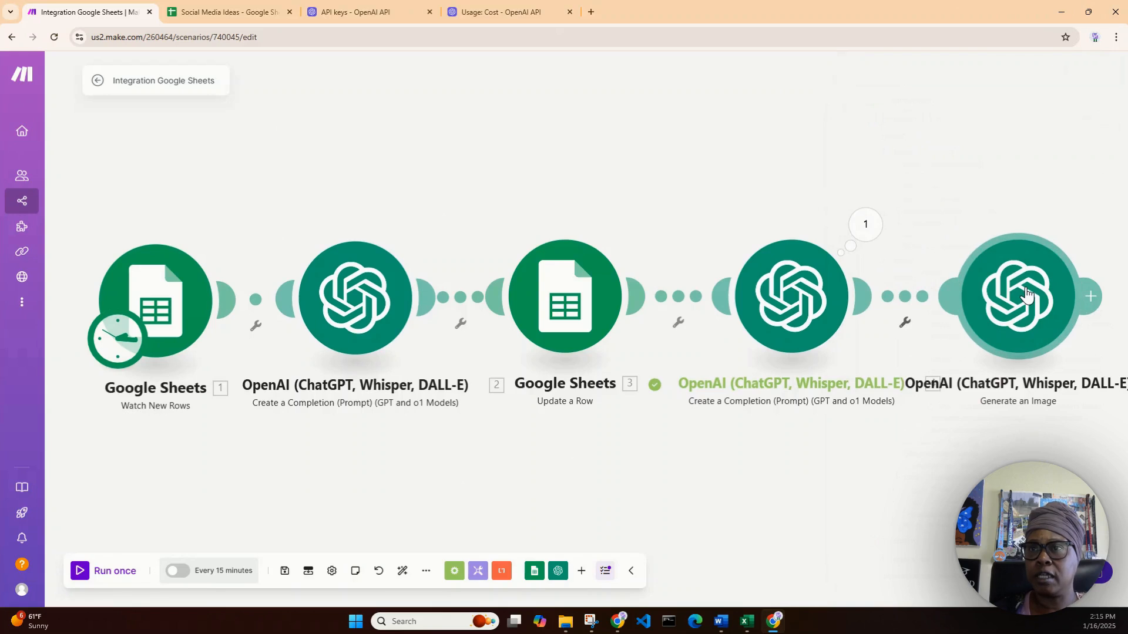
Replace the image prompt's {} placeholder with the second OpenAI completion module's Result and save the Generate an Image module
click(997, 306)
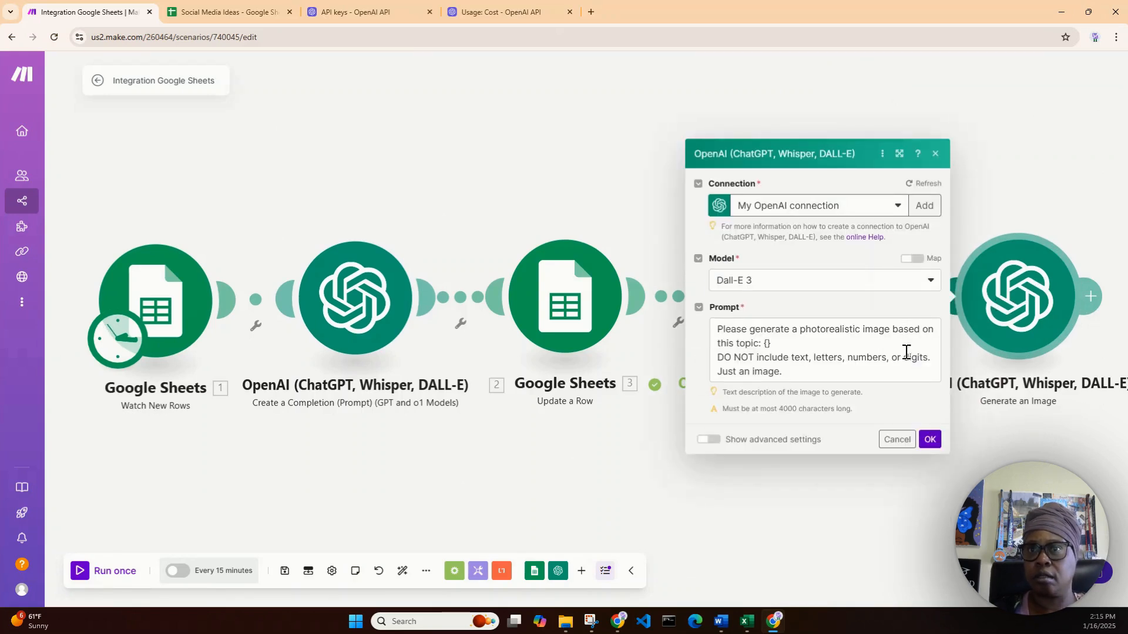
click(766, 340)
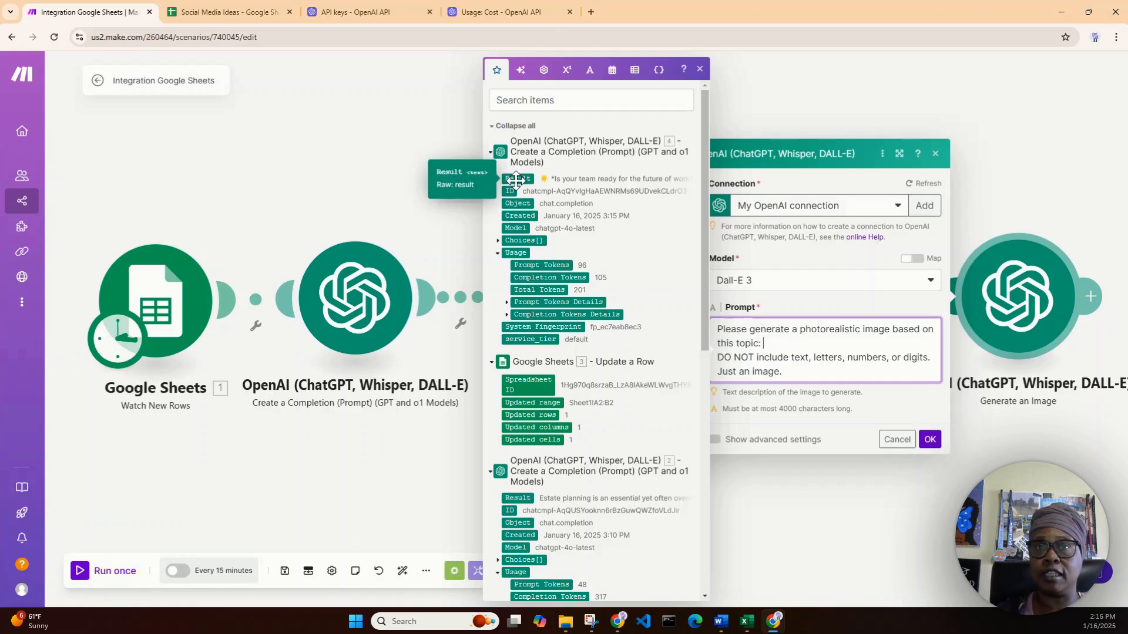
drag(516, 181, 801, 351)
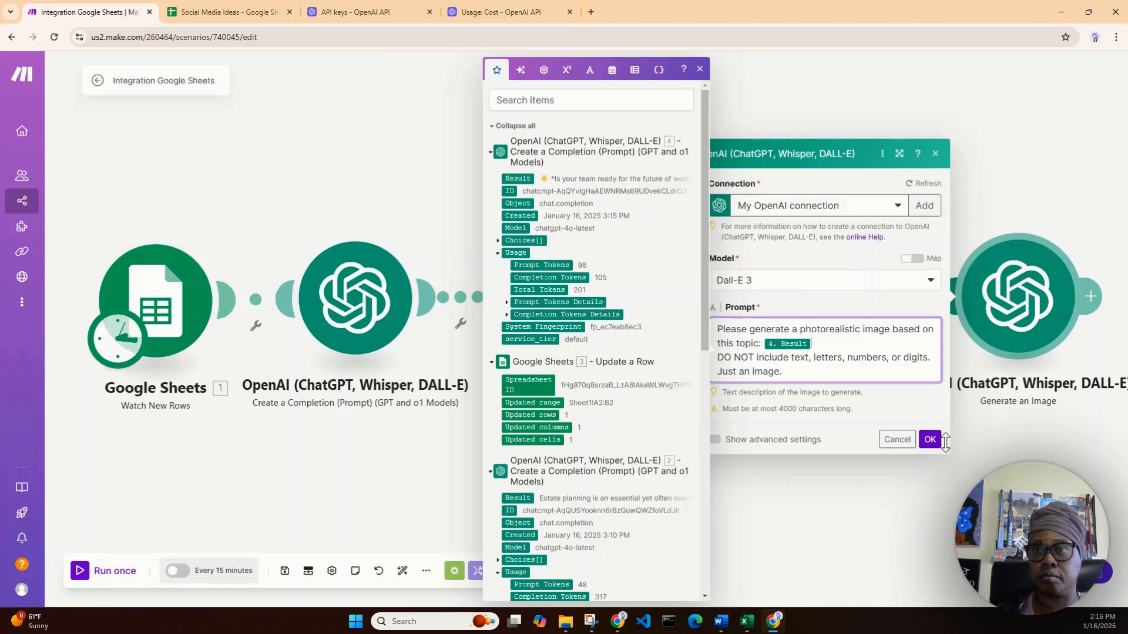
click(930, 440)
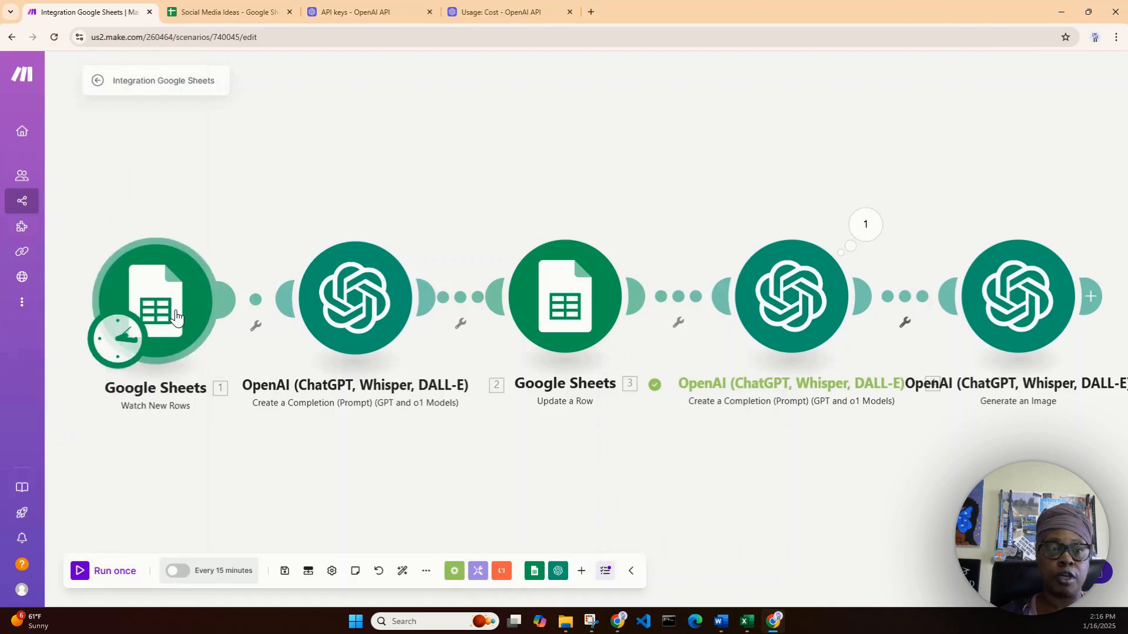
Manually choose the estate planning entry in row 2 as the Watch New Rows starting point and run the scenario once
right_click(179, 311)
click(235, 359)
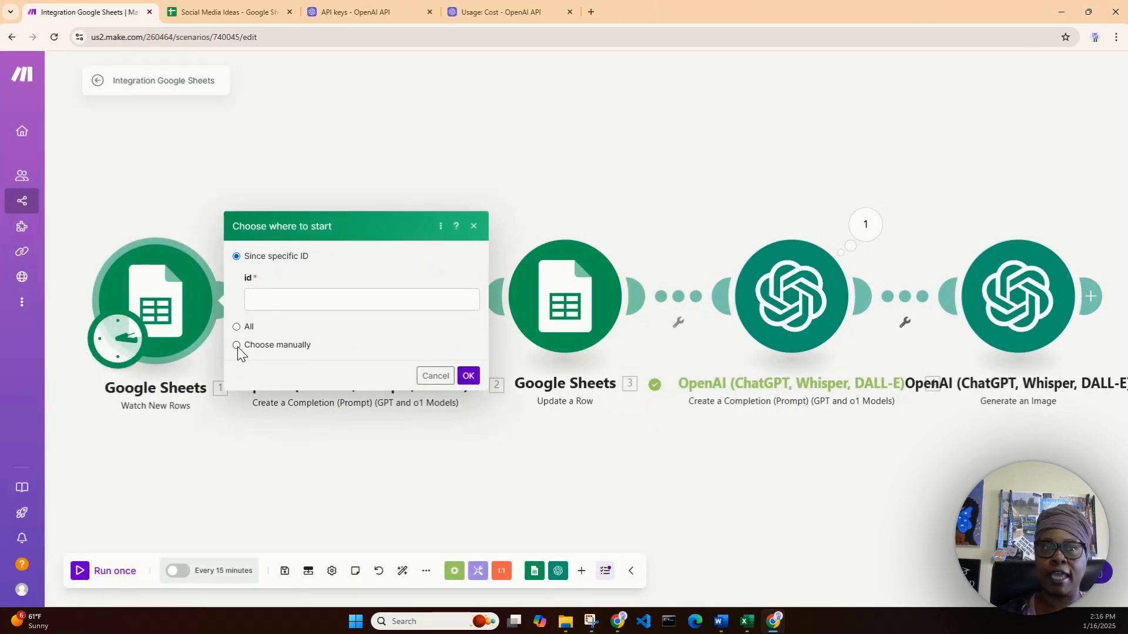
click(237, 345)
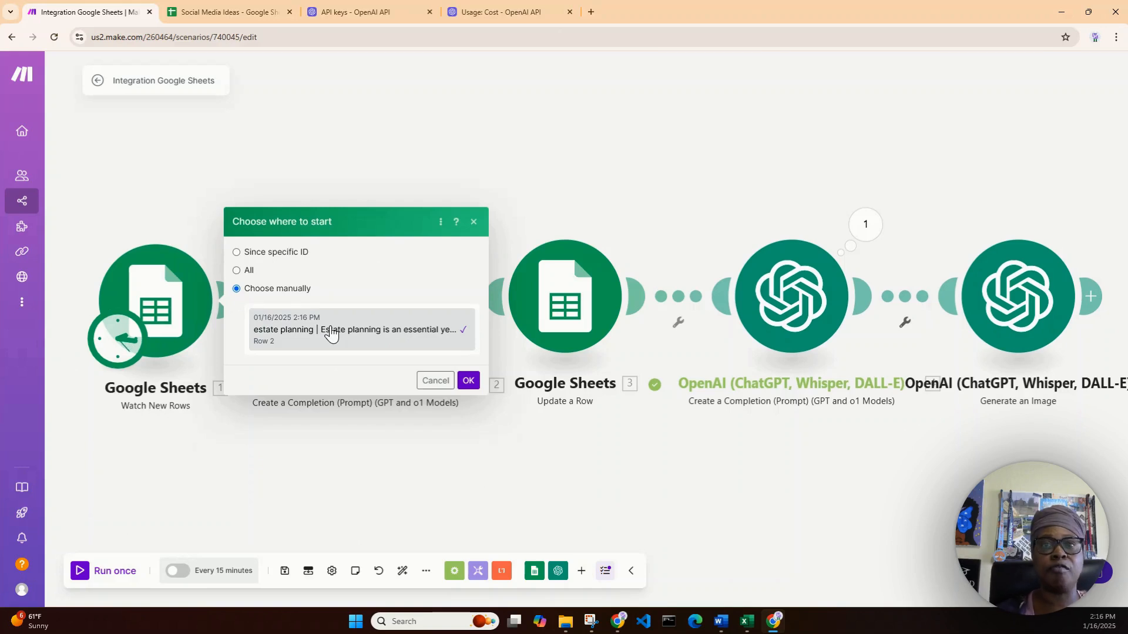
click(469, 382)
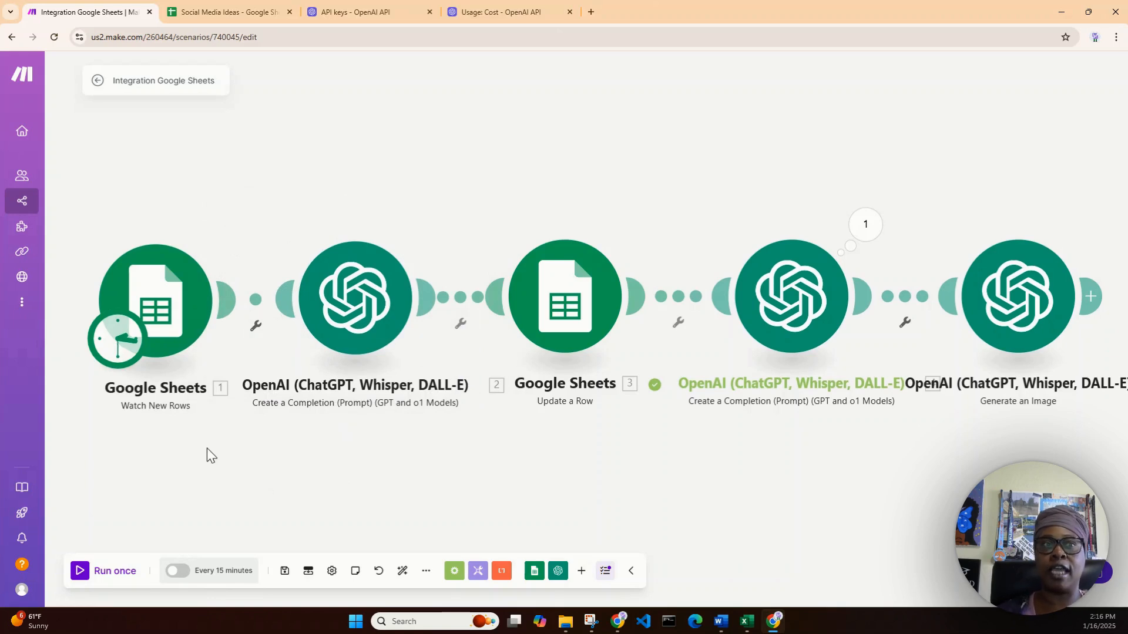
click(82, 572)
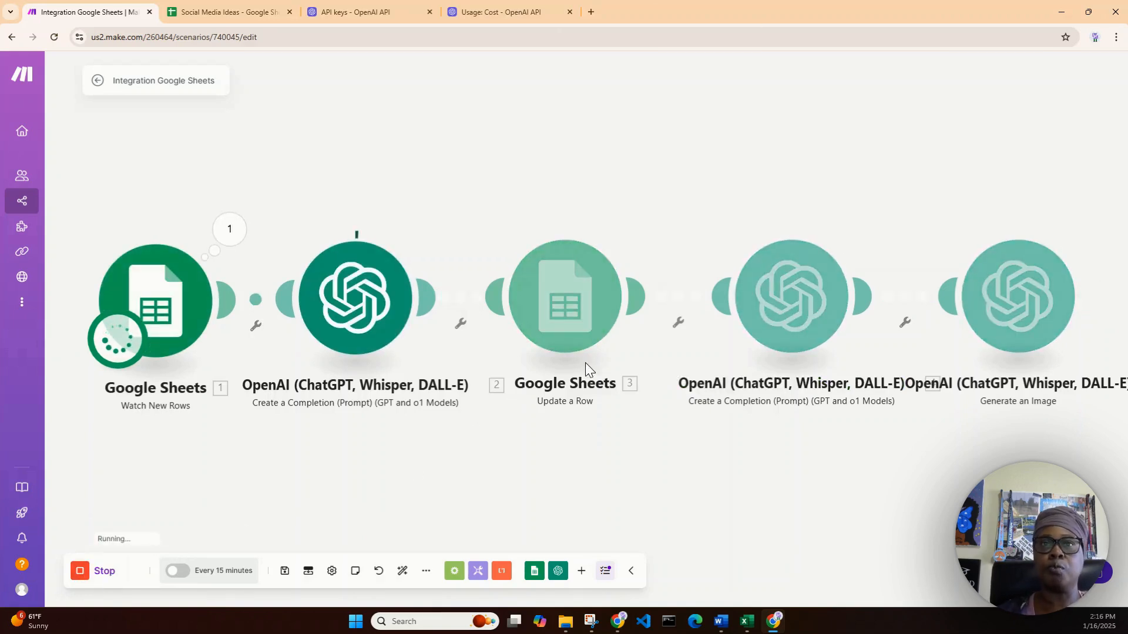
Examine the estate planning row in the Social Media Ideas sheet for new output and check the scenario's run progress
click(233, 13)
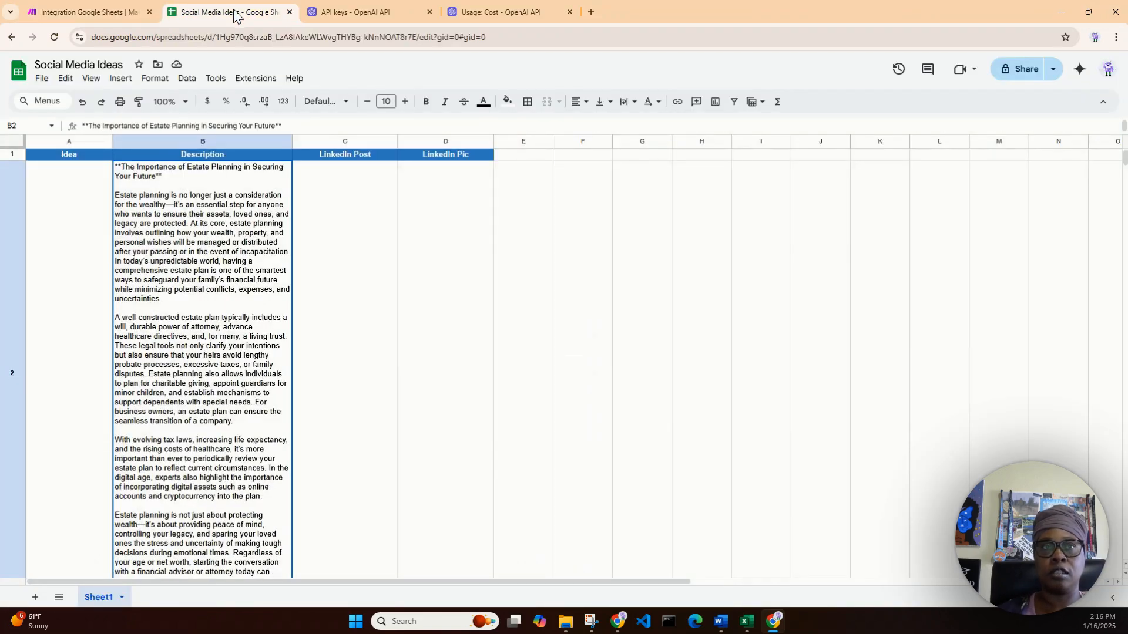
scroll(546, 376, down, 2)
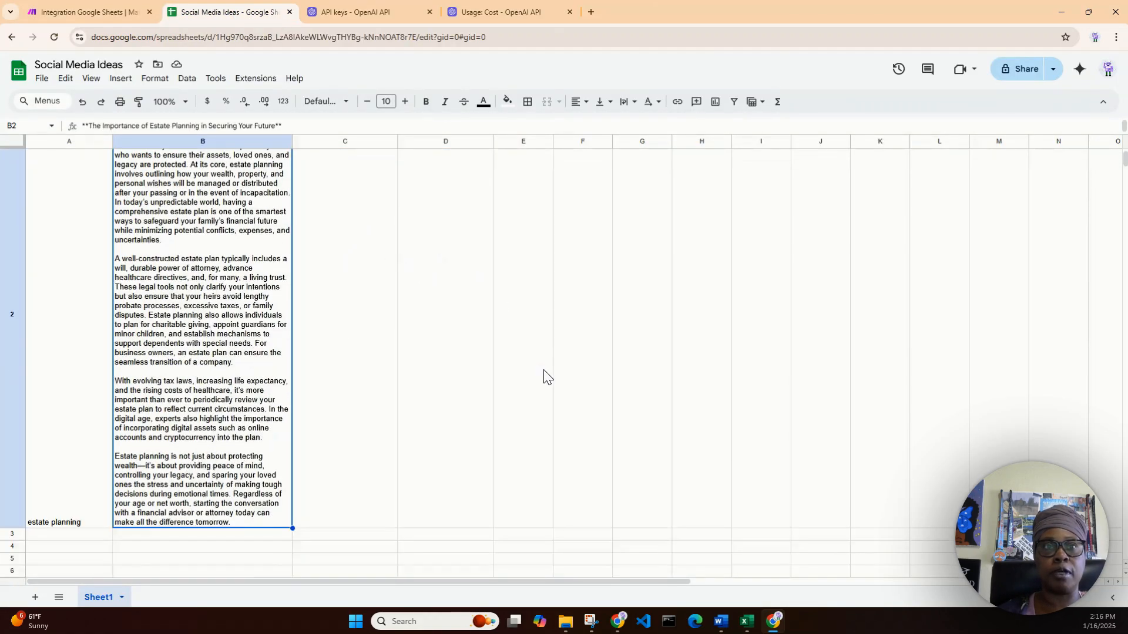
scroll(546, 376, up, 2)
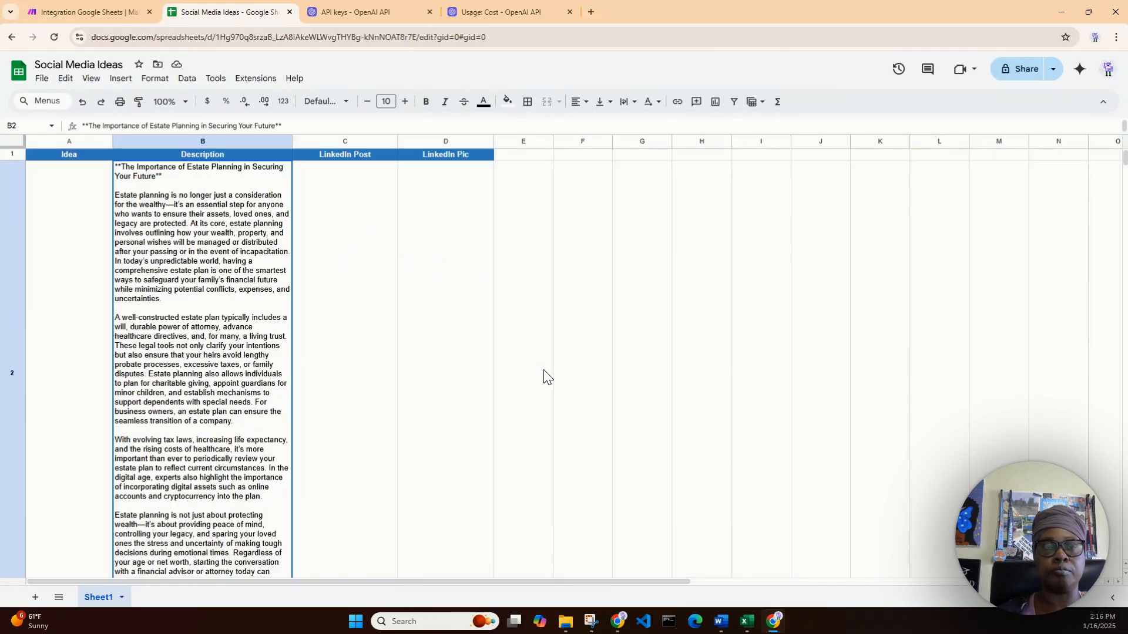
click(92, 6)
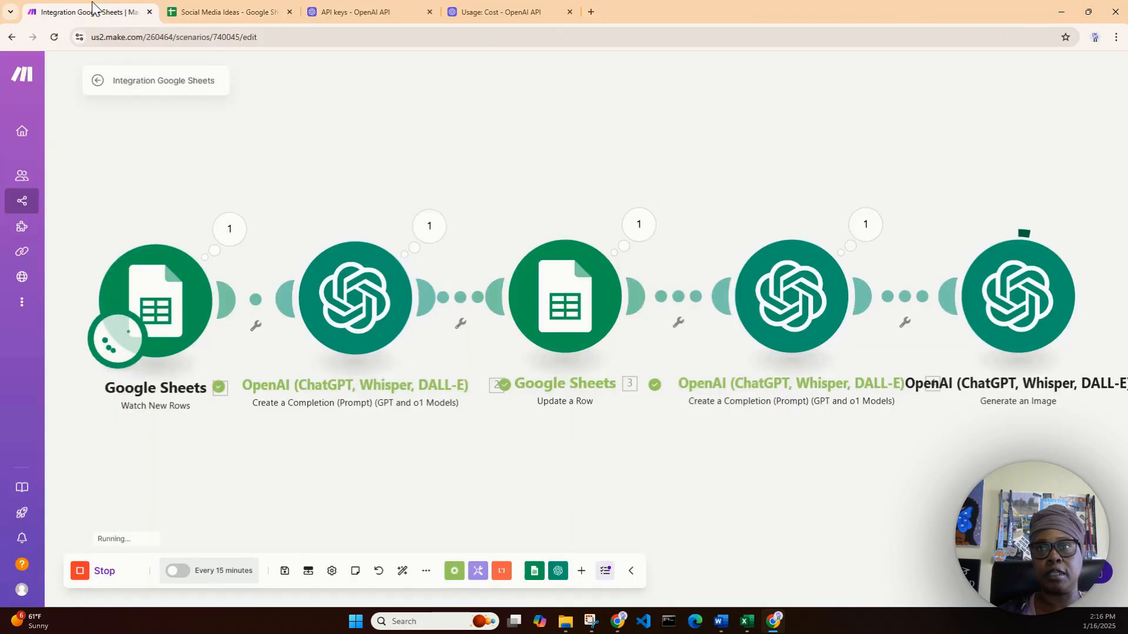
click(188, 6)
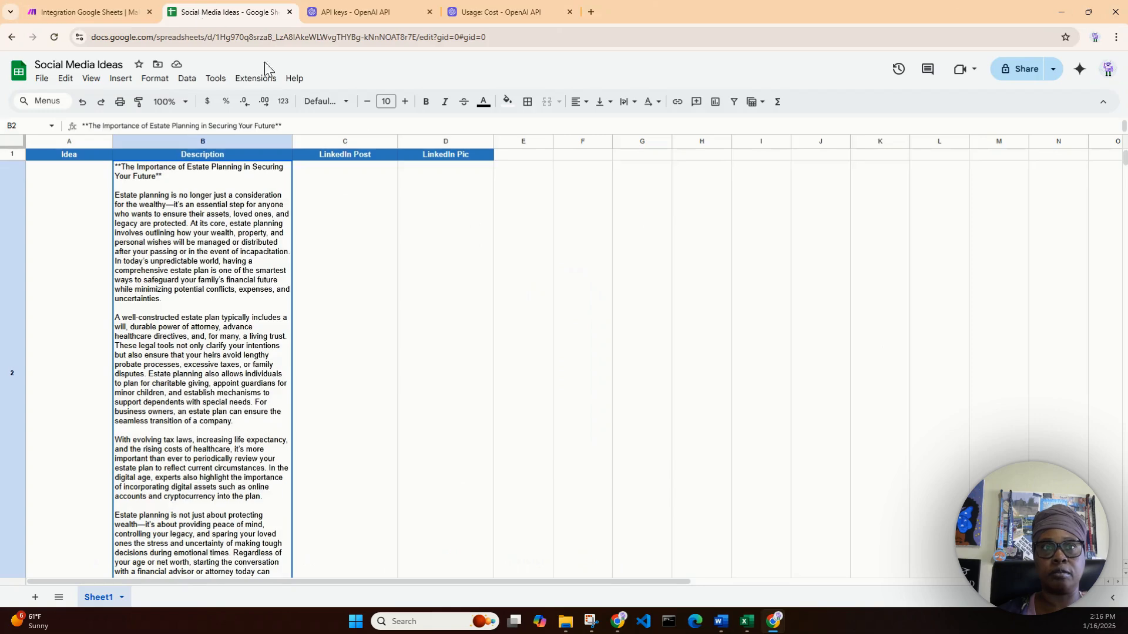
scroll(443, 336, down, 3)
scroll(443, 336, up, 2)
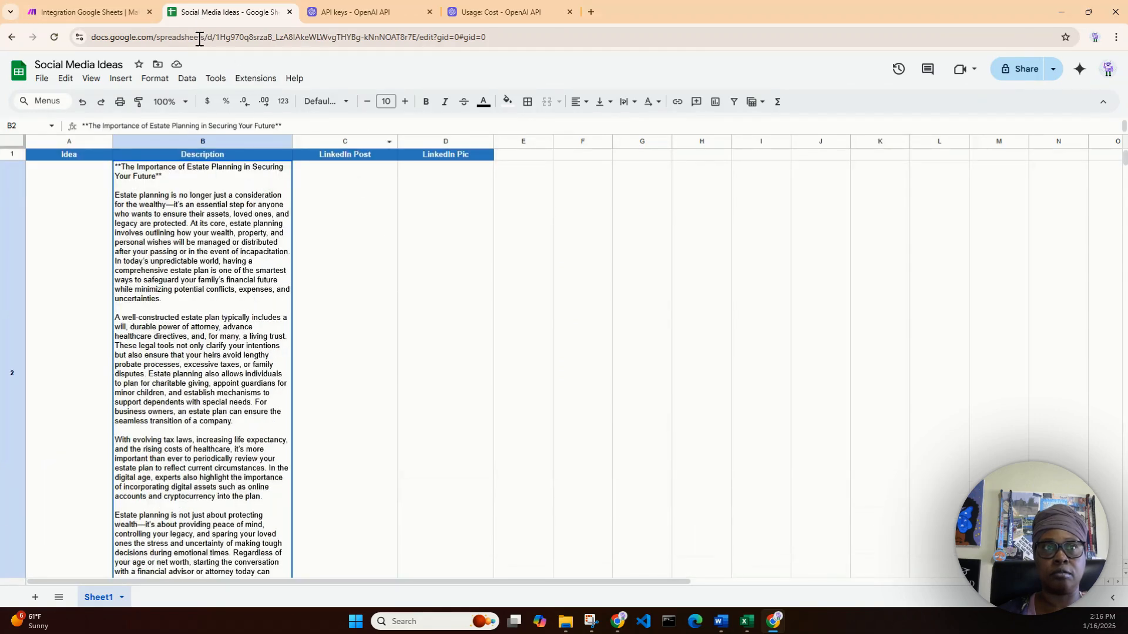
click(99, 17)
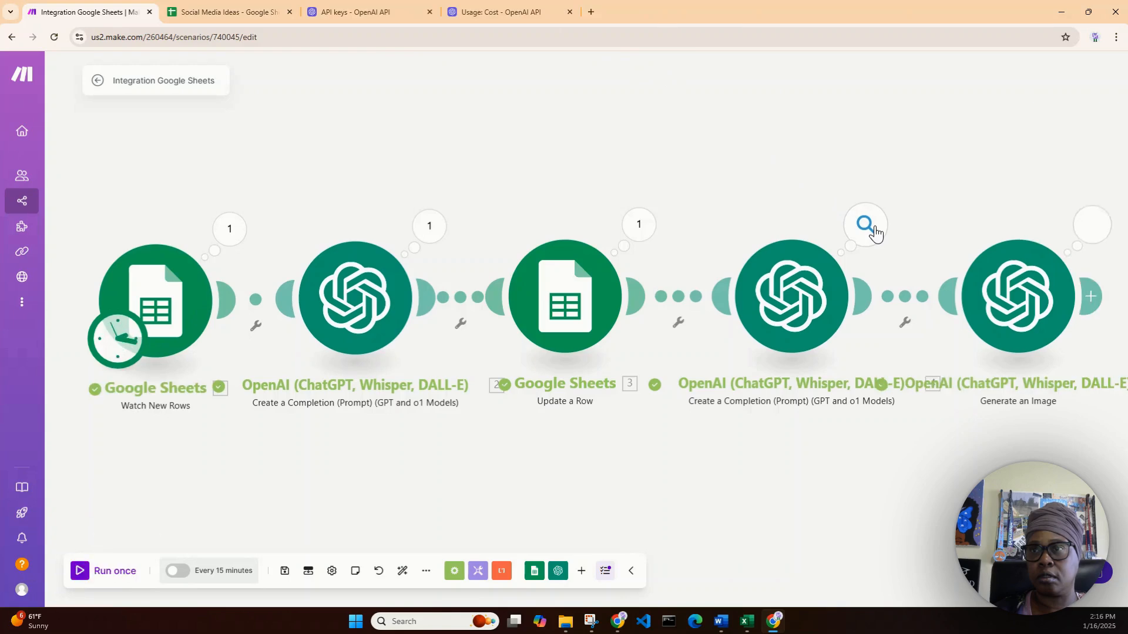
click(193, 18)
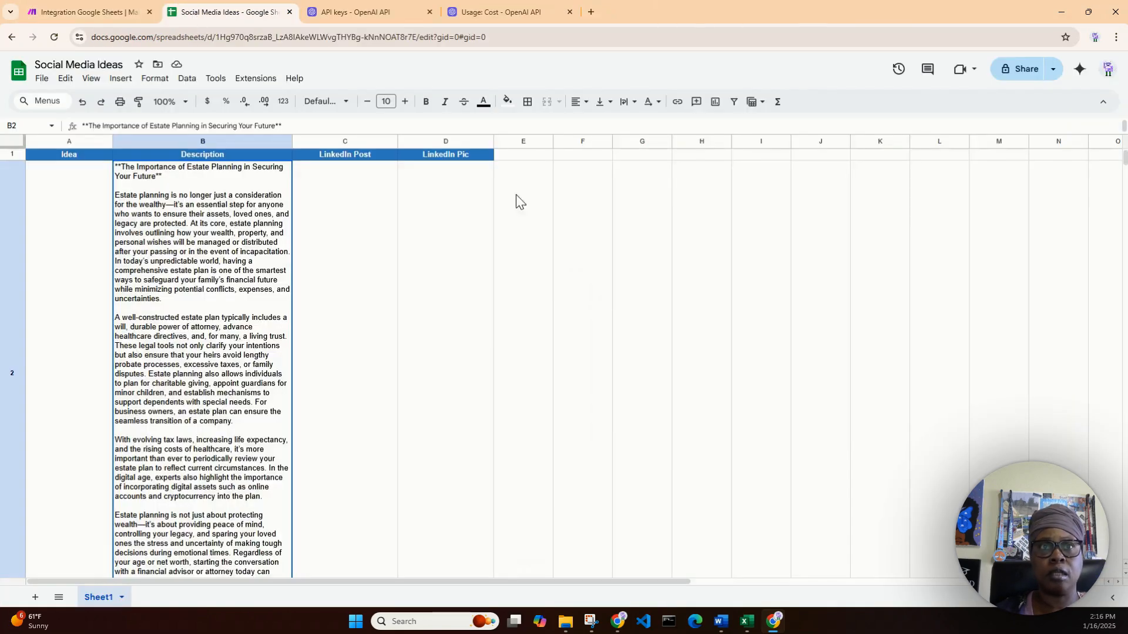
Return to the Make scenario and add a Google Sheets Update a Row module after the Generate an Image module
scroll(491, 290, down, 1)
scroll(464, 273, up, 1)
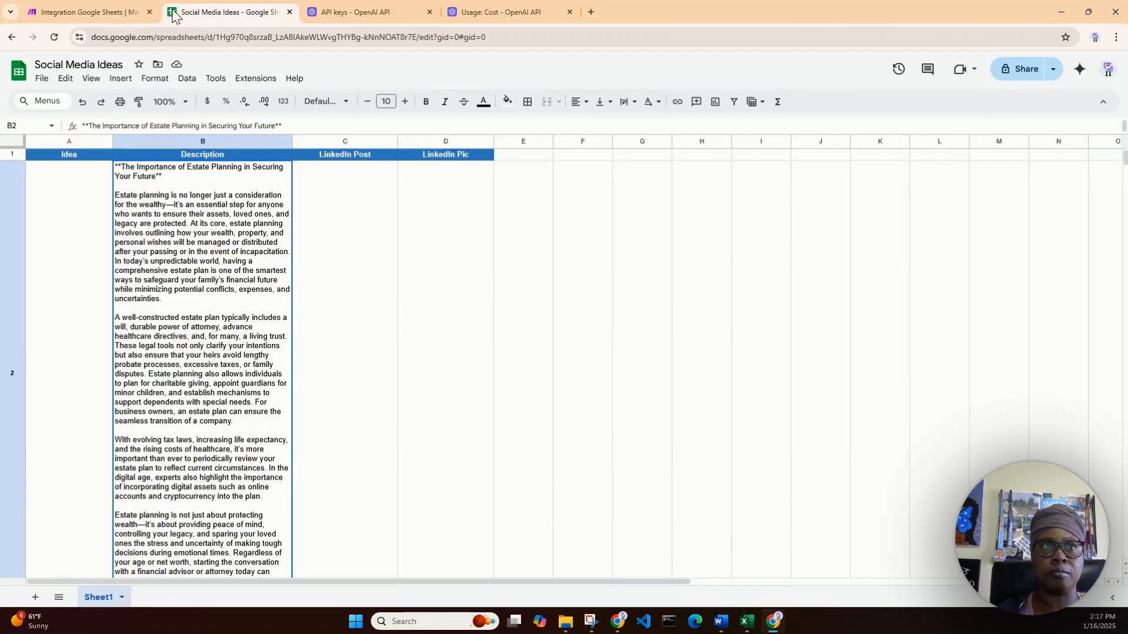
click(117, 13)
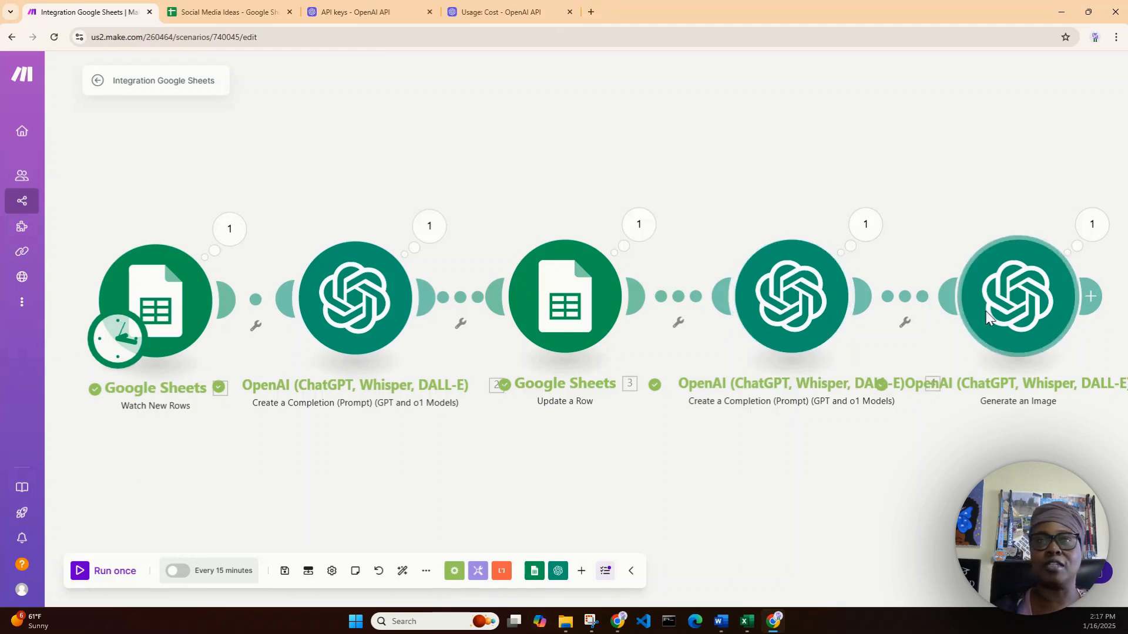
click(1093, 298)
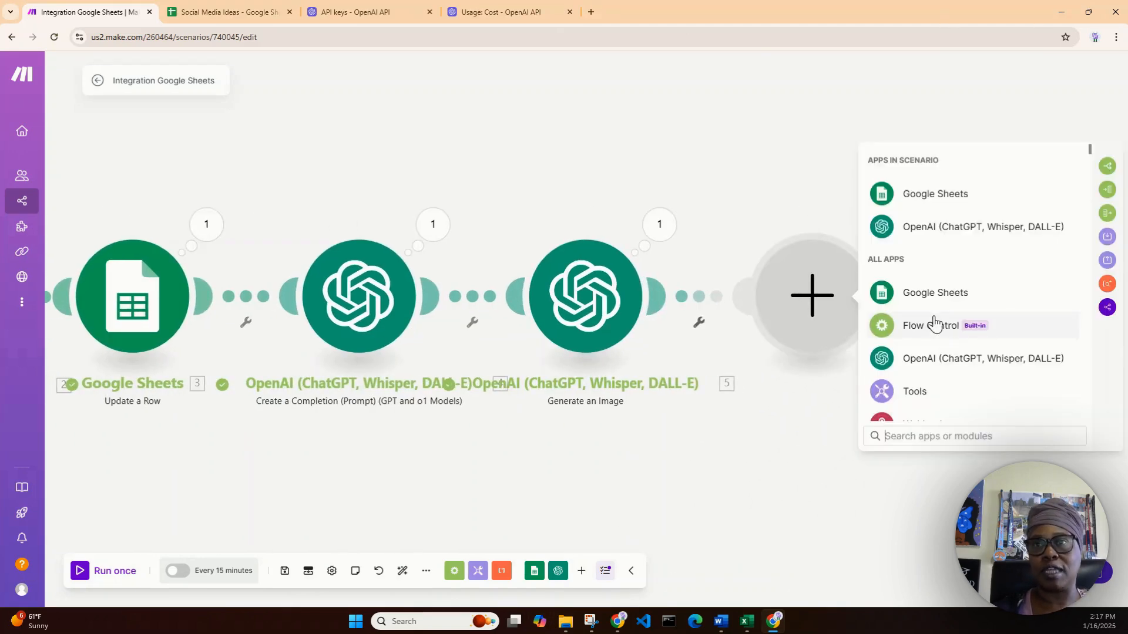
click(925, 294)
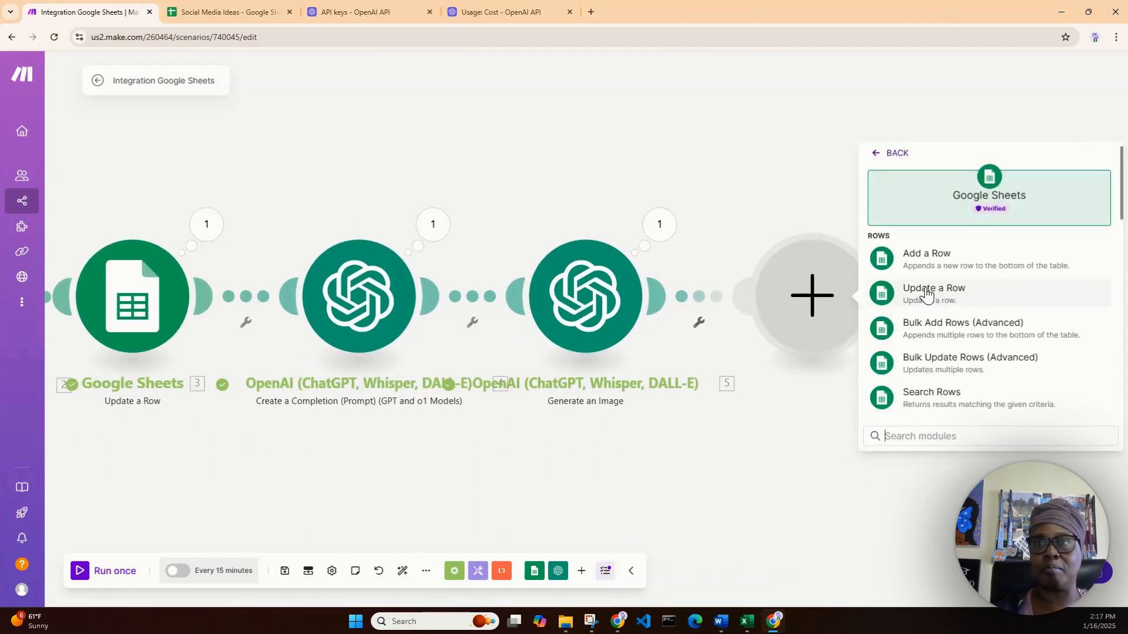
click(973, 302)
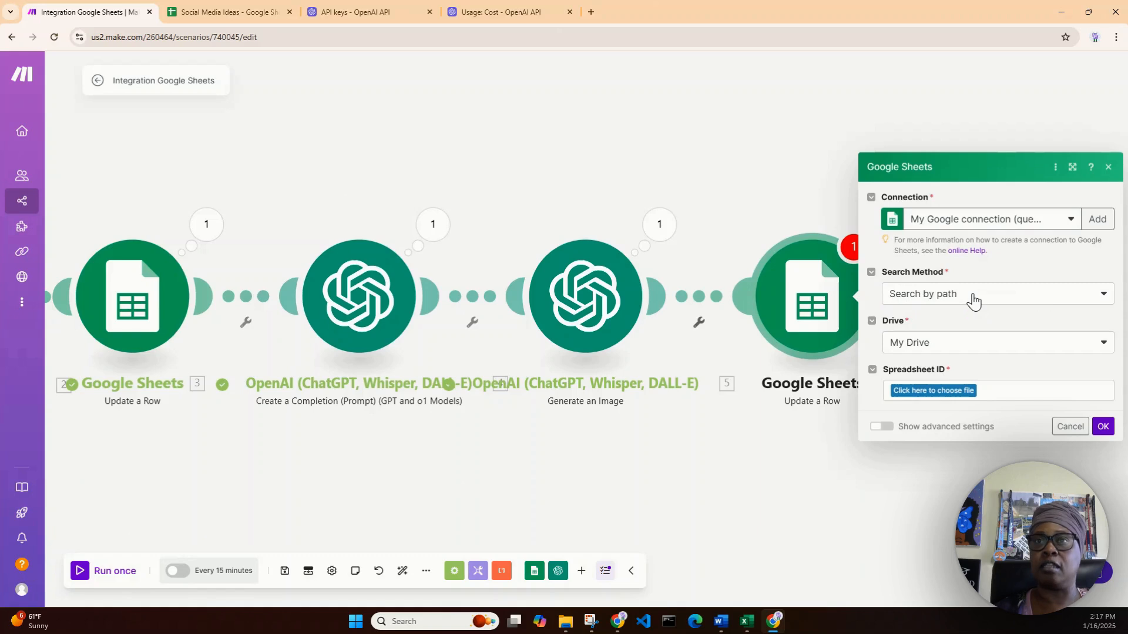
Set the new Update a Row module's spreadsheet to Social Media Ideas and its sheet to Sheet1
click(933, 392)
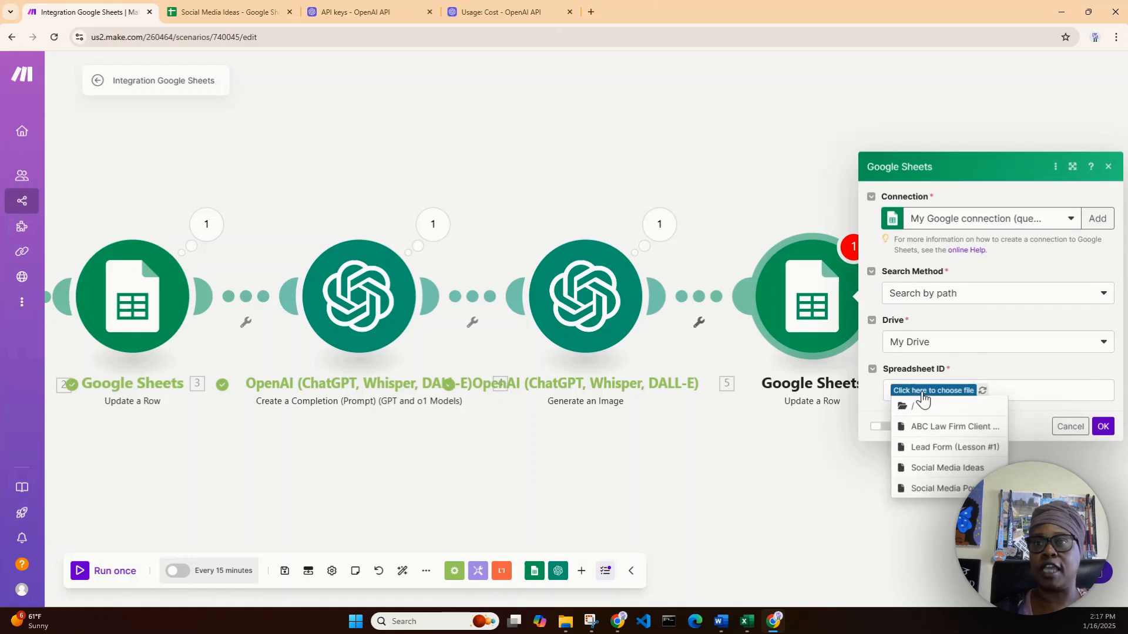
click(944, 471)
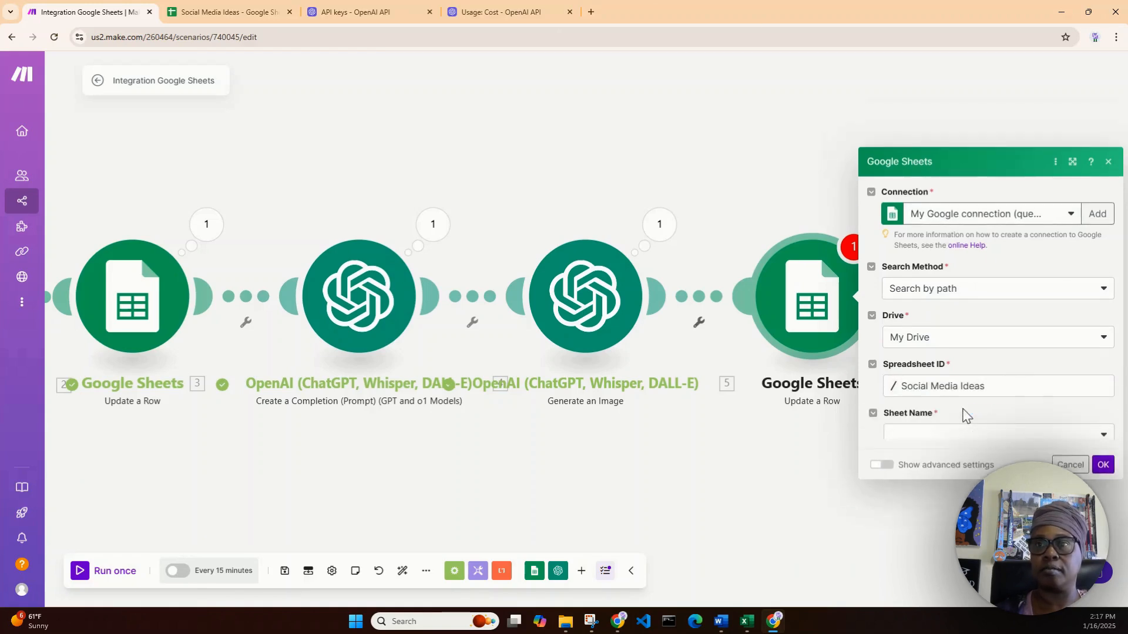
click(949, 422)
click(934, 441)
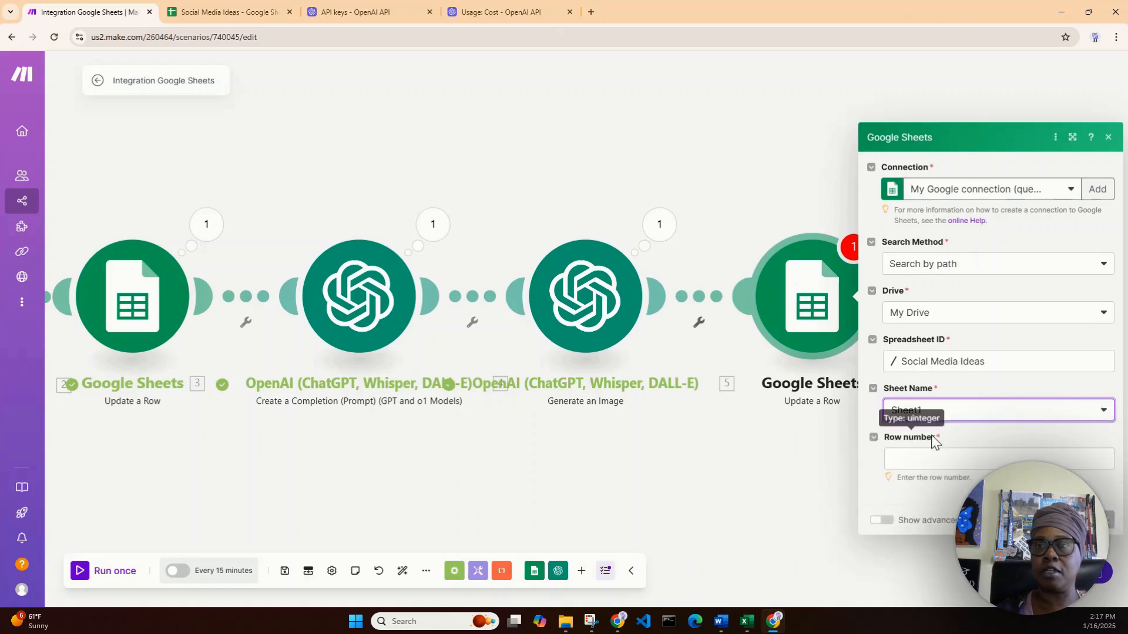
Map the new module's Row number to the Row number from the Watch New Rows module
click(944, 390)
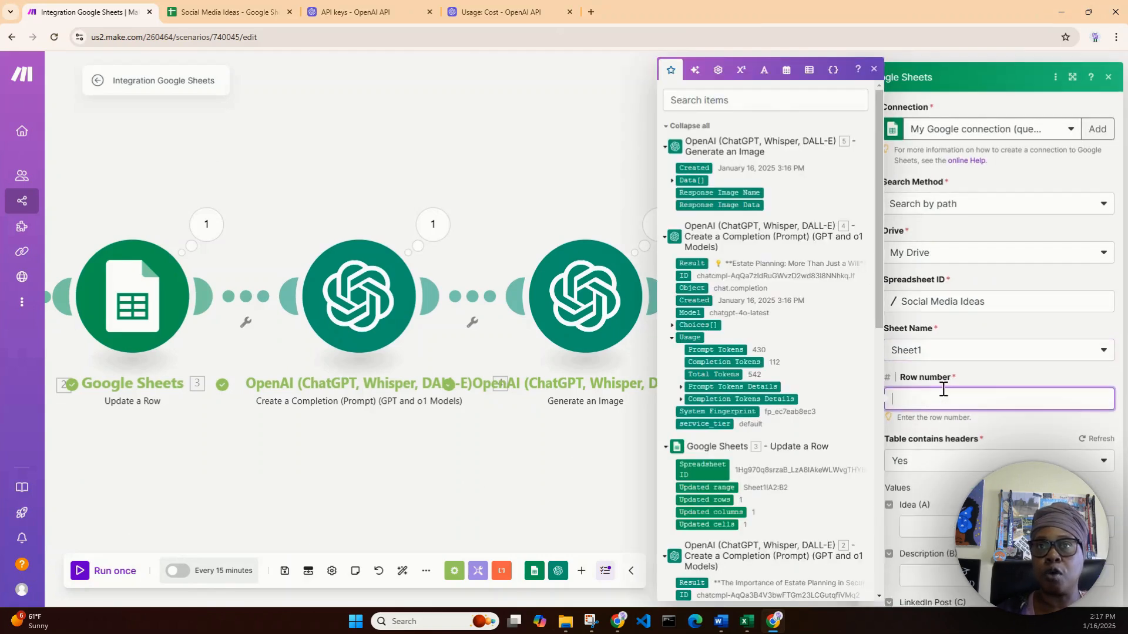
scroll(783, 405, down, 8)
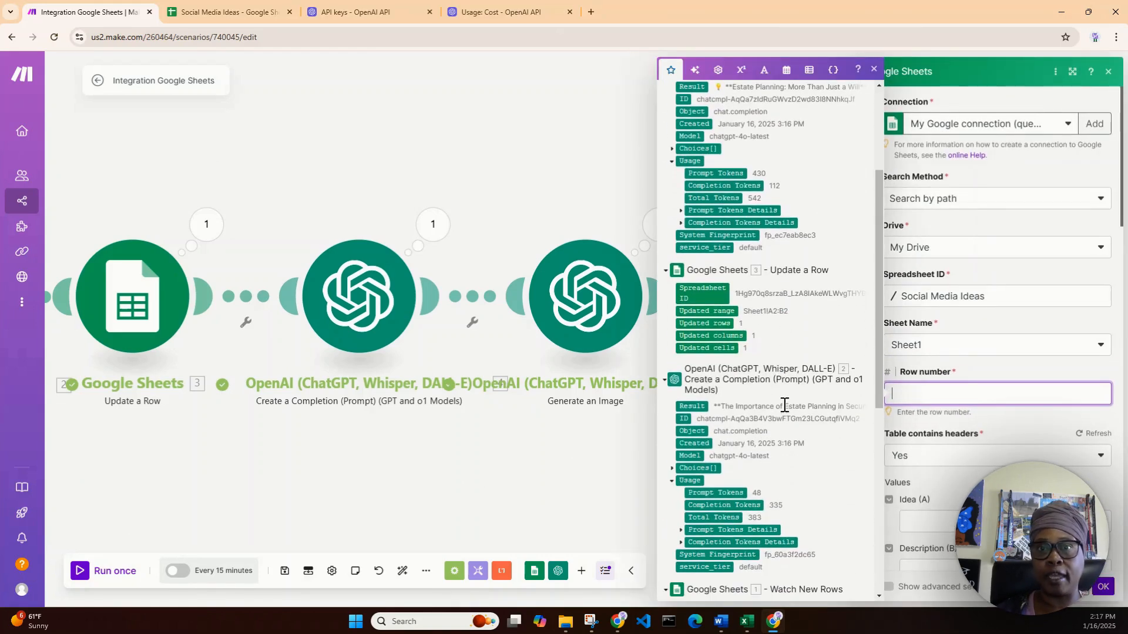
scroll(784, 405, down, 1)
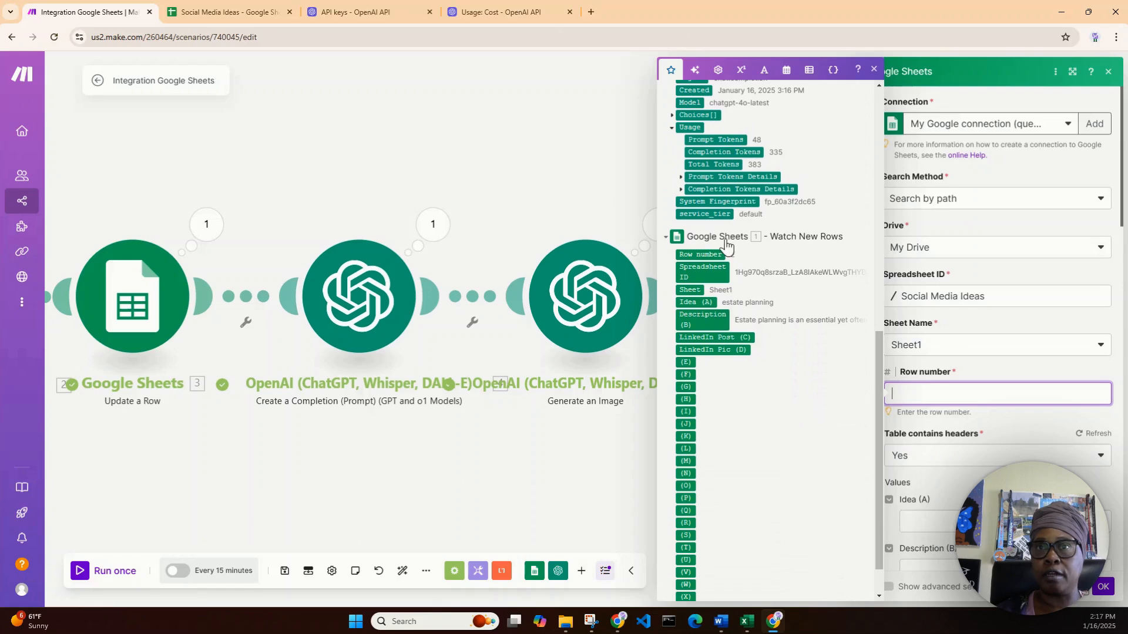
drag(700, 254, 943, 398)
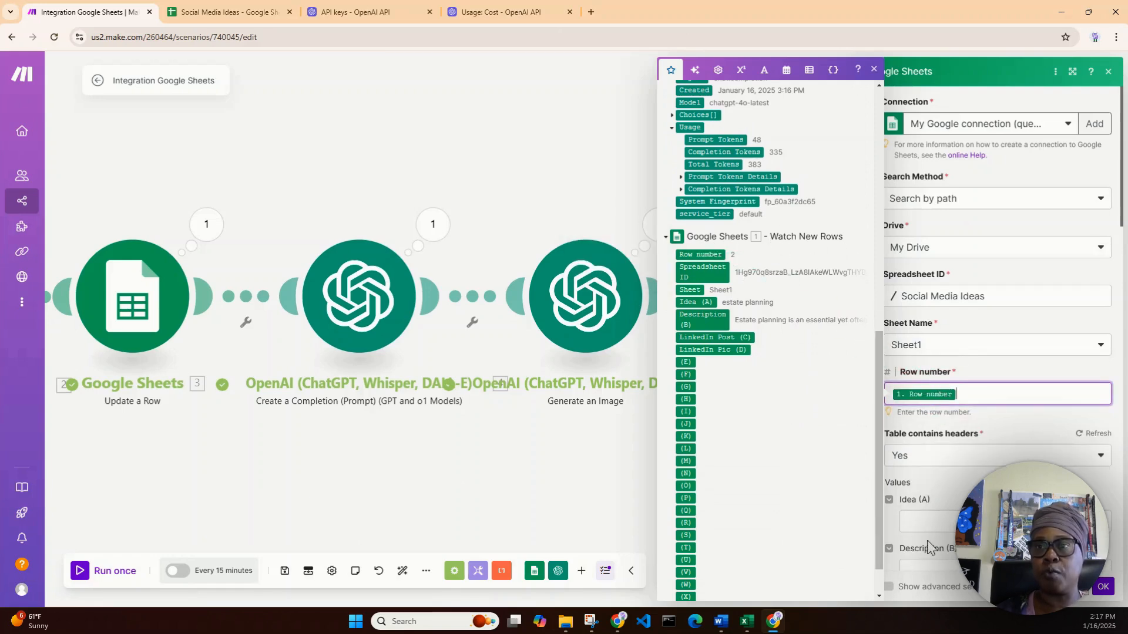
Map LinkedIn Post (C) to the Choices Message Content of the second OpenAI completion module
scroll(955, 470, down, 3)
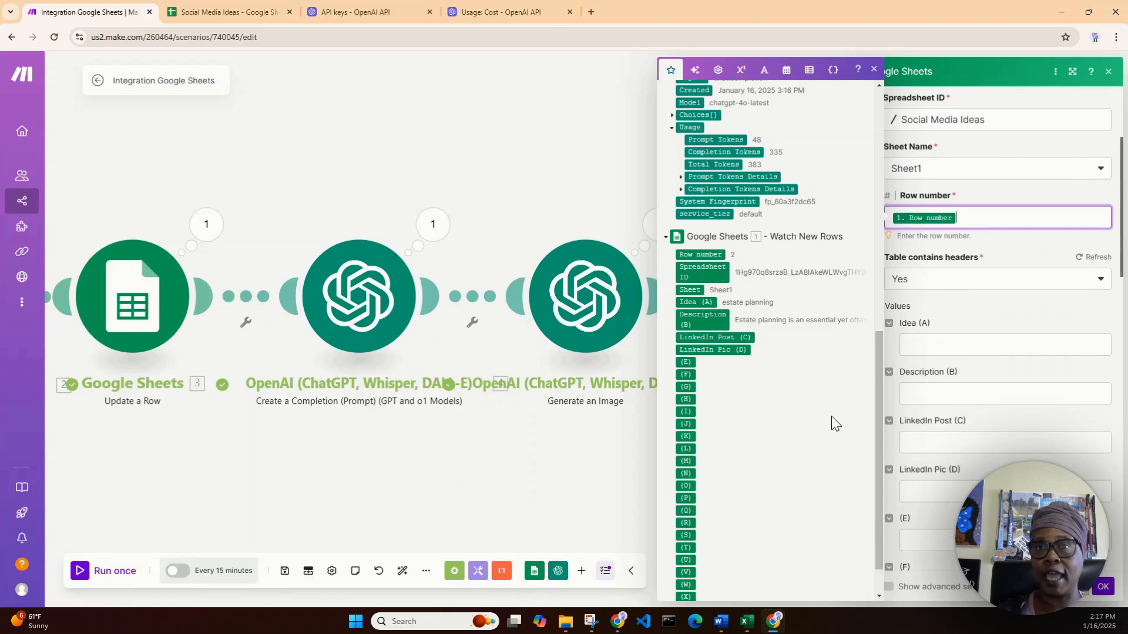
scroll(830, 412, up, 2)
scroll(828, 411, up, 5)
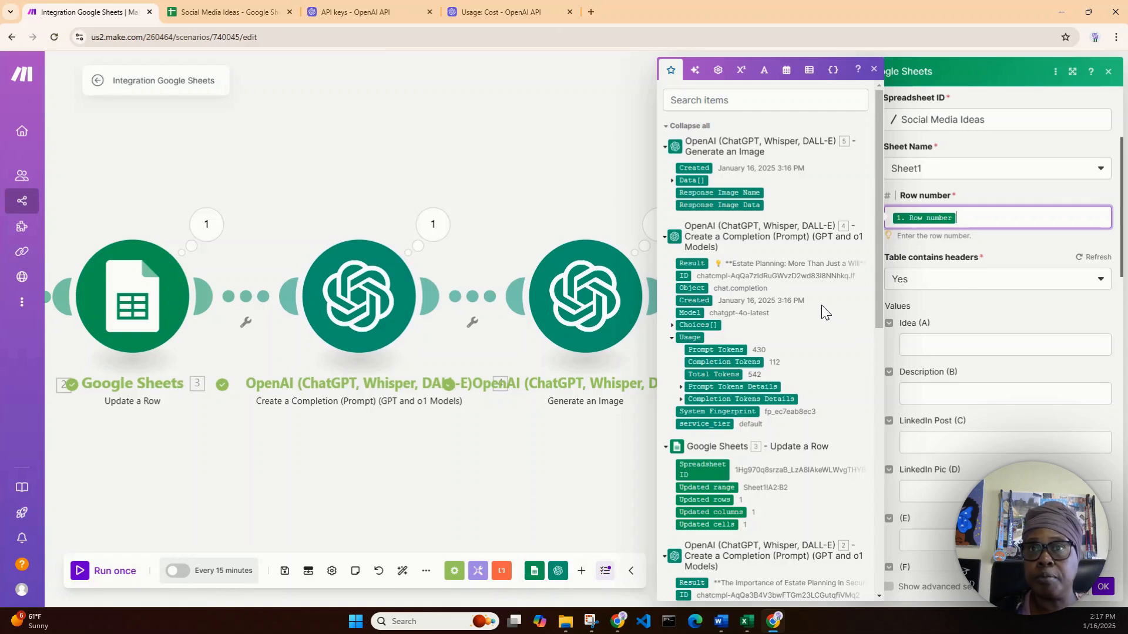
click(672, 326)
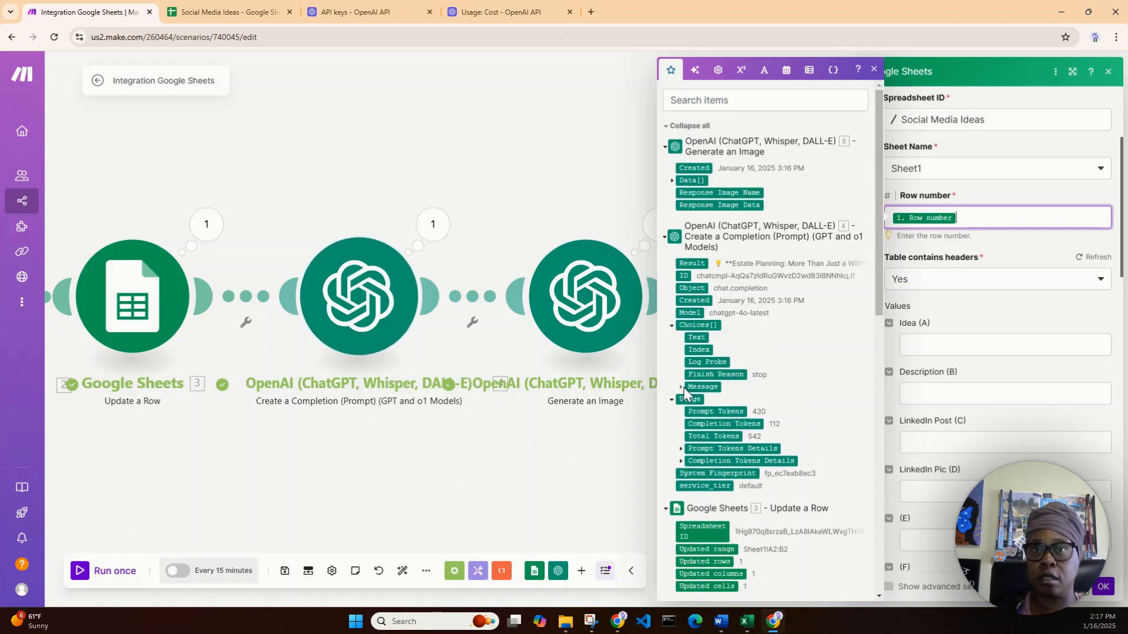
click(681, 388)
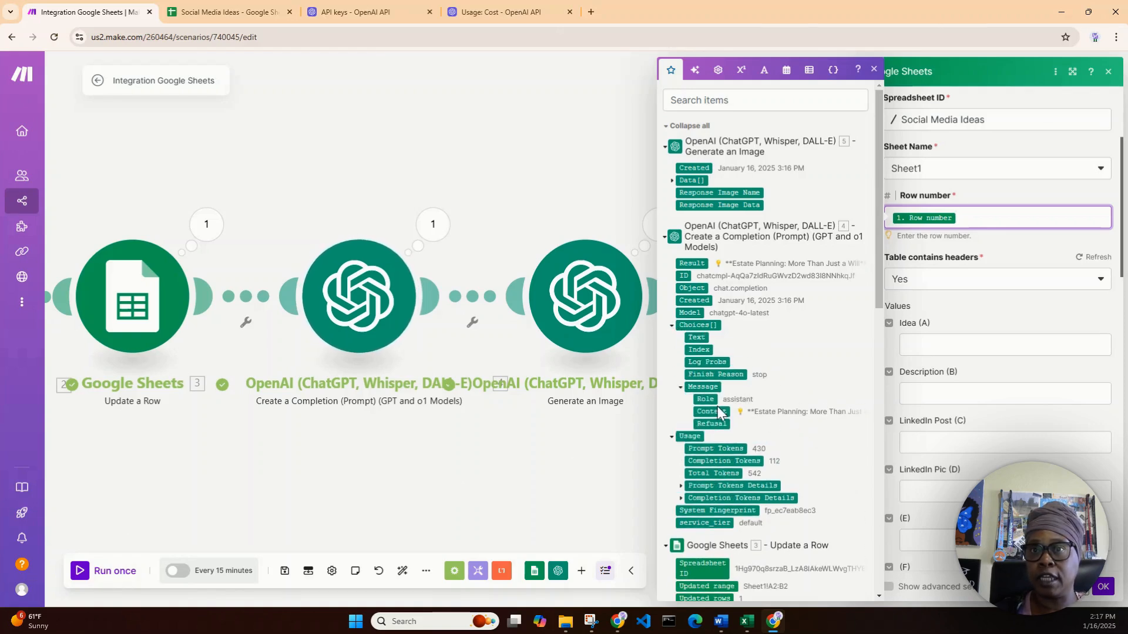
drag(720, 413, 951, 442)
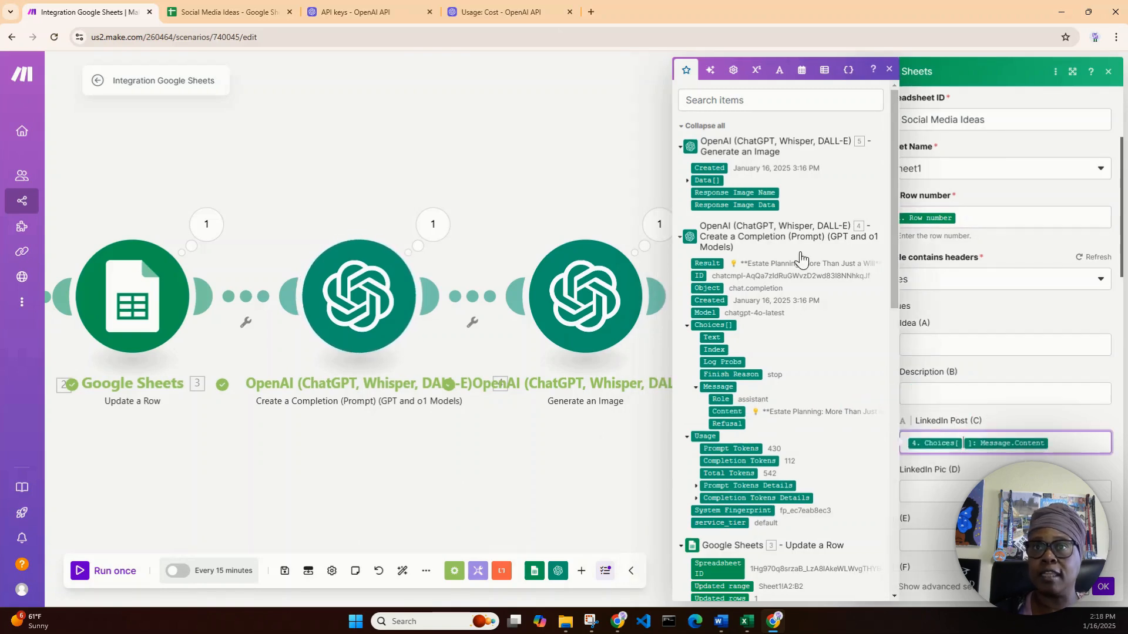
Map LinkedIn Pic (D) to the Data URL of the Generate an Image module and save the Update a Row module
click(687, 183)
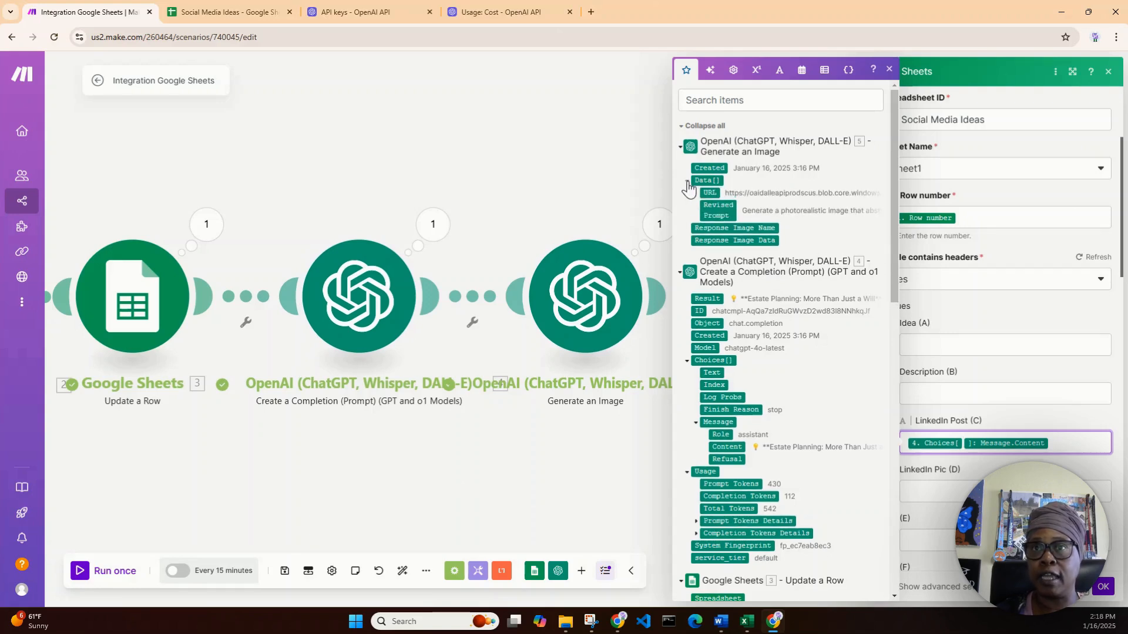
drag(710, 193, 947, 488)
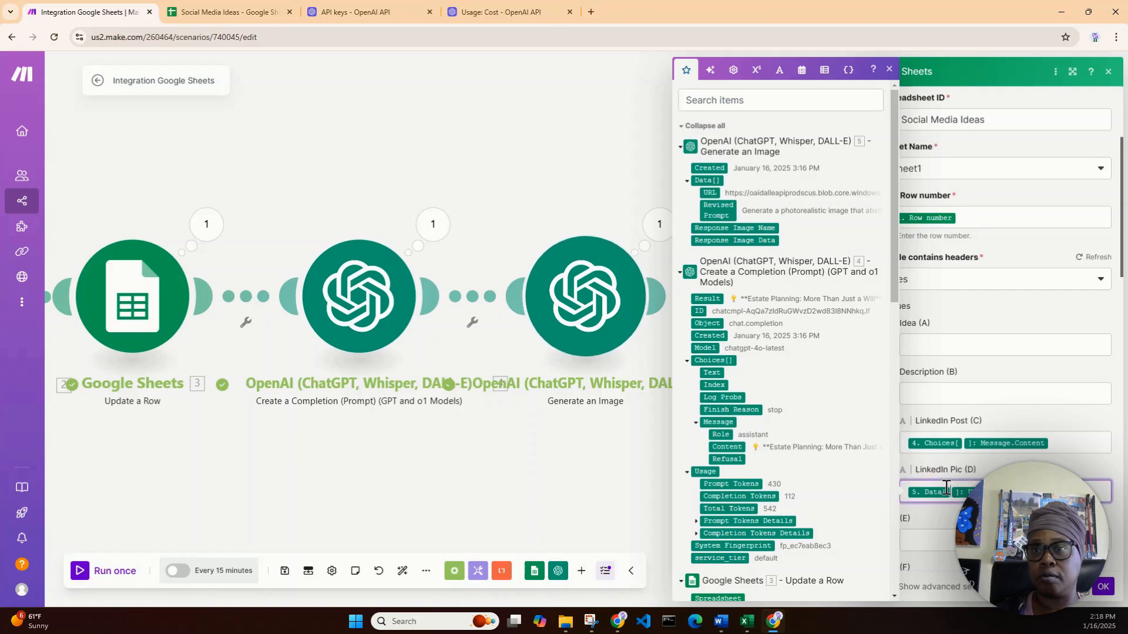
click(1103, 587)
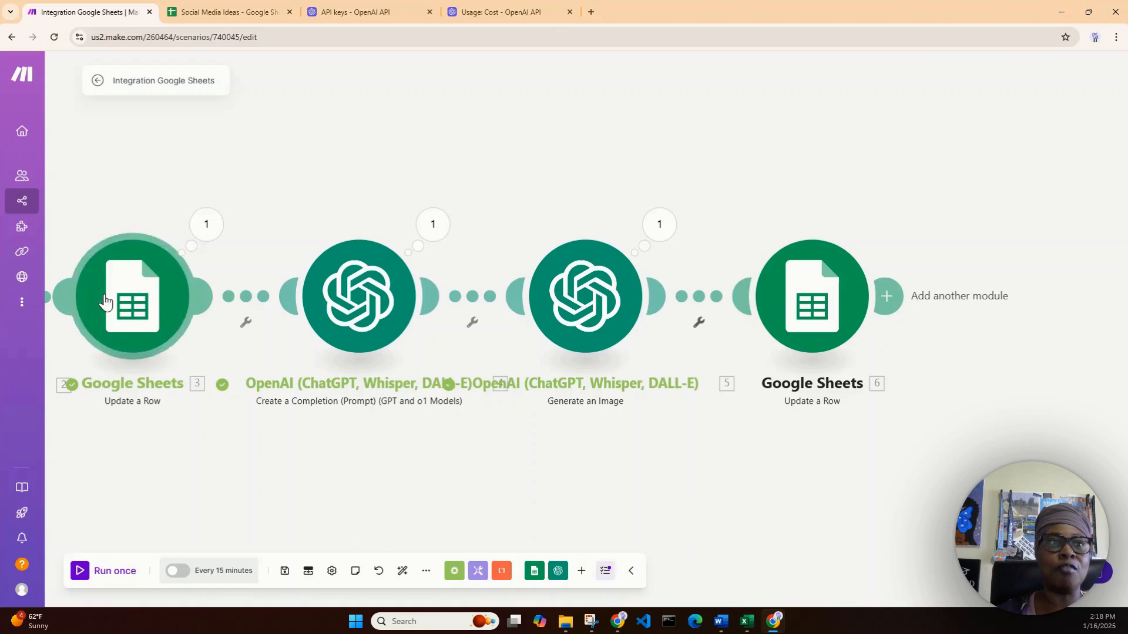
Manually set the Watch New Rows starting point to the estate planning entry in row 2 and run the full scenario once
drag(111, 171, 521, 168)
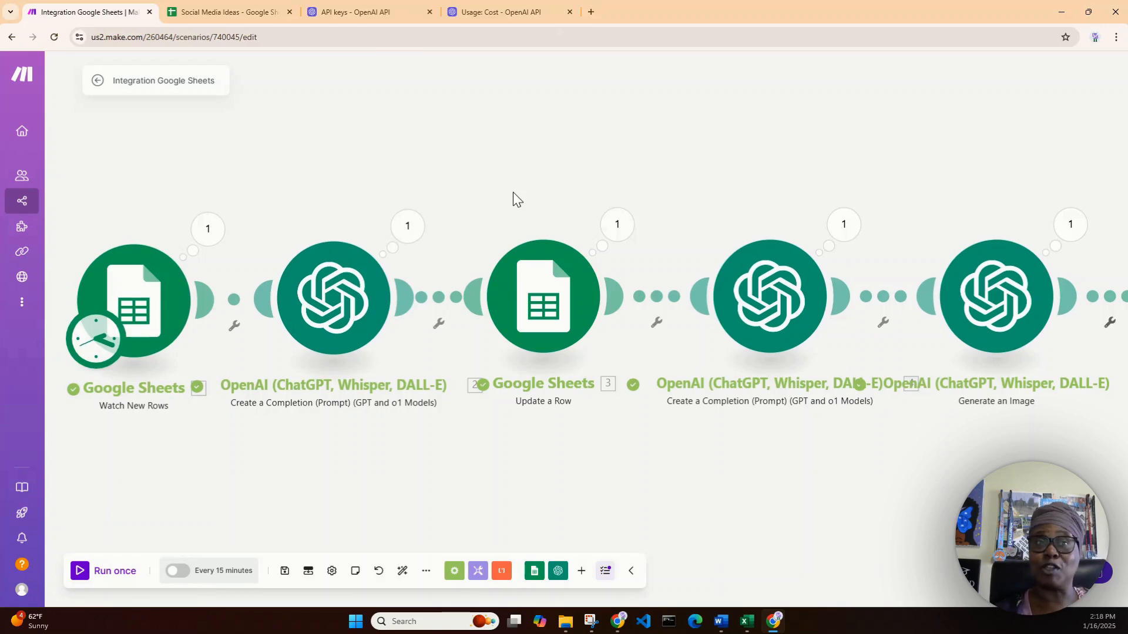
right_click(138, 324)
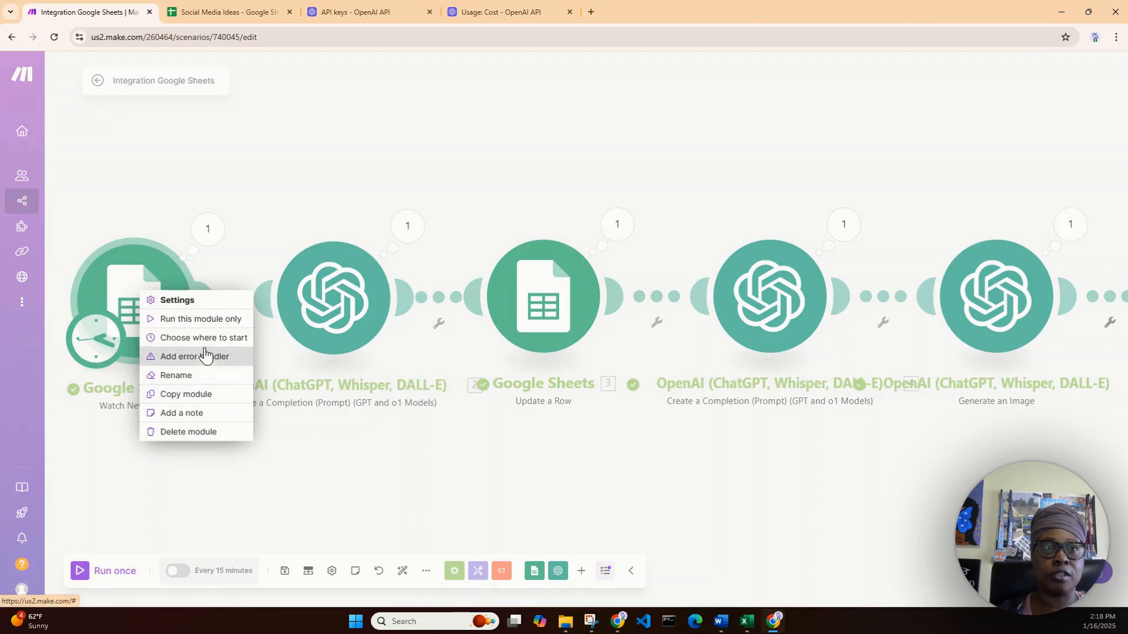
click(203, 338)
click(259, 339)
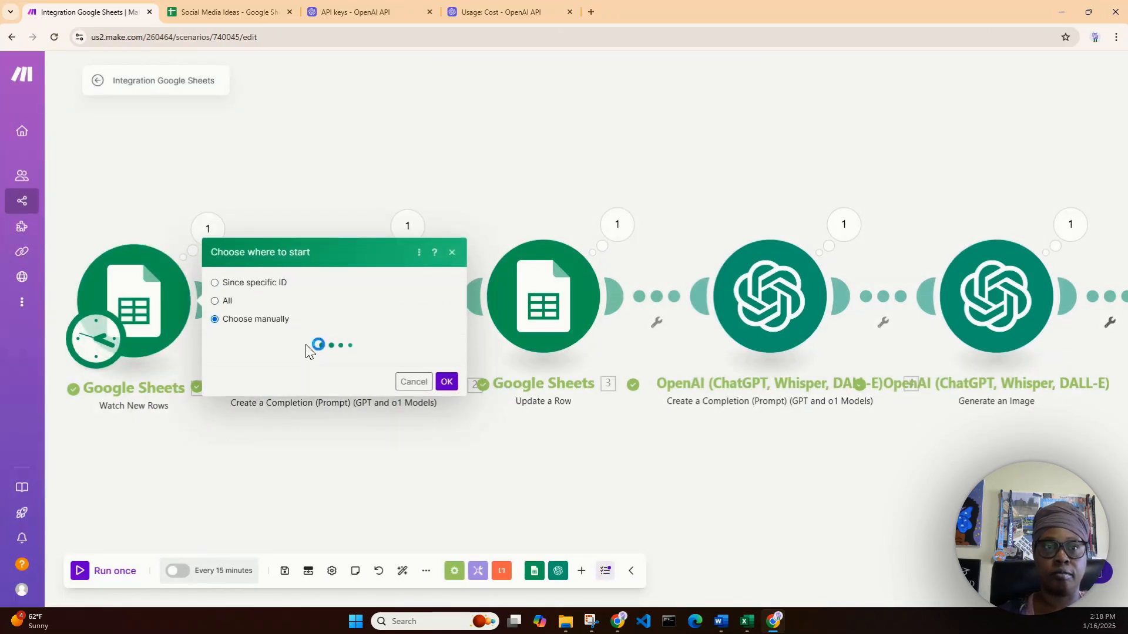
click(299, 329)
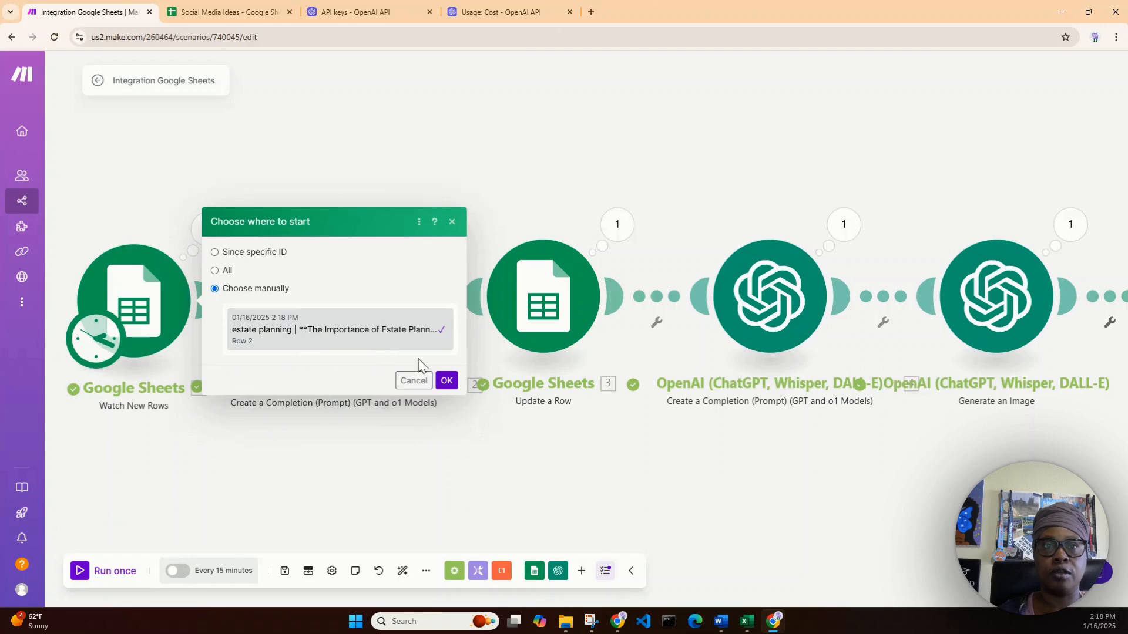
click(447, 381)
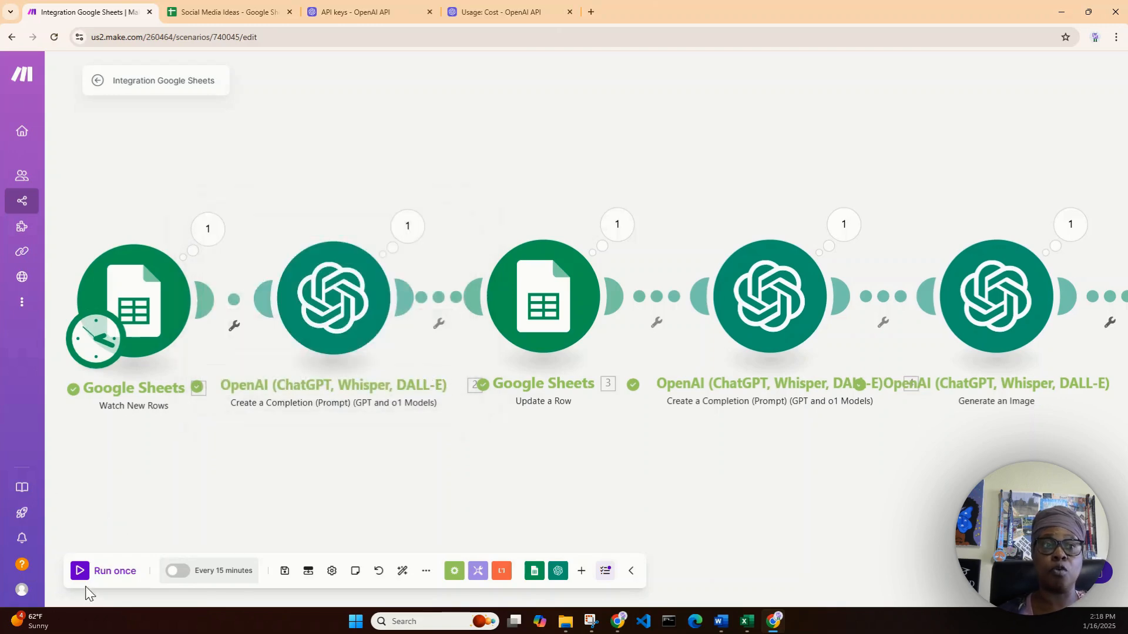
click(79, 572)
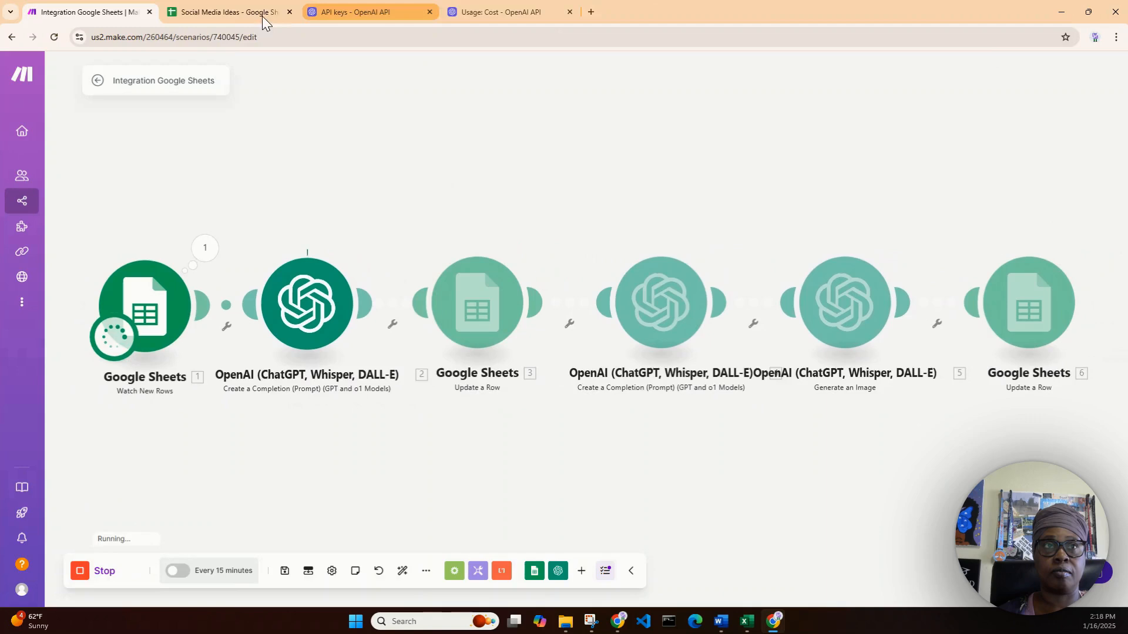
Monitor the scenario's run and examine the estate planning row in the Social Media Ideas sheet for the LinkedIn post and image link
click(225, 12)
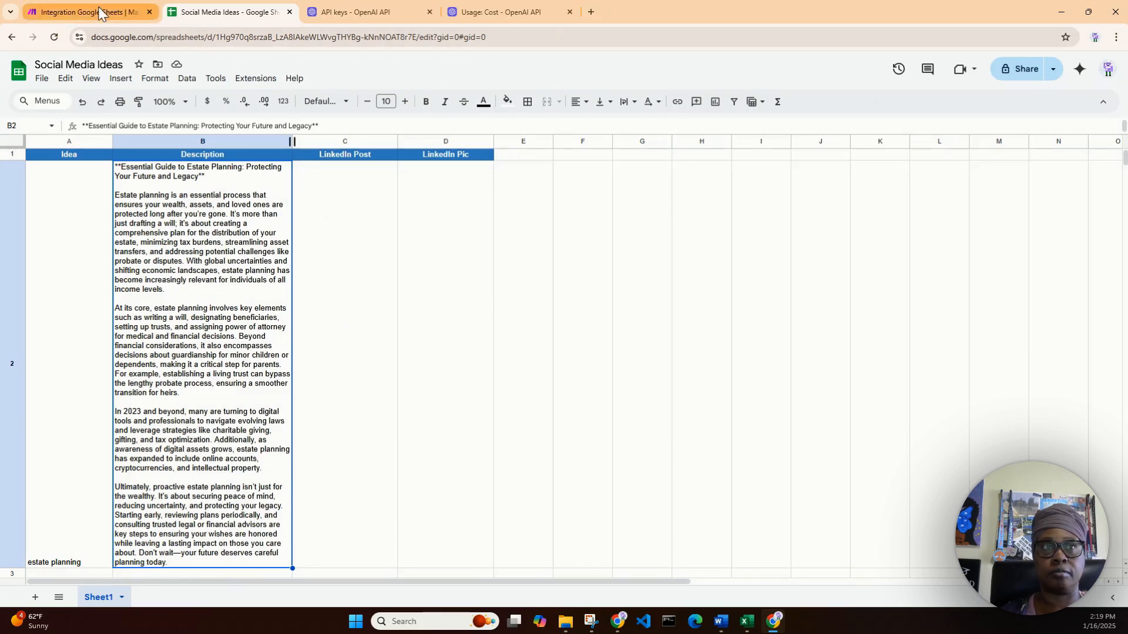
mouse_move(100, 18)
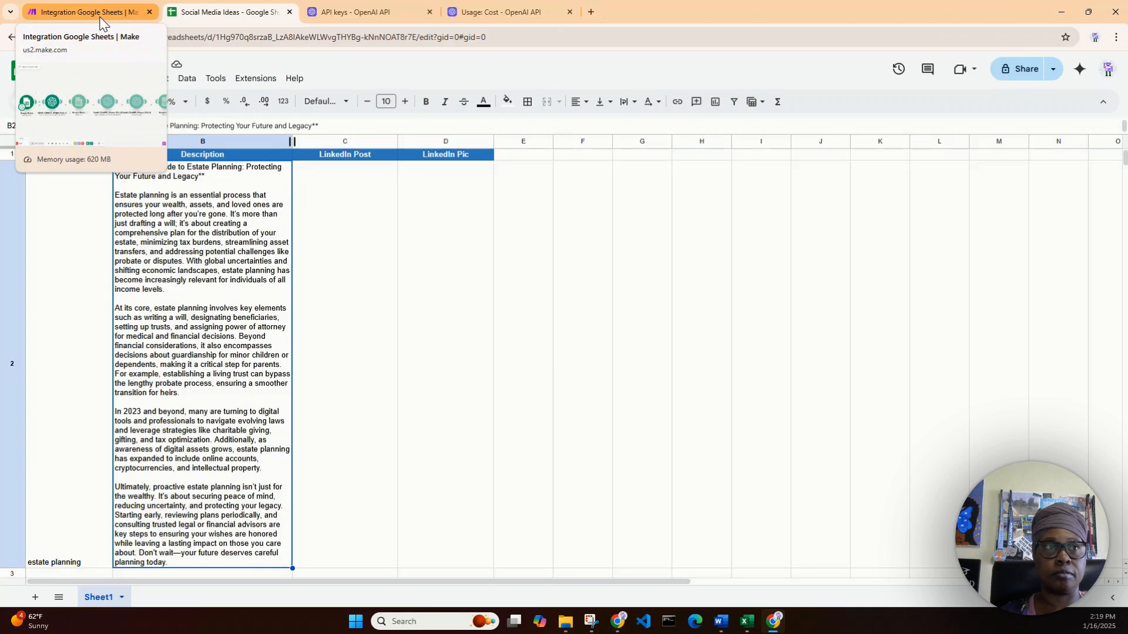
click(99, 19)
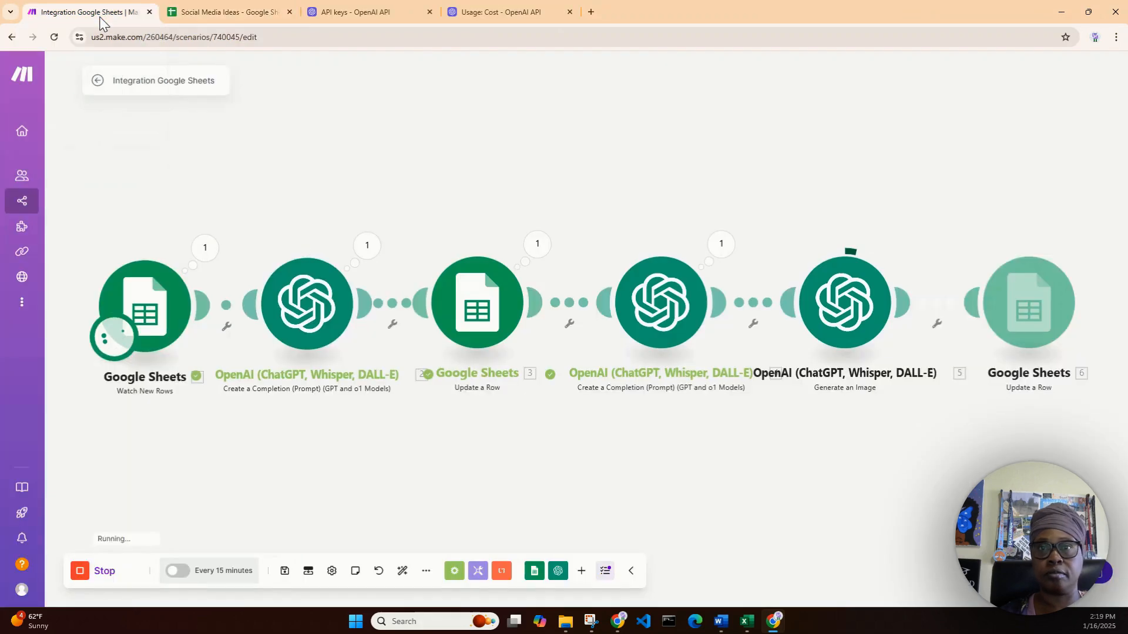
click(193, 13)
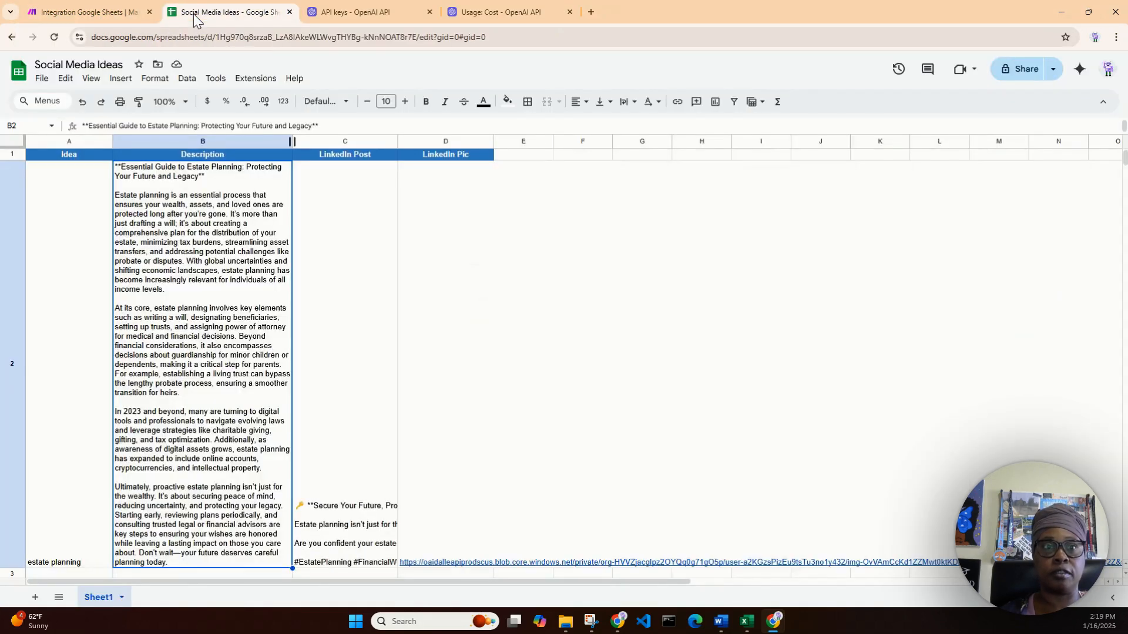
scroll(447, 396, down, 1)
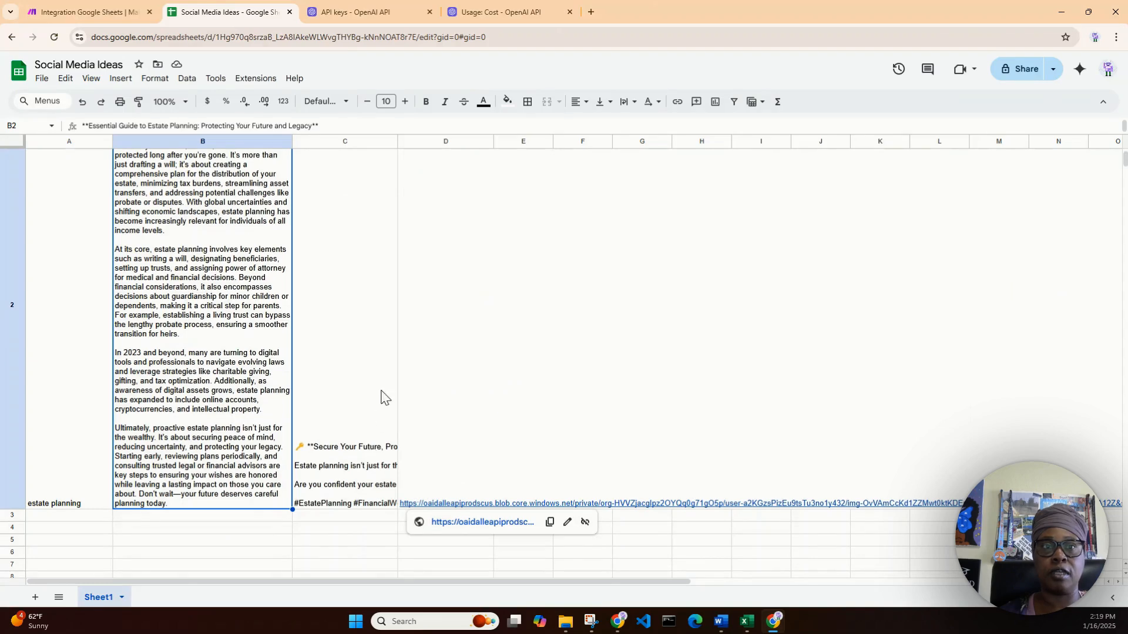
scroll(383, 397, up, 1)
Wrap the text of the estate planning row's LinkedIn Post cell and select its LinkedIn Pic cell
click(360, 357)
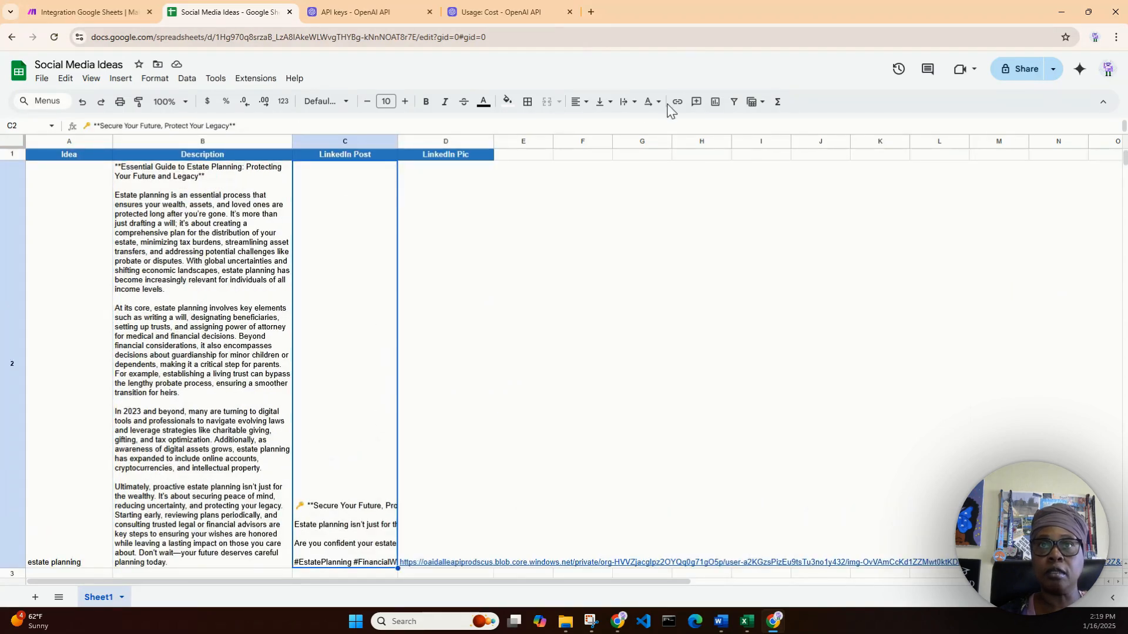
click(628, 109)
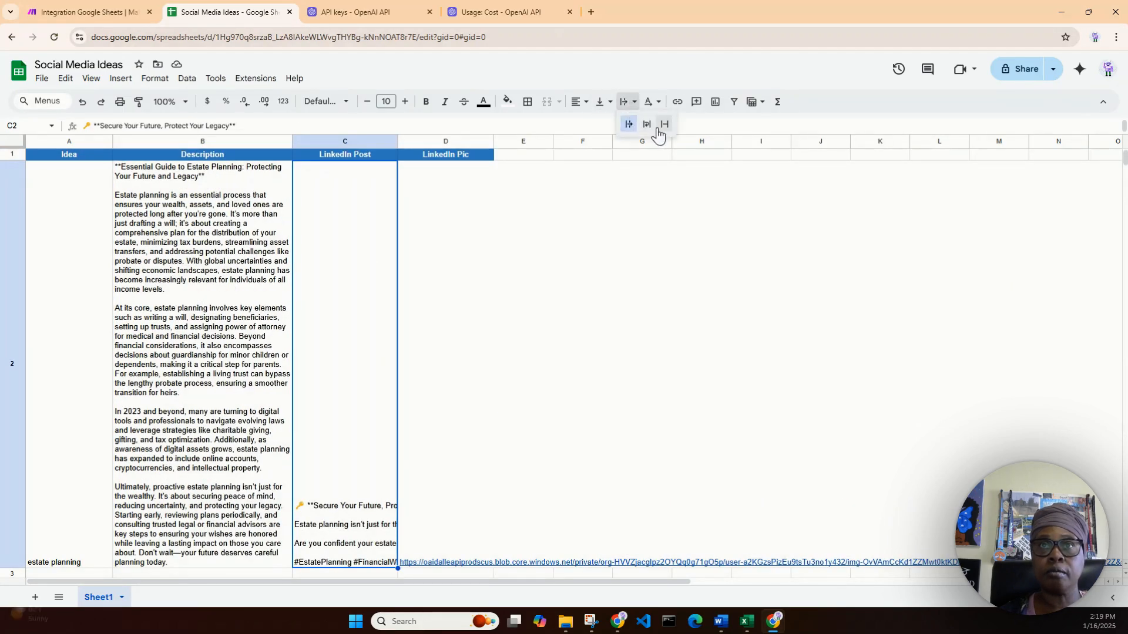
click(646, 125)
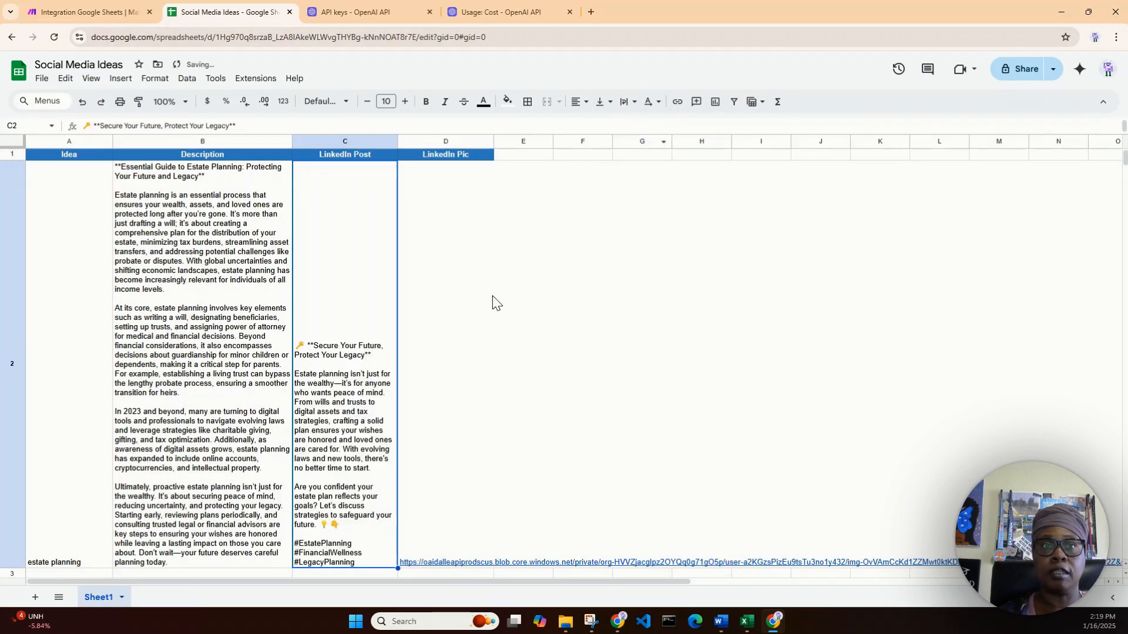
click(460, 193)
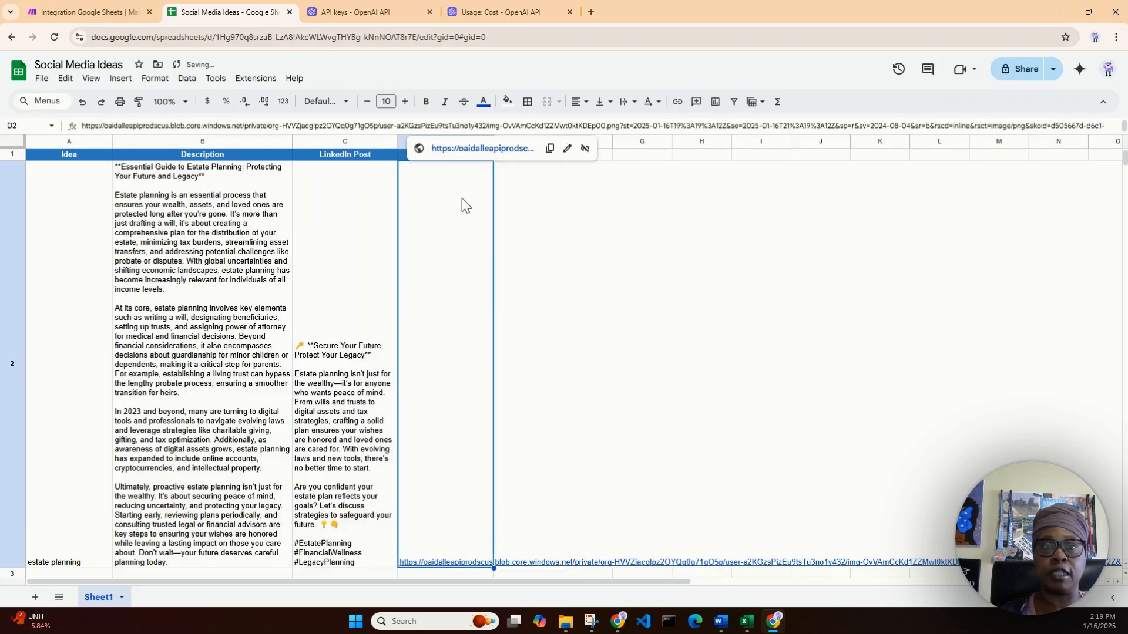
Wrap the text of the estate planning row's LinkedIn Pic cell and open its image link
click(627, 107)
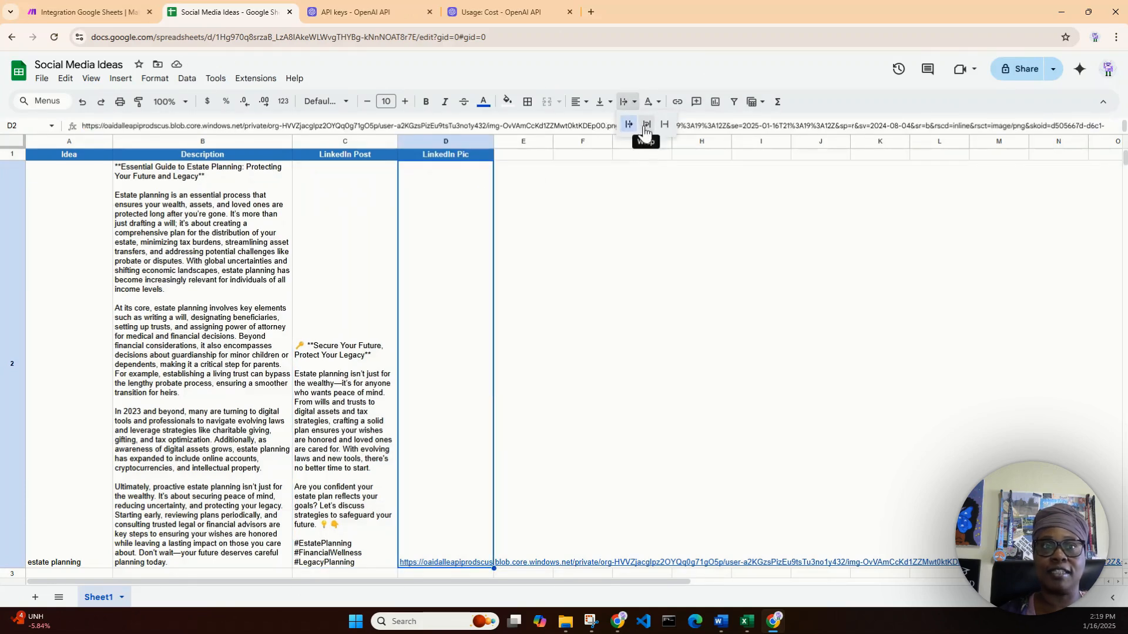
click(646, 125)
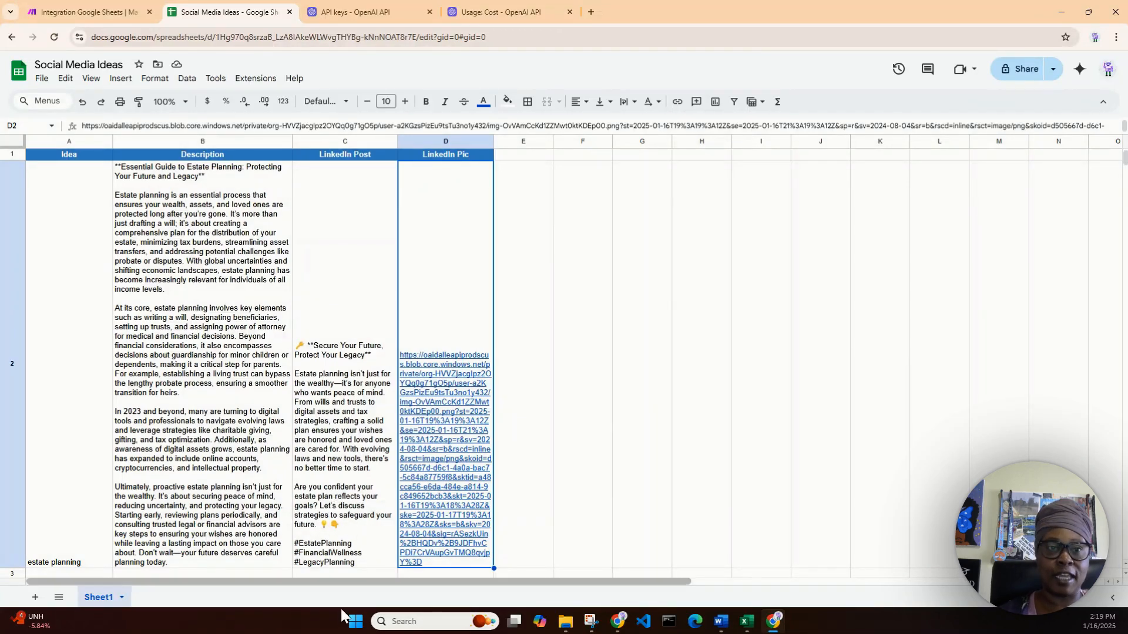
double_click(454, 468)
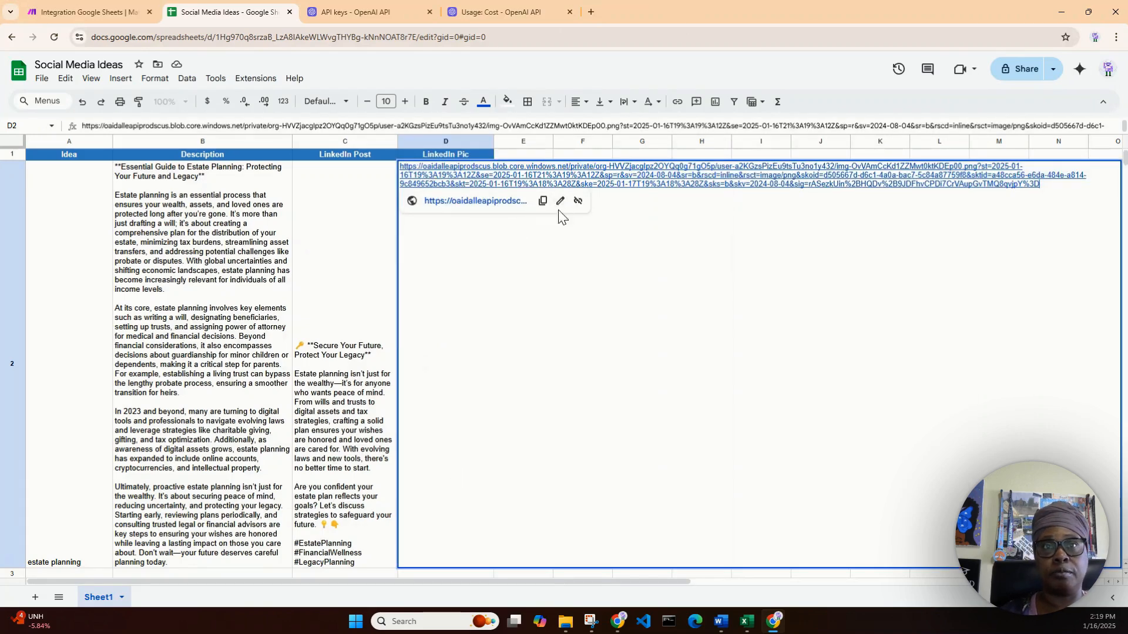
click(499, 201)
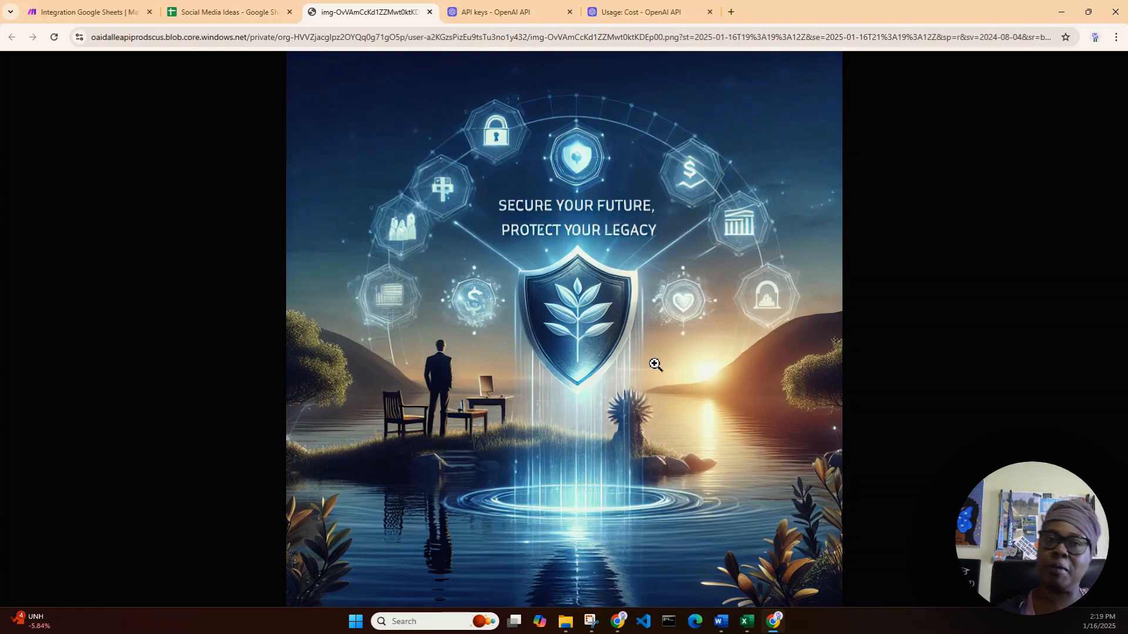
Review the Generate an Image module's prompt, compare it with the generated estate planning image, and return to the scenario
click(97, 19)
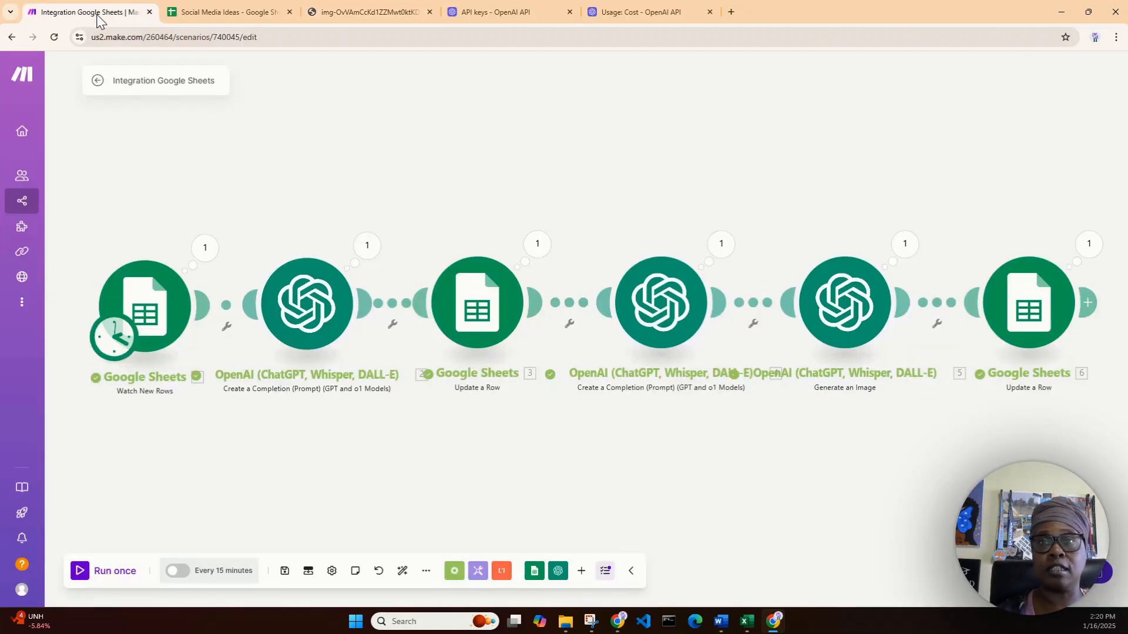
click(853, 321)
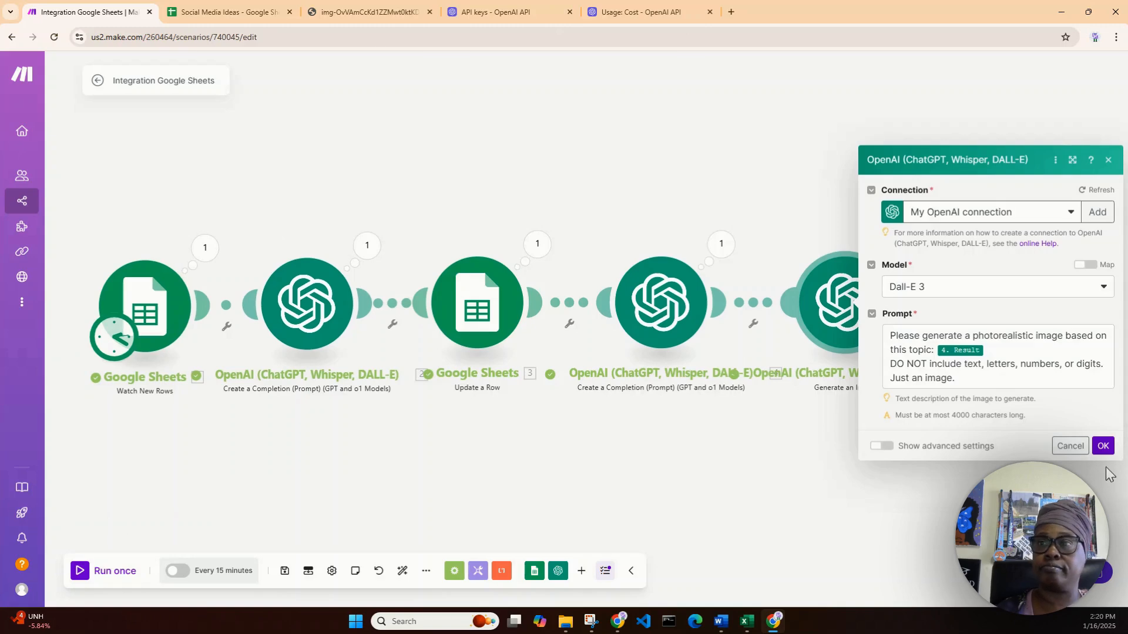
click(1103, 446)
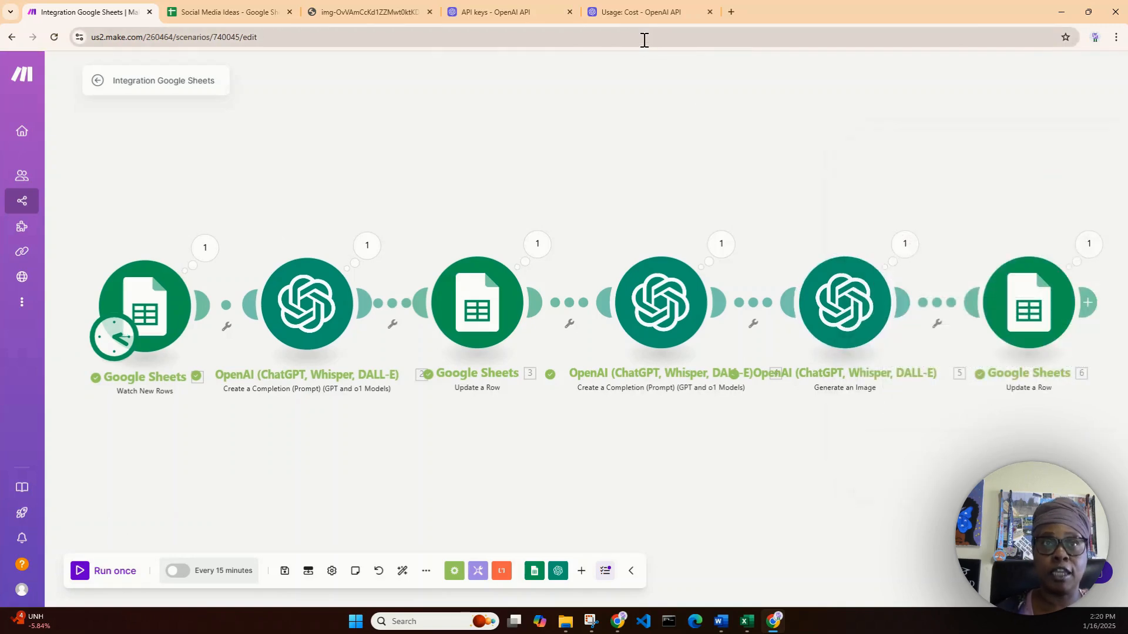
click(327, 18)
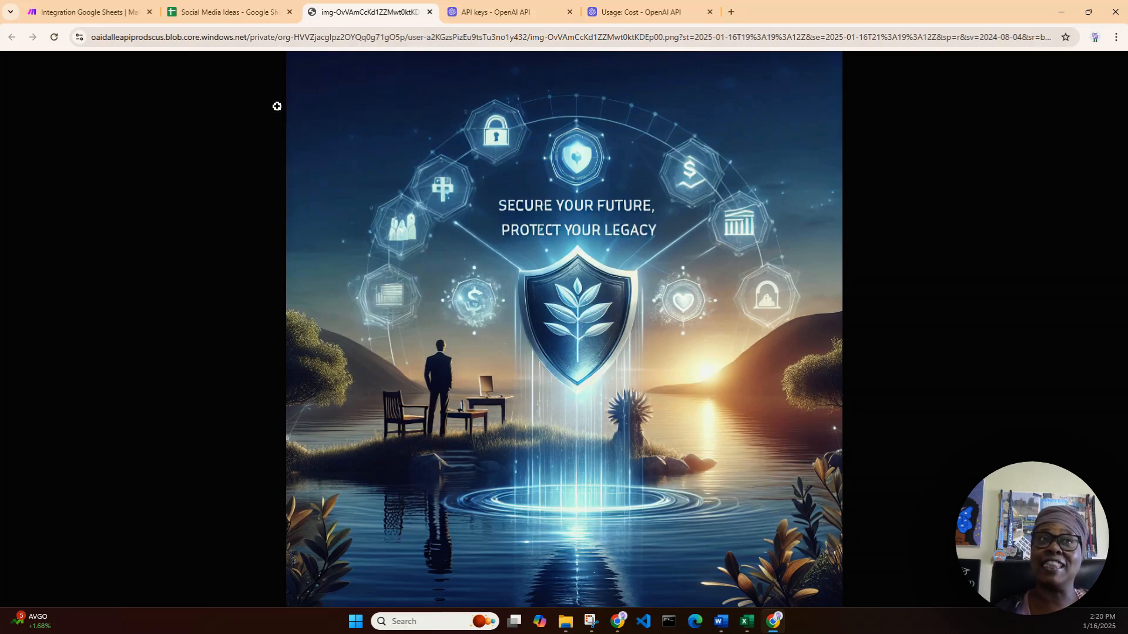
click(97, 12)
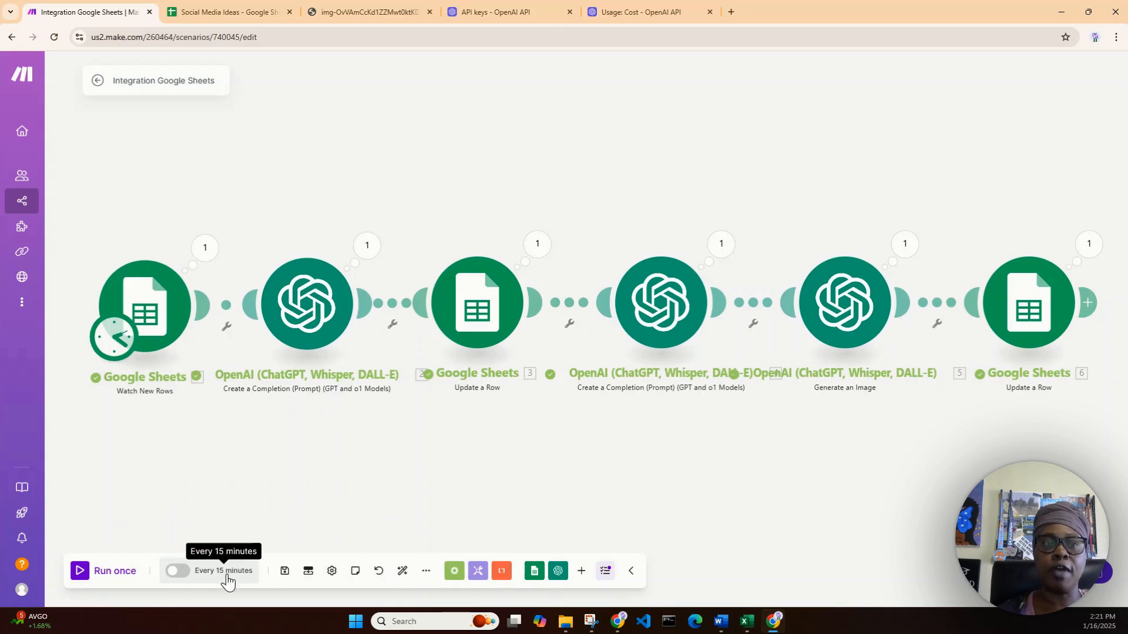
click(227, 579)
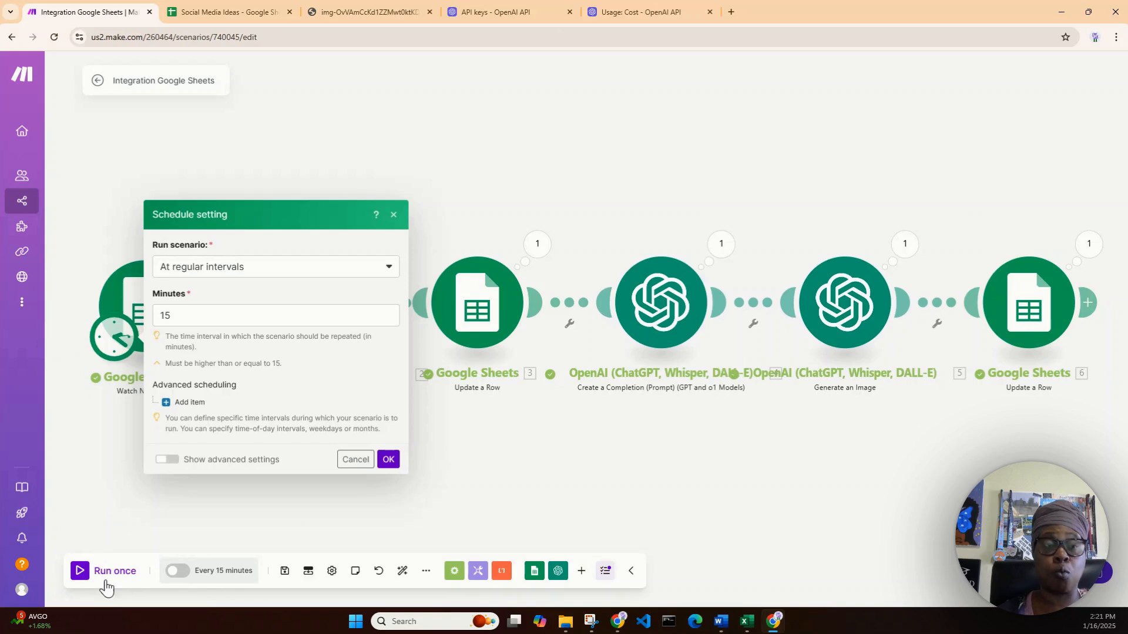
click(242, 271)
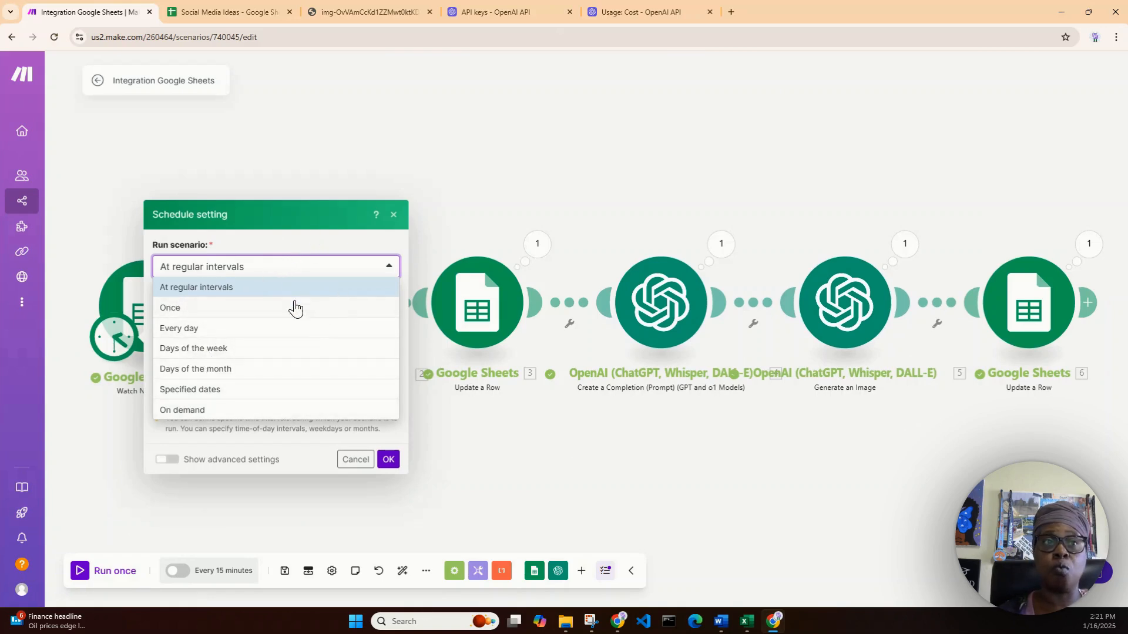
click(232, 350)
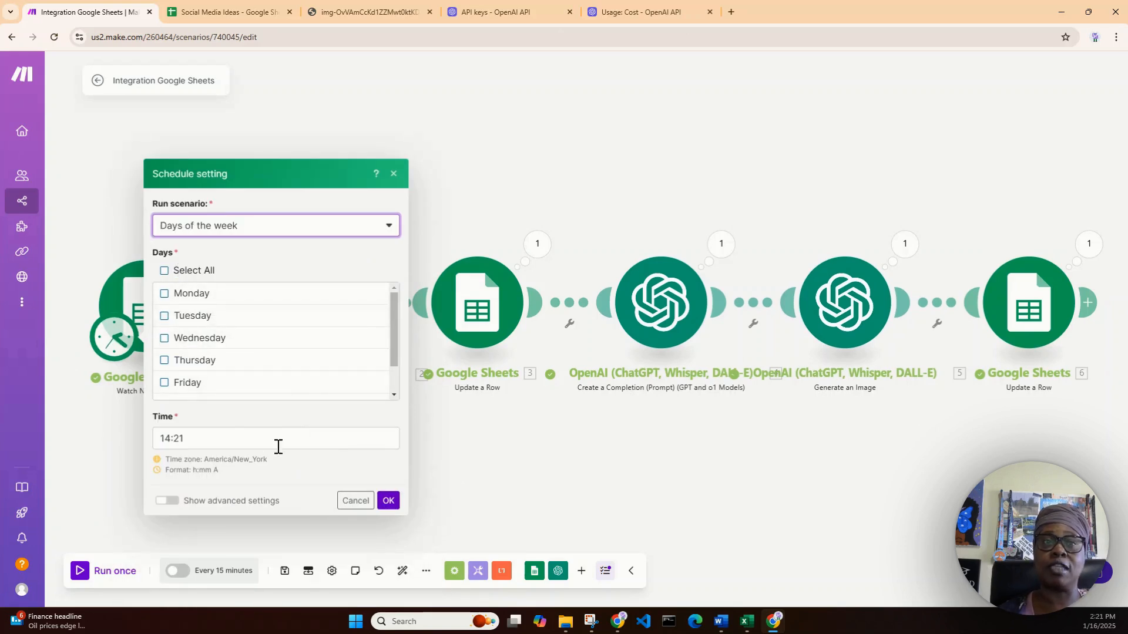
click(354, 501)
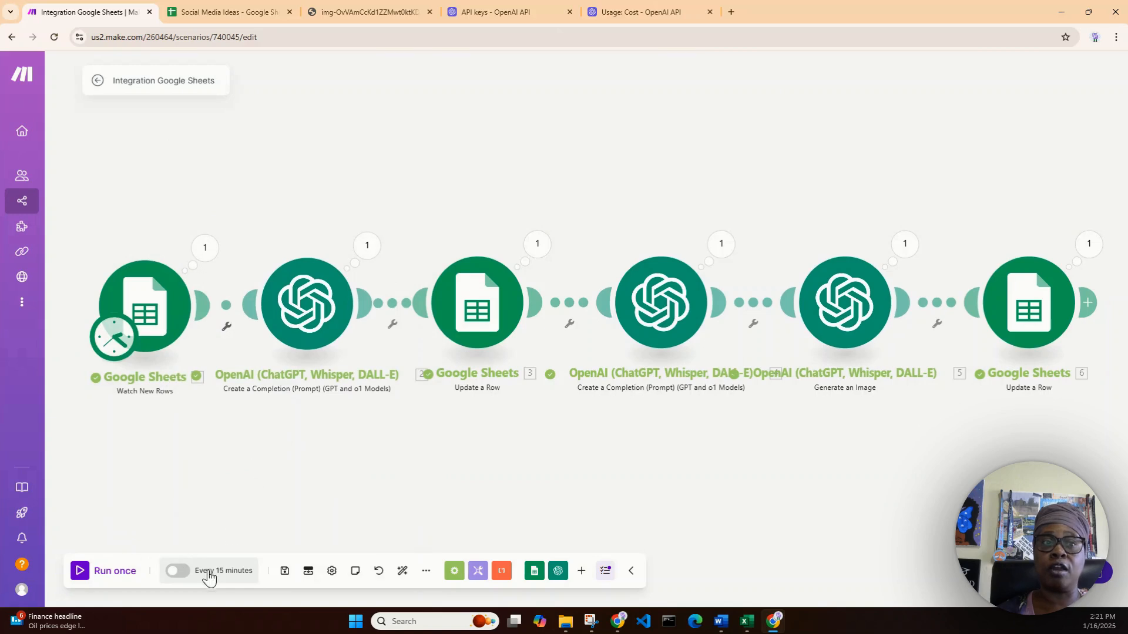
Turn on the scenario's schedule at regular 15-minute intervals and save the scenario
click(175, 578)
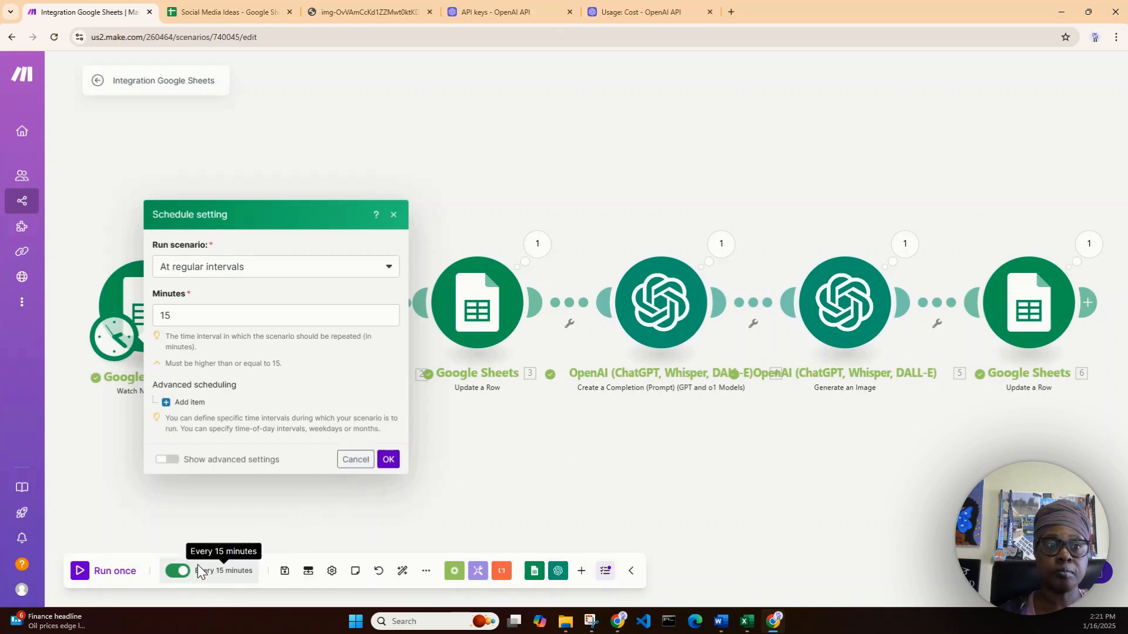
click(178, 572)
click(356, 460)
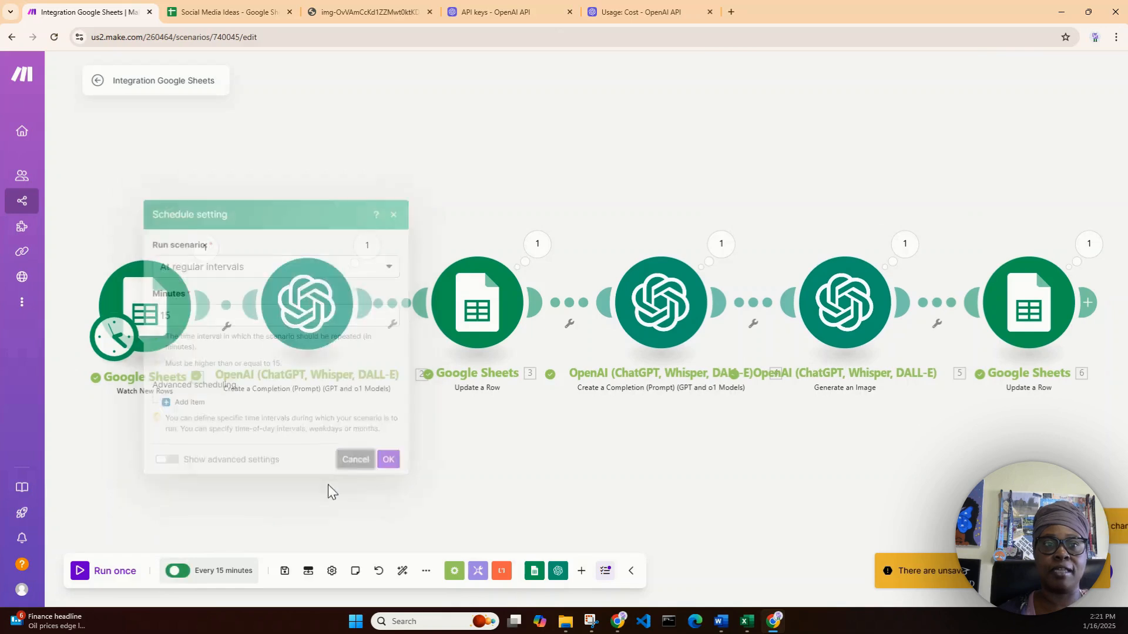
click(285, 573)
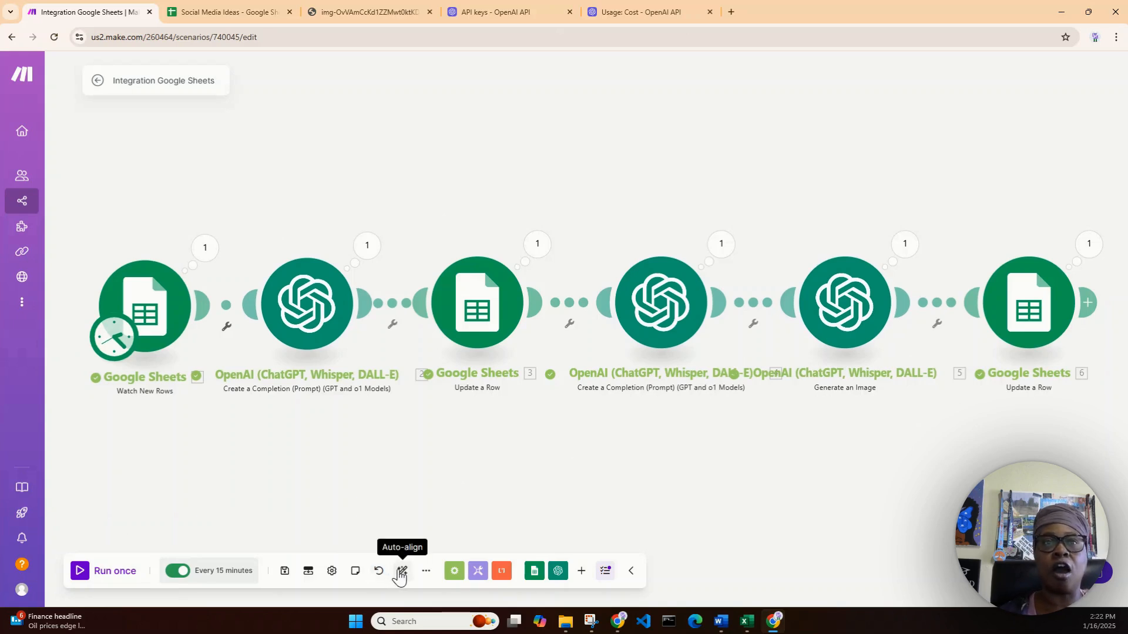
Move the three OpenAI modules and the last Update a Row module out of line, and auto-align the whole scenario
drag(675, 322, 614, 444)
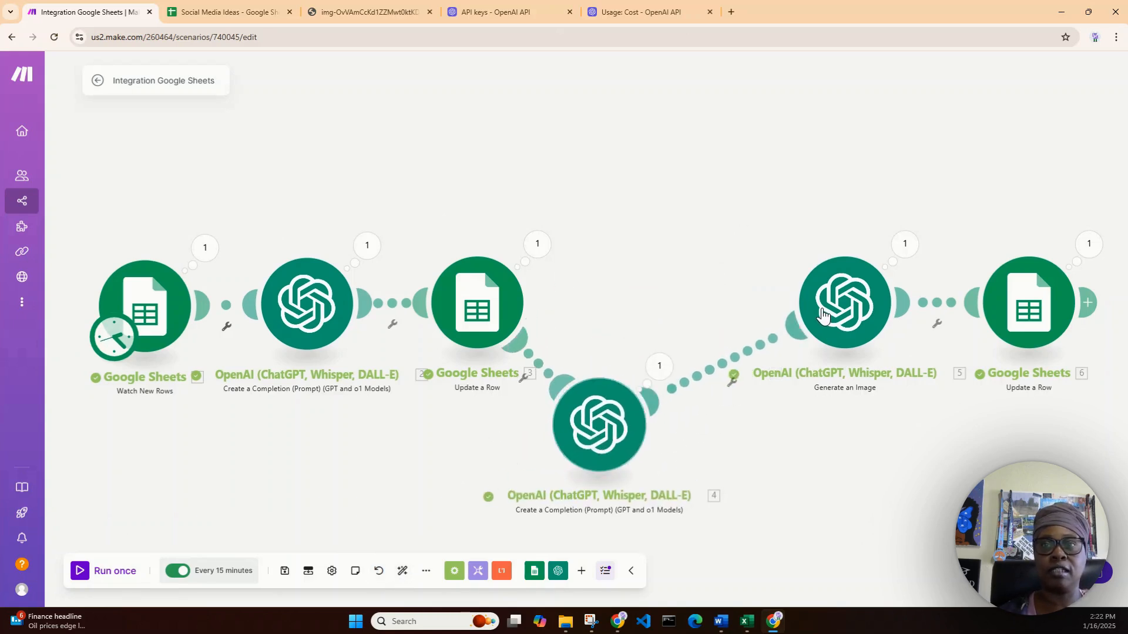
drag(822, 315, 759, 174)
drag(1043, 314, 1000, 395)
drag(309, 305, 252, 177)
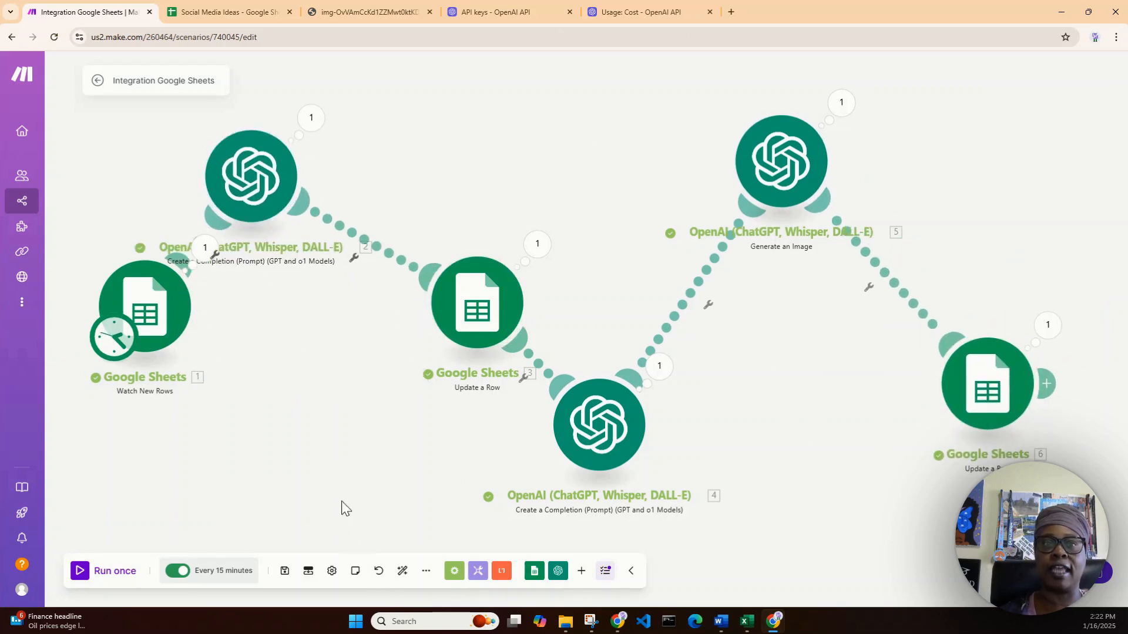
click(402, 572)
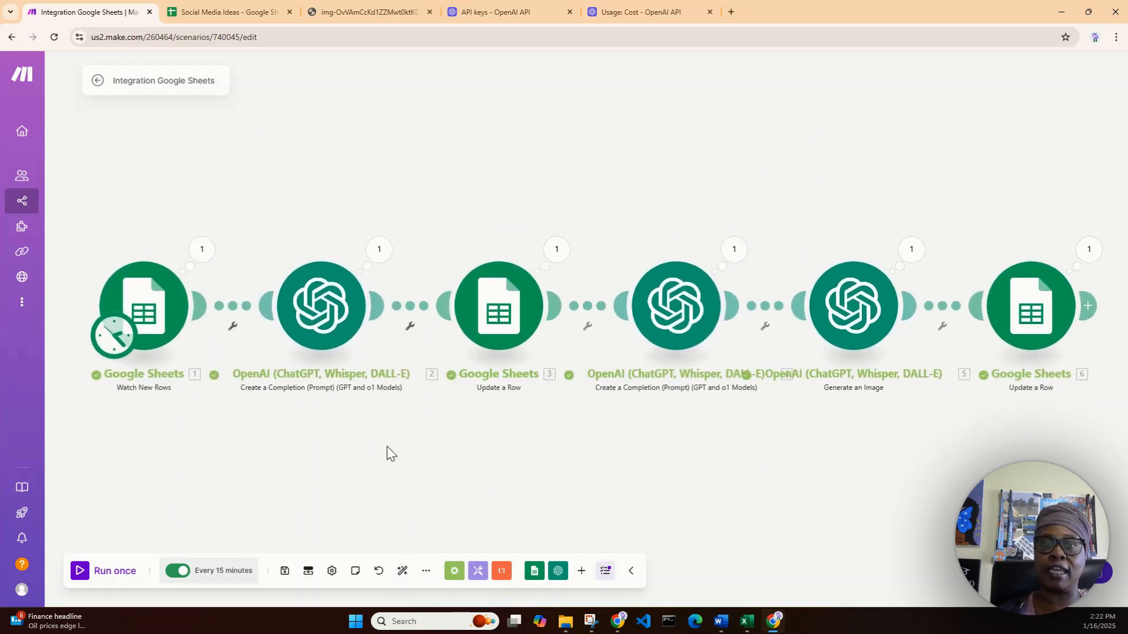
click(426, 570)
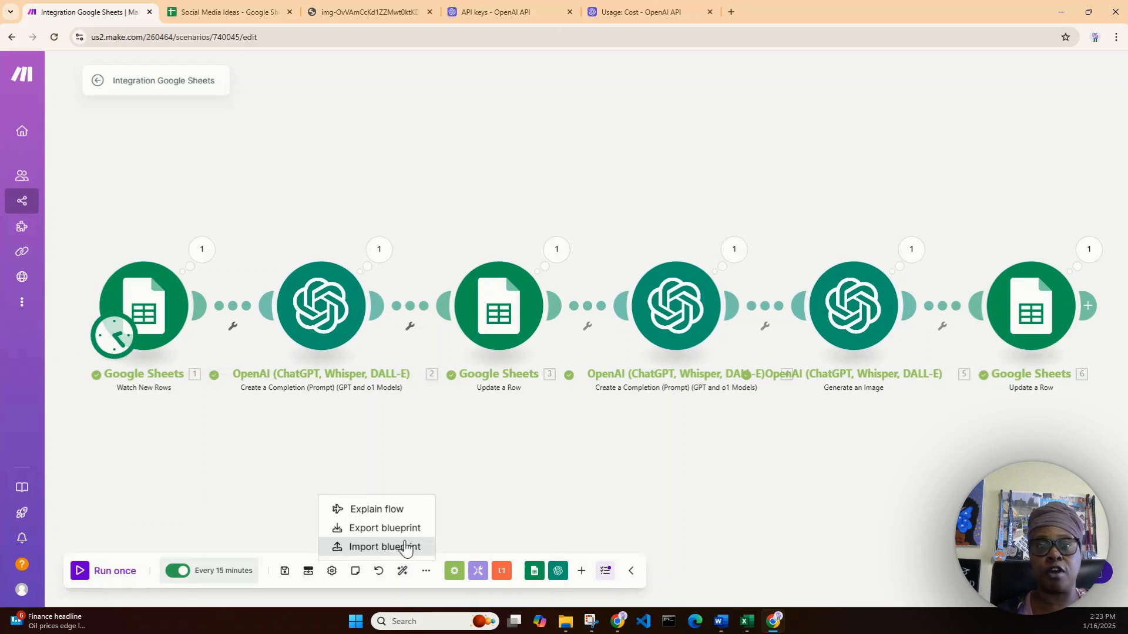
click(516, 487)
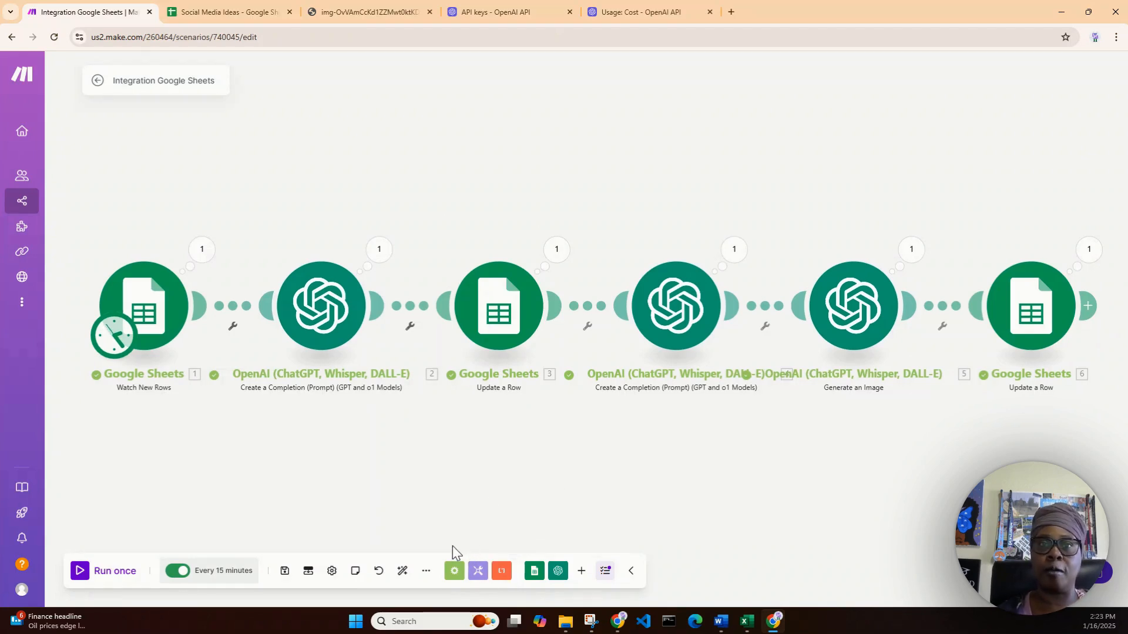
Add a Flow Control Repeater after the last Update a Row module and place the empty module after it
click(1088, 305)
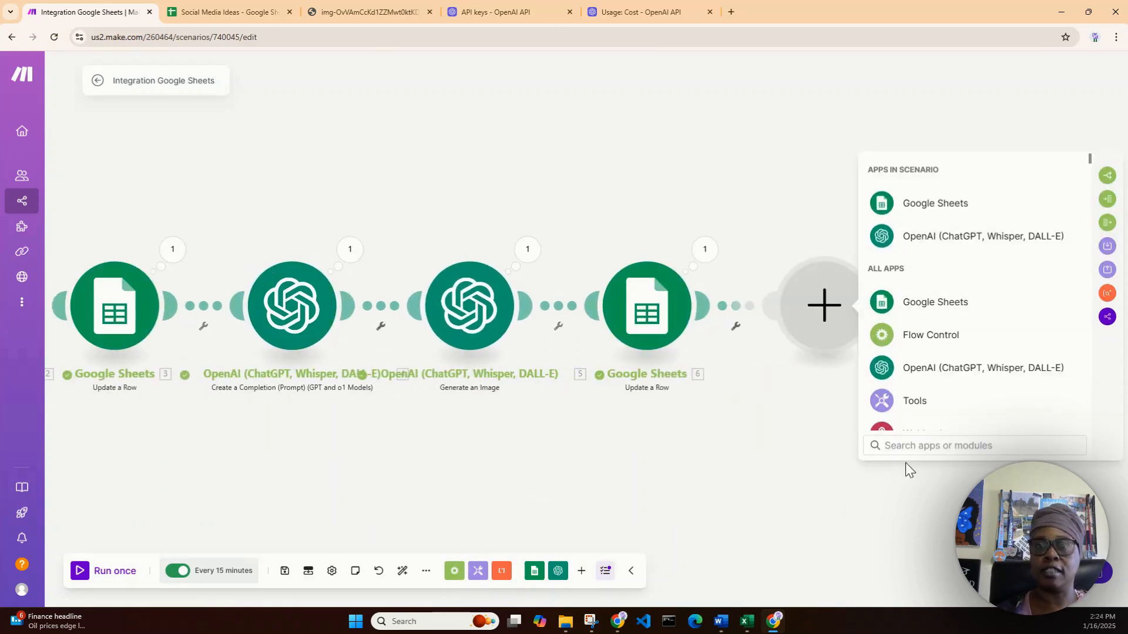
text(flow)
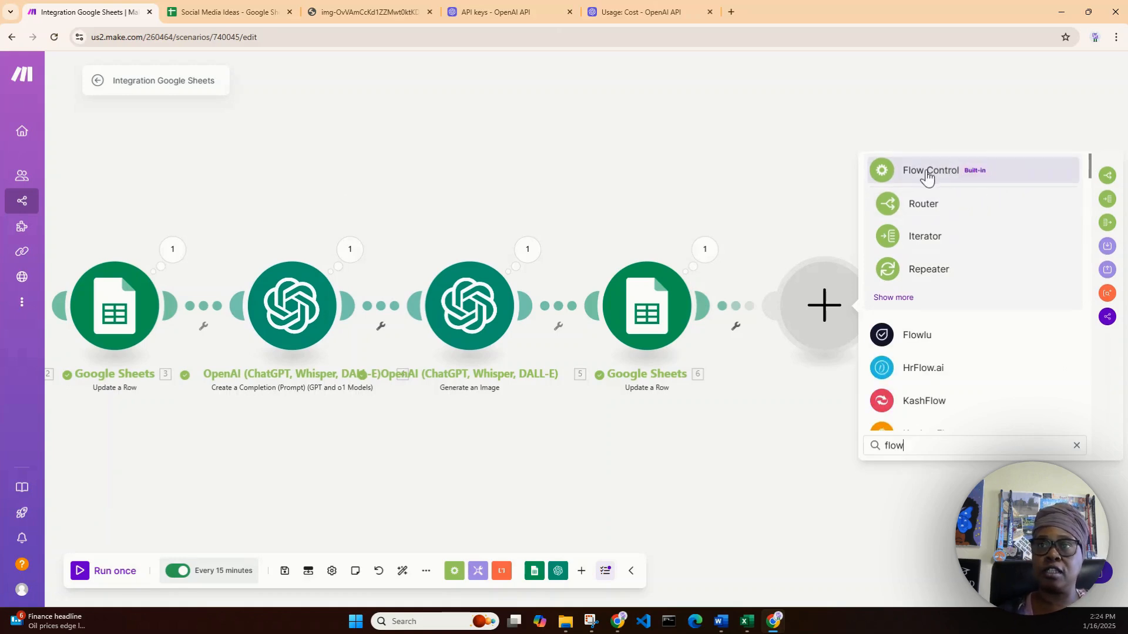
click(454, 572)
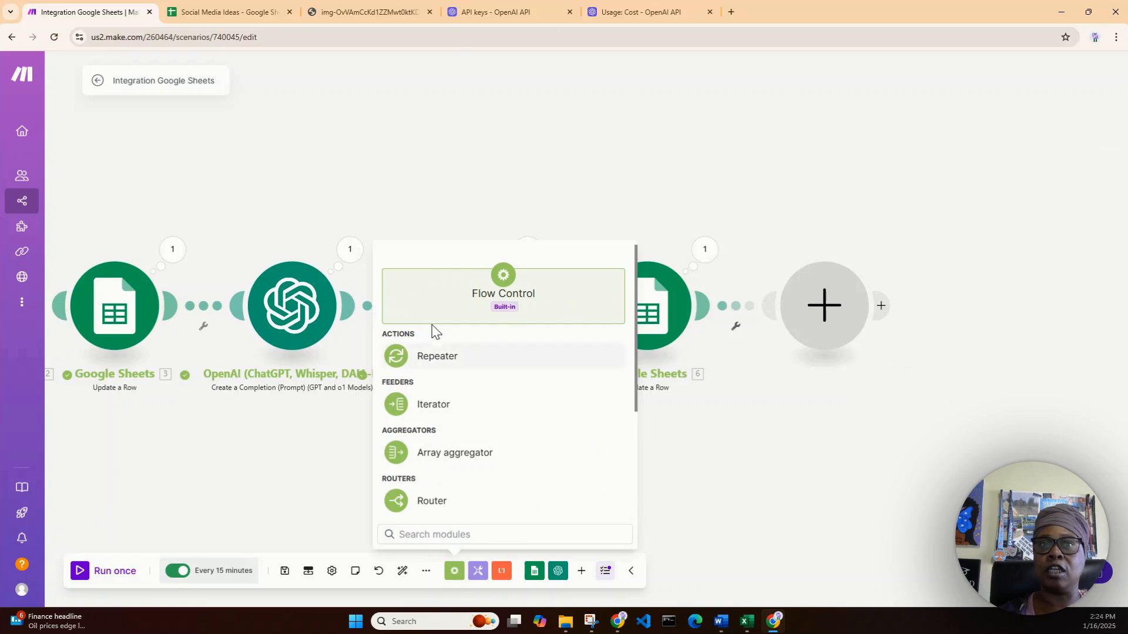
click(473, 360)
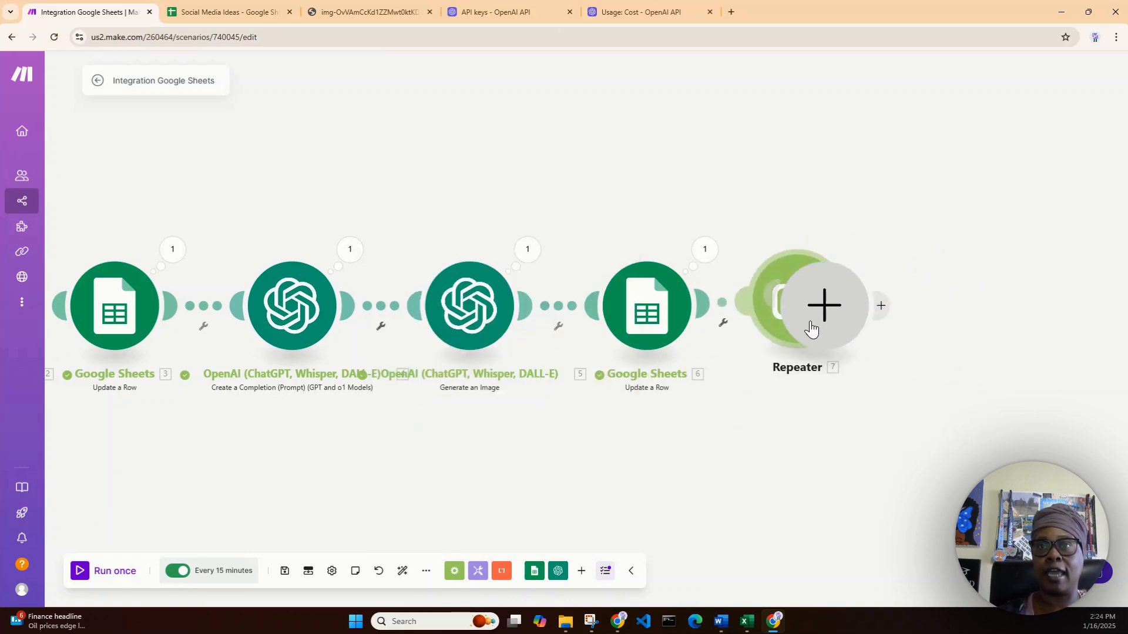
click(828, 315)
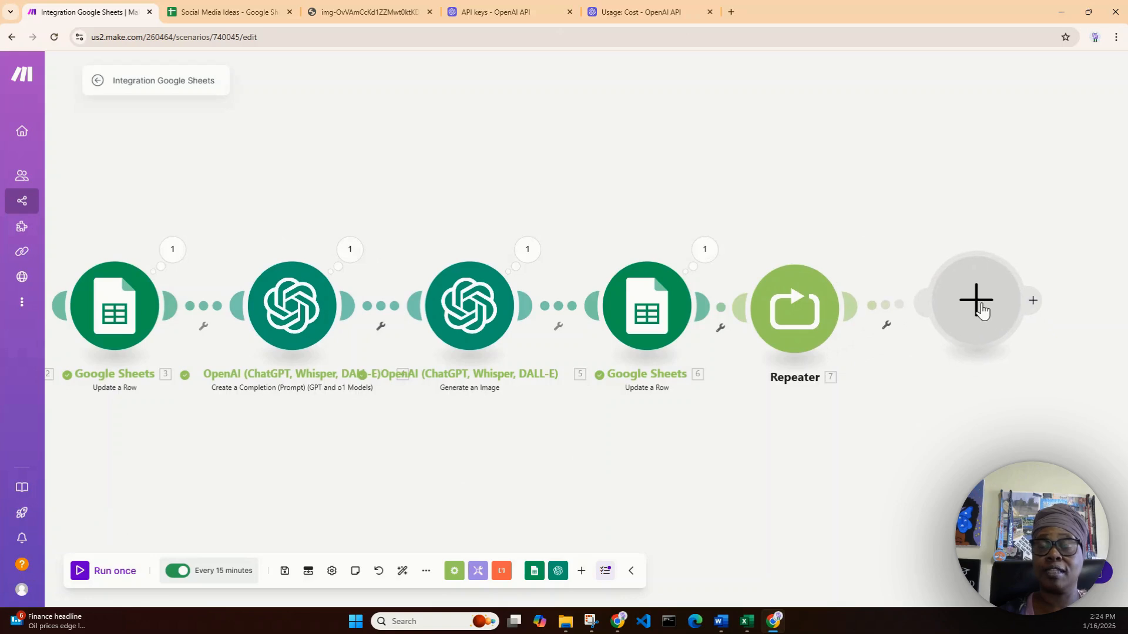